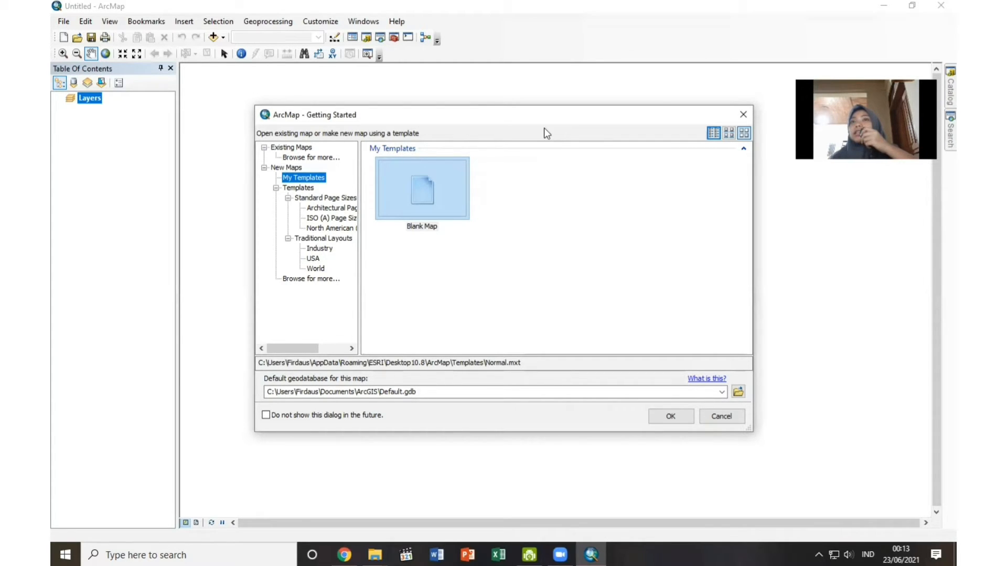
# Create a new map from the Blank Map template and display it in layout view.
pyautogui.click(416, 188)
pyautogui.click(688, 419)
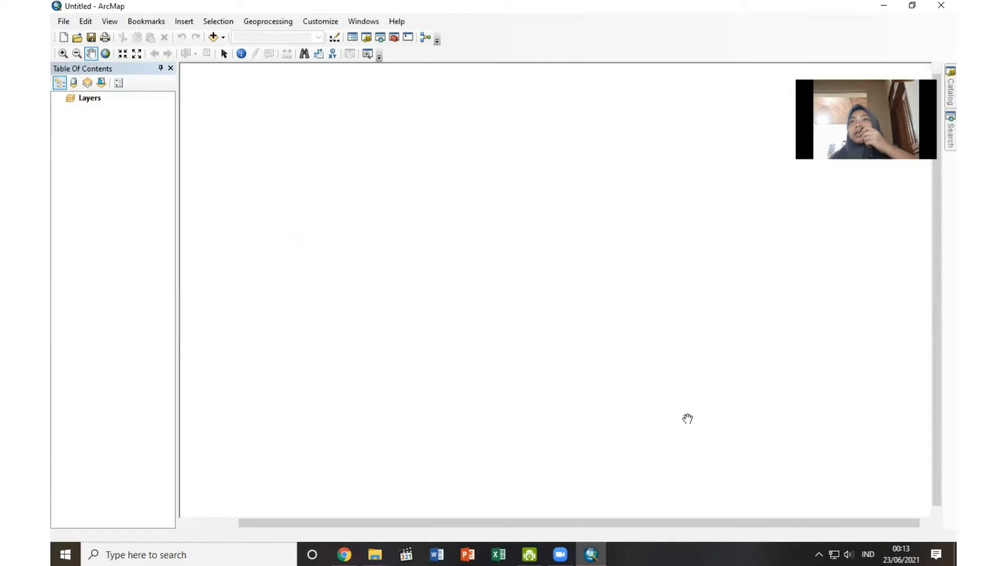
pyautogui.click(196, 522)
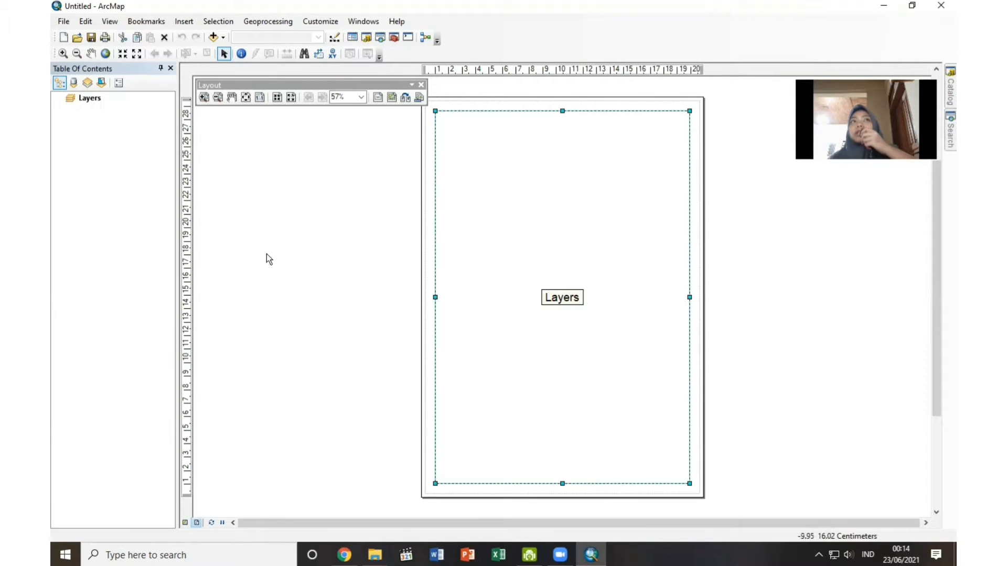
# Set the page to A3 297 x 420 mm paper in landscape orientation.
pyautogui.click(64, 24)
pyautogui.click(117, 173)
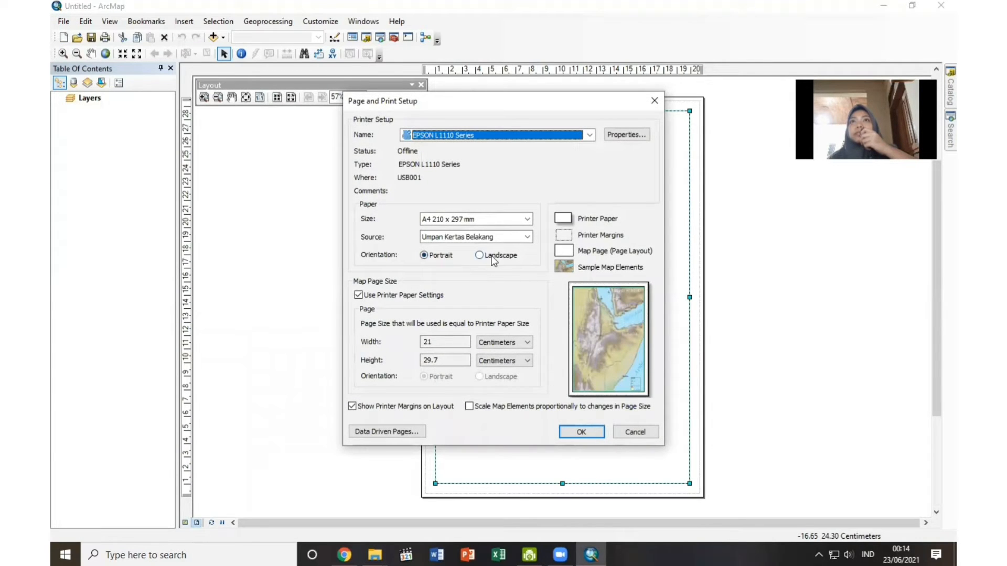
pyautogui.click(489, 257)
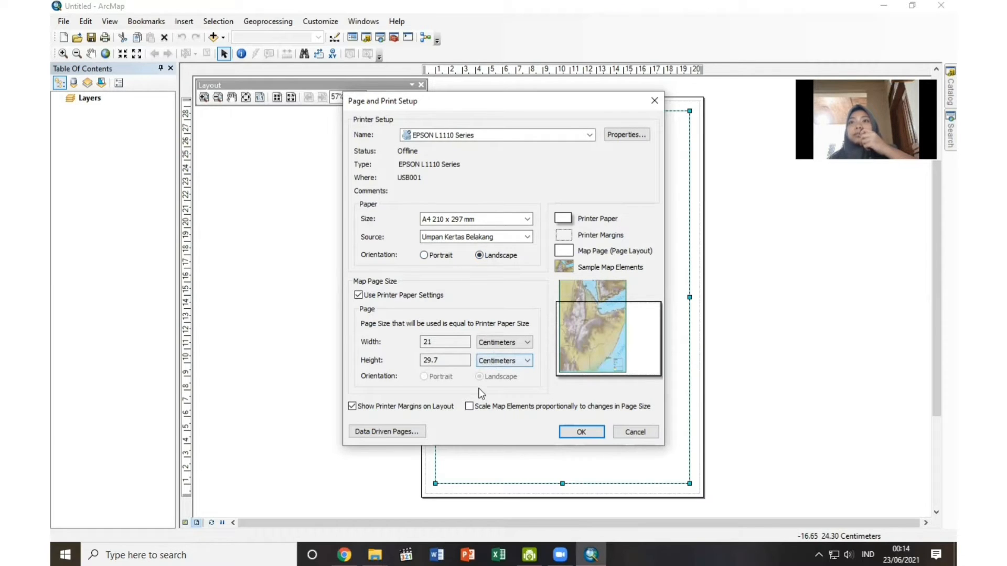
pyautogui.click(527, 219)
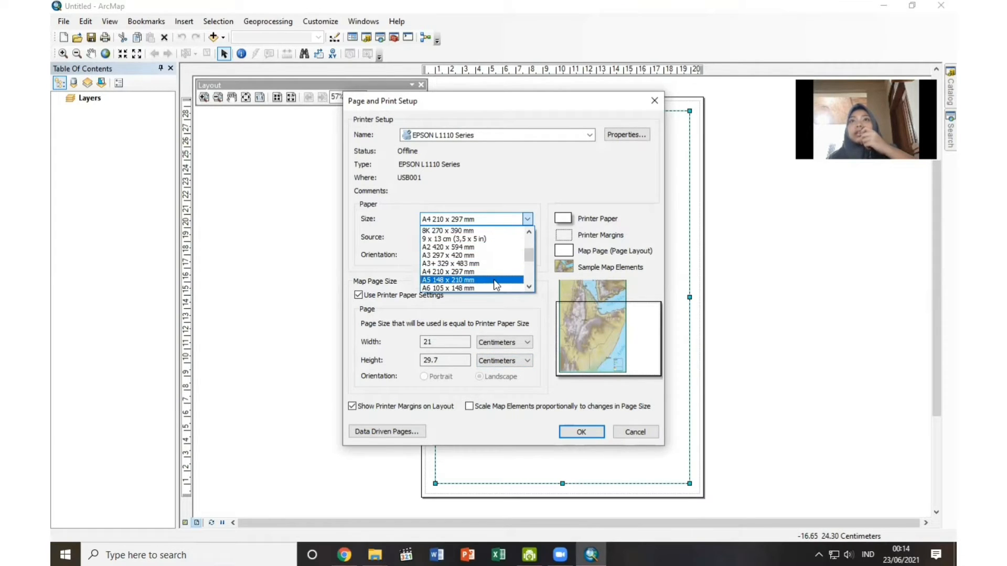
pyautogui.click(488, 255)
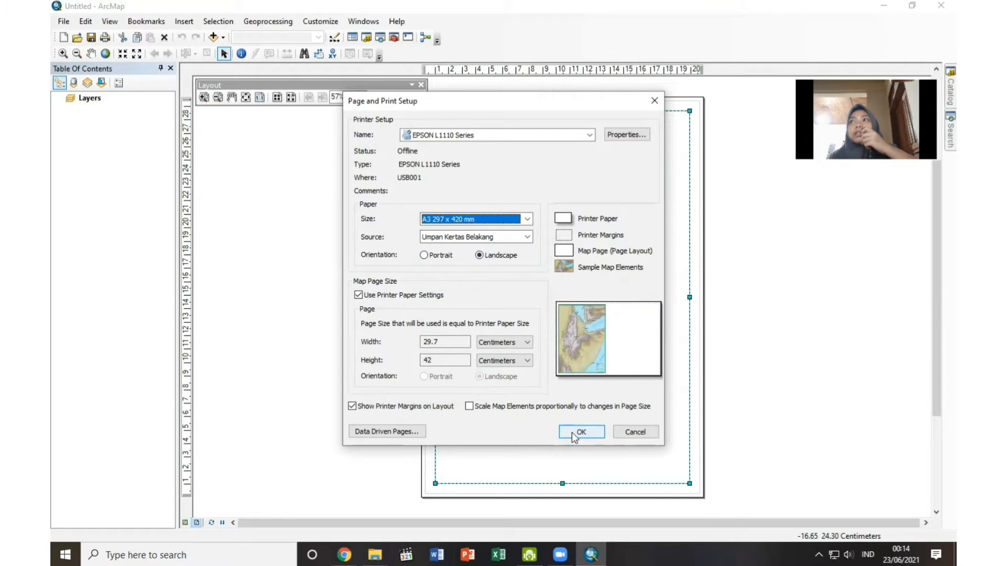
pyautogui.click(572, 433)
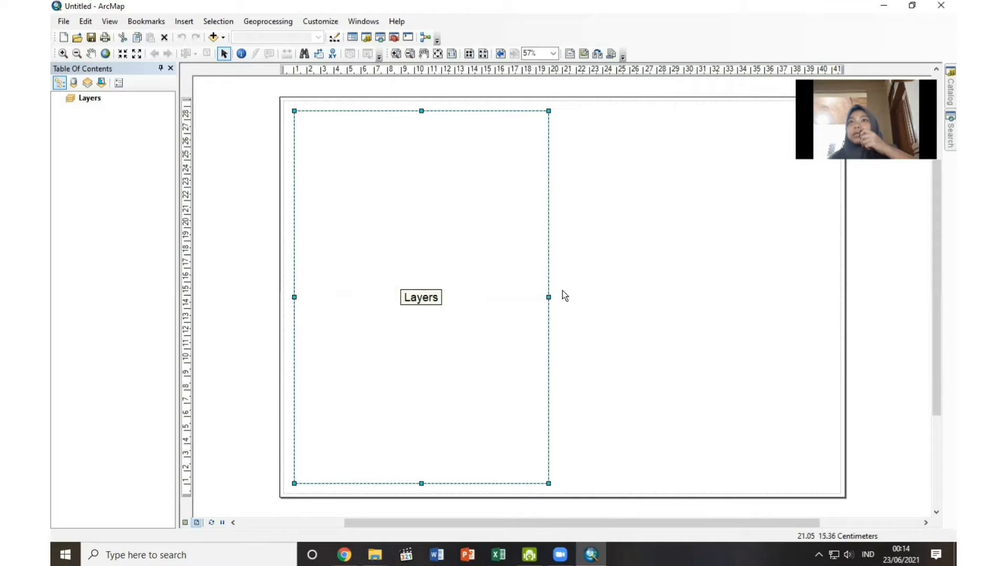
# Widen the Layers data frame to about the 29 cm ruler mark and add a horizontal guide along its upper edge.
pyautogui.moveTo(549, 297); pyautogui.dragTo(674, 302)
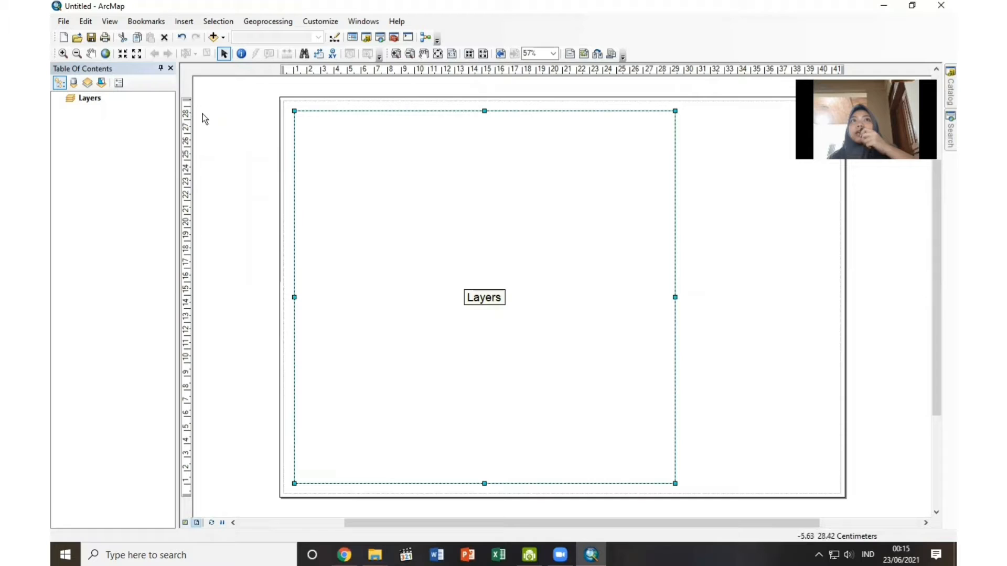
pyautogui.click(188, 112)
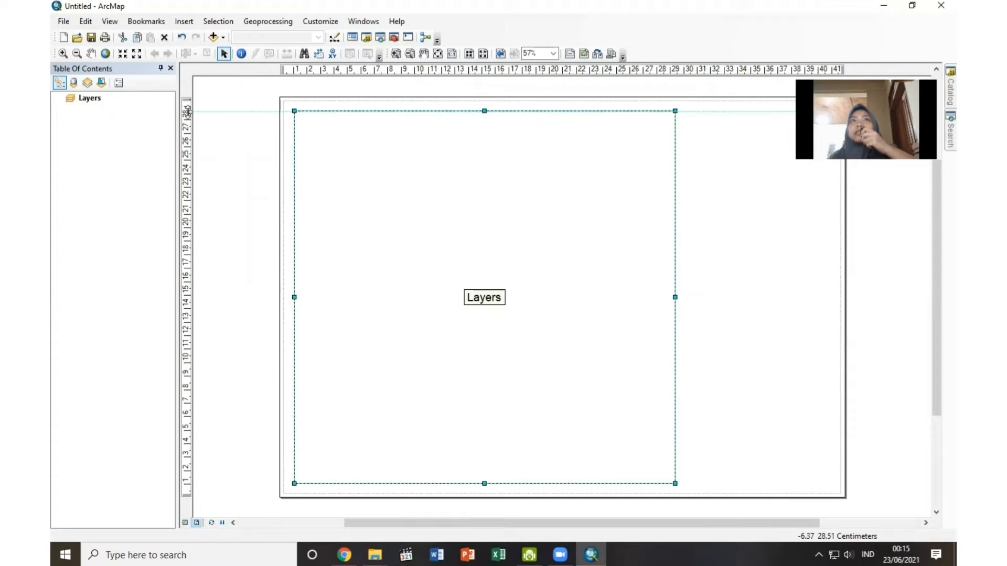
# Show the Draw toolbar and dock it with the other toolbars above the layout.
pyautogui.rightClick(653, 50)
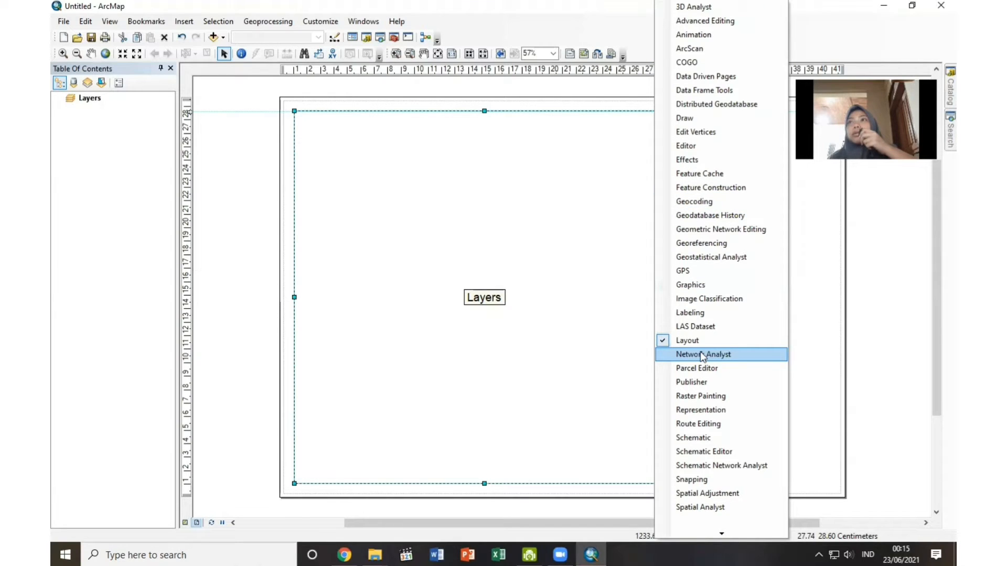
pyautogui.click(690, 116)
pyautogui.moveTo(356, 97); pyautogui.dragTo(604, 35)
pyautogui.click(724, 92)
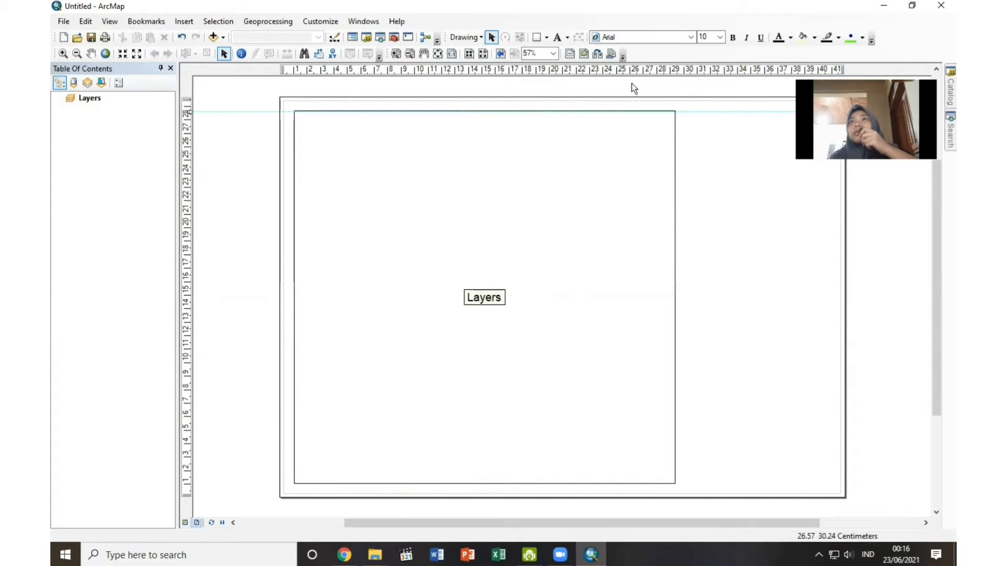
# Draw a rectangle about 3.5 cm high beside the data frame's upper right corner, fitting its sides to vertical guides near 30 and 41.5 cm.
pyautogui.click(537, 38)
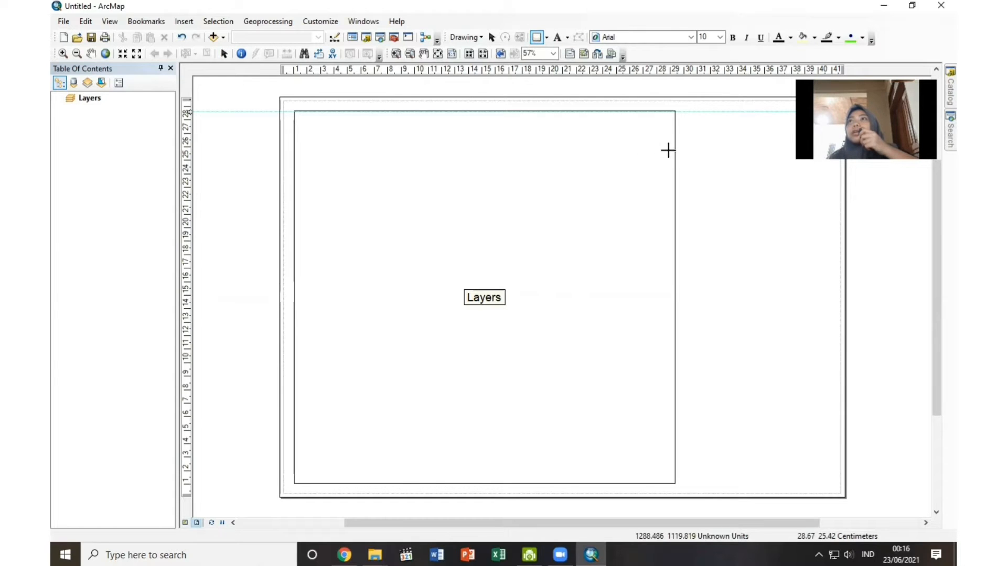
pyautogui.moveTo(684, 119); pyautogui.dragTo(834, 159)
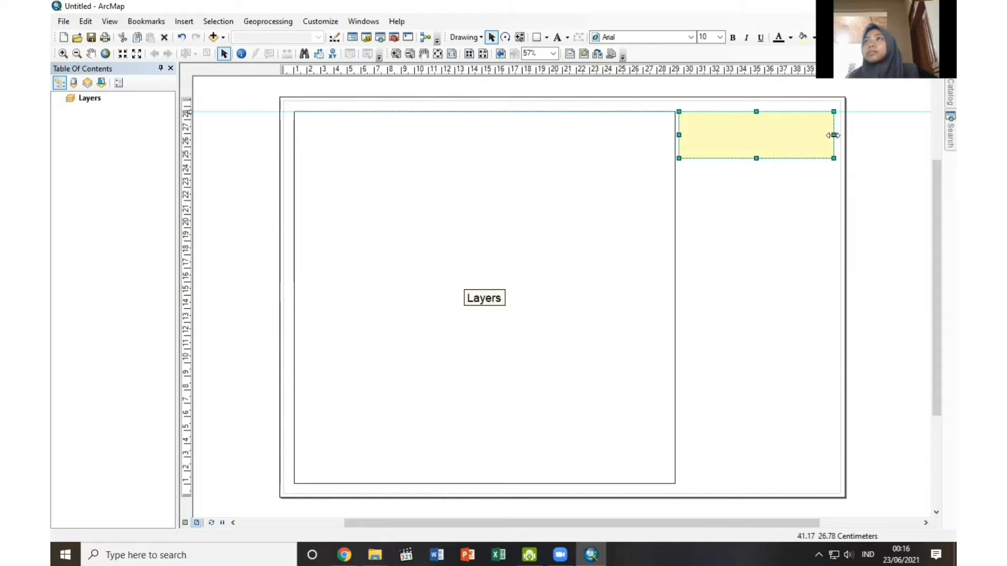
pyautogui.click(681, 69)
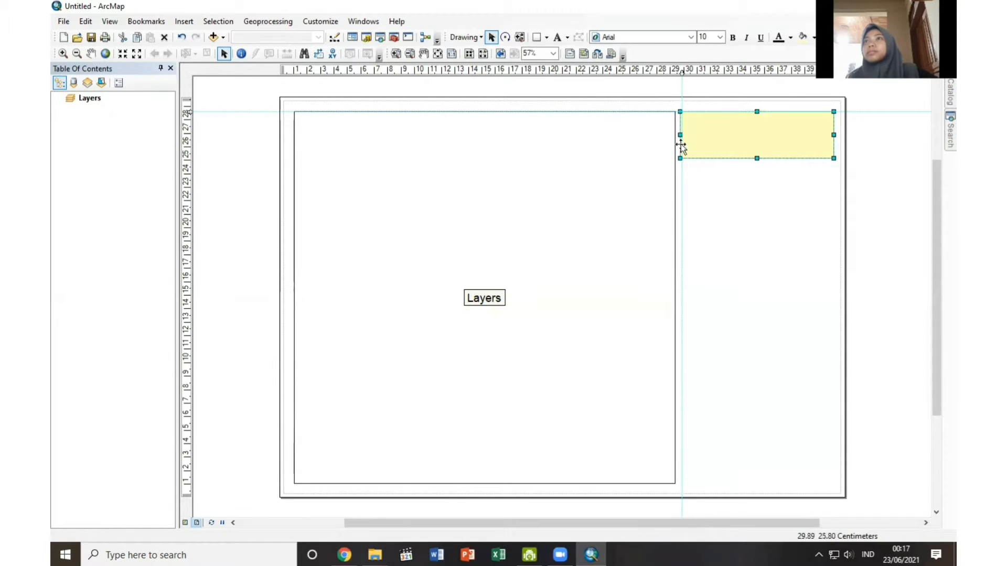
pyautogui.moveTo(679, 135); pyautogui.dragTo(682, 135)
pyautogui.moveTo(830, 135); pyautogui.dragTo(840, 135)
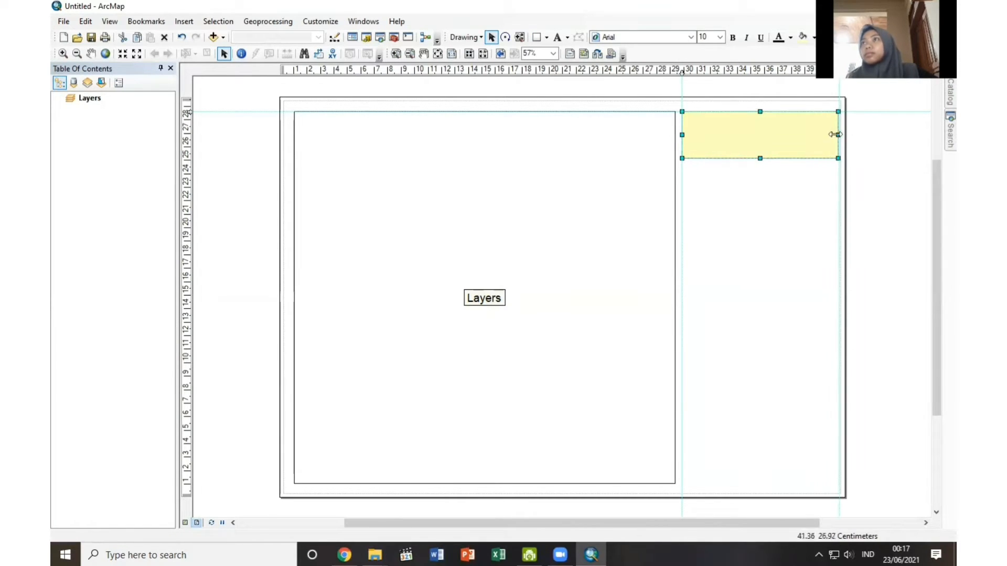
pyautogui.click(734, 174)
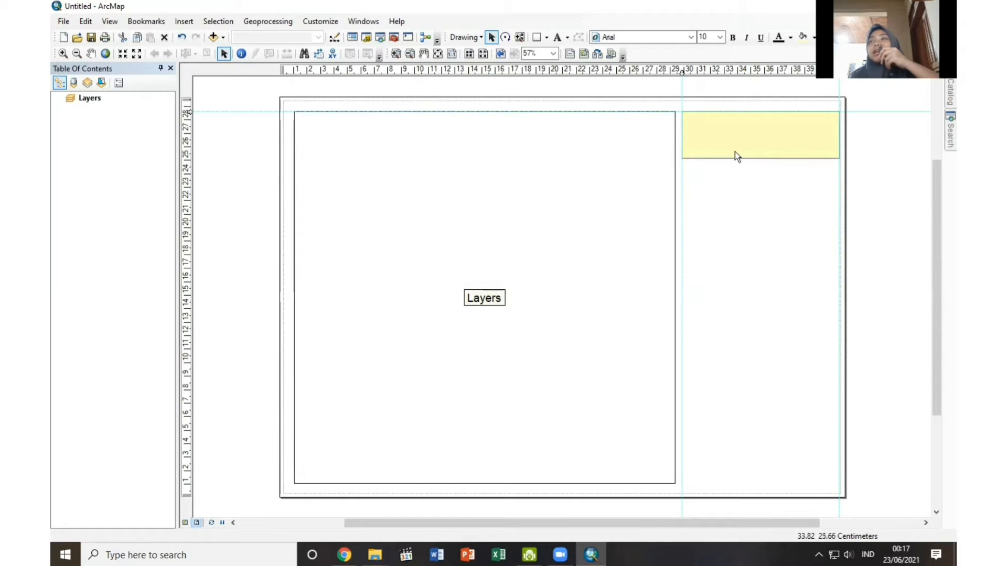
# Format the rectangle with no fill color, a black outline and an outline width of 2.
pyautogui.doubleClick(734, 135)
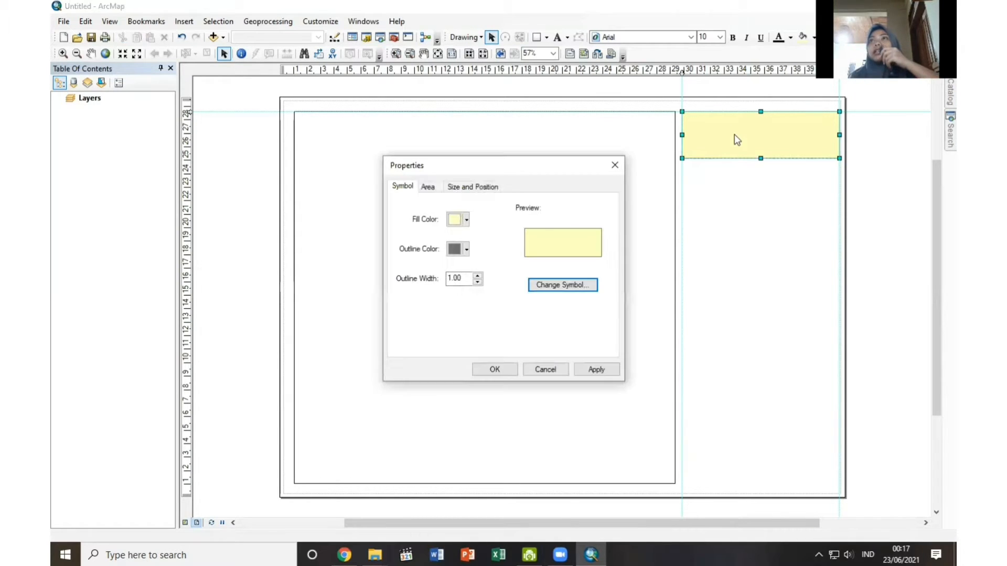
pyautogui.click(468, 221)
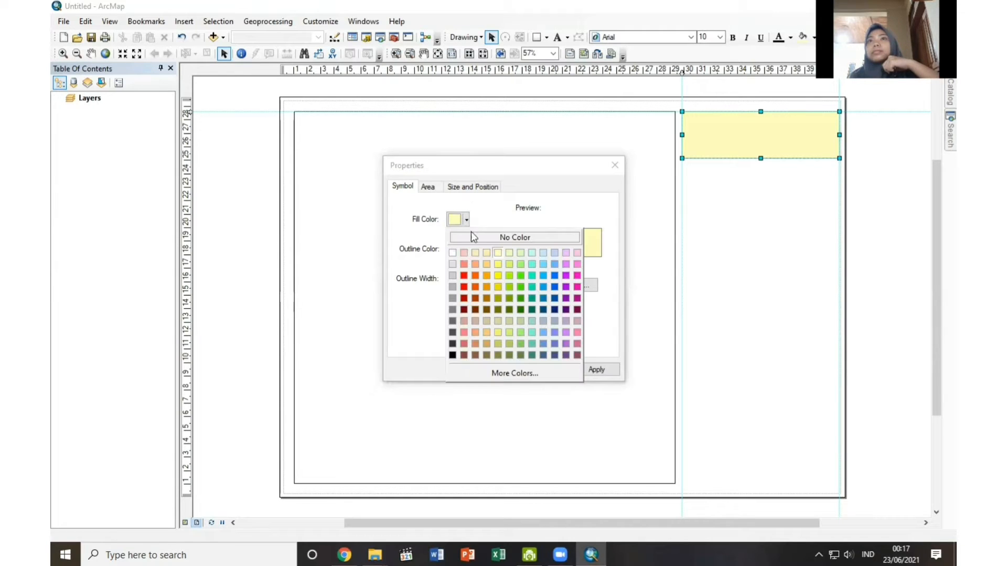
pyautogui.click(473, 237)
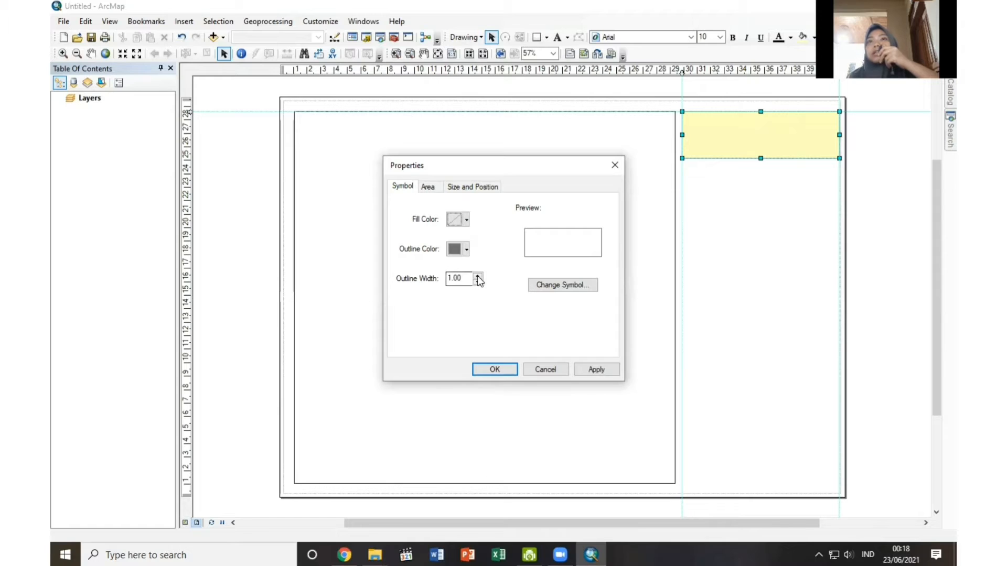
pyautogui.click(478, 277)
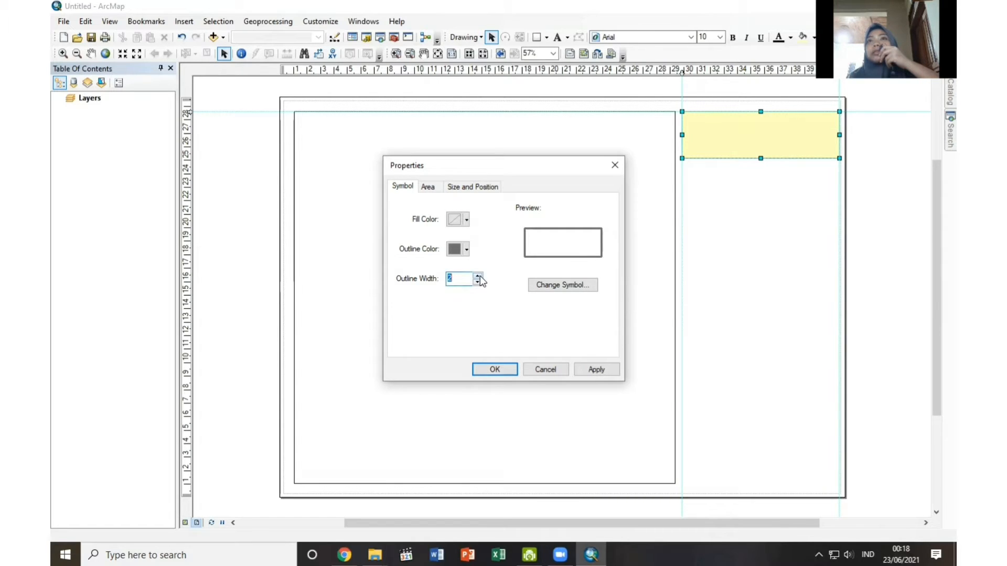
pyautogui.click(466, 250)
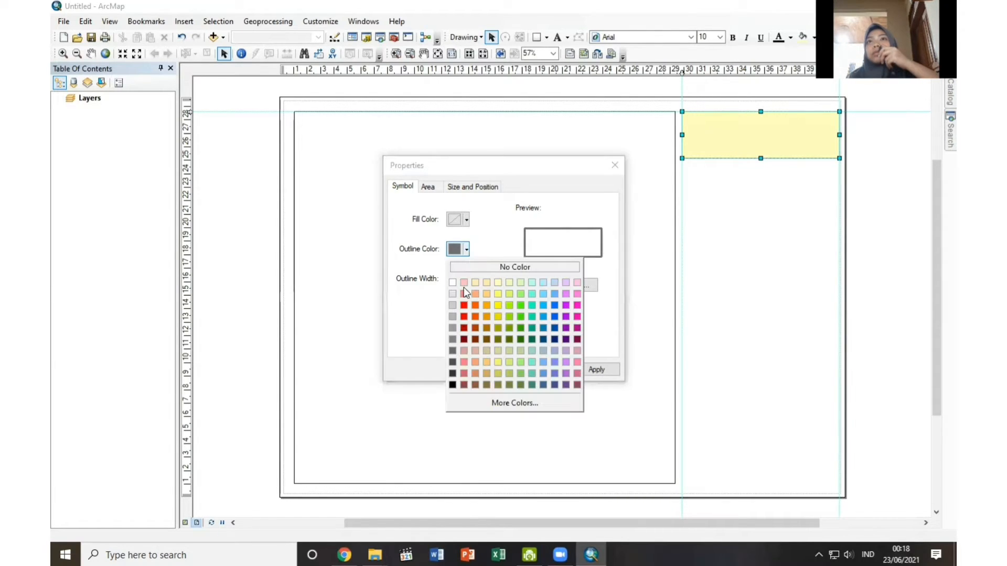
pyautogui.click(452, 385)
pyautogui.click(490, 367)
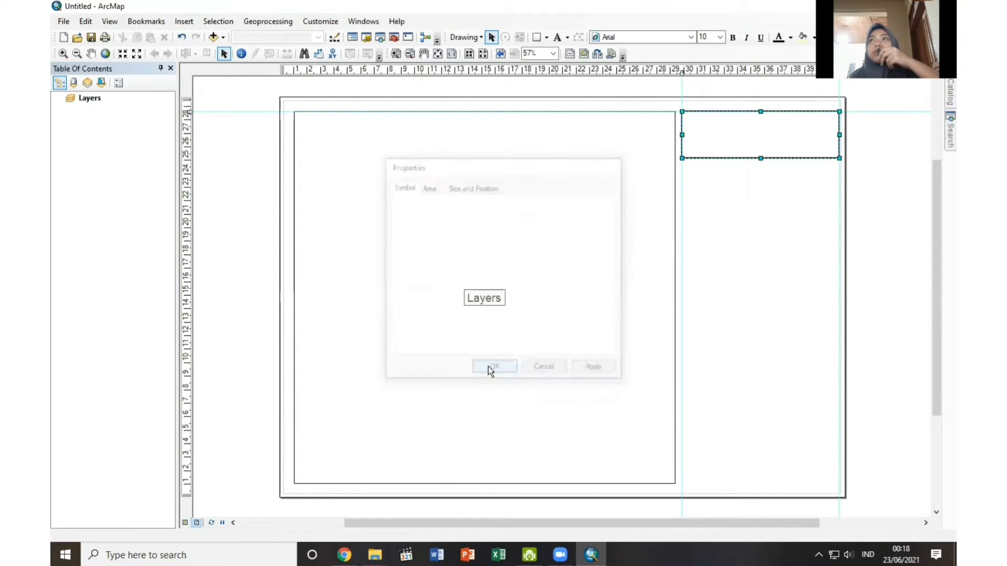
pyautogui.click(753, 186)
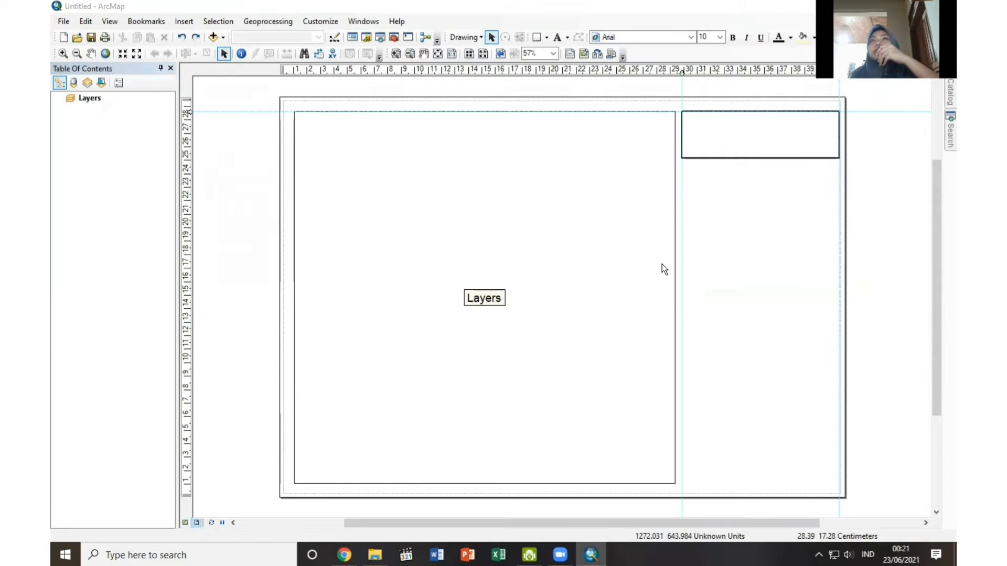
# Insert the Logo_unej picture, shrink it to the rectangle's height and place it at the rectangle's left end.
pyautogui.click(188, 21)
pyautogui.click(187, 168)
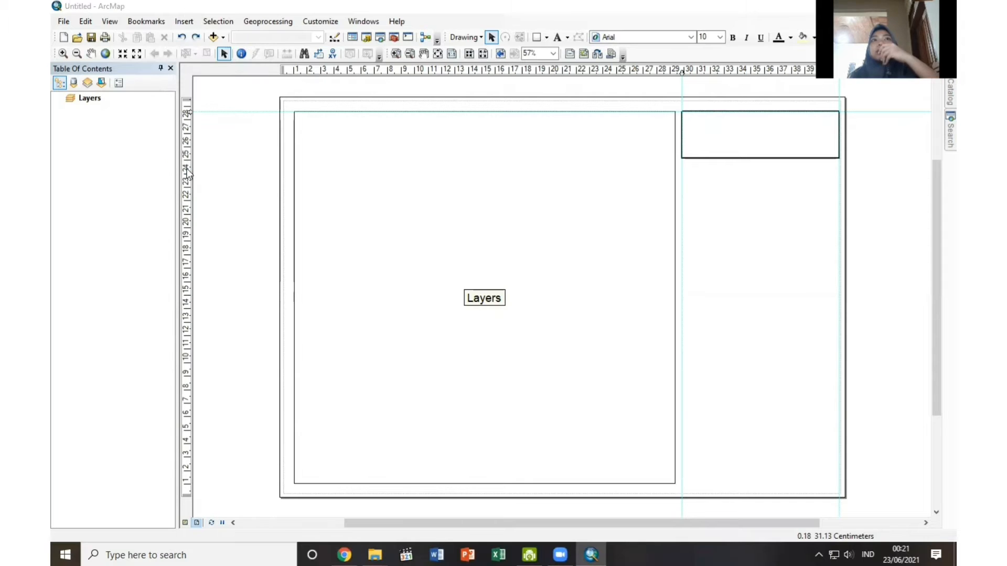
pyautogui.click(439, 308)
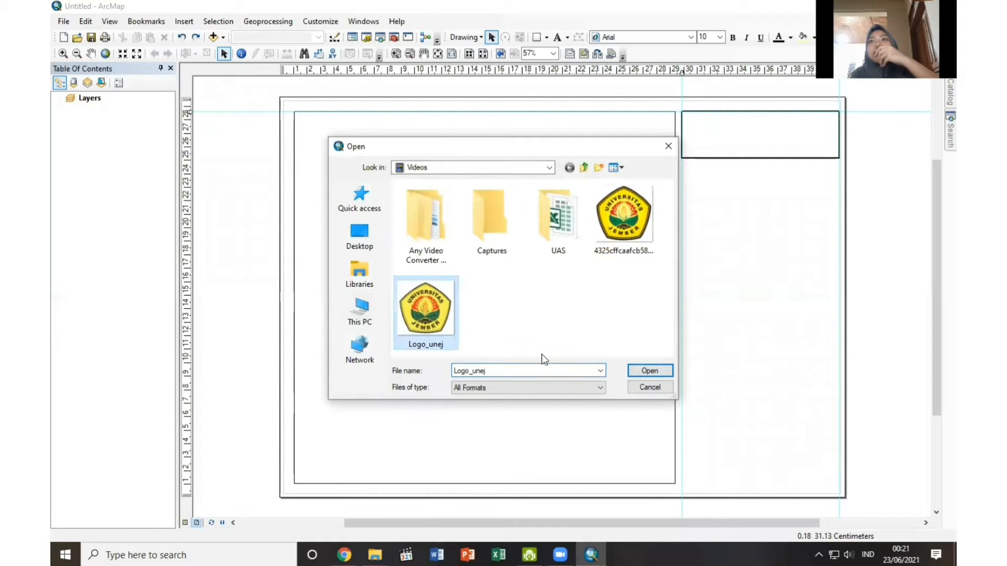
pyautogui.click(644, 372)
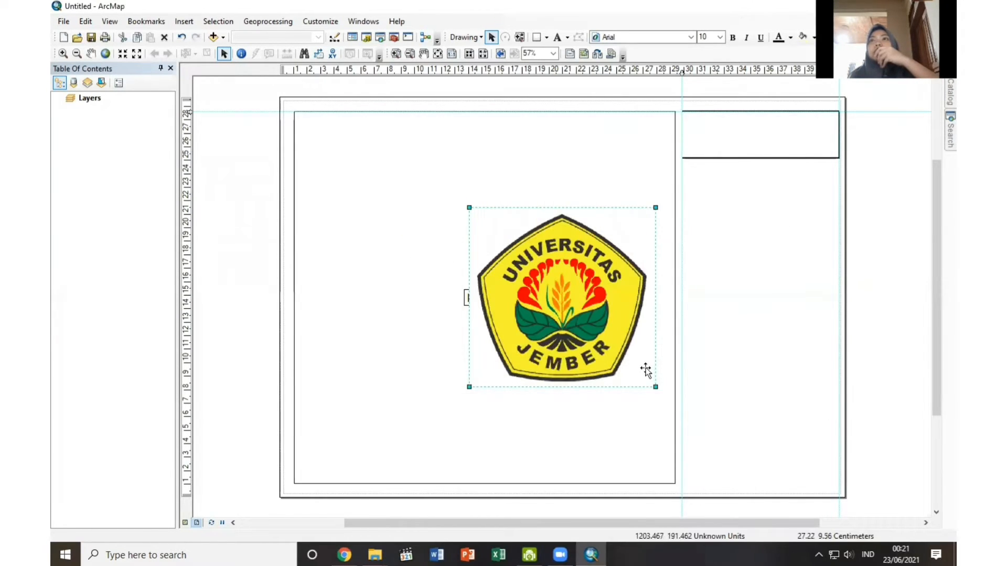
pyautogui.moveTo(538, 304); pyautogui.dragTo(658, 208)
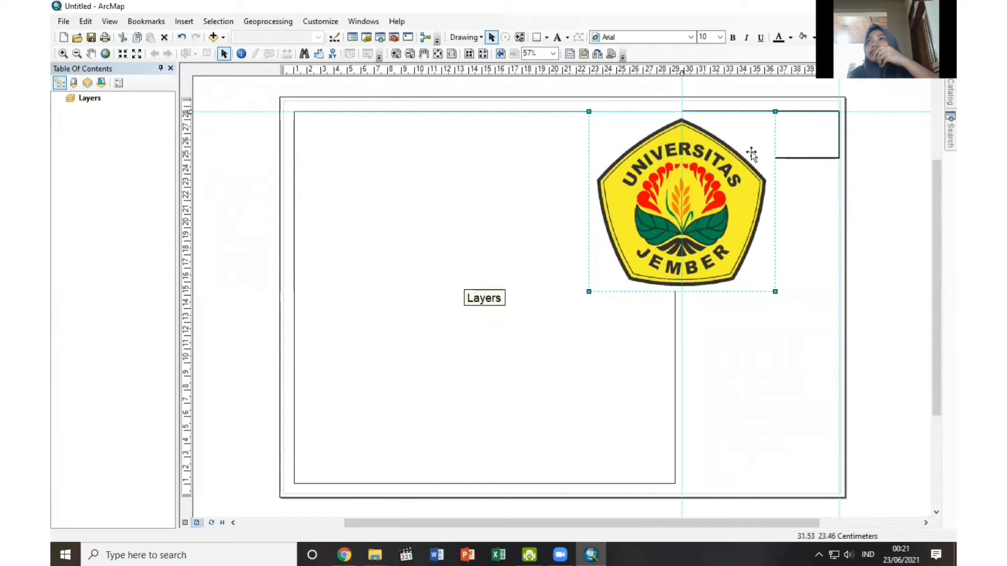
pyautogui.moveTo(589, 291); pyautogui.dragTo(706, 134)
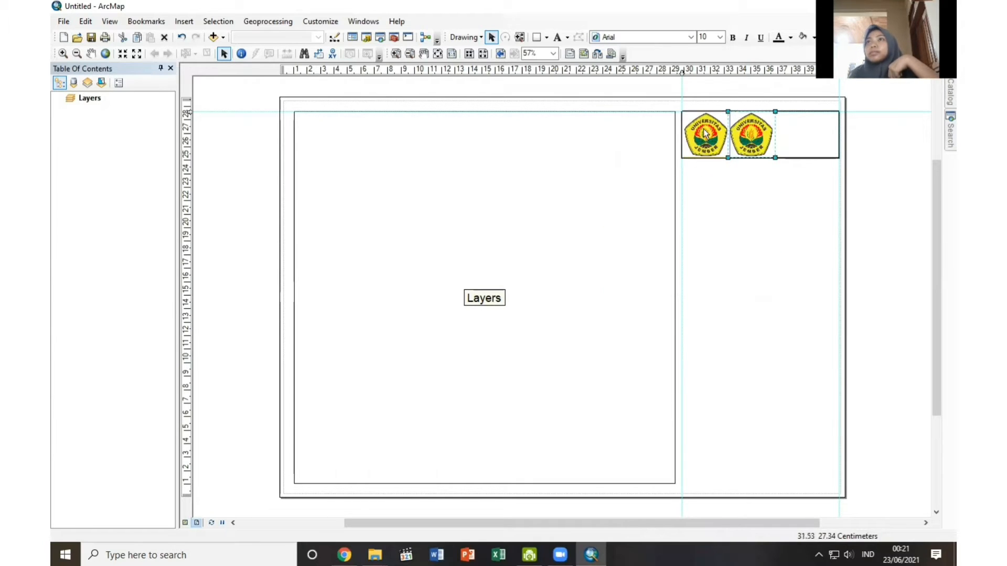
# Send the university logo to the back so the rectangle's outline lies over it.
pyautogui.rightClick(706, 135)
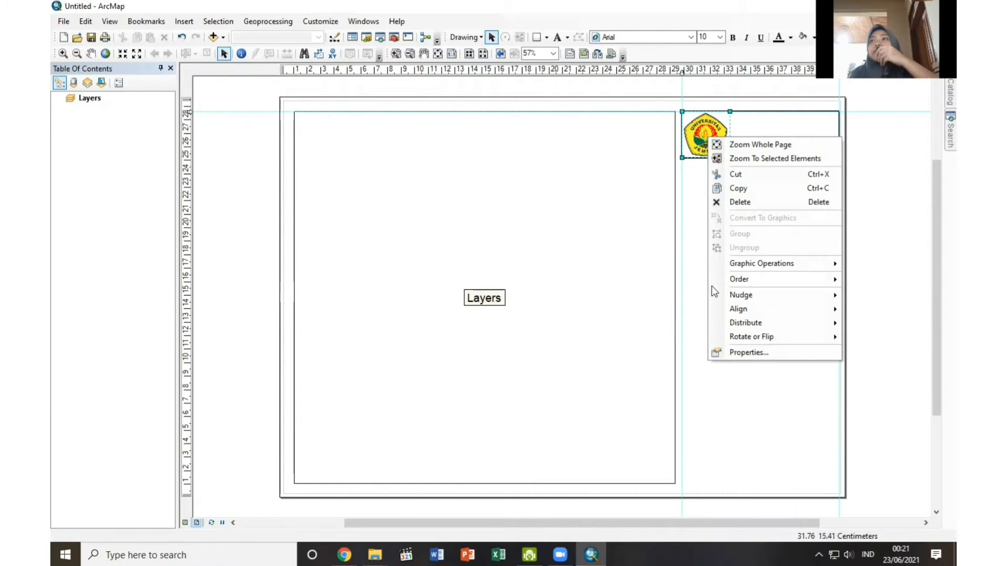
pyautogui.moveTo(746, 278)
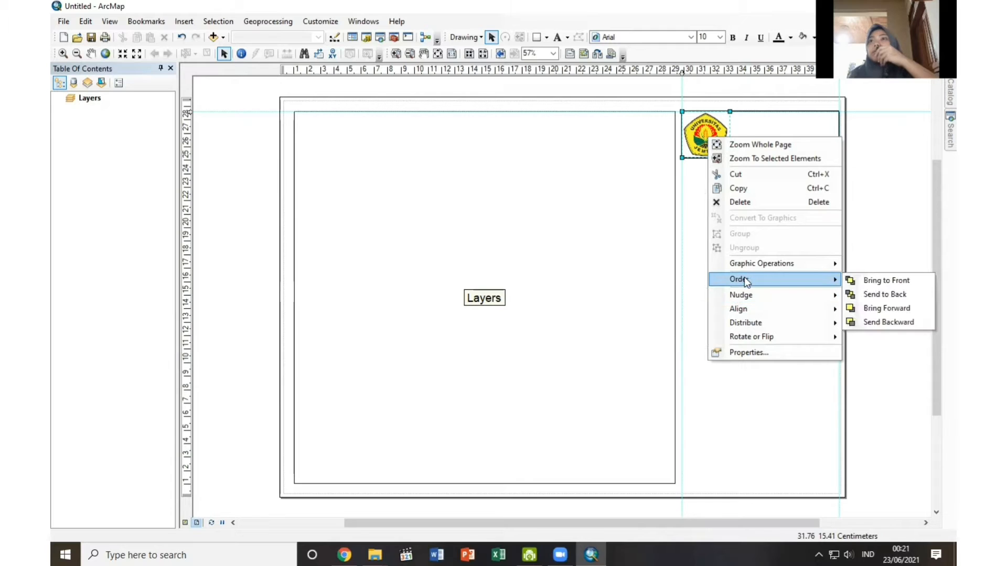
pyautogui.click(884, 293)
pyautogui.click(725, 203)
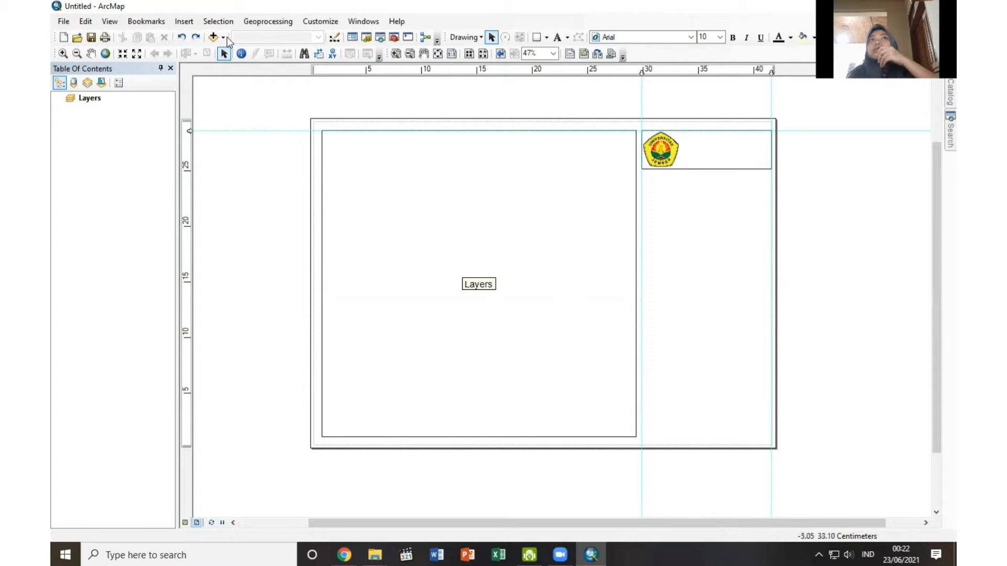
# Insert the map title "Perencanaan Wilayah dan Kota".
pyautogui.click(184, 21)
pyautogui.click(183, 51)
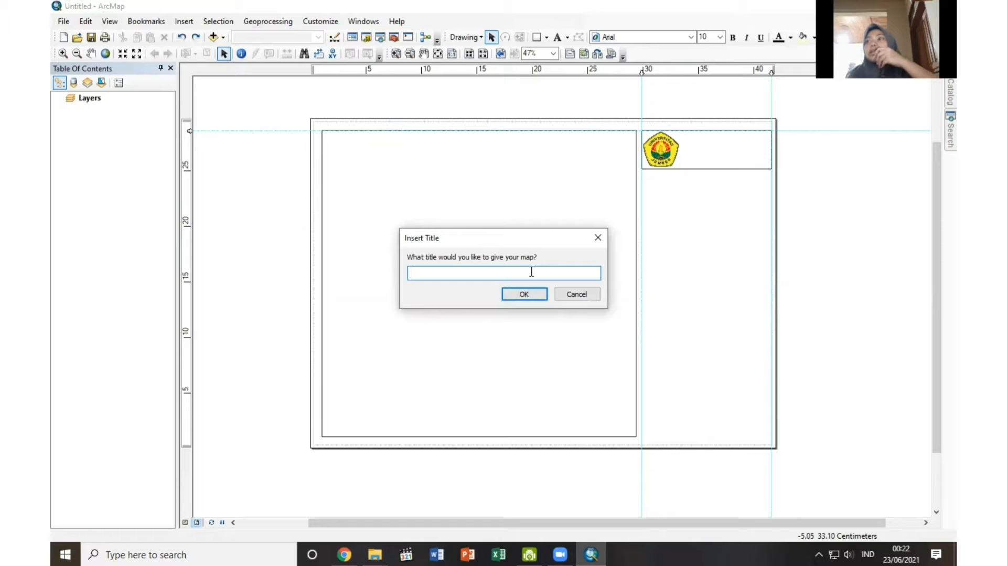
pyautogui.write('P')
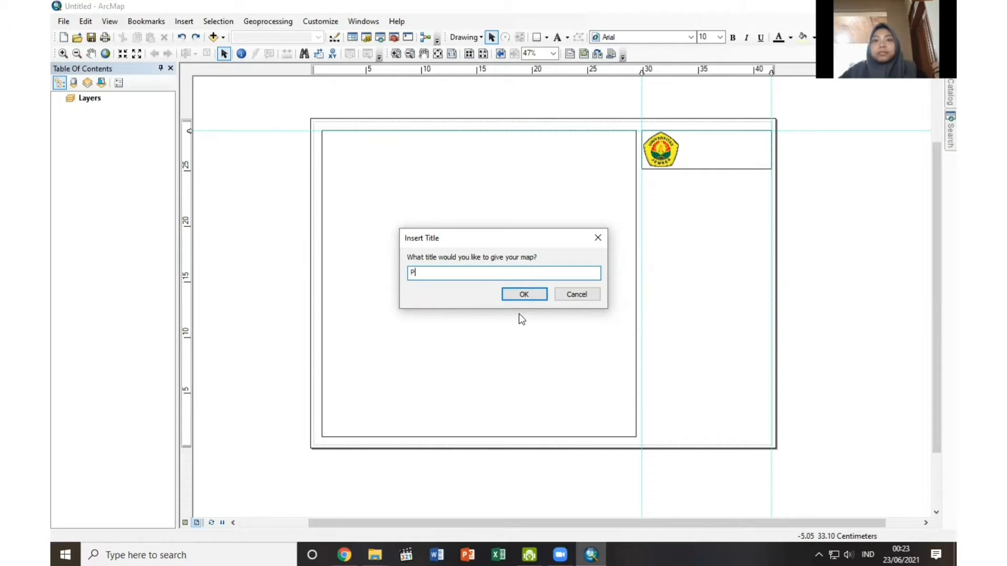
pyautogui.write('erencanaan Wilayah dan Kota')
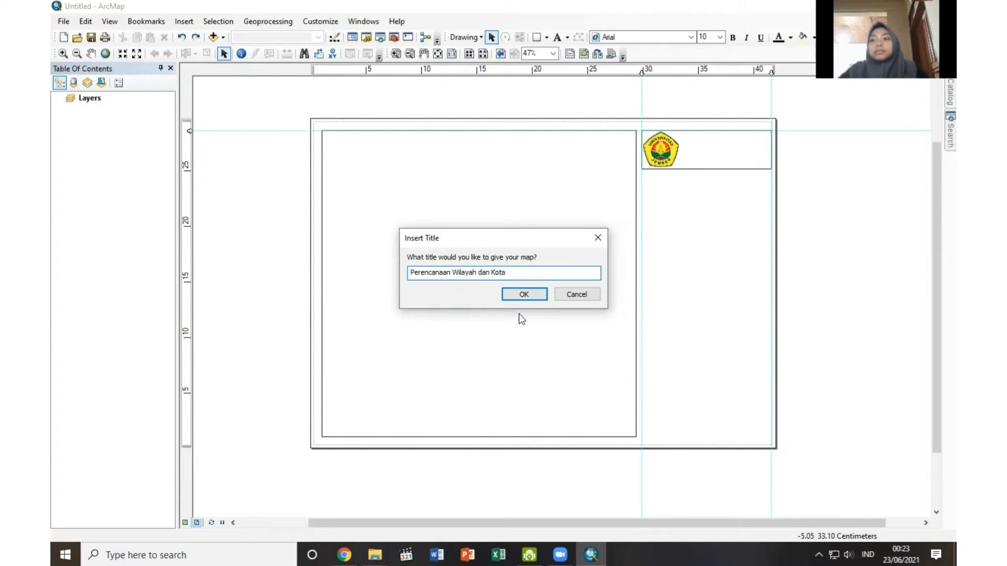
pyautogui.press('Return')
# Rewrite the inserted title as three lines: "Perencanaan Wilayah dan Kota", "Fakultas Teknik" and "Universitas Jember".
pyautogui.moveTo(561, 137); pyautogui.dragTo(587, 160)
pyautogui.doubleClick(587, 160)
pyautogui.write('Perencanaan Wilayah dan Kota')
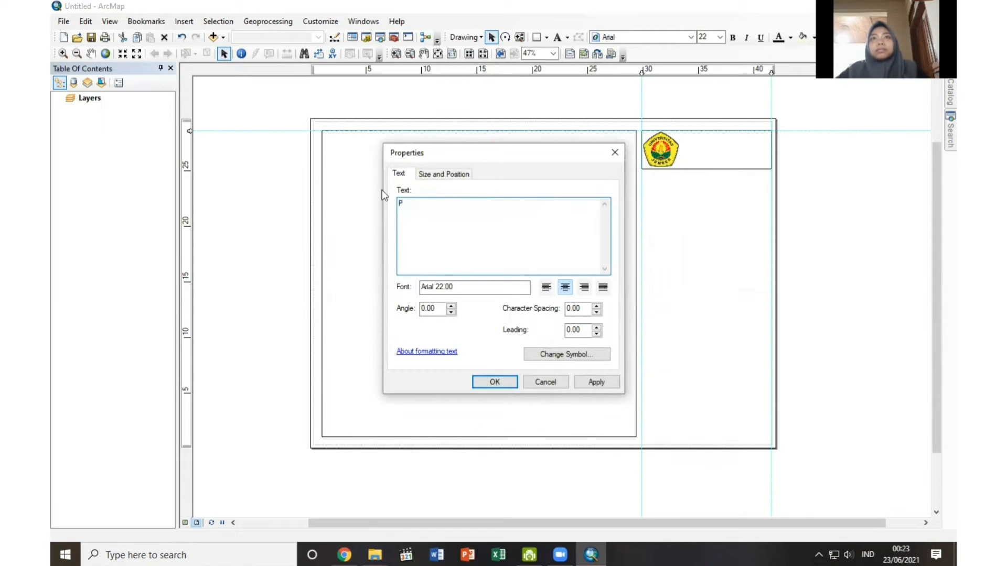
pyautogui.press('Return')
pyautogui.write('Fakultas Teknik')
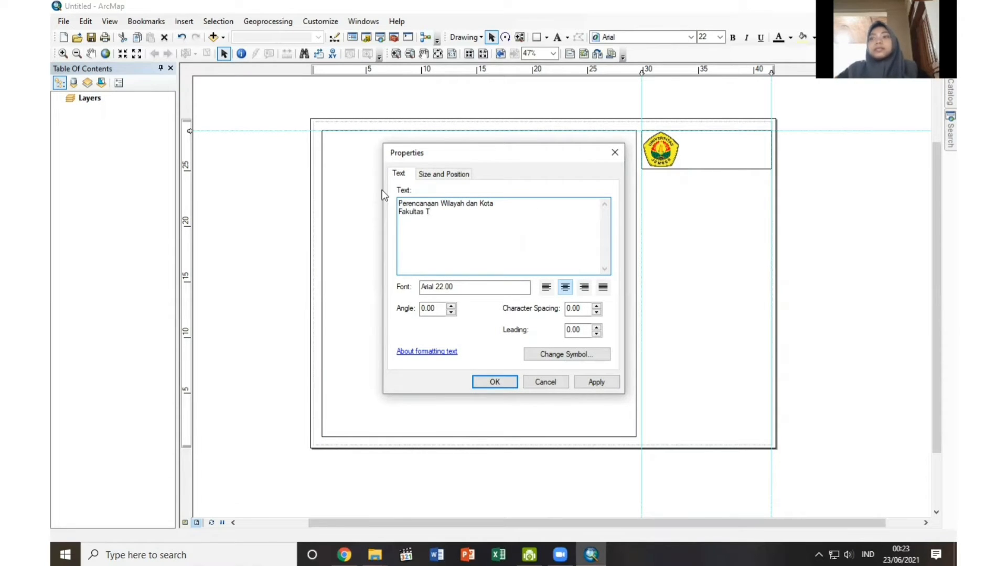
pyautogui.press('Return')
pyautogui.write('Universitas Jember')
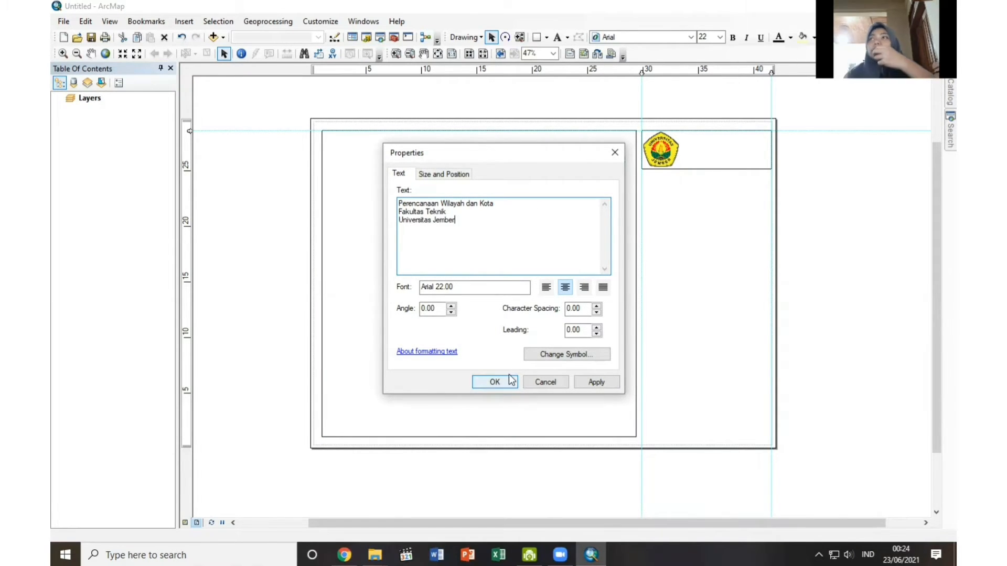
pyautogui.click(506, 381)
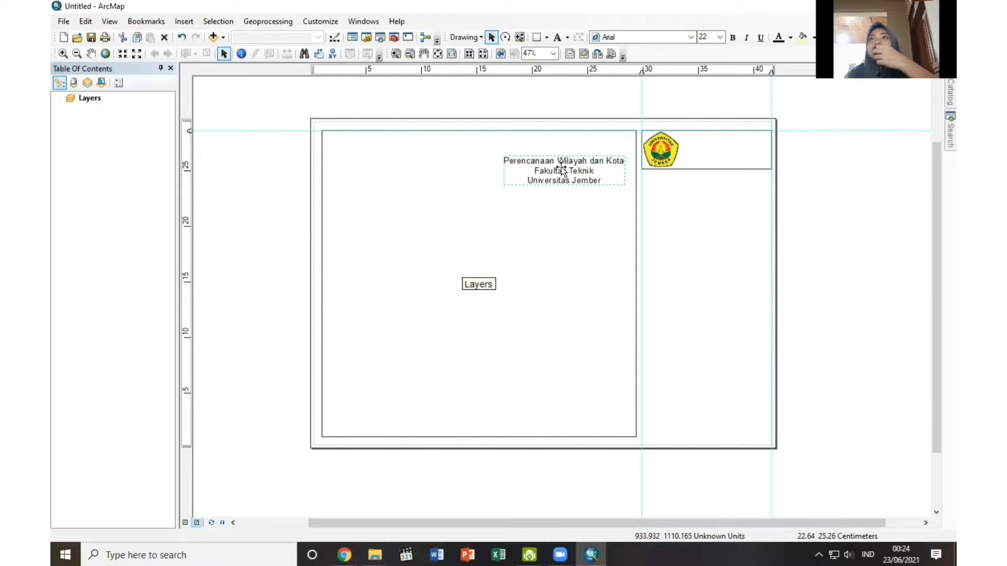
# Move the three-line text into the logo rectangle and format it in Times New Roman at size 18.
pyautogui.moveTo(562, 169); pyautogui.dragTo(707, 151)
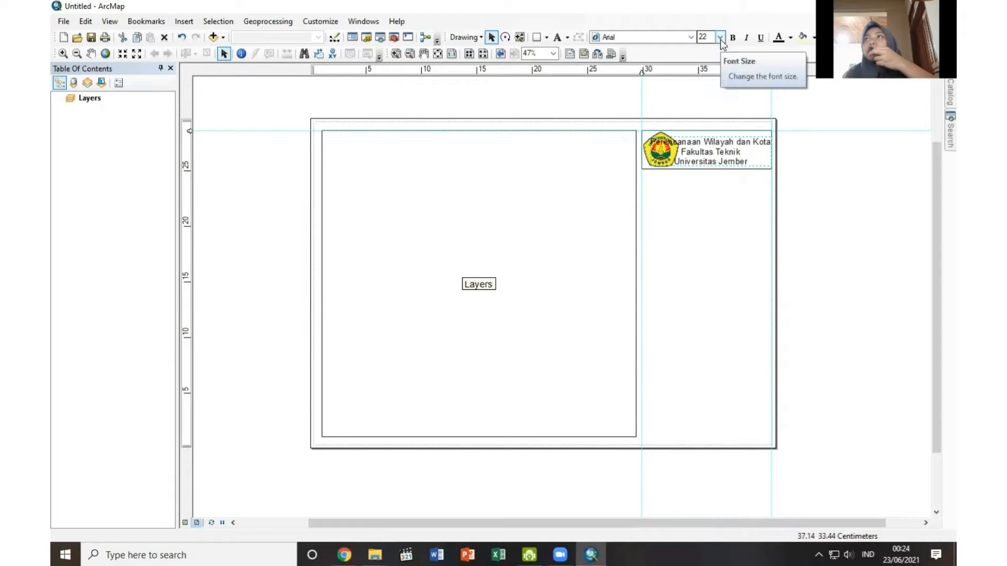
pyautogui.click(690, 37)
pyautogui.scroll(-5, 662, 107)
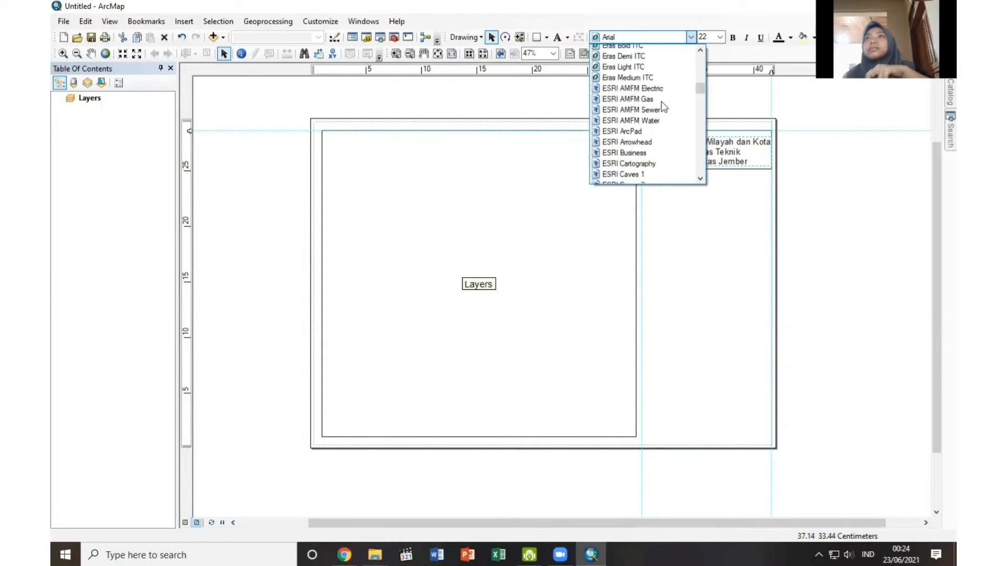
pyautogui.scroll(-20, 662, 106)
pyautogui.click(650, 111)
pyautogui.click(720, 37)
pyautogui.click(709, 131)
pyautogui.click(719, 37)
pyautogui.click(709, 150)
# Position the university text in the space beside the logo and align the outer vertical guide with the rectangle's edge.
pyautogui.moveTo(710, 152); pyautogui.dragTo(726, 146)
pyautogui.click(733, 156)
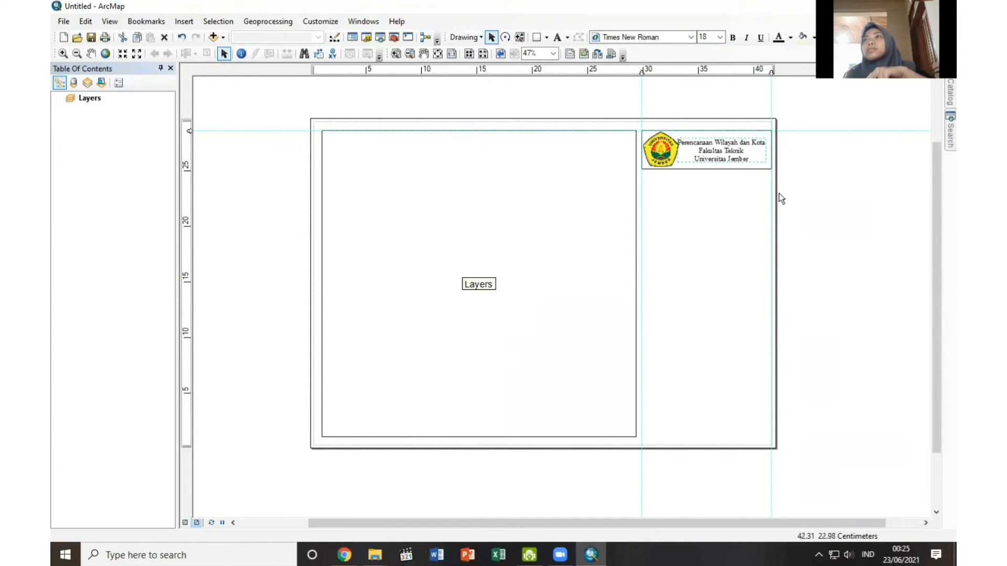
pyautogui.moveTo(771, 73); pyautogui.dragTo(769, 72)
pyautogui.moveTo(736, 158); pyautogui.dragTo(739, 158)
pyautogui.click(800, 179)
pyautogui.moveTo(769, 72); pyautogui.dragTo(773, 73)
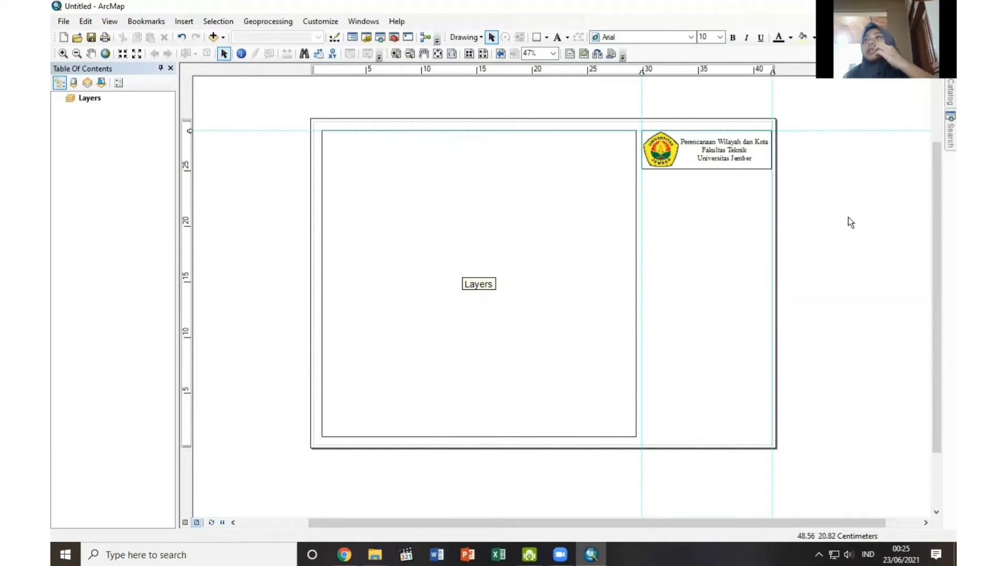
# Duplicate the logo rectangle and place the copy directly beneath it, aligned with the vertical guides.
pyautogui.rightClick(686, 168)
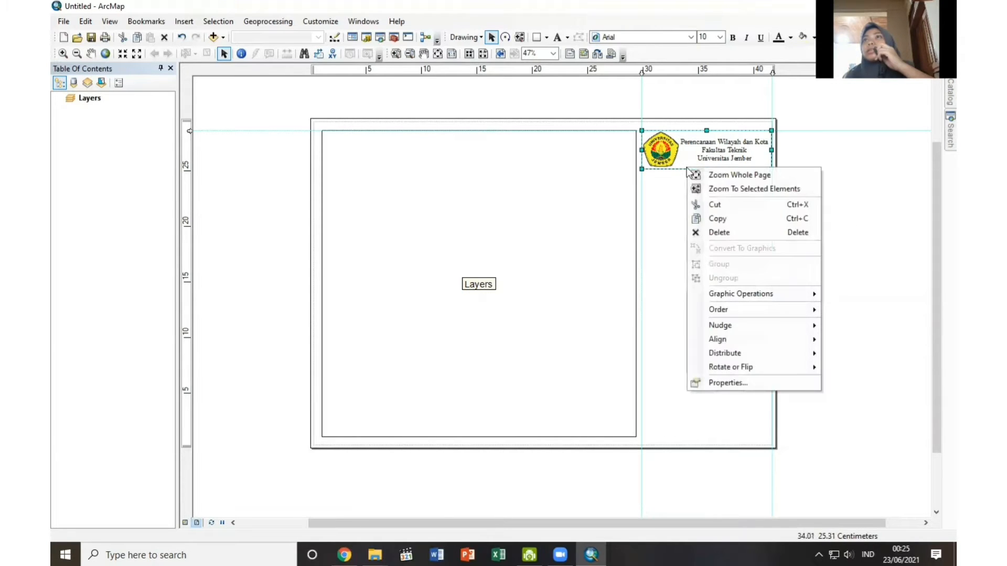
pyautogui.click(697, 219)
pyautogui.rightClick(694, 206)
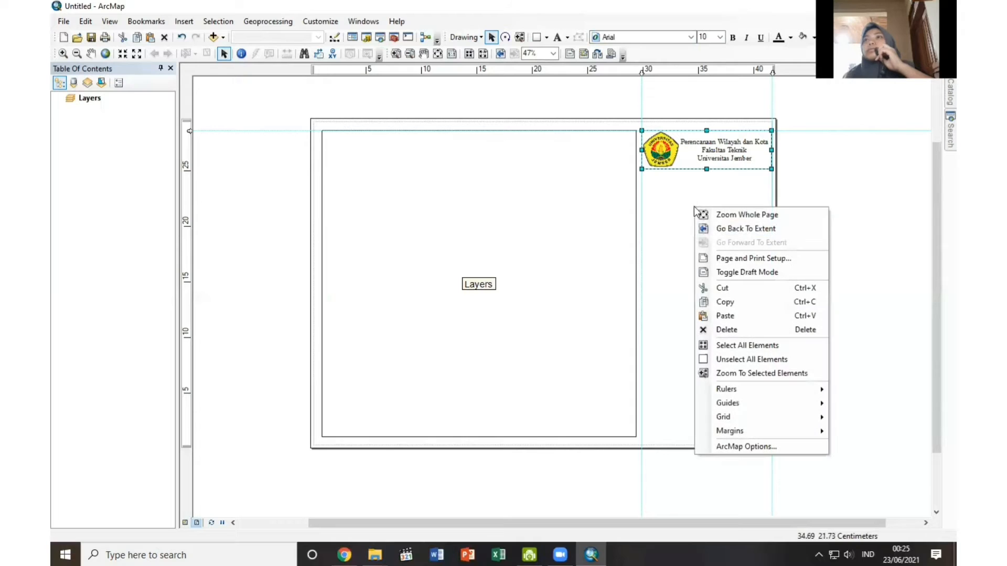
pyautogui.click(719, 317)
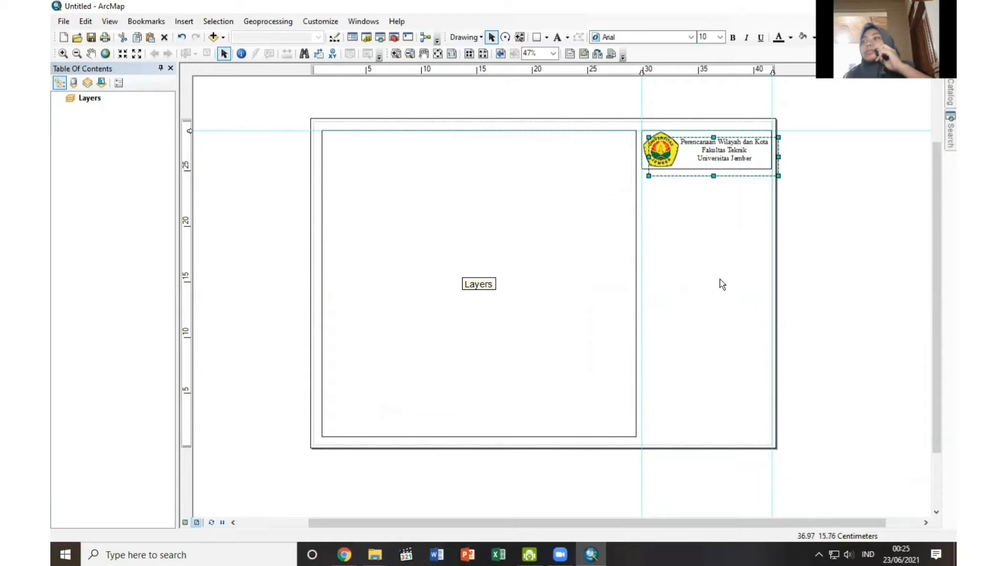
pyautogui.moveTo(692, 166); pyautogui.dragTo(682, 202)
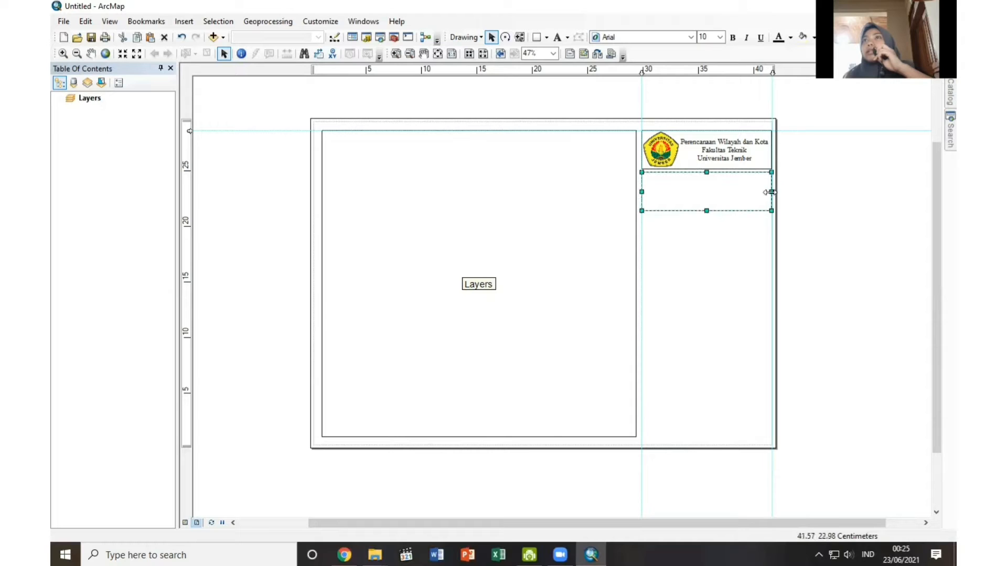
# Duplicate the three-line university text and place the copy inside the empty second rectangle.
pyautogui.click(728, 149)
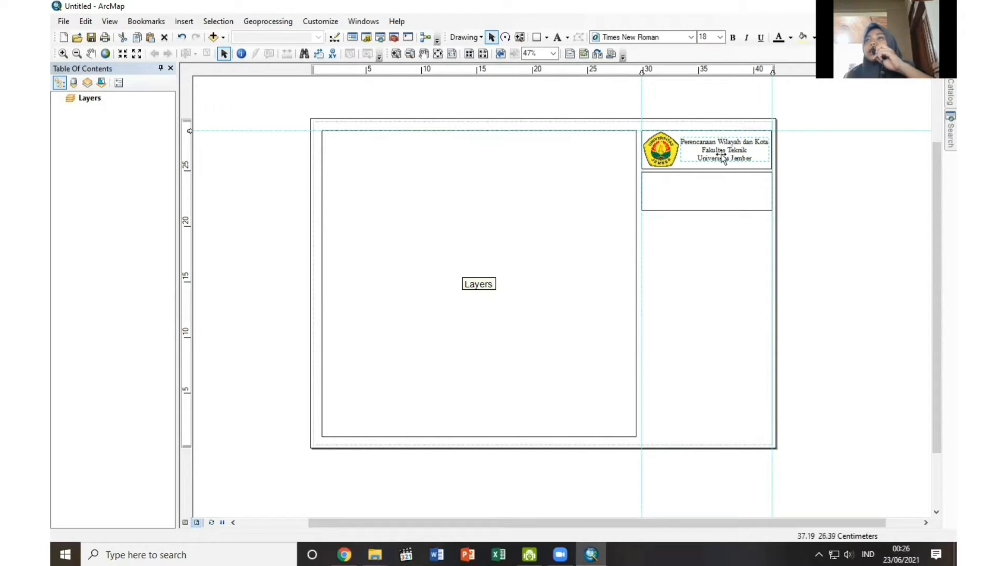
pyautogui.rightClick(723, 157)
pyautogui.click(735, 207)
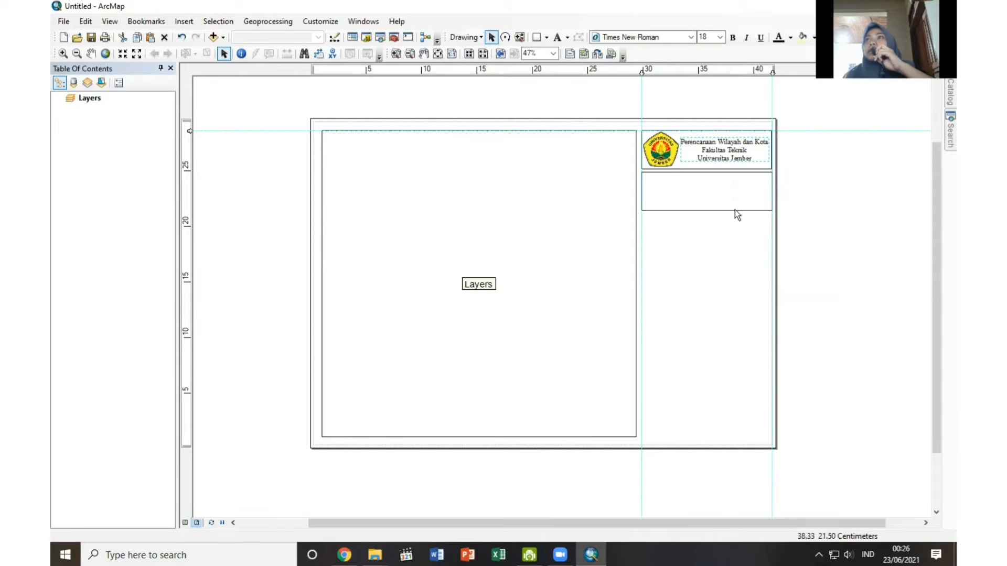
pyautogui.rightClick(704, 187)
pyautogui.click(734, 294)
pyautogui.moveTo(726, 164); pyautogui.dragTo(700, 193)
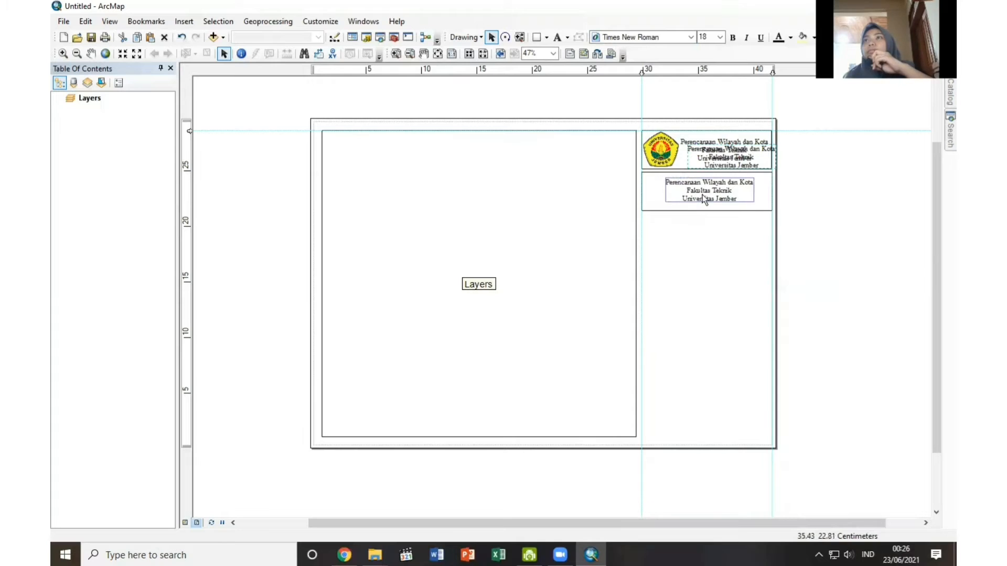
# Replace the copied text with three lines: "Peta Wilayah RT 2/RW 2 Dsn. Krandegan", "Ds. Kalidawir Kec. Kalidawir" and "Kab. Tulungagung, Jawa Timur".
pyautogui.doubleClick(718, 191)
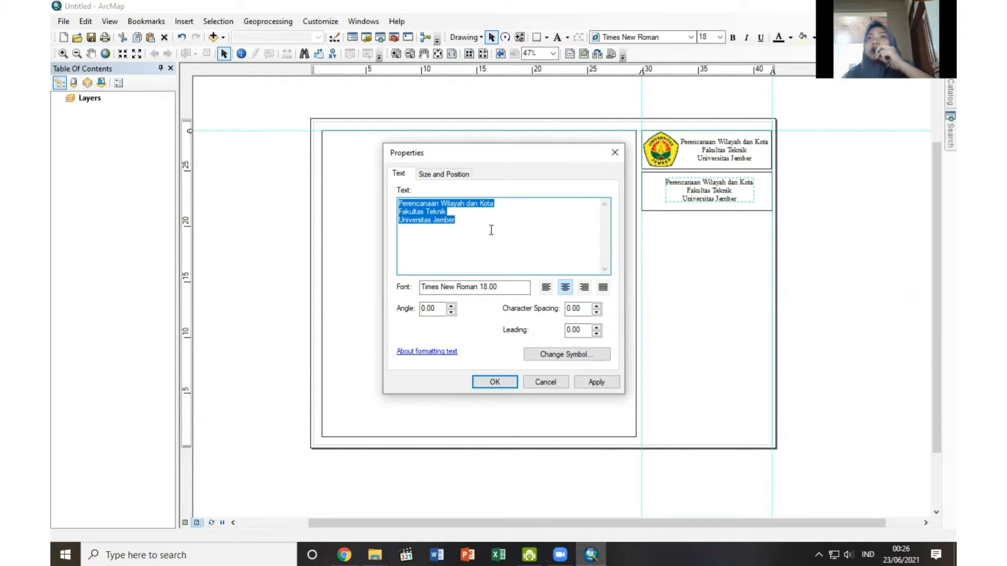
pyautogui.write('Peta Wilayah RT ')
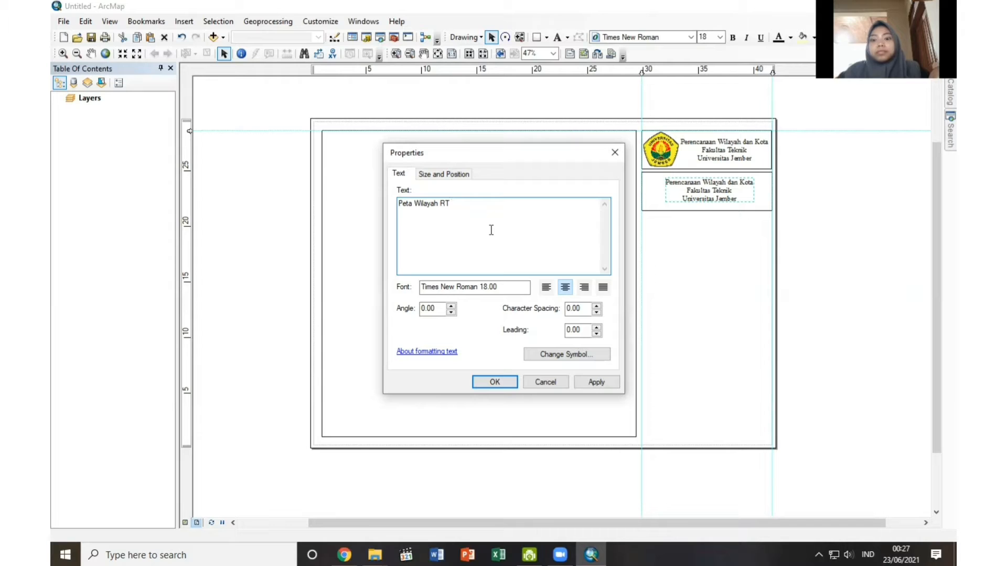
pyautogui.write('2/RW 2 Ds')
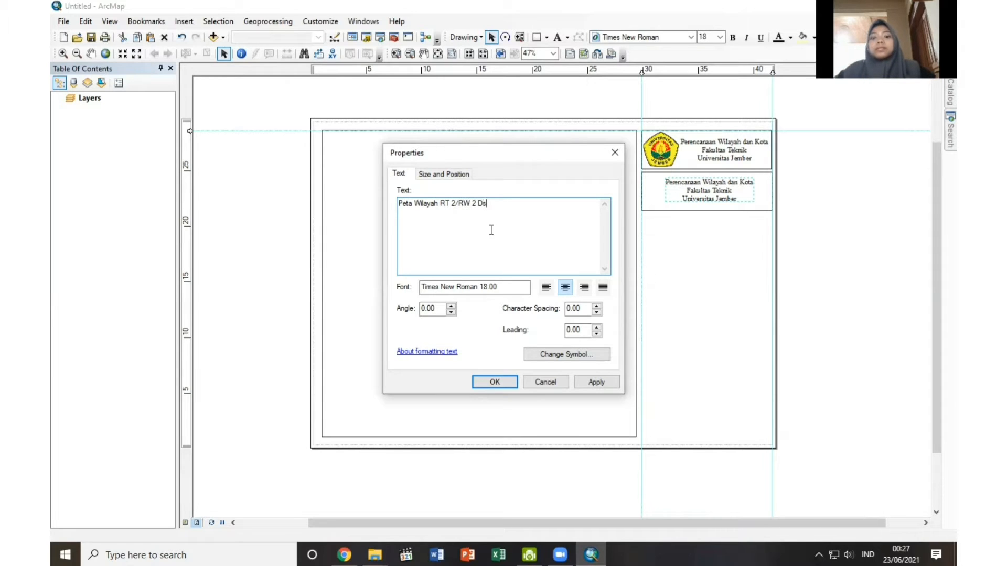
pyautogui.write('n. Krandegan')
pyautogui.press('Return')
pyautogui.write('Ds. Kalidawir Ke')
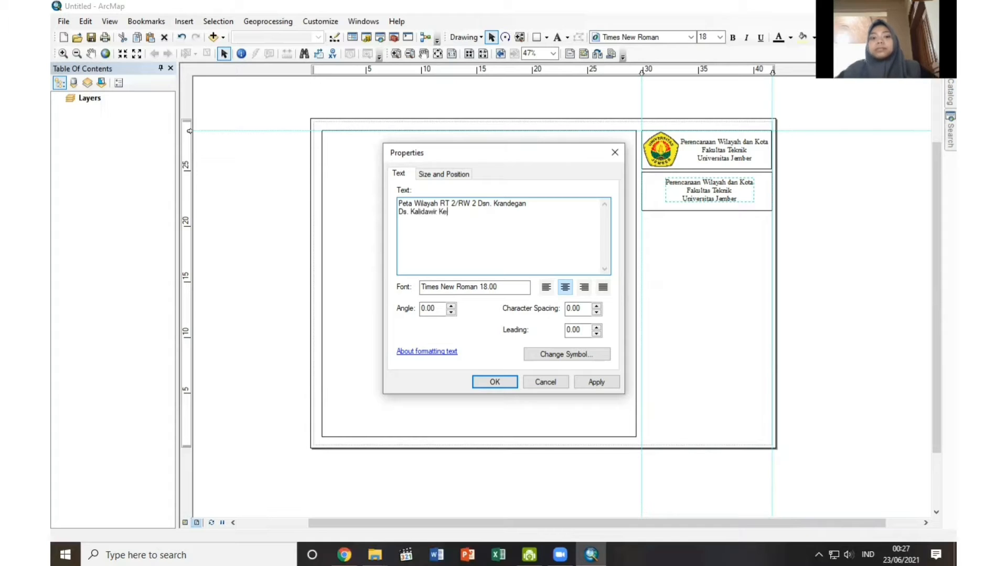
pyautogui.write('c. Kalidawir')
pyautogui.press('Return')
pyautogui.write('Kab. Tulungagun')
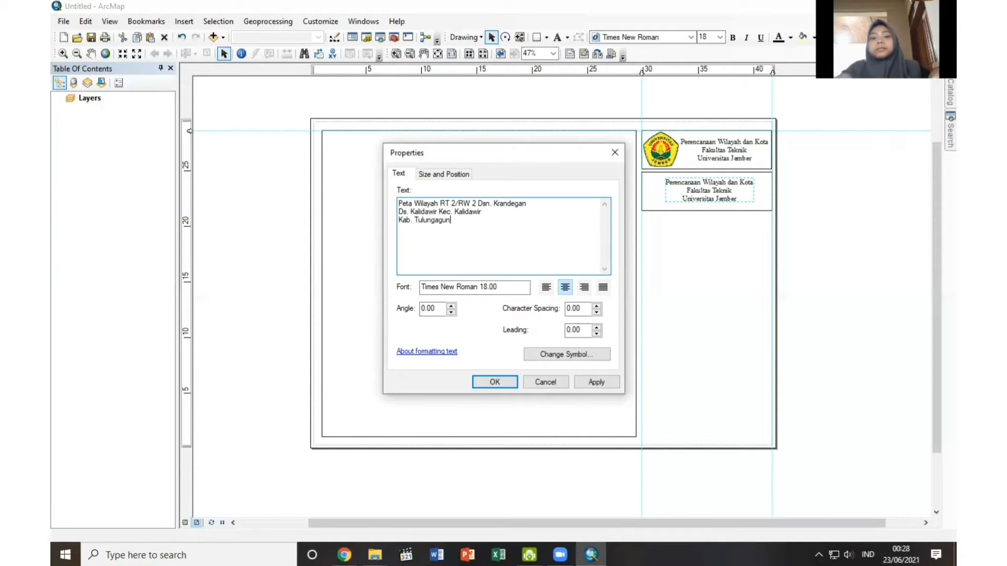
pyautogui.write('g, Jawa Timur')
pyautogui.click(494, 382)
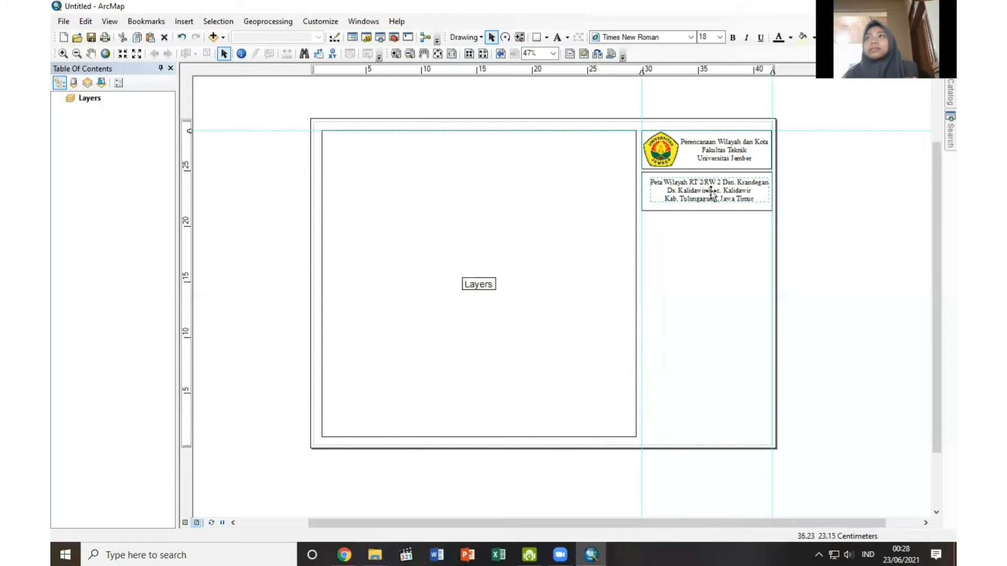
# Centre the map title text in the second rectangle and shorten the rectangle to fit around the three lines.
pyautogui.moveTo(710, 193)
pyautogui.mouseDown()
pyautogui.moveTo(706, 206)
pyautogui.moveTo(708, 188)
pyautogui.mouseUp()
pyautogui.click(833, 238)
pyautogui.click(707, 207)
pyautogui.click(708, 193)
pyautogui.click(835, 249)
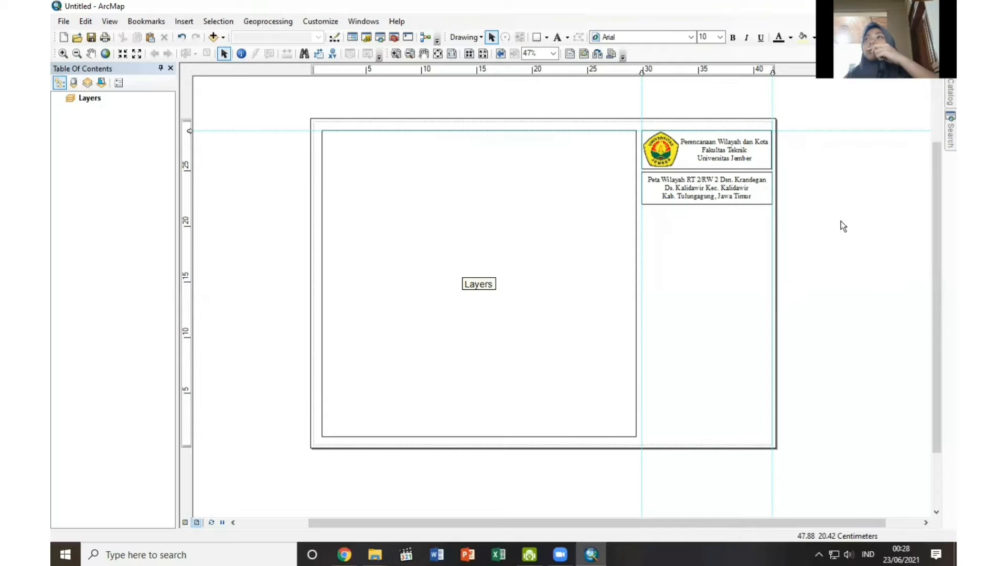
# Copy the map title rectangle, place the copy directly beneath it and stretch it downwards into a tall empty box.
pyautogui.rightClick(762, 203)
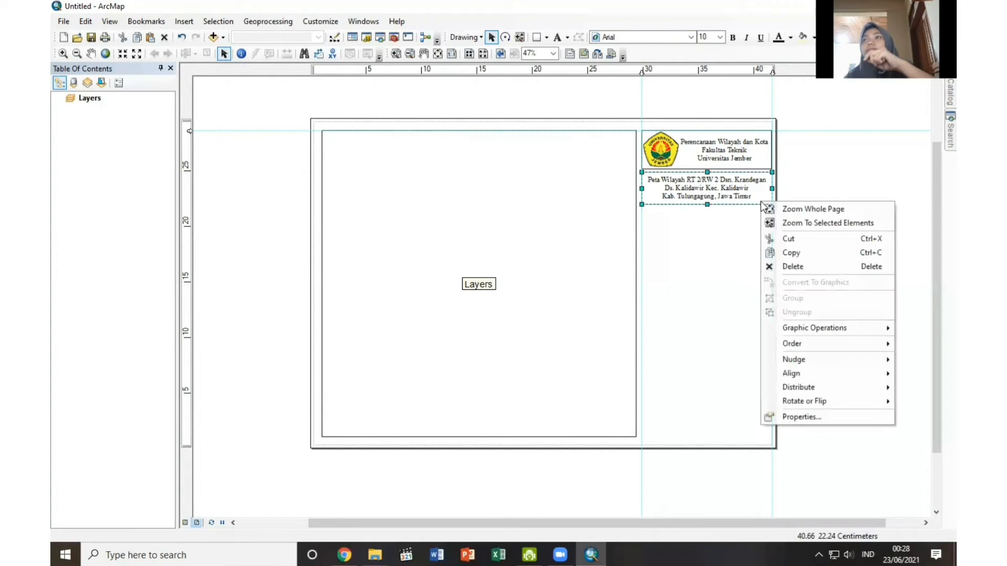
pyautogui.click(792, 252)
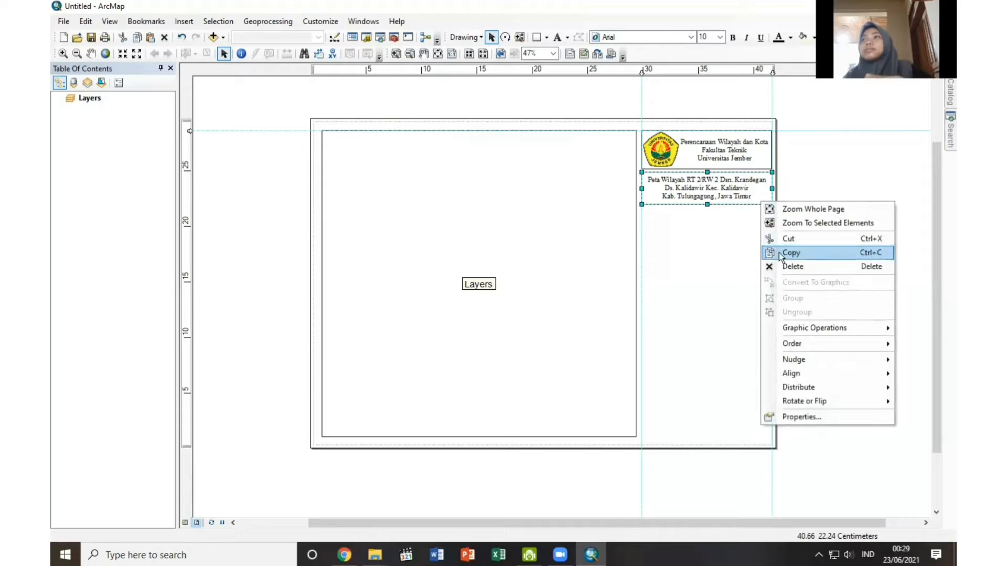
pyautogui.rightClick(725, 260)
pyautogui.click(745, 368)
pyautogui.moveTo(725, 210); pyautogui.dragTo(708, 313)
pyautogui.click(854, 364)
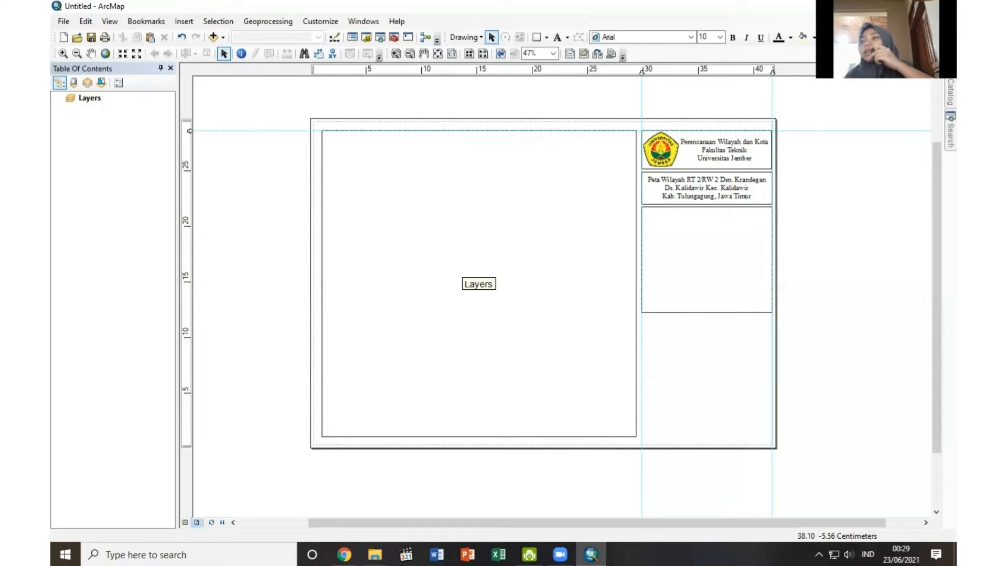
# Check the ArcGIS Online connection status and add the Imagery basemap to the data frame.
pyautogui.click(818, 554)
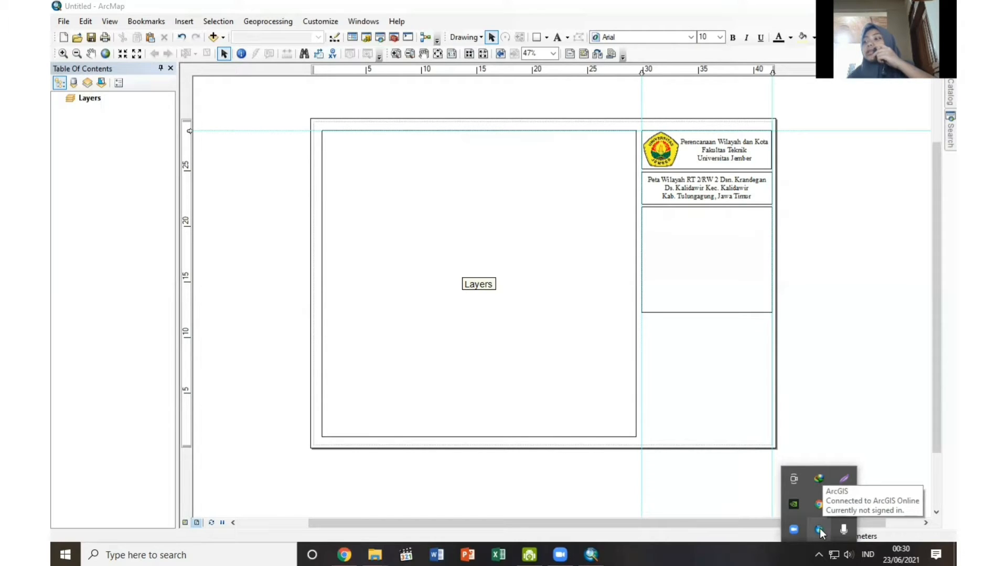
pyautogui.click(221, 78)
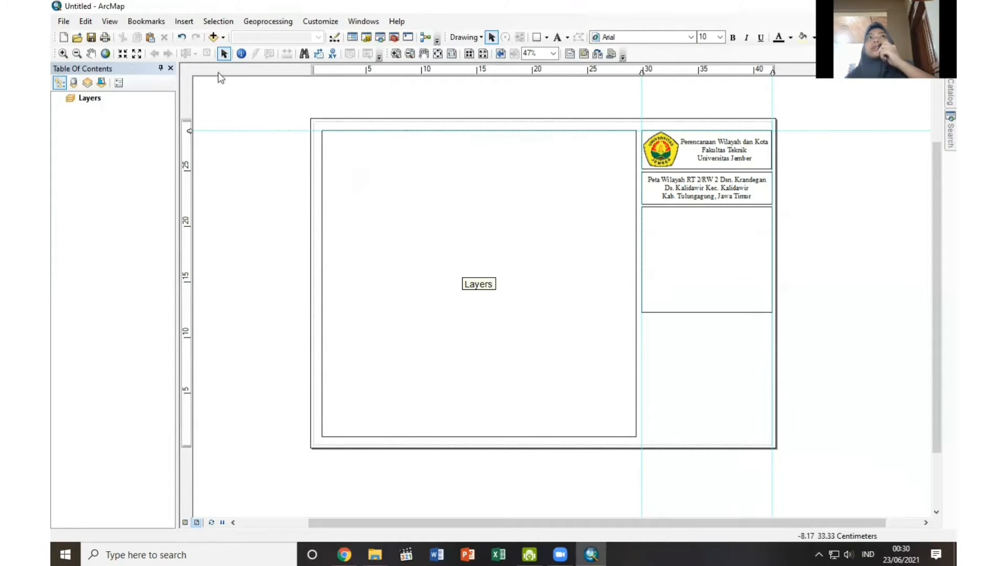
pyautogui.click(224, 38)
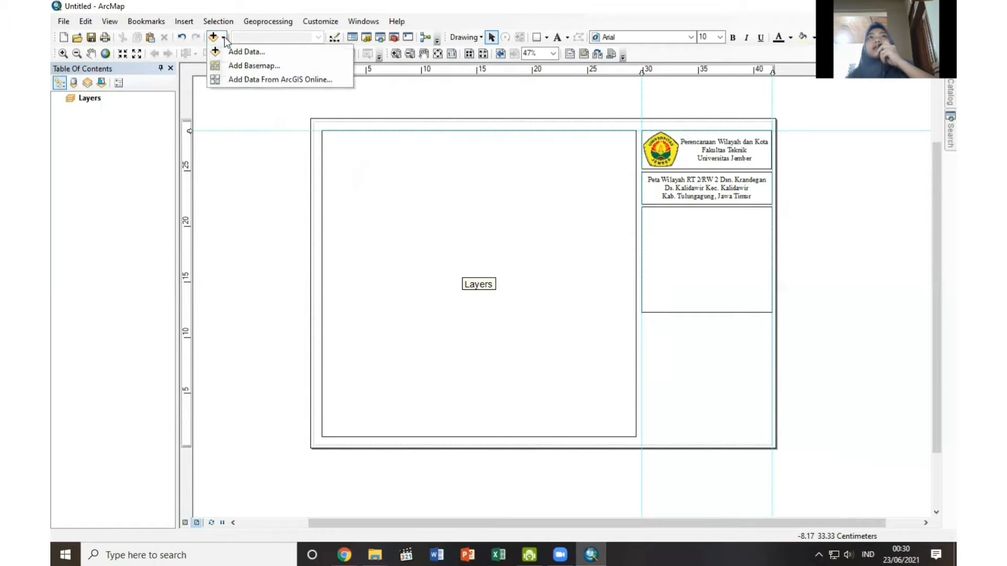
pyautogui.click(226, 65)
pyautogui.click(411, 247)
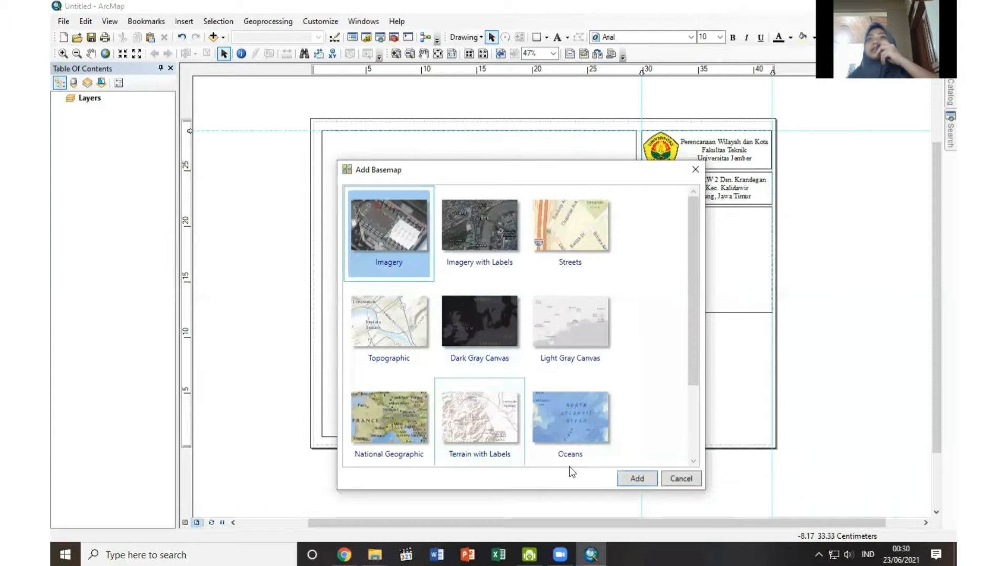
pyautogui.click(637, 479)
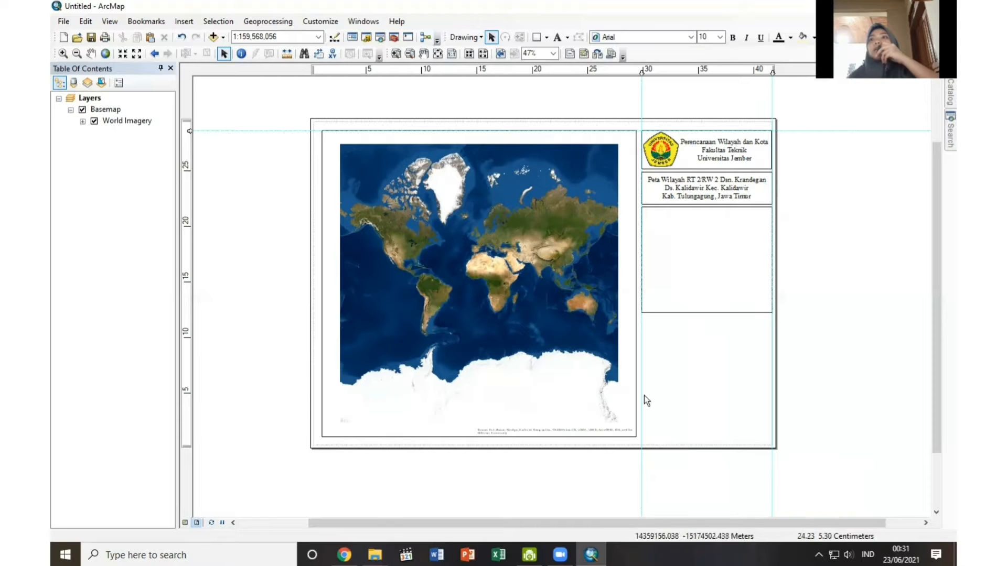
# Add the ADMINISTRASIDESA_AR_25K.shp shapefile from the UAS folder's [LapakGIS.com] KAB. TULUNGAGUNG subfolder to the map.
pyautogui.click(948, 94)
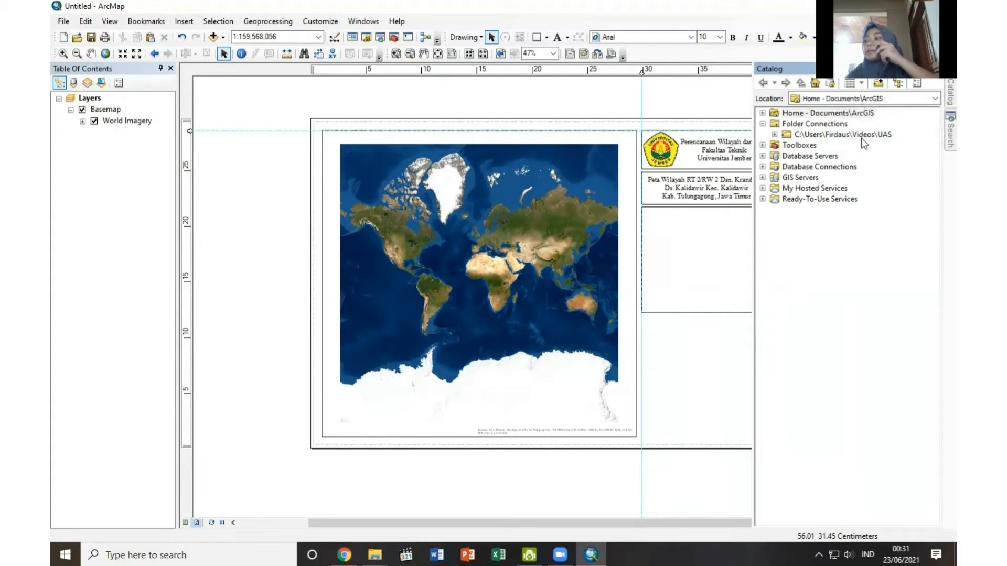
pyautogui.doubleClick(862, 136)
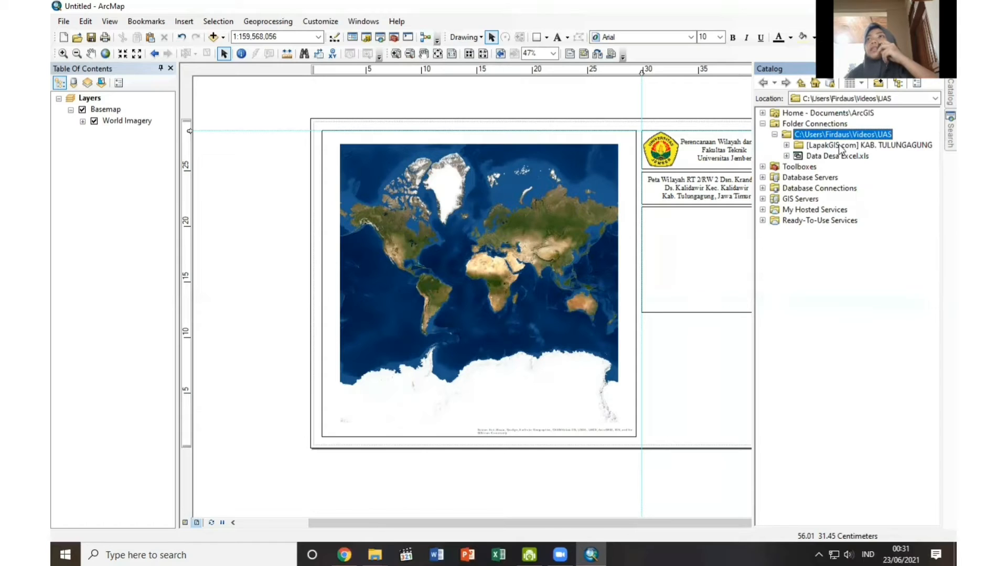
pyautogui.doubleClick(841, 147)
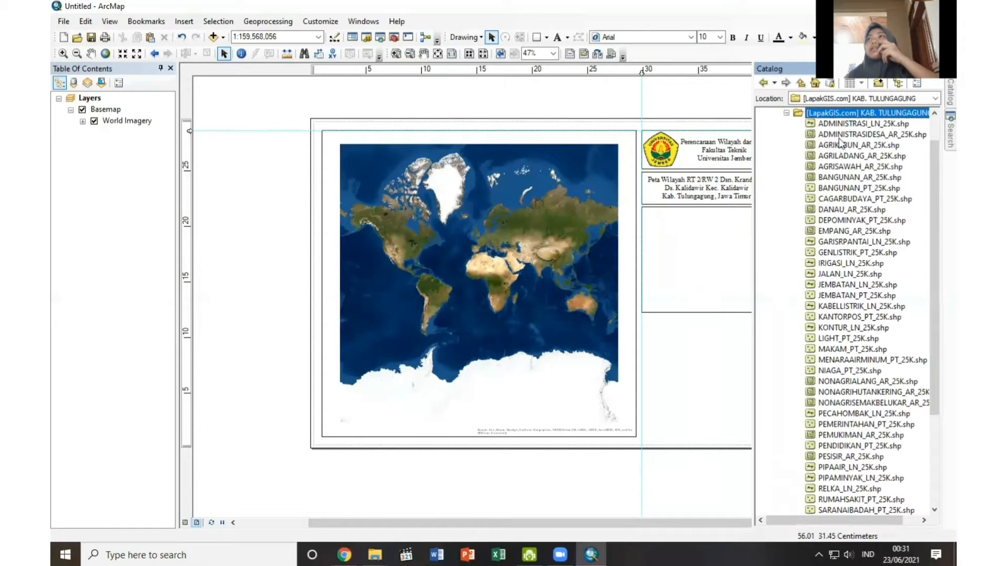
pyautogui.moveTo(842, 138); pyautogui.dragTo(527, 254)
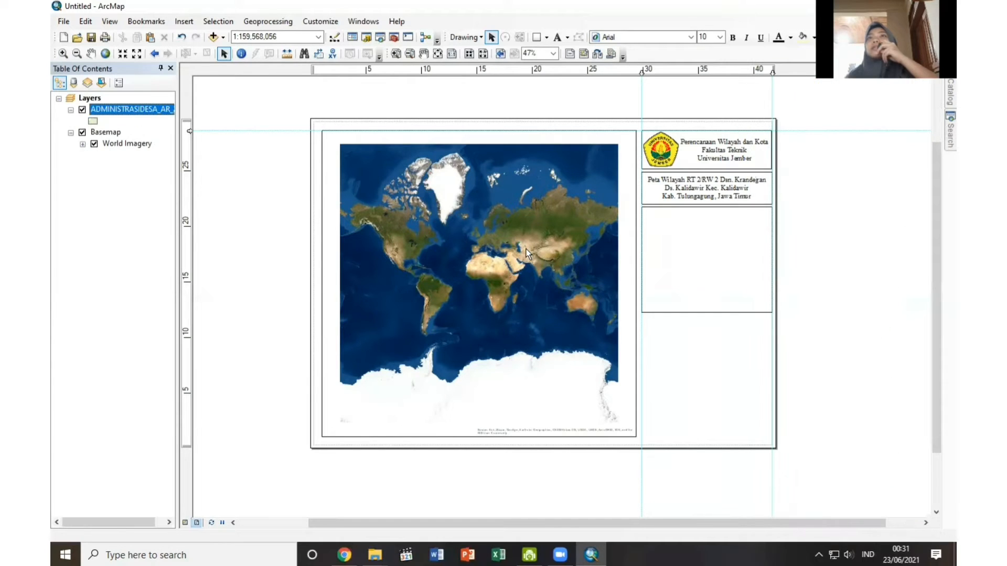
# Select the KALIDAWIR village record in the attribute table of the ADMINISTRASIDESA_AR_25K layer.
pyautogui.rightClick(157, 111)
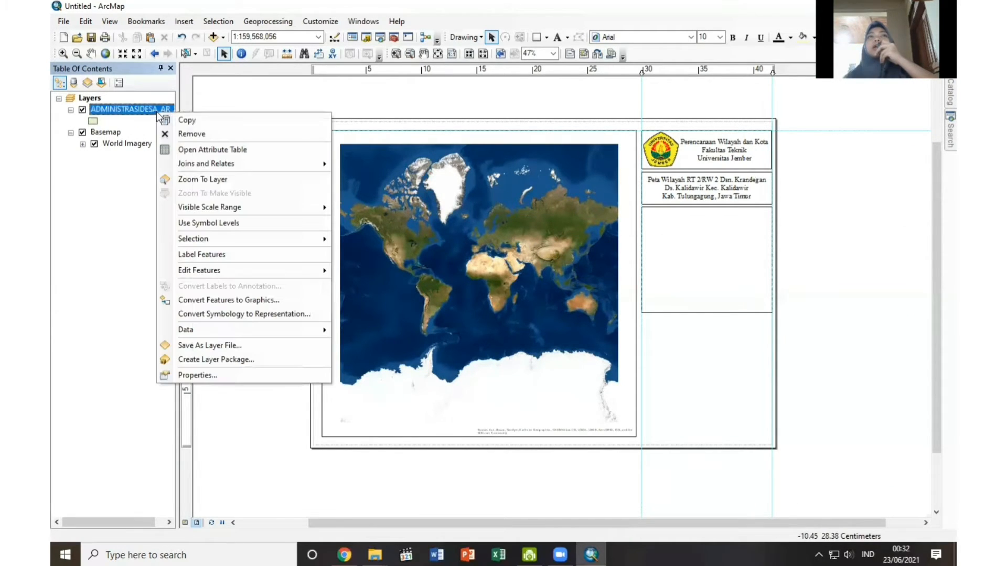
pyautogui.click(193, 180)
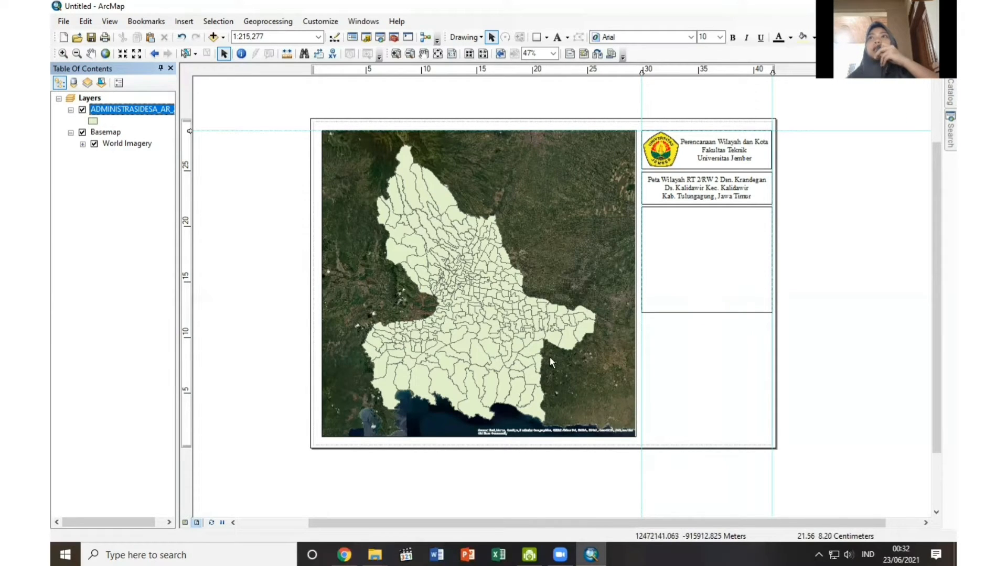
pyautogui.rightClick(150, 113)
pyautogui.click(182, 149)
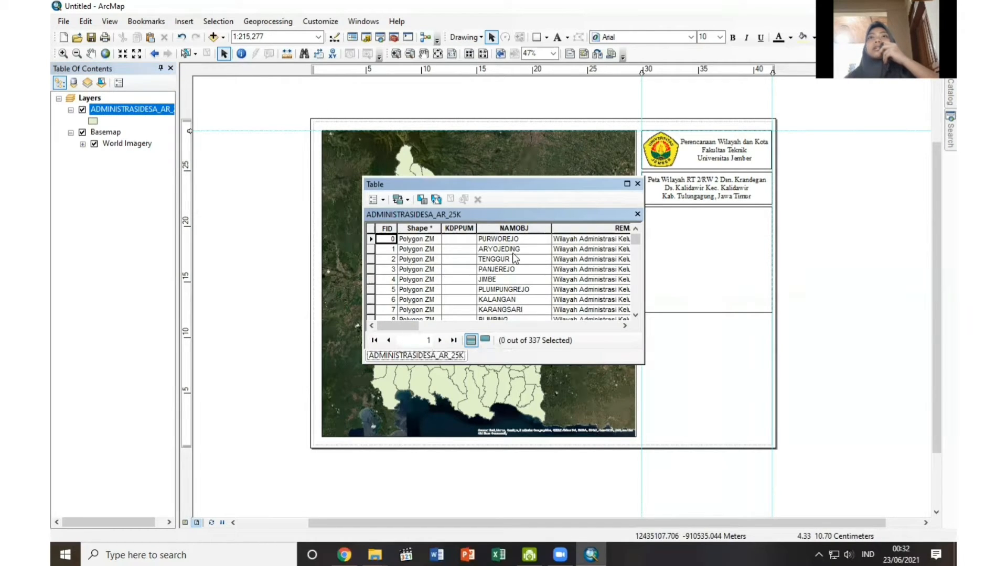
pyautogui.scroll(-20, 513, 256)
pyautogui.scroll(-20, 513, 256)
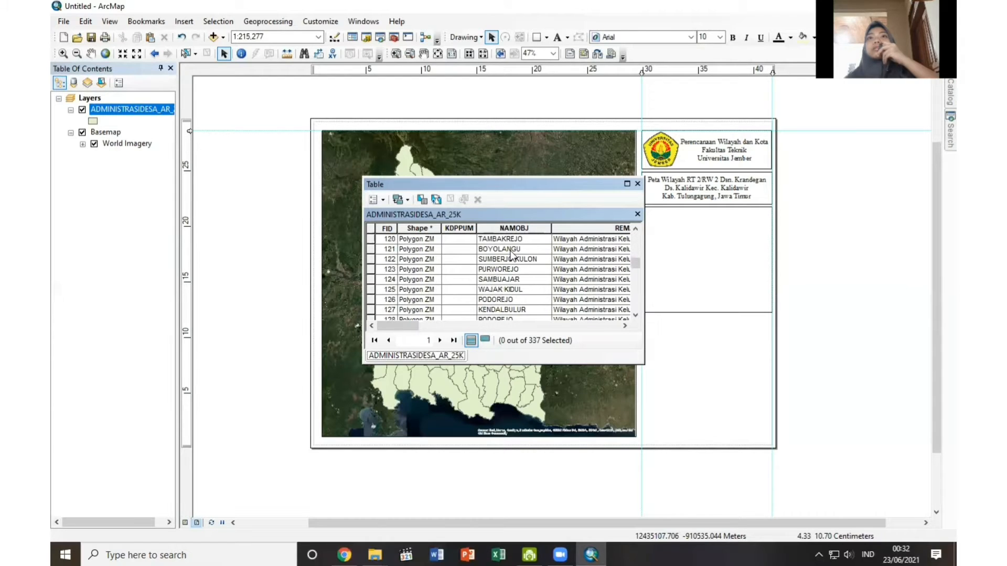
pyautogui.scroll(-2, 504, 294)
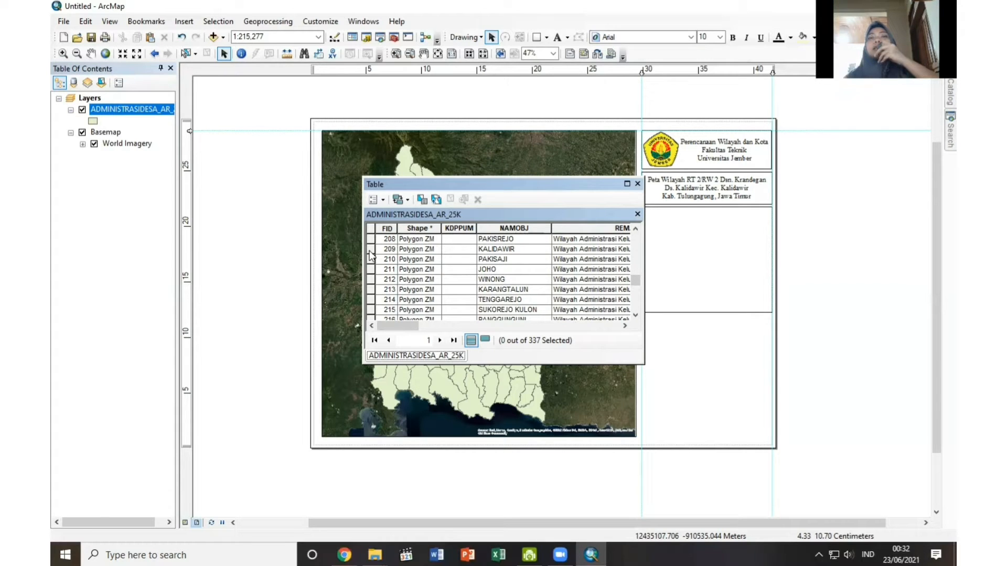
pyautogui.click(371, 251)
pyautogui.moveTo(606, 184); pyautogui.dragTo(442, 197)
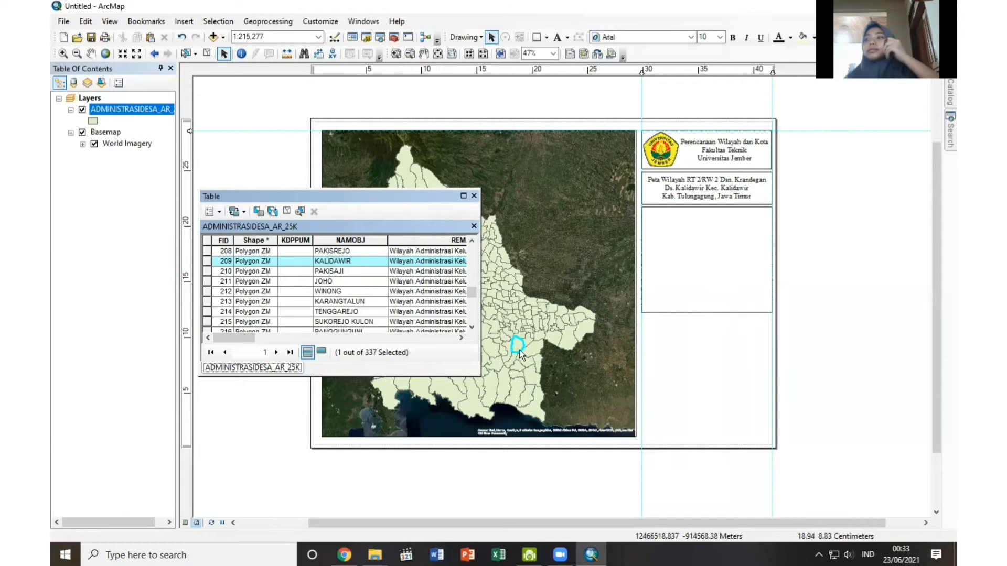
pyautogui.click(474, 196)
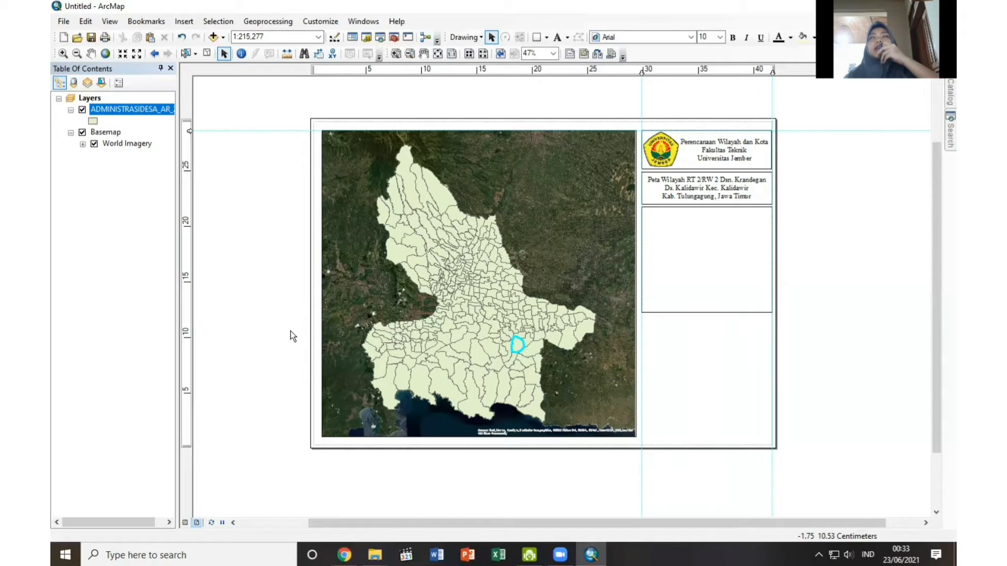
# Export the selected feature as the shapefile Ds Kalidawir.shp in the UAS folder and add it to the map as a layer.
pyautogui.rightClick(138, 108)
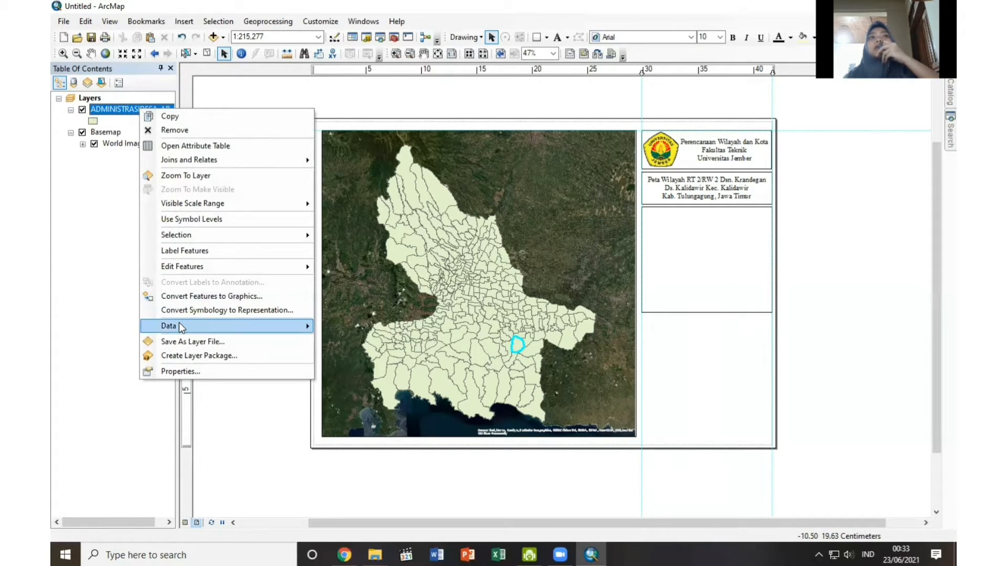
pyautogui.moveTo(294, 323)
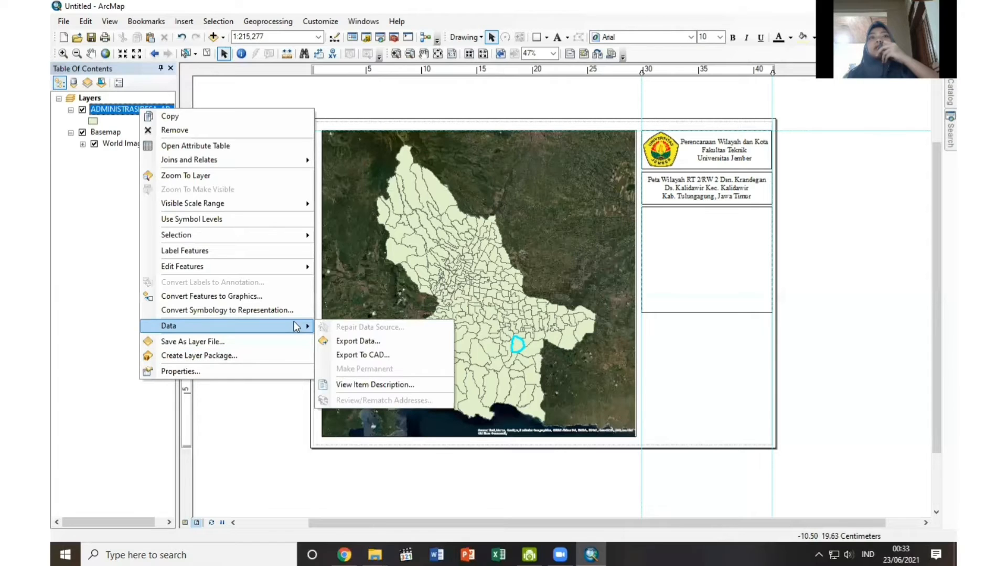
pyautogui.click(352, 341)
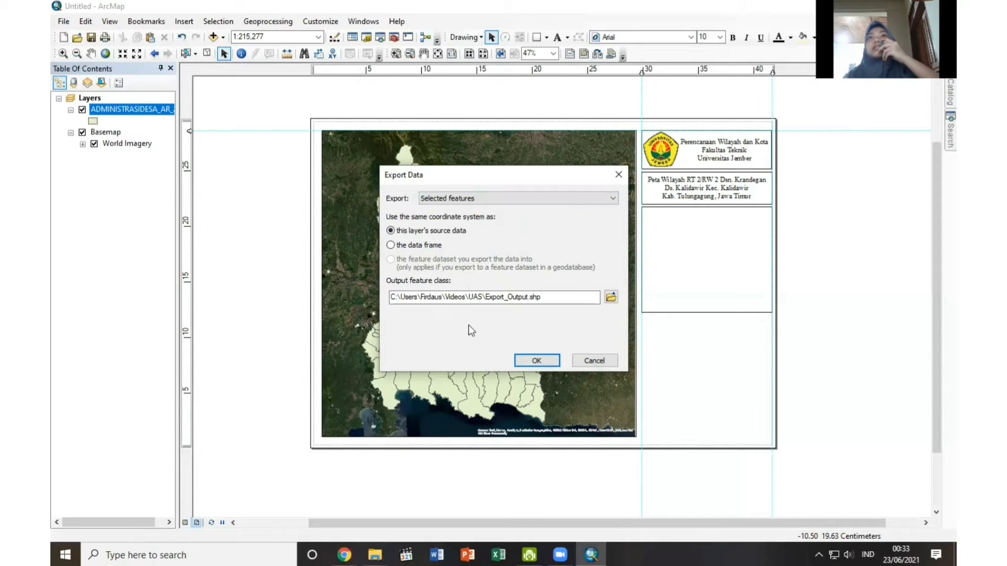
pyautogui.click(610, 300)
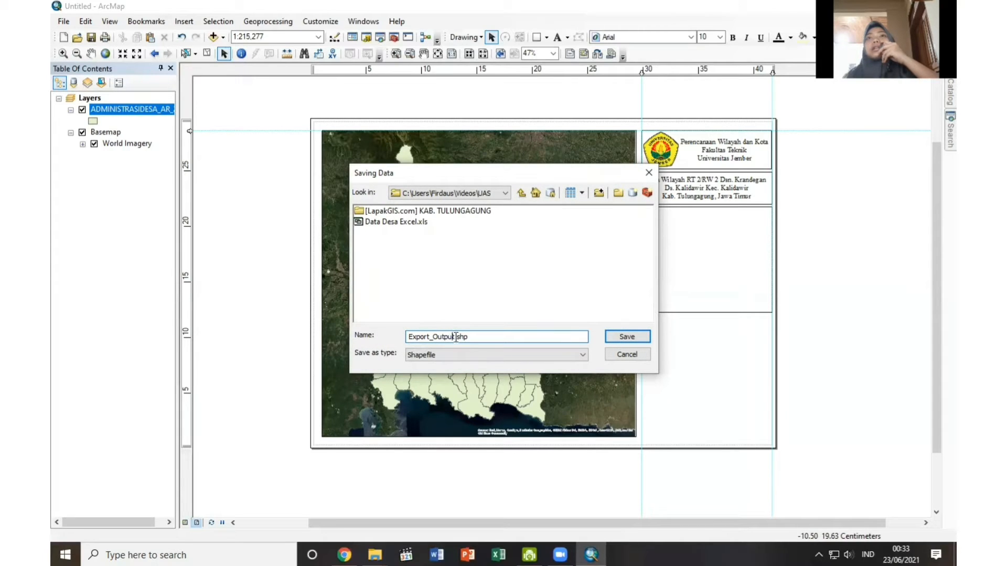
pyautogui.moveTo(455, 336); pyautogui.dragTo(398, 338)
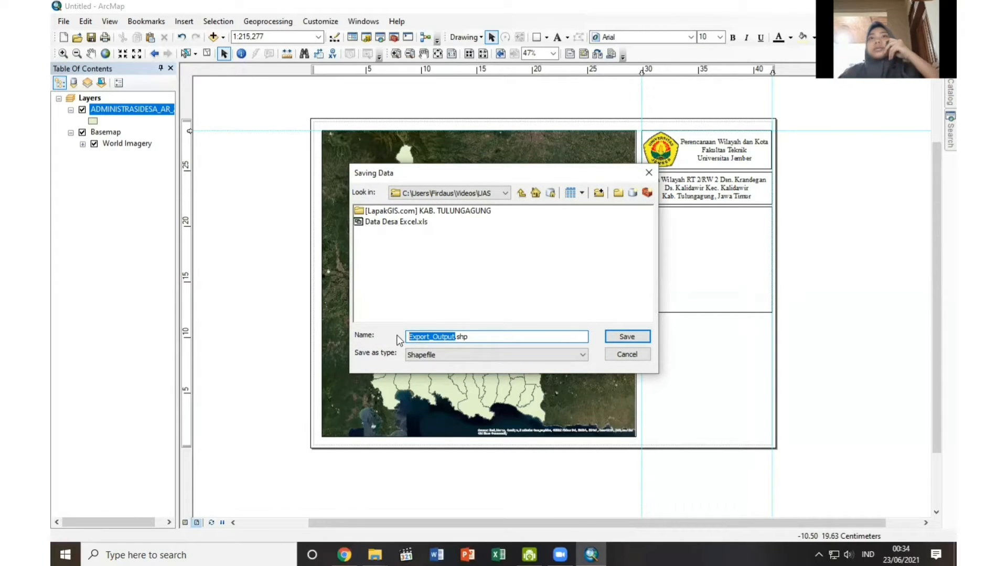
pyautogui.write('Ds ')
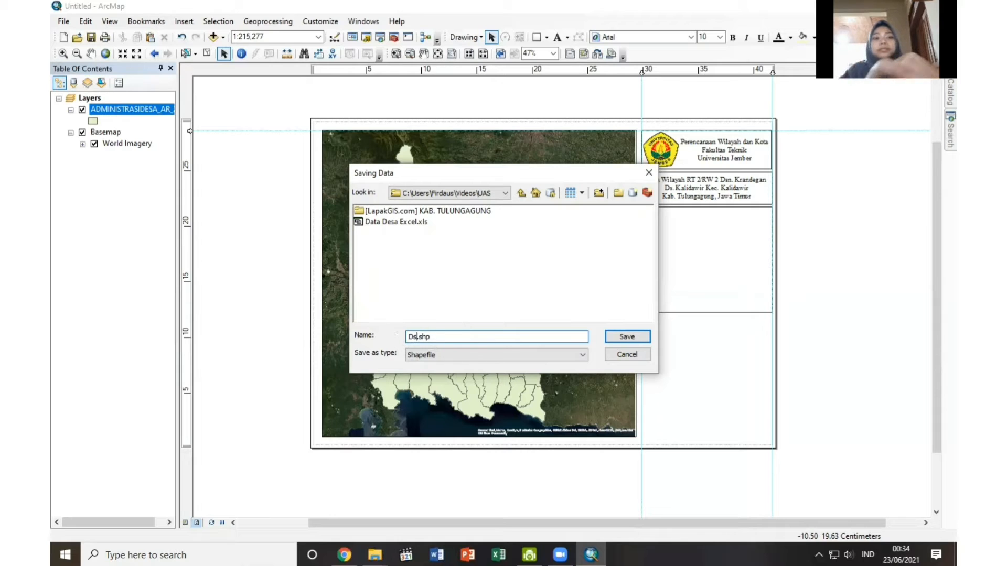
pyautogui.write('Kalidawir')
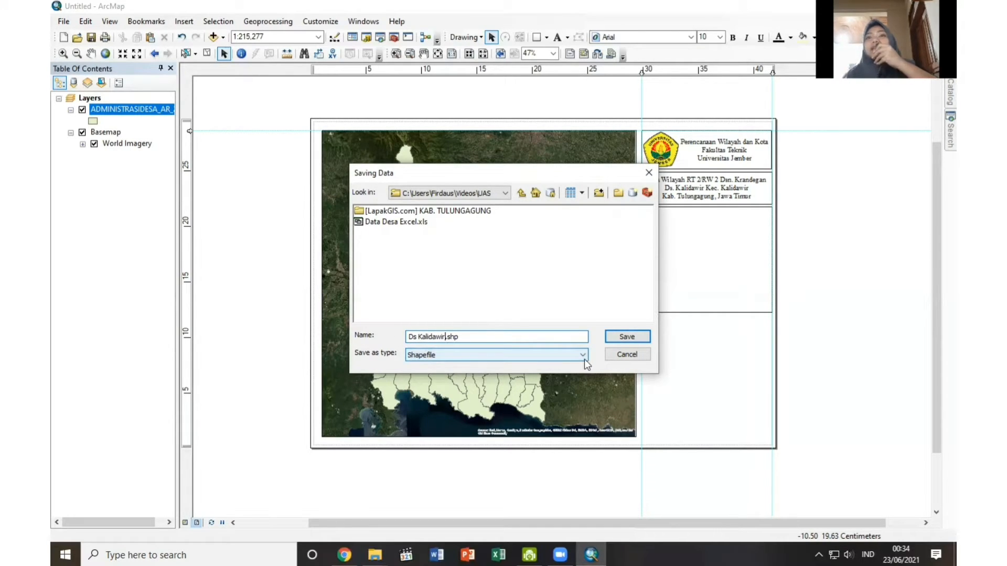
pyautogui.click(584, 360)
pyautogui.click(569, 378)
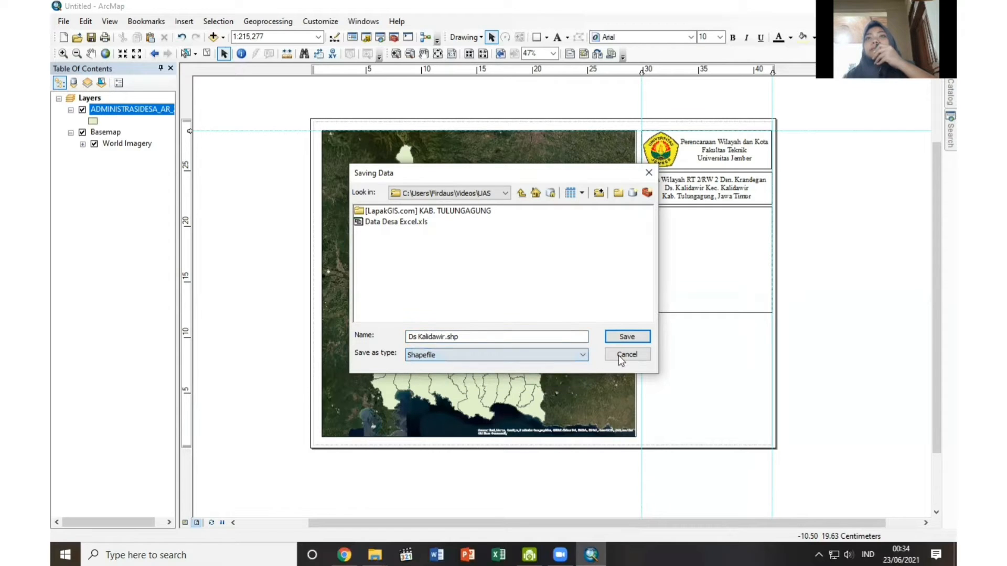
pyautogui.click(641, 336)
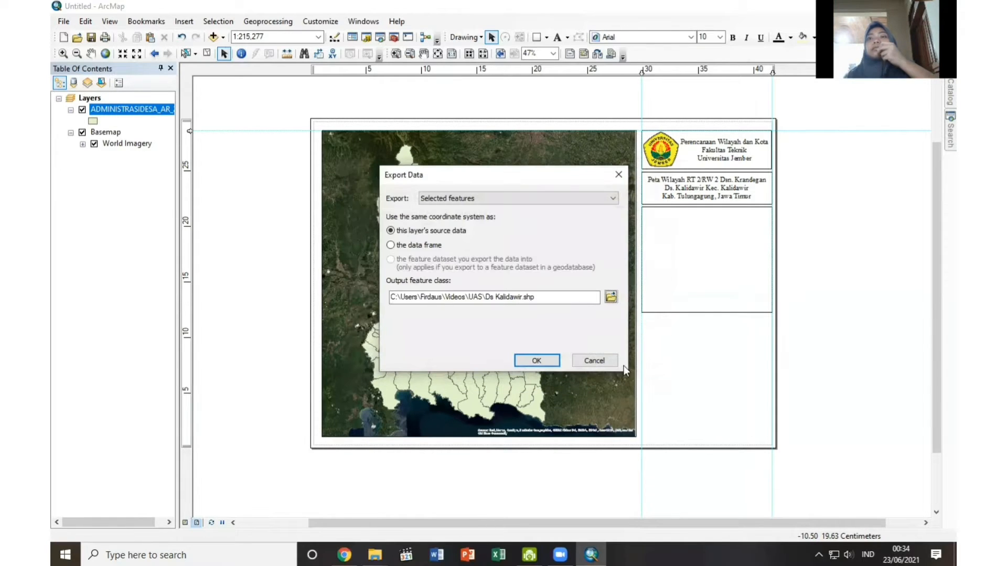
pyautogui.click(537, 360)
pyautogui.click(549, 322)
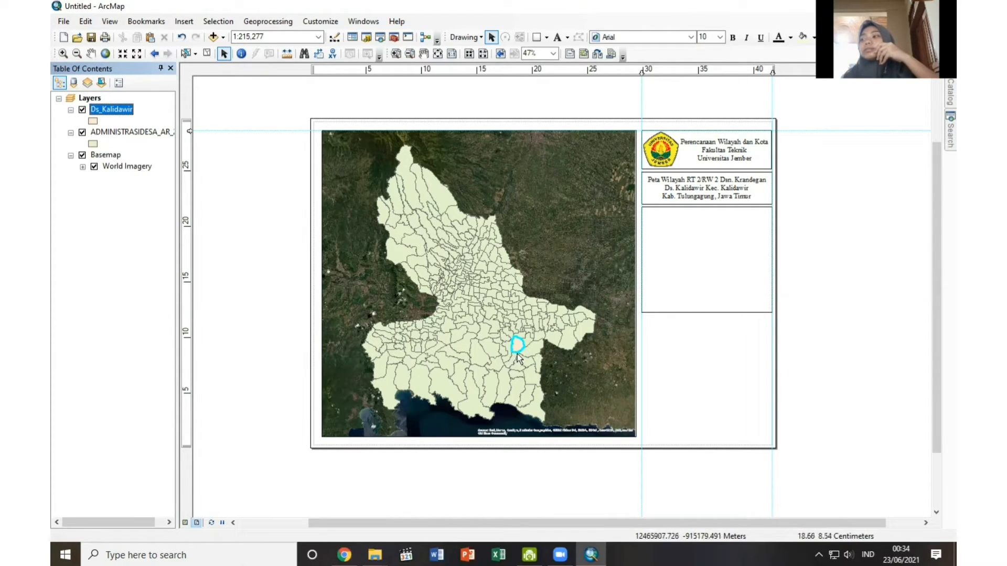
# Hide the ADMINISTRASIDESA_AR_25K layer and give the Ds_Kalidawir polygon no fill colour and a black outline of width 2.
pyautogui.click(82, 133)
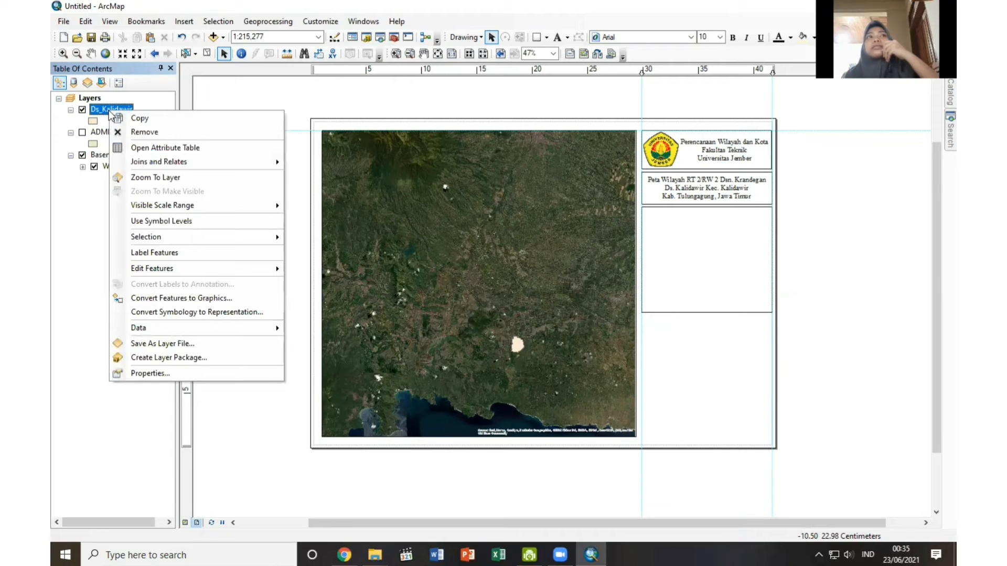
pyautogui.click(127, 179)
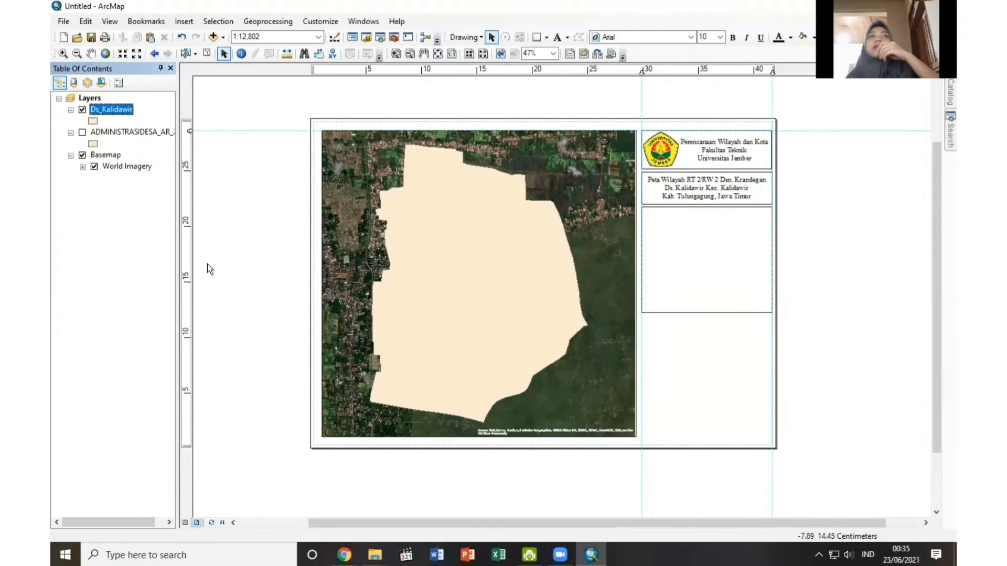
pyautogui.click(93, 122)
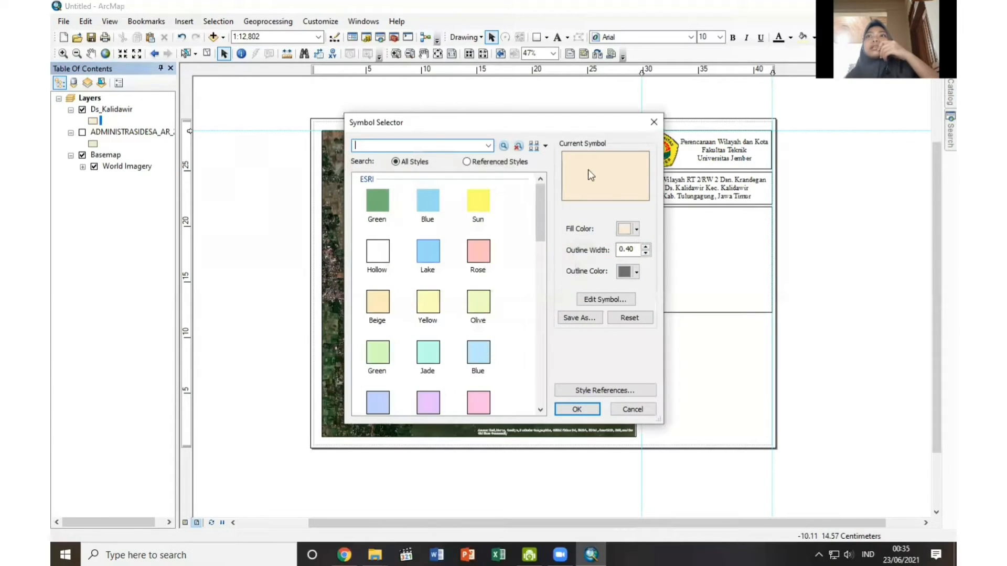
pyautogui.click(636, 230)
pyautogui.click(682, 247)
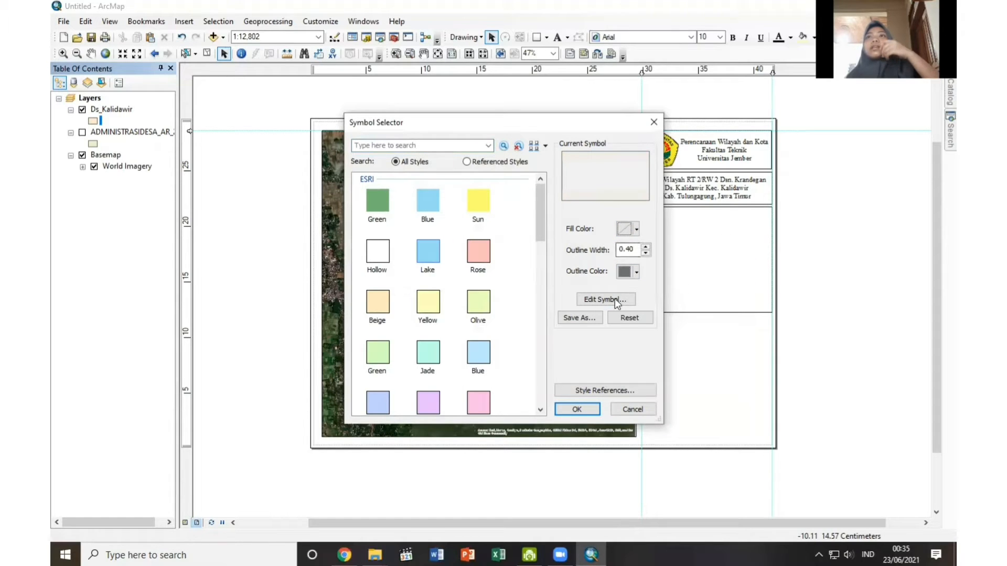
pyautogui.click(646, 246)
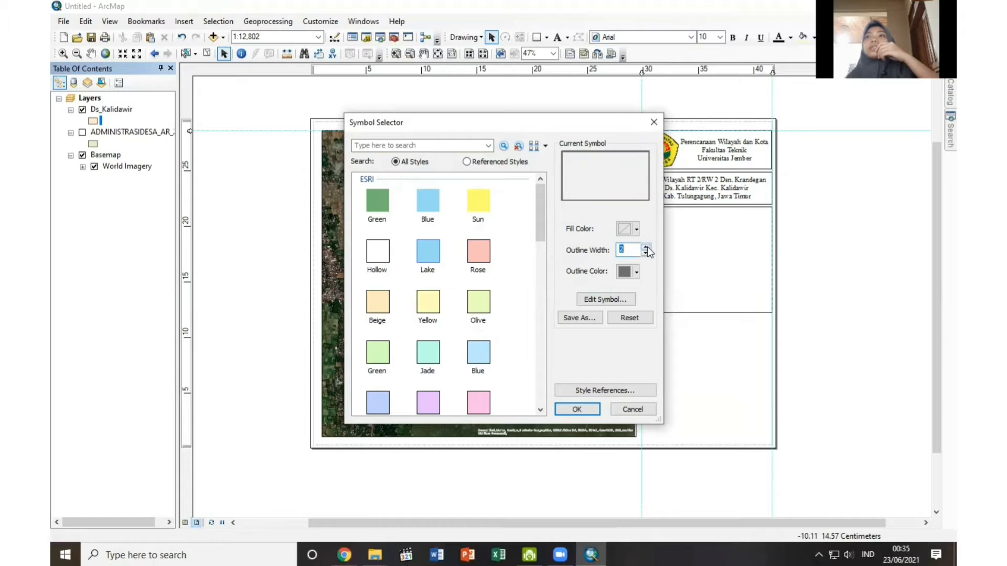
pyautogui.click(637, 273)
pyautogui.click(626, 405)
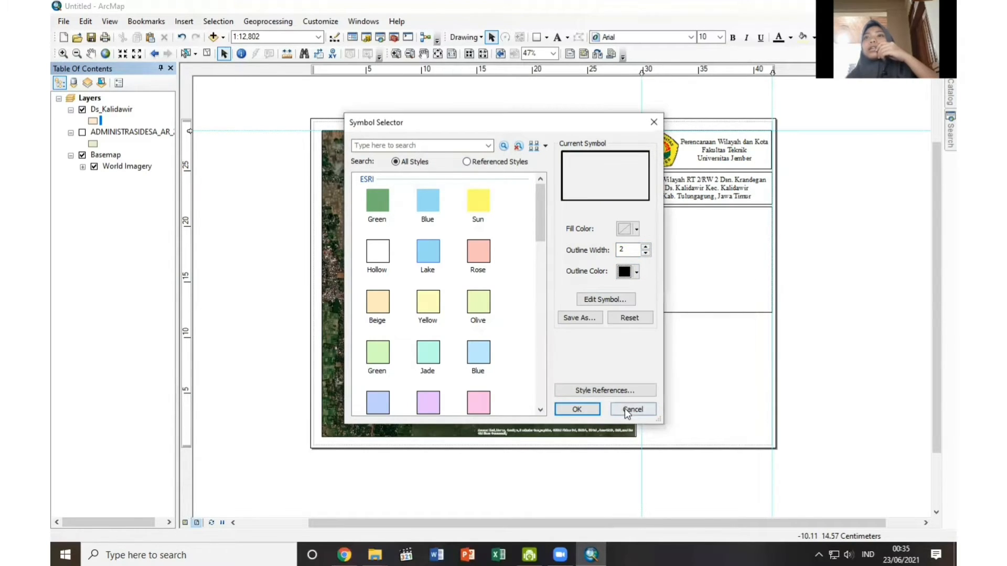
pyautogui.click(577, 410)
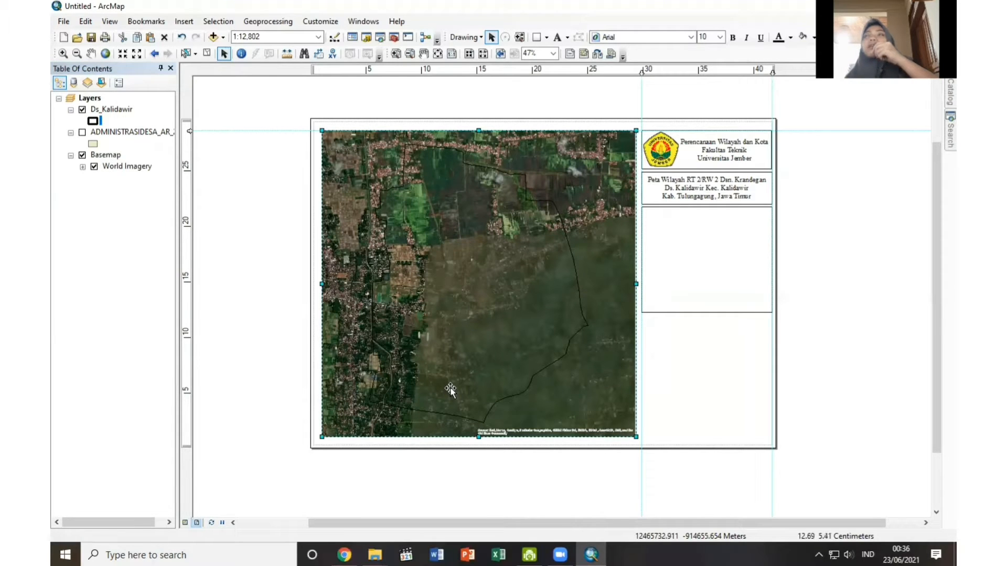
# Set the outline width of the Ds_Kalidawir polygon to 4 and switch the map to Data View.
pyautogui.rightClick(94, 123)
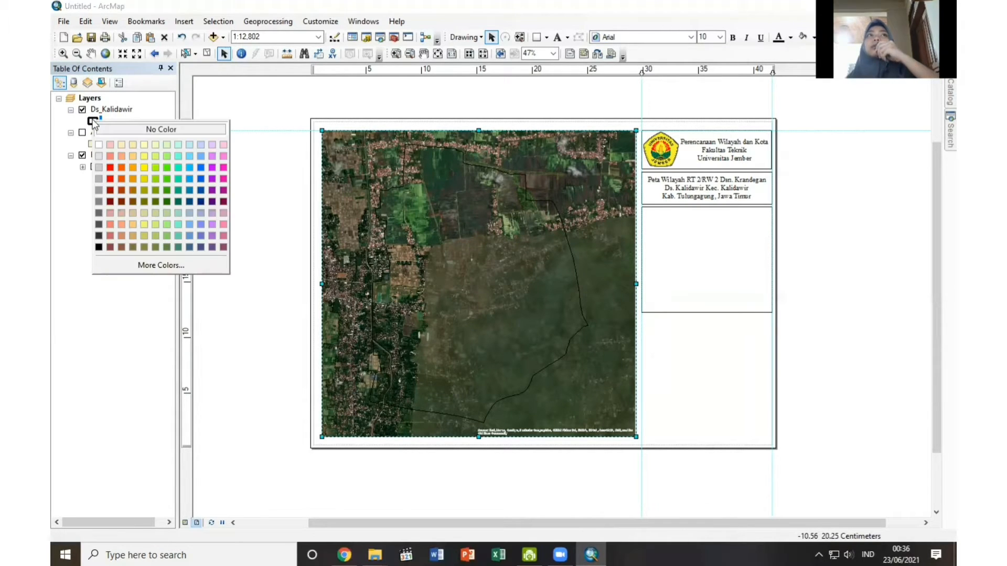
pyautogui.click(93, 121)
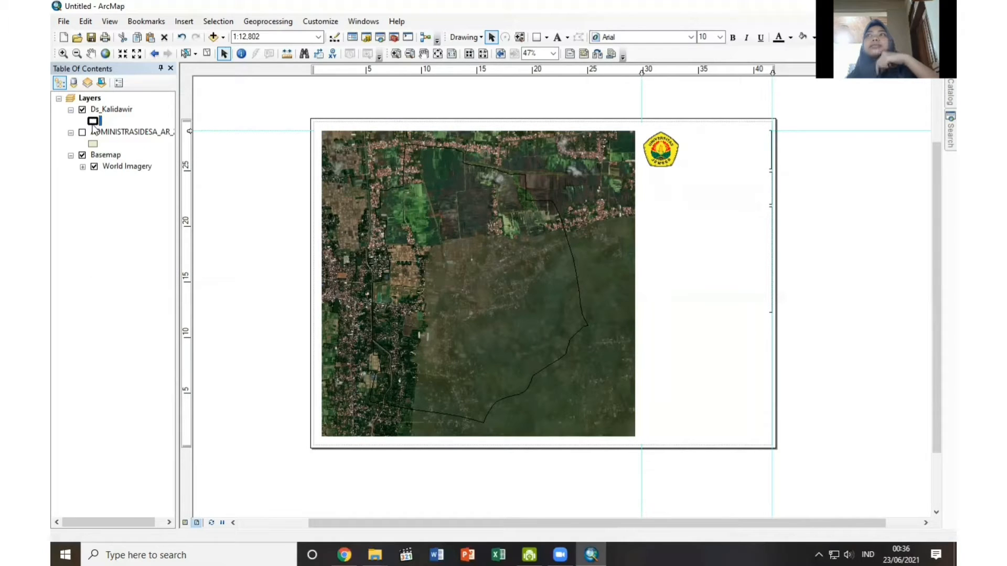
pyautogui.click(93, 121)
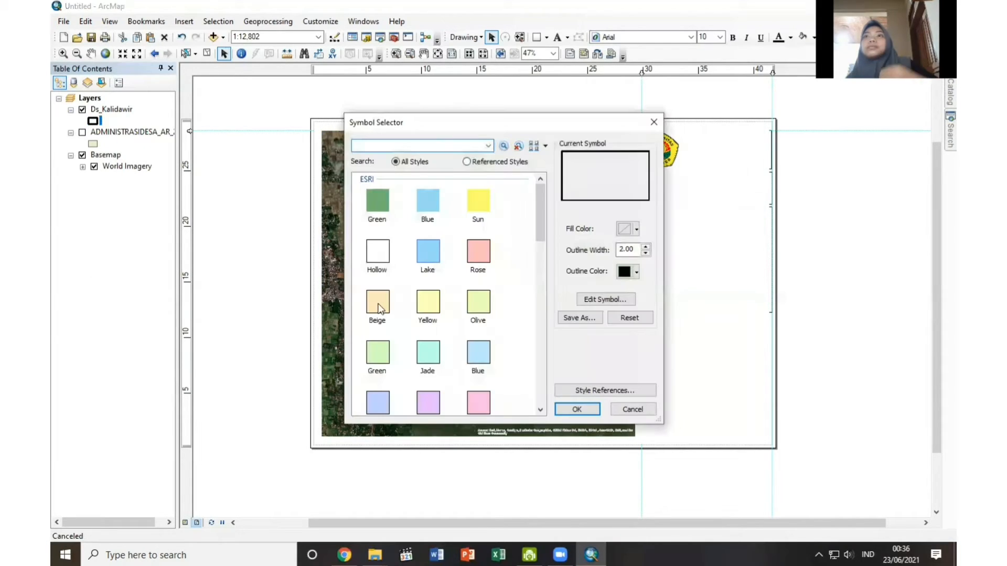
pyautogui.doubleClick(646, 247)
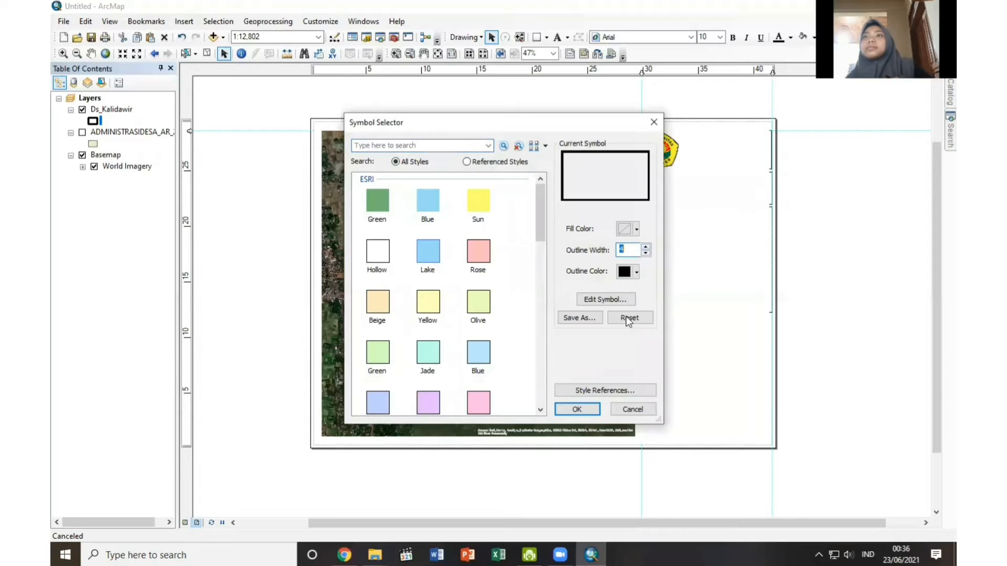
pyautogui.click(585, 410)
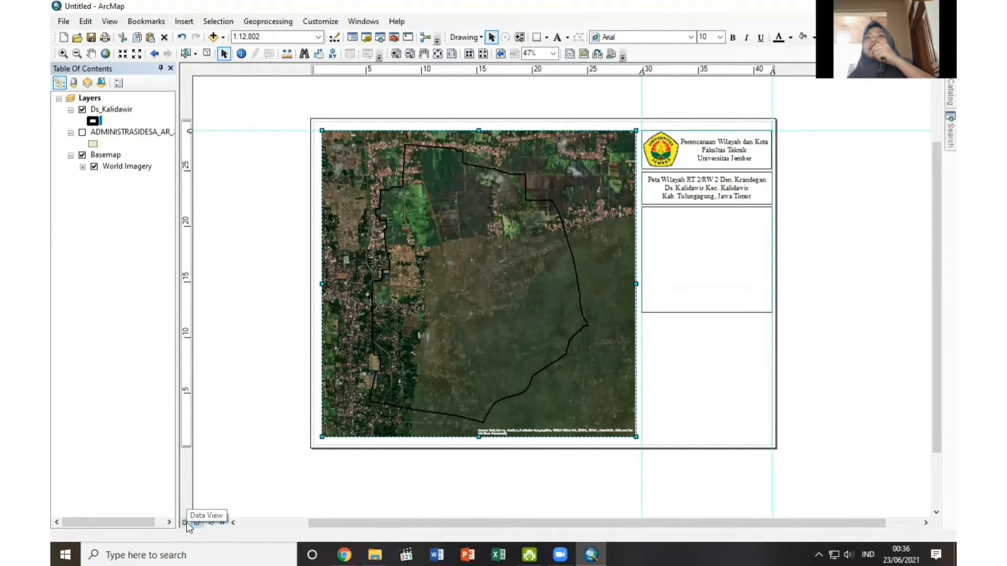
pyautogui.click(186, 523)
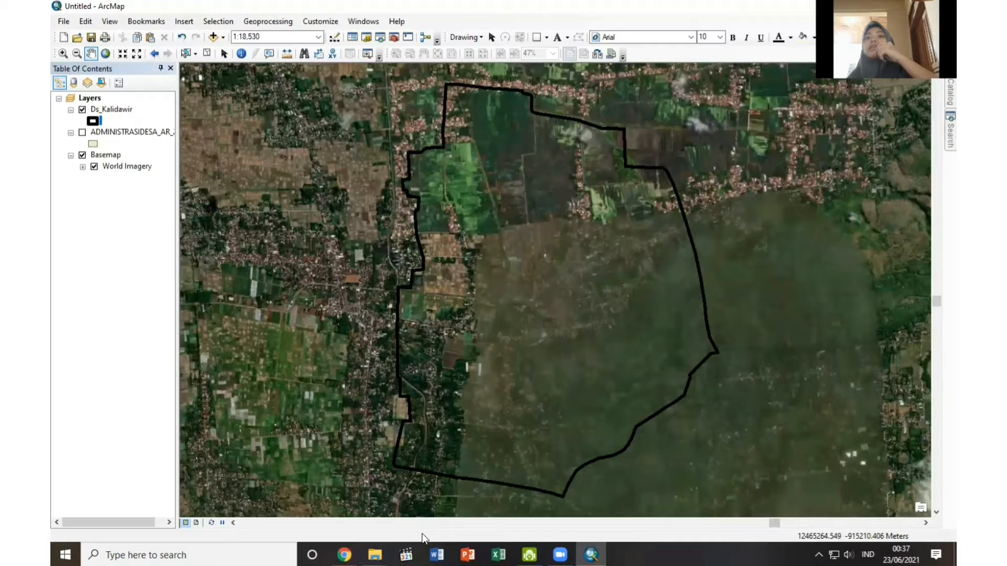
# Switch to Excel, open the Data Desa Excel workbook and save it in the UAS folder as an Excel 97-2003 Workbook.
pyautogui.click(499, 555)
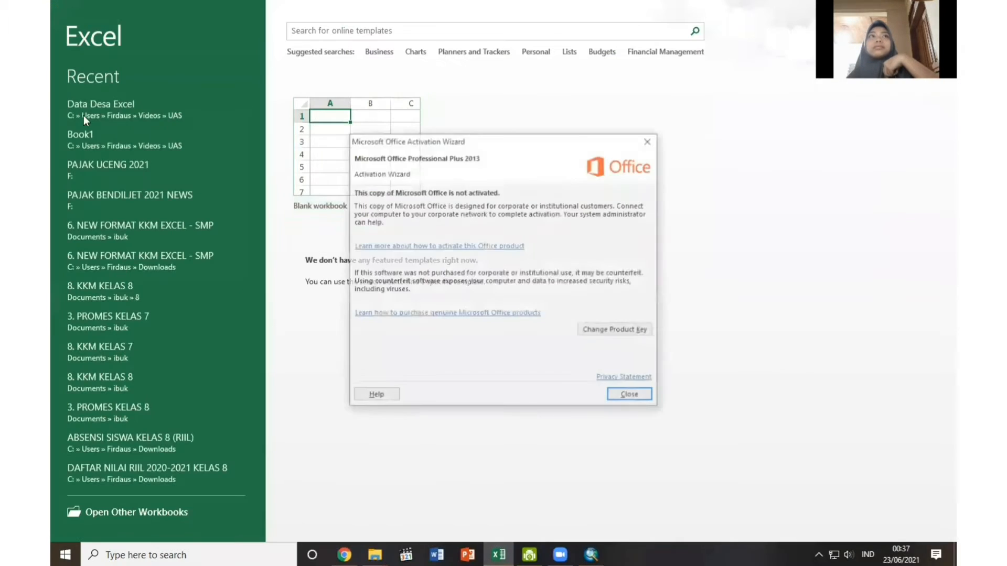
pyautogui.press('Escape')
pyautogui.click(126, 108)
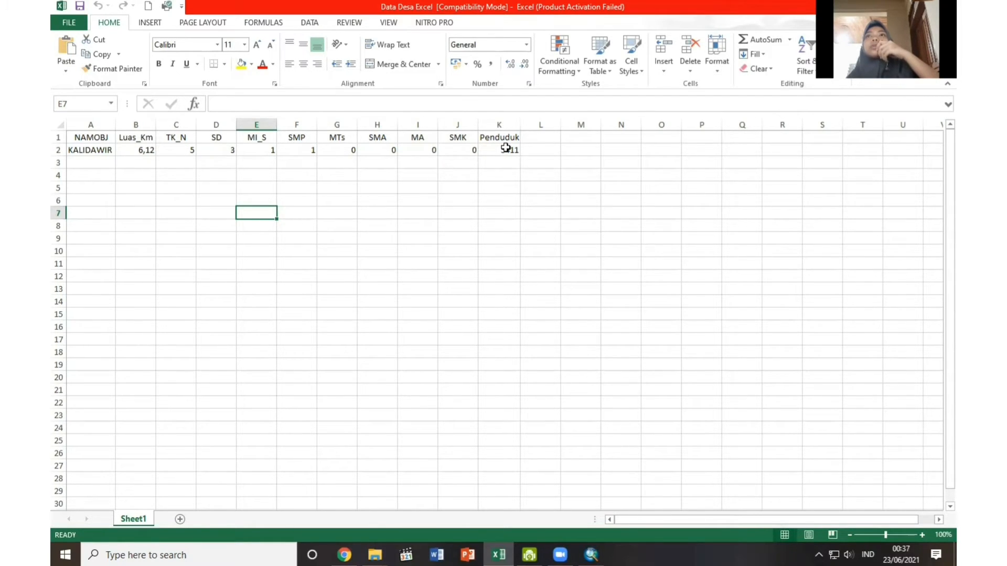
pyautogui.click(70, 23)
pyautogui.click(76, 149)
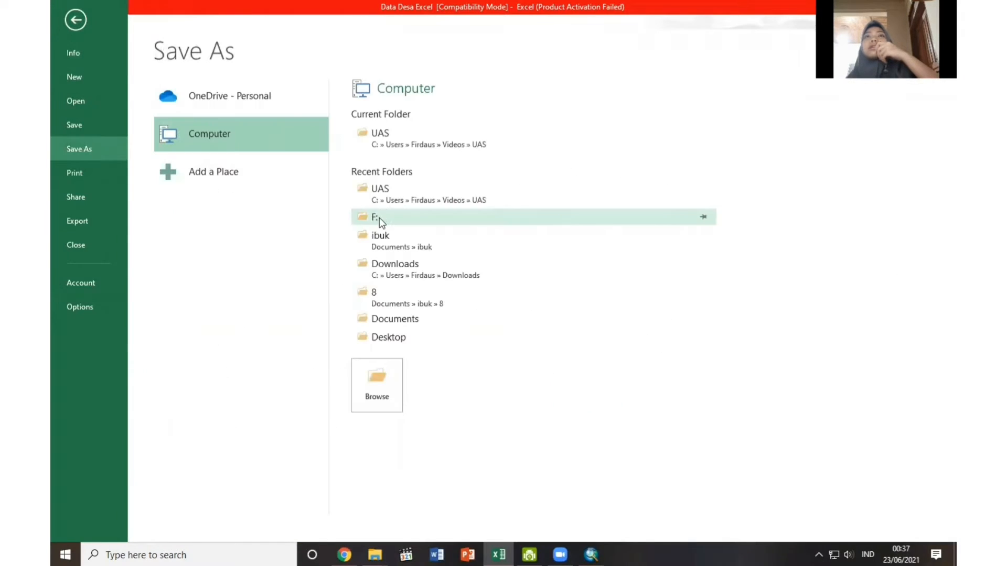
pyautogui.click(430, 140)
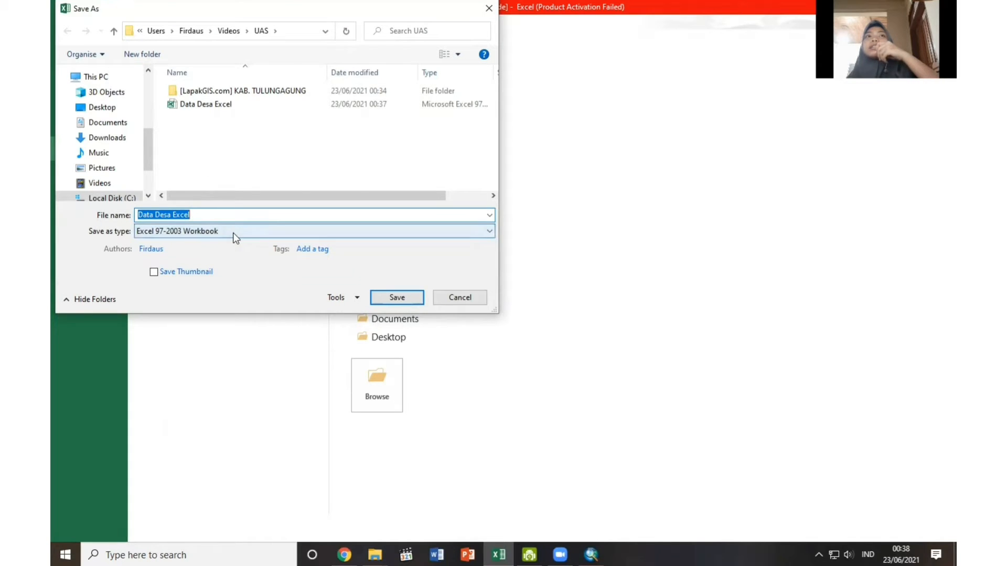
pyautogui.click(383, 295)
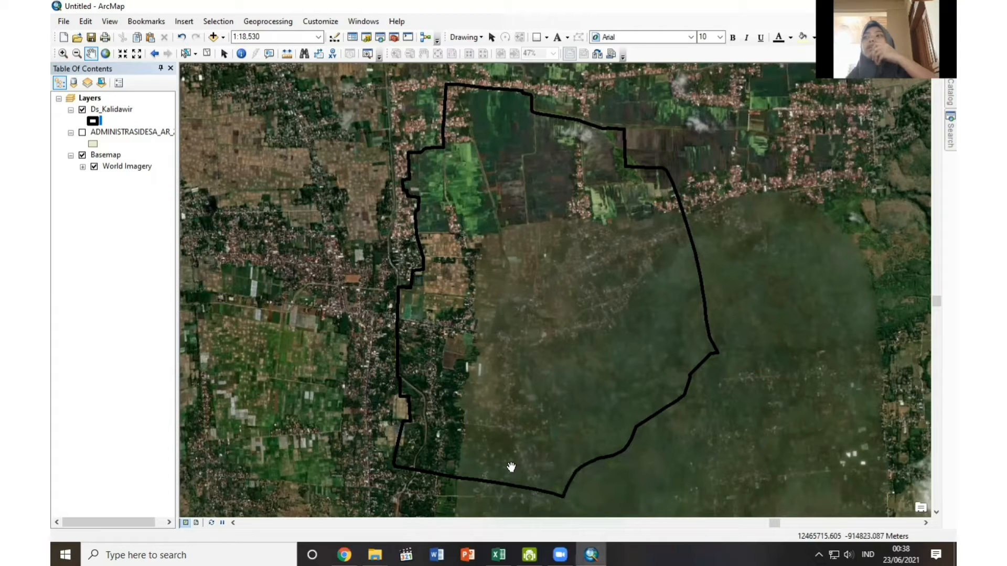
# Set up an attribute join for the Ds_Kalidawir layer on the NAMOBJ field, using Sheet1$ from Data Desa Excel.xls as the join table.
pyautogui.rightClick(109, 112)
pyautogui.moveTo(146, 160)
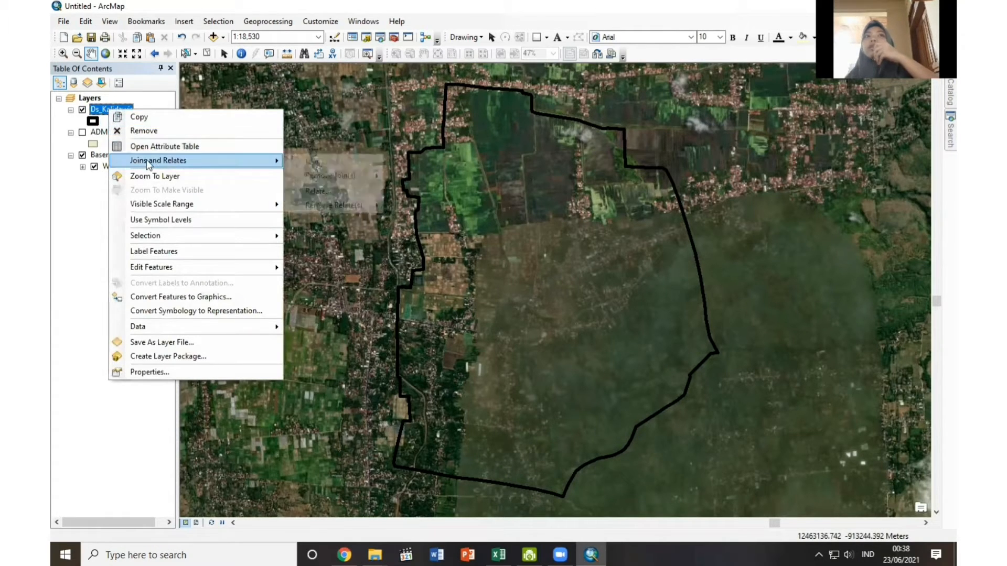
pyautogui.click(317, 165)
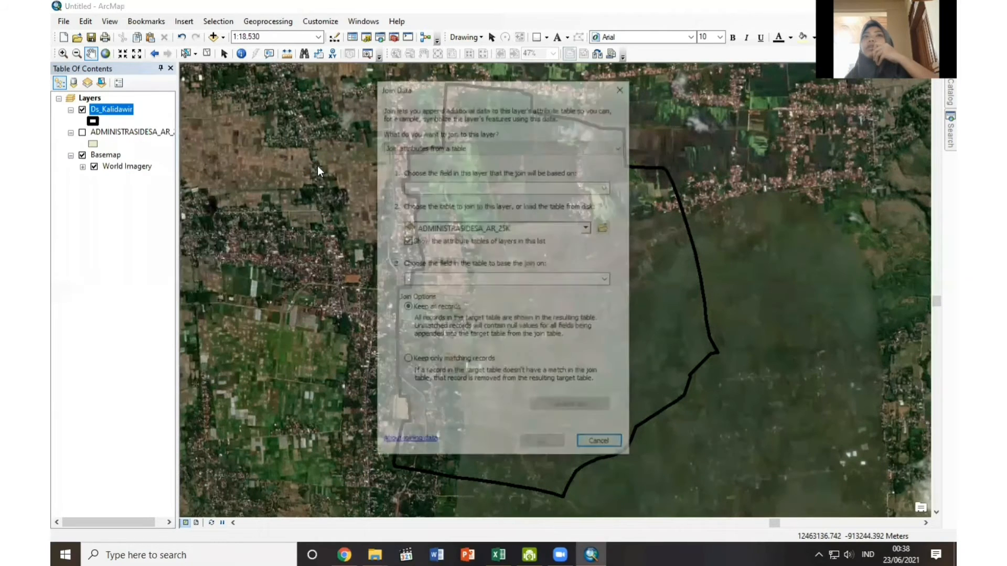
pyautogui.click(548, 189)
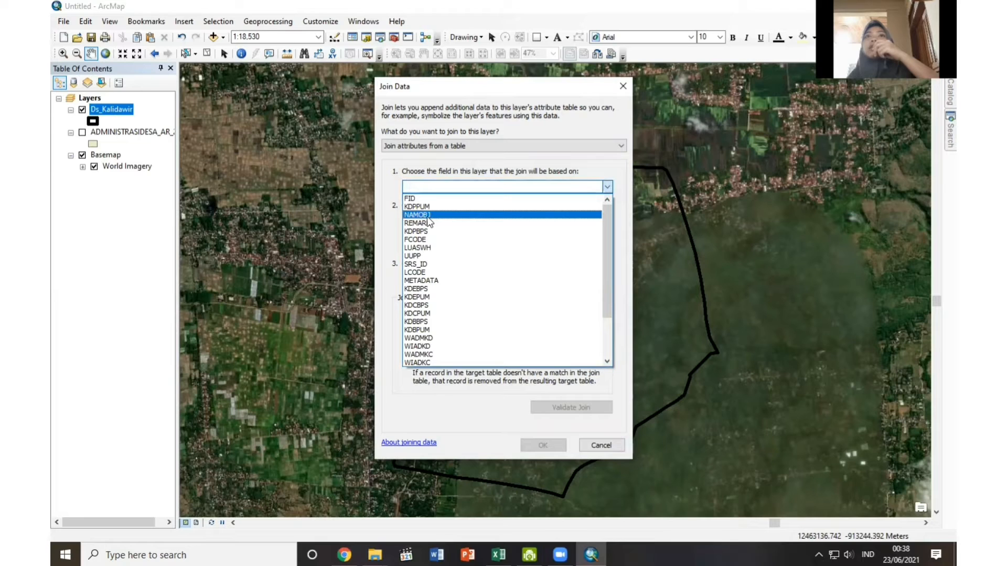
pyautogui.click(427, 215)
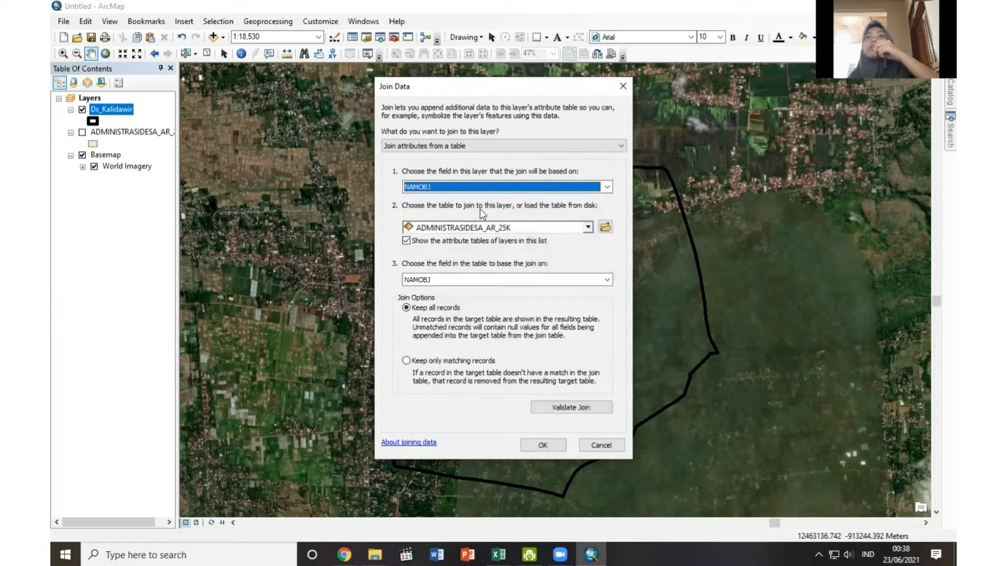
pyautogui.click(605, 226)
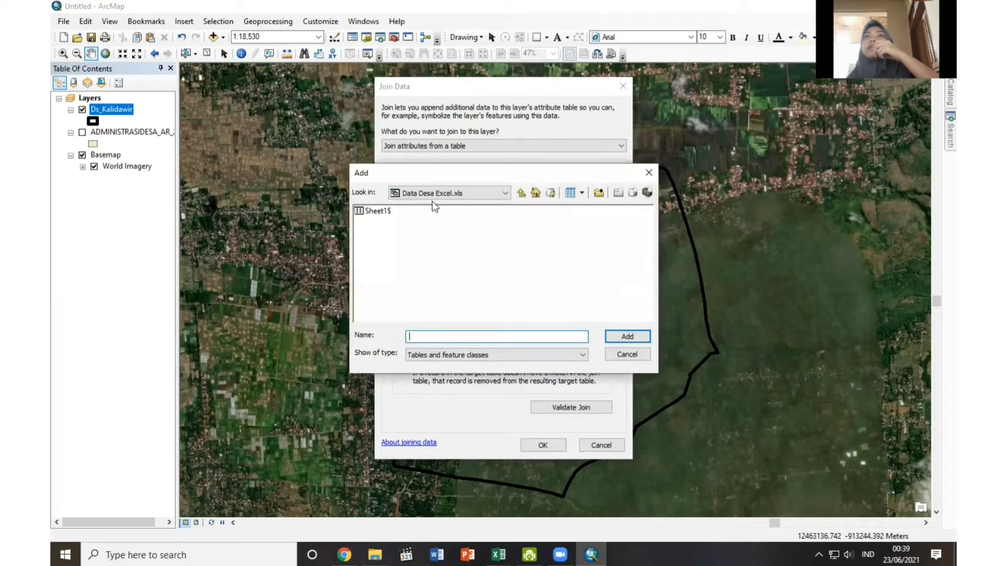
pyautogui.click(436, 199)
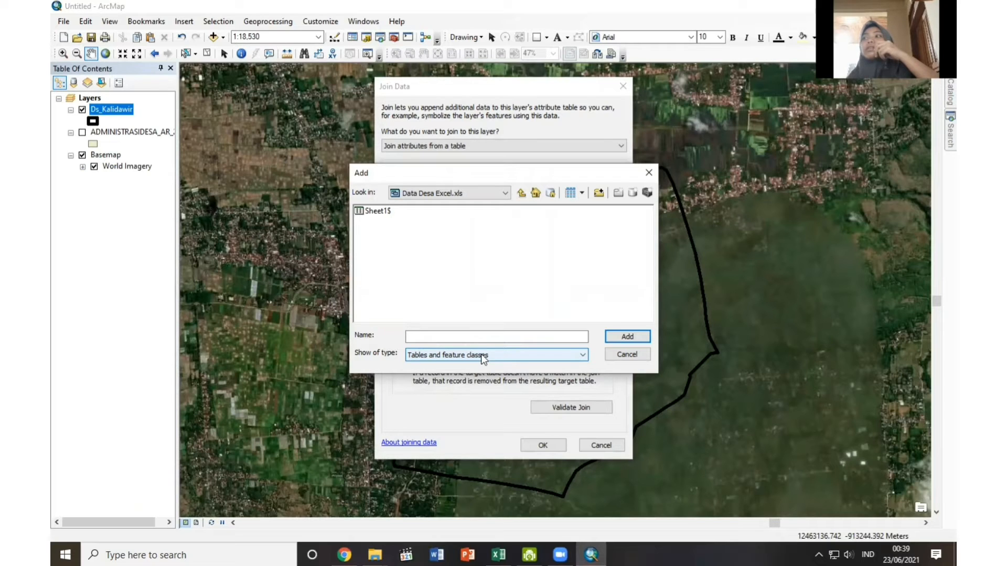
pyautogui.click(374, 211)
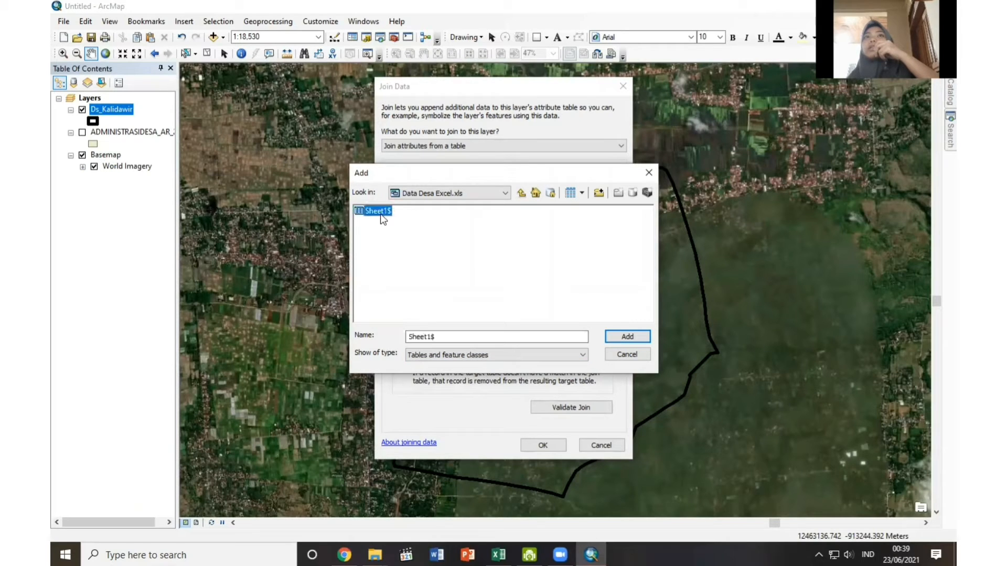
pyautogui.click(621, 338)
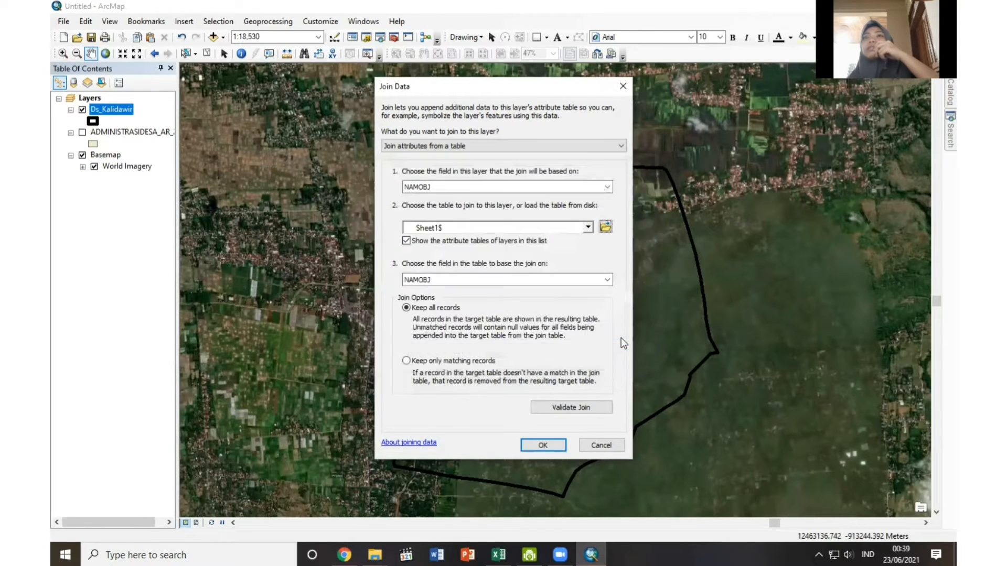
# Validate the join between Ds_Kalidawir and Sheet1$, and apply it with all records kept.
pyautogui.click(559, 408)
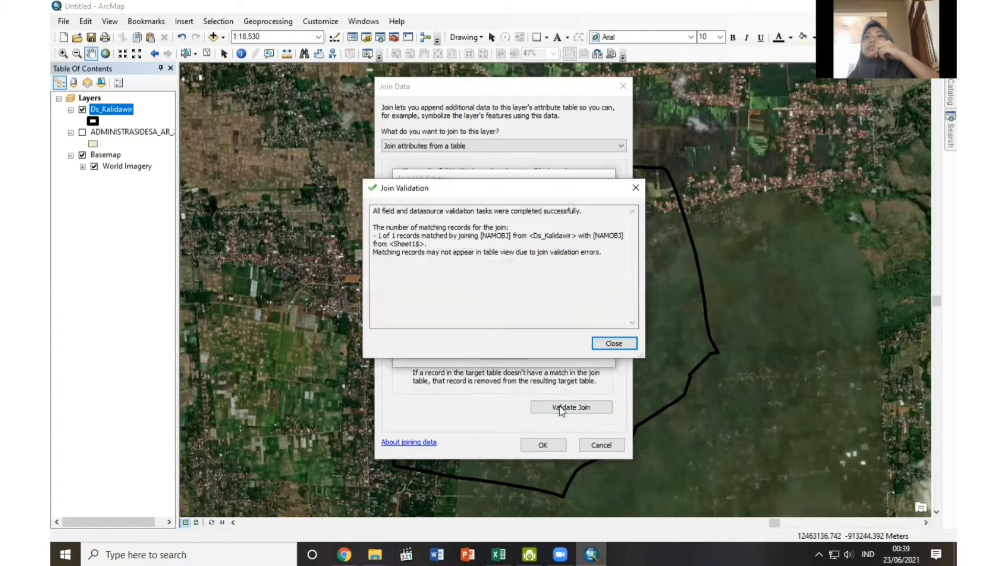
pyautogui.click(602, 347)
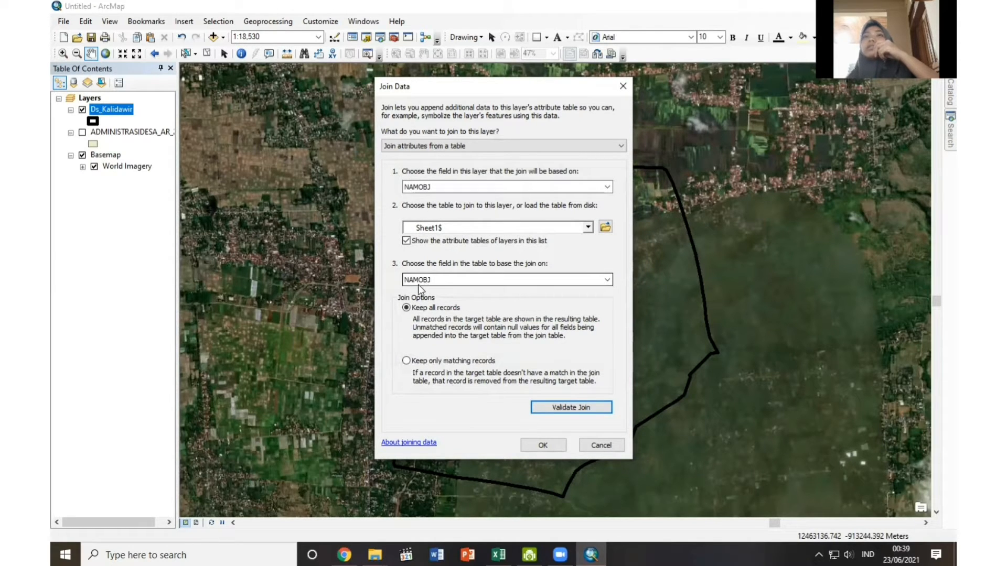
pyautogui.click(555, 444)
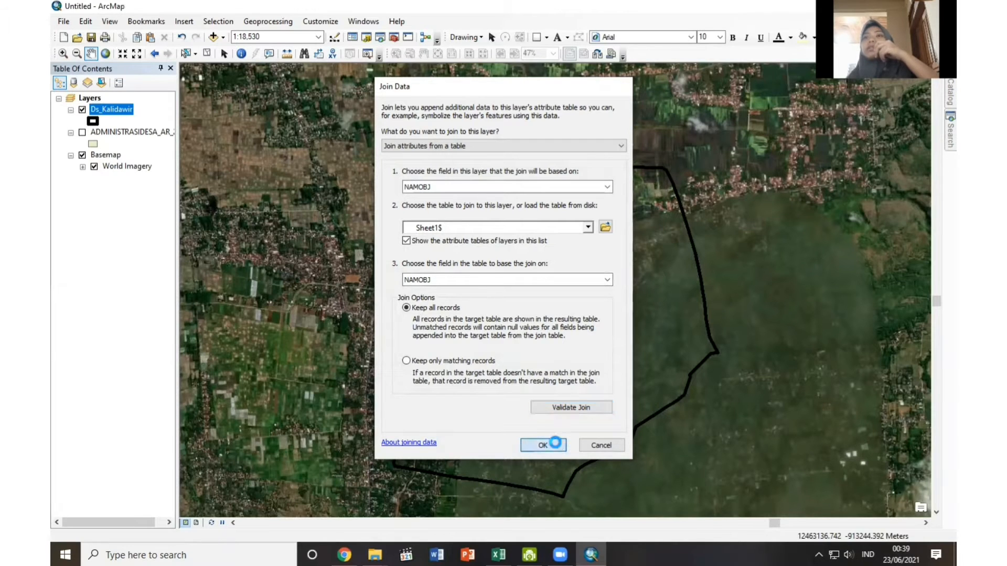
# Check the joined Excel fields in the attribute table of the Ds_Kalidawir layer, and close the table.
pyautogui.rightClick(116, 111)
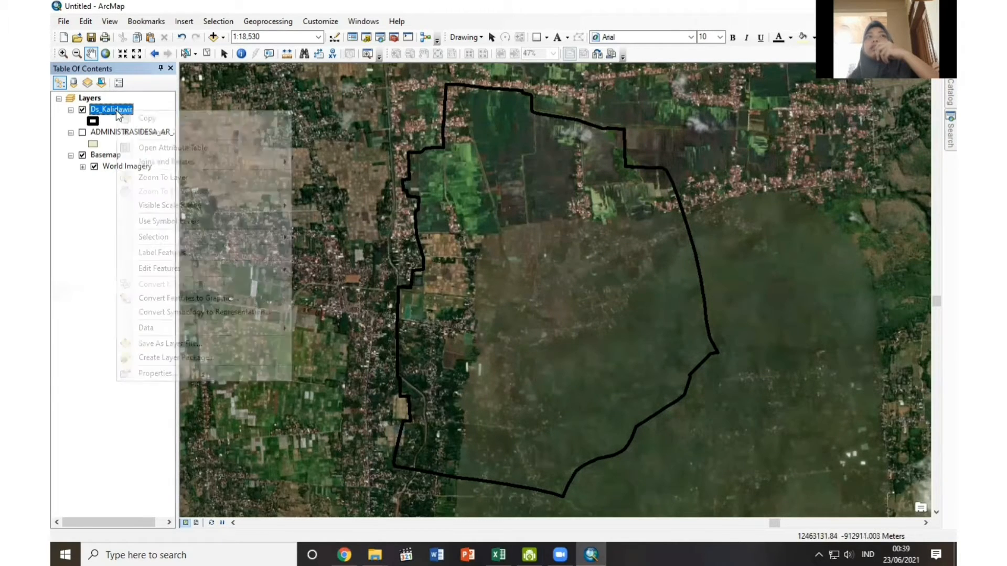
pyautogui.click(144, 150)
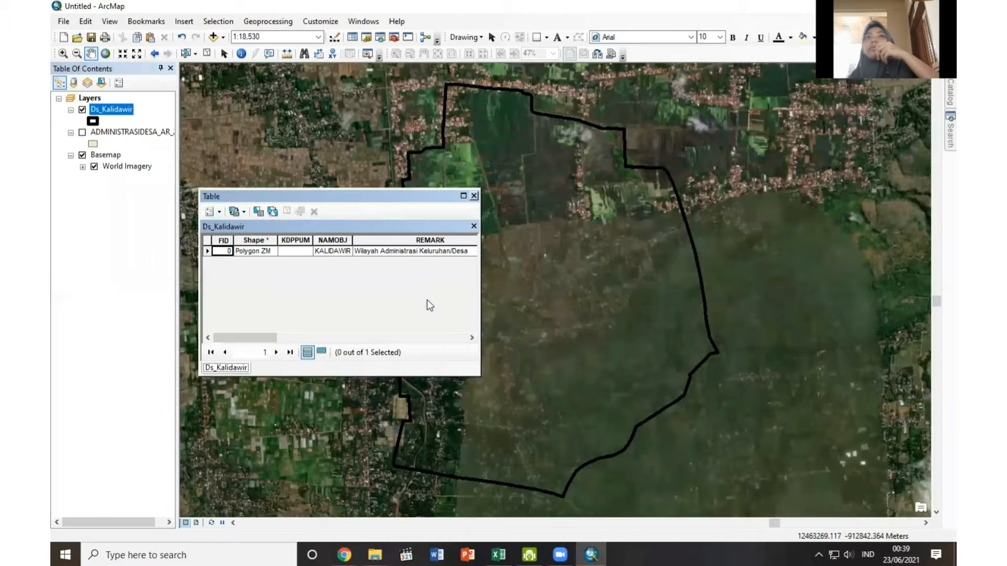
pyautogui.moveTo(352, 337); pyautogui.dragTo(436, 338)
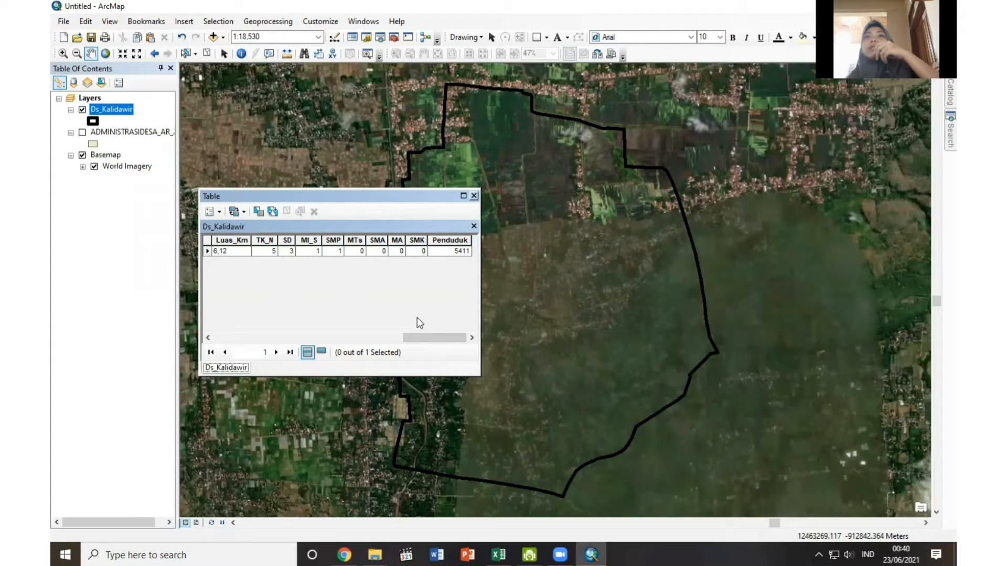
pyautogui.click(474, 196)
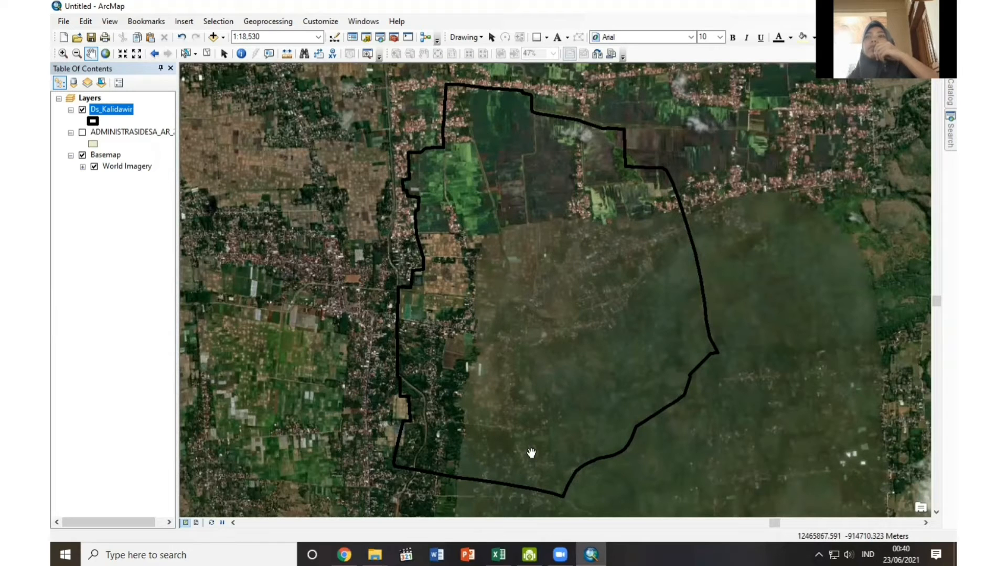
# Create a new folder named Dusun Krandegan inside the connected UAS folder in the Catalog.
pyautogui.moveTo(947, 89)
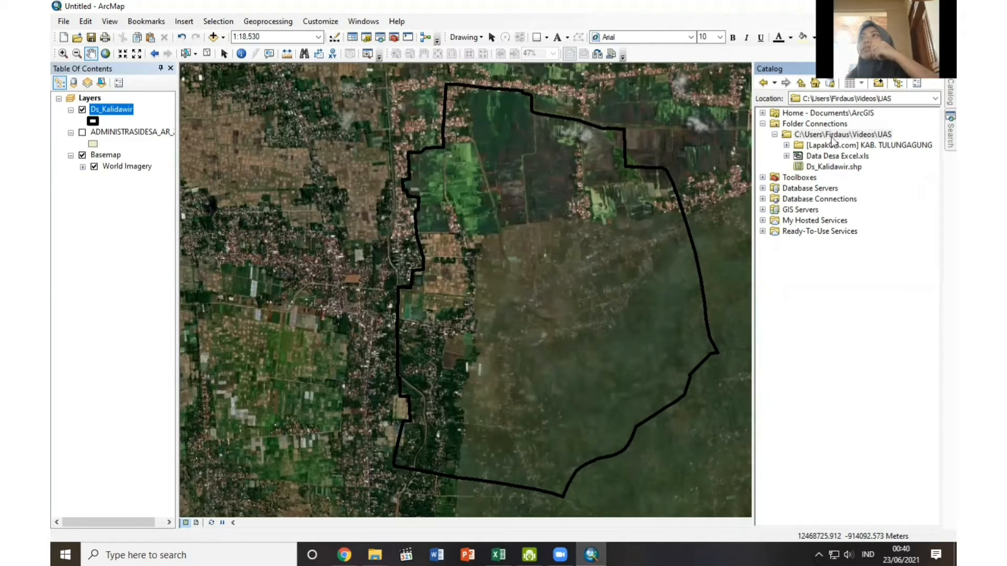
pyautogui.rightClick(885, 138)
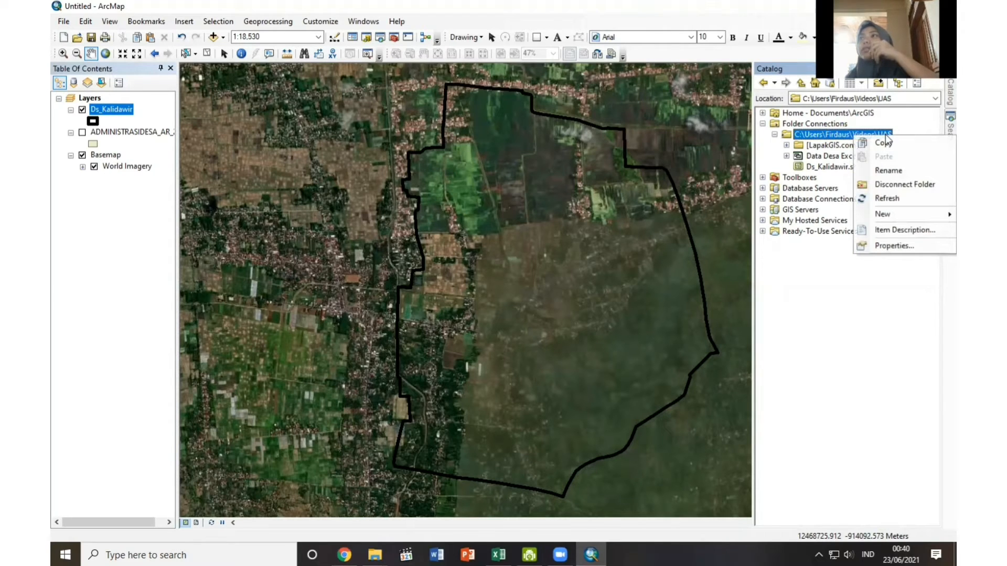
pyautogui.moveTo(886, 214)
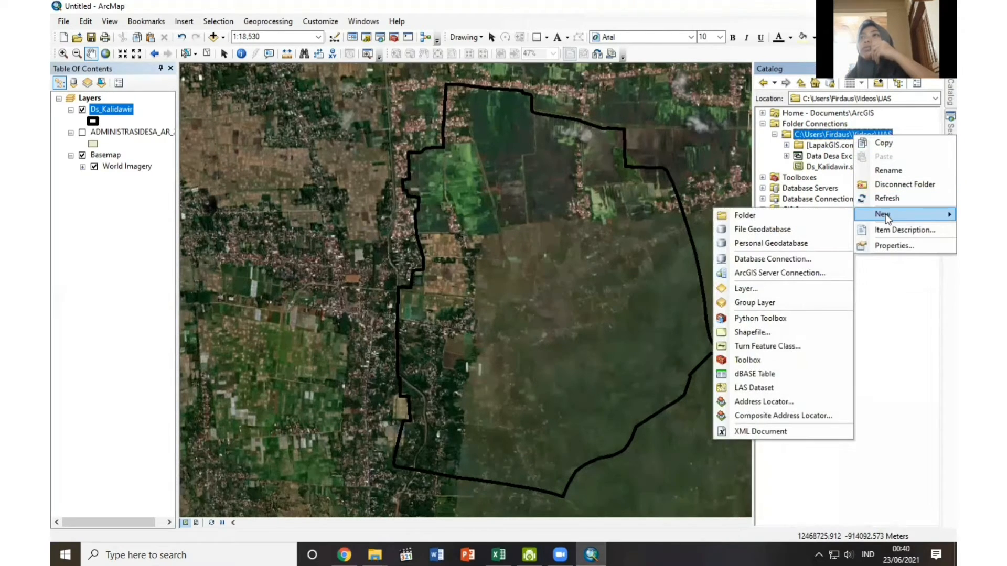
pyautogui.click(738, 216)
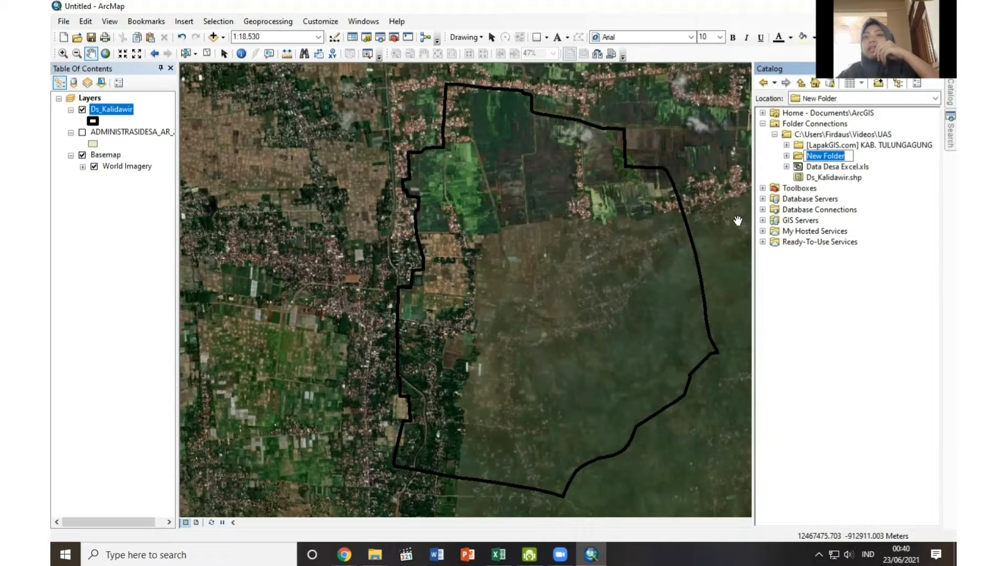
pyautogui.write('Dusun Krandegan')
pyautogui.press('Return')
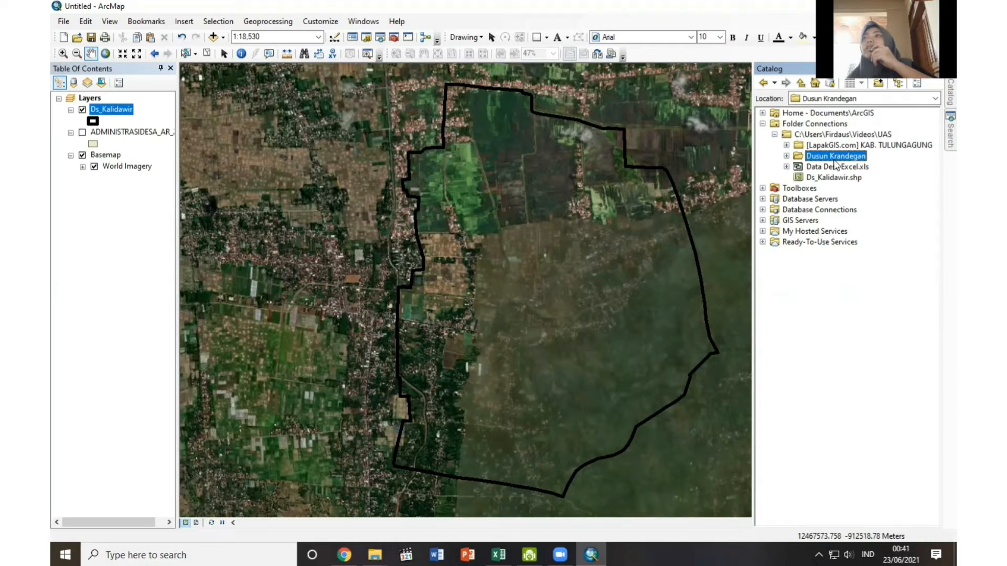
# Start a new shapefile in the Dusun Krandegan folder, naming it Dusun Krandegan and setting its feature type to Polygon.
pyautogui.rightClick(840, 157)
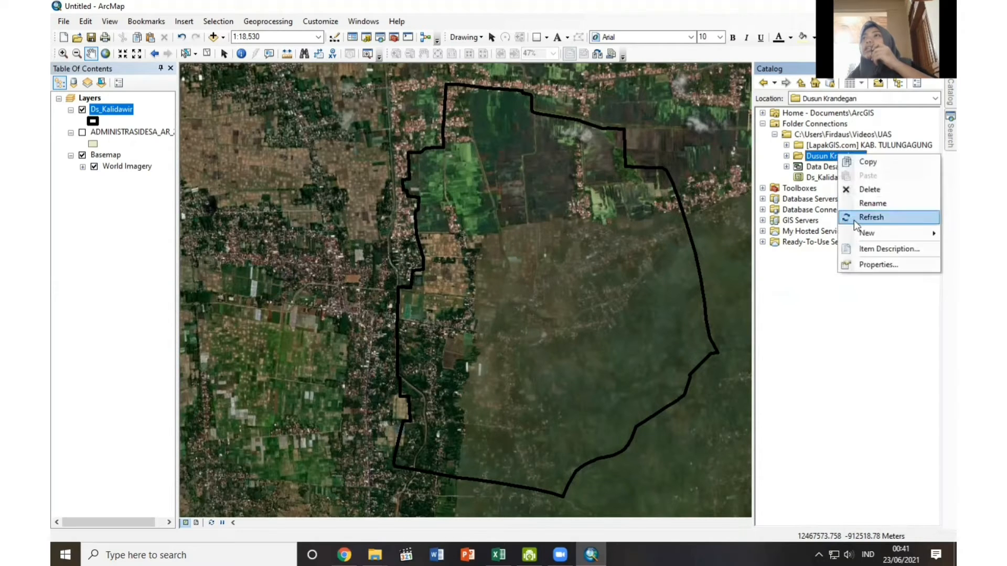
pyautogui.moveTo(858, 228)
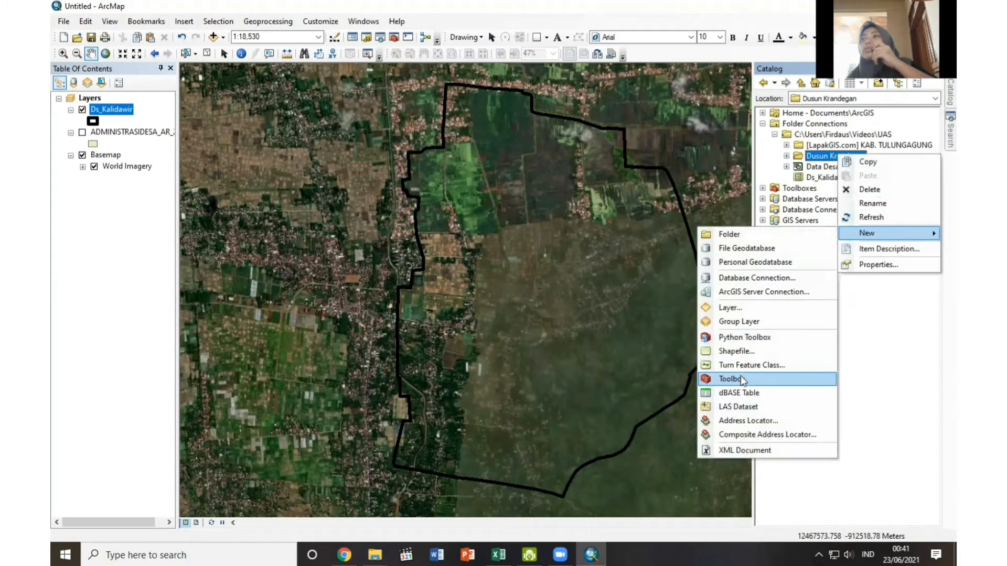
pyautogui.click(737, 351)
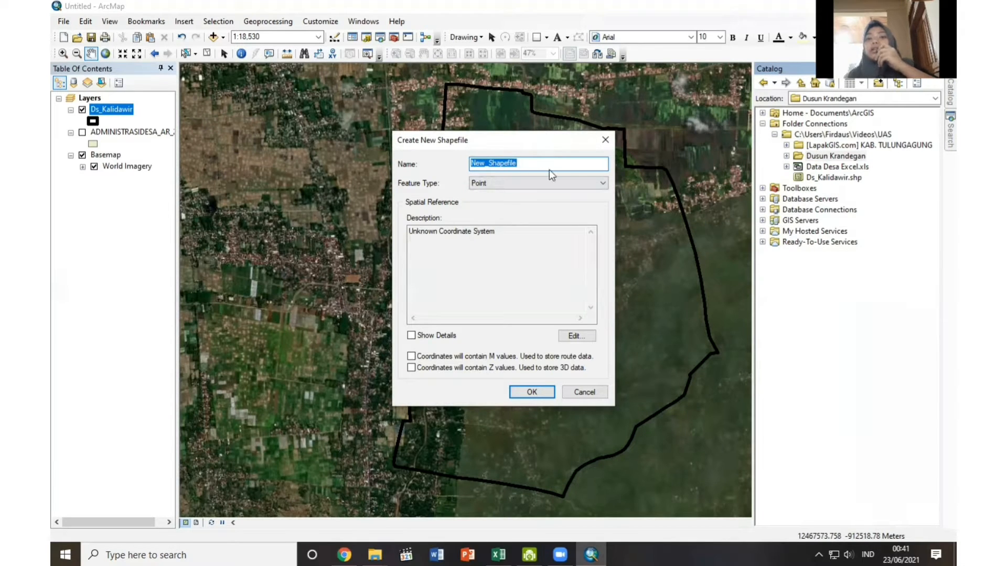
pyautogui.write('D')
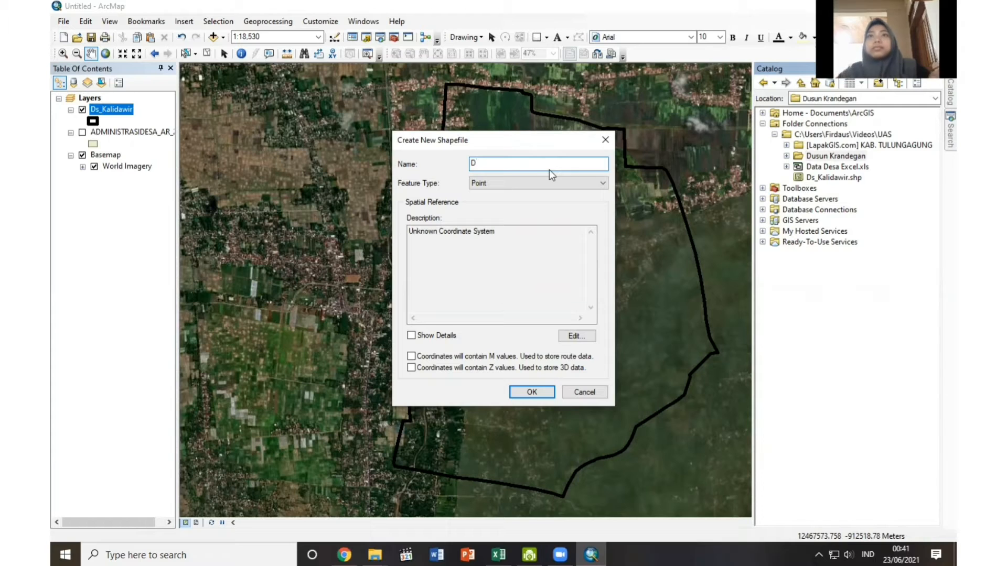
pyautogui.write('usun Krandegan')
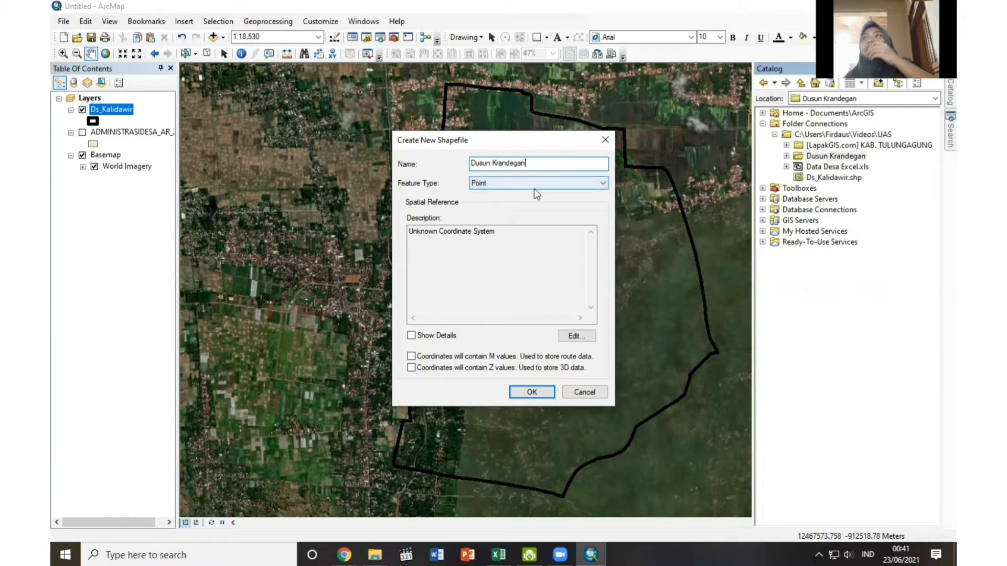
pyautogui.click(535, 189)
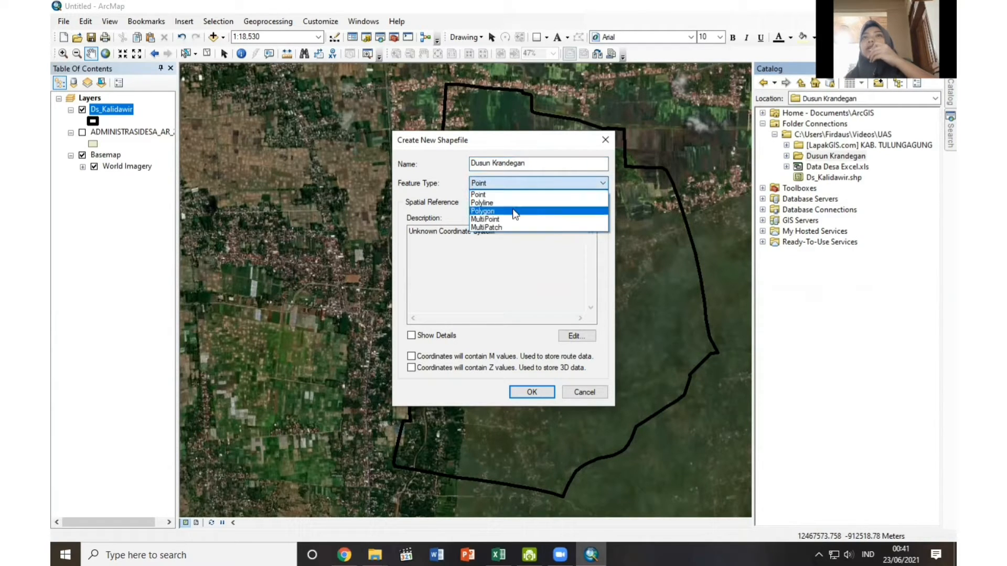
pyautogui.click(514, 211)
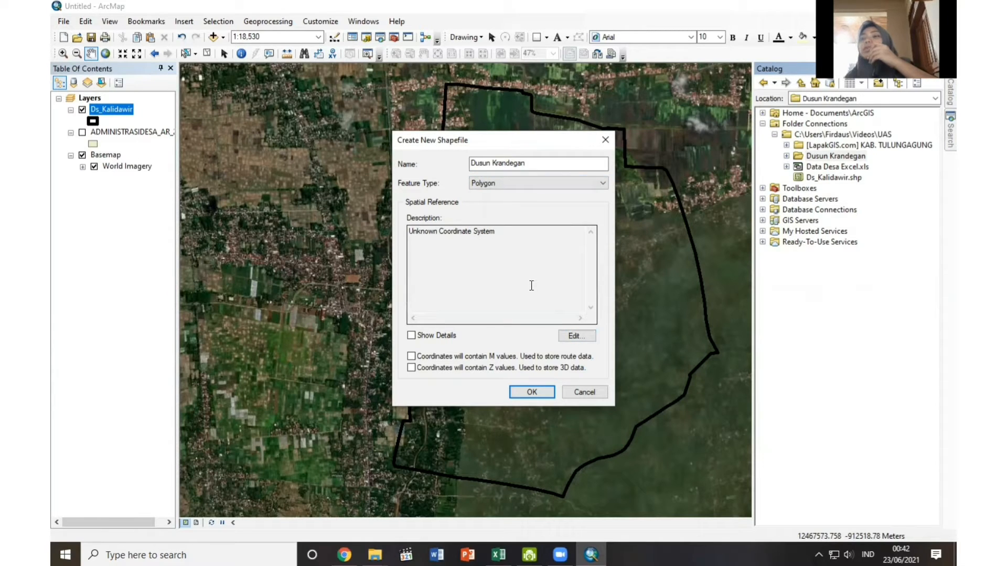
# Set the new shapefile's coordinate system to WGS 1984 UTM Zone 49S and create the shapefile.
pyautogui.click(577, 337)
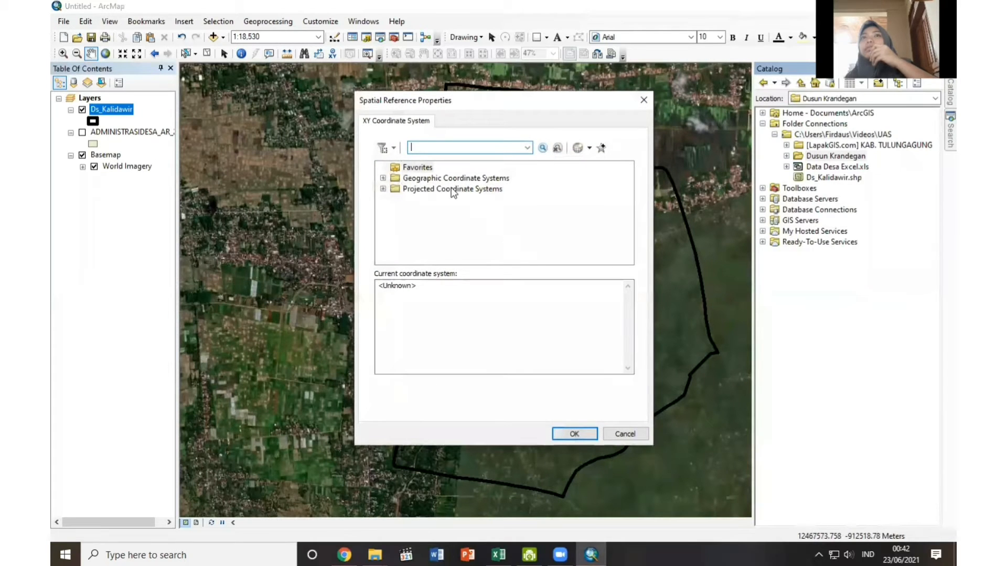
pyautogui.doubleClick(451, 190)
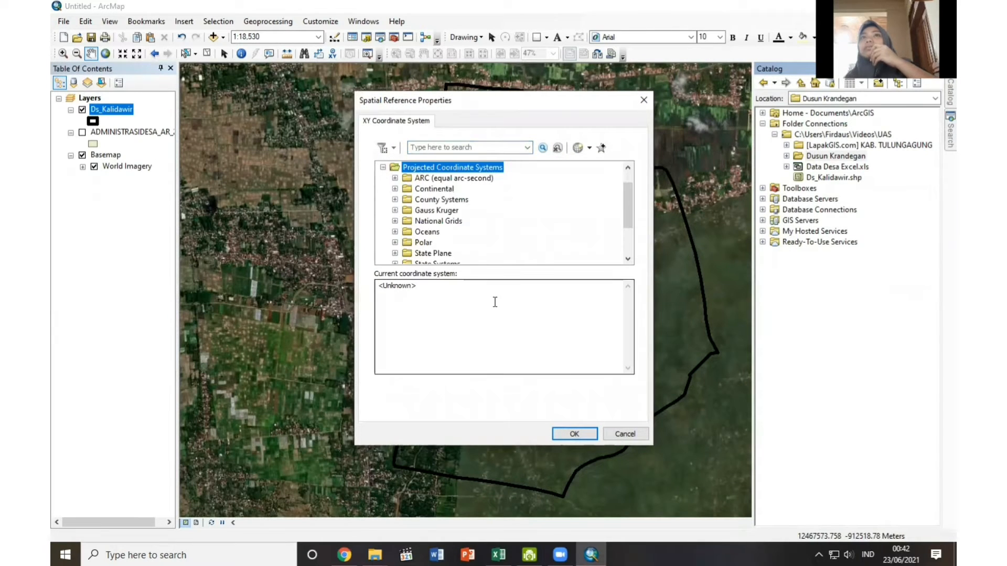
pyautogui.scroll(-2, 475, 227)
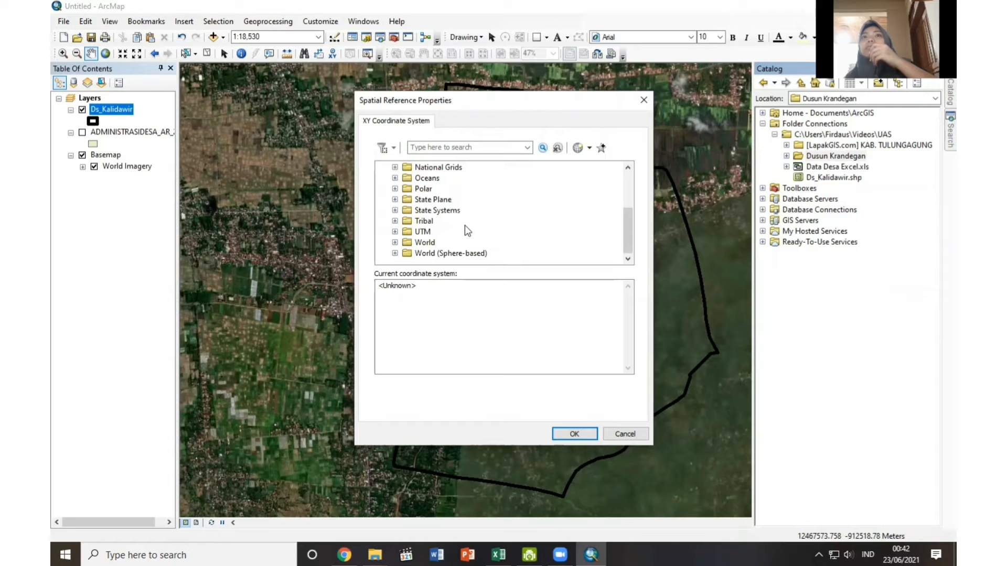
pyautogui.doubleClick(433, 232)
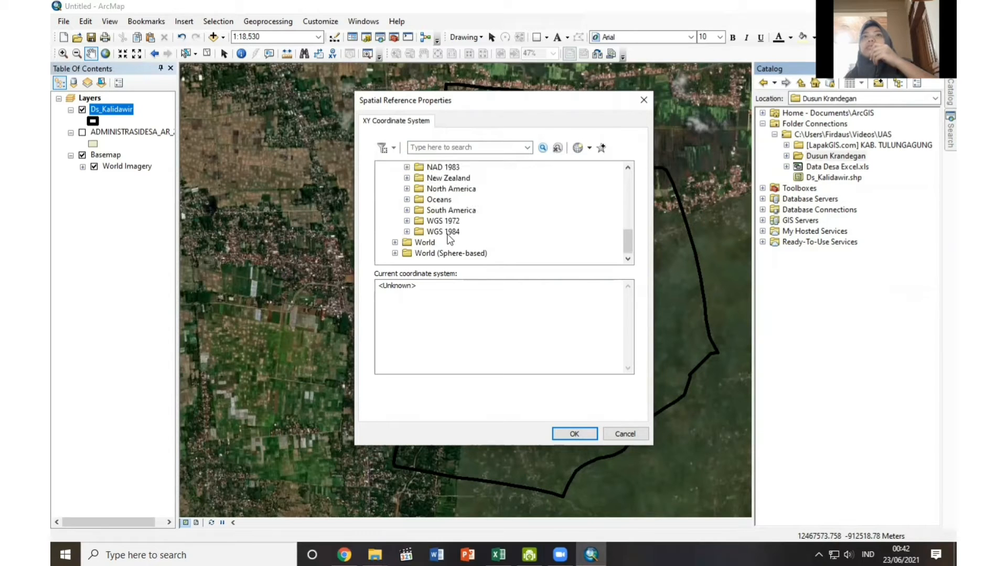
pyautogui.doubleClick(447, 234)
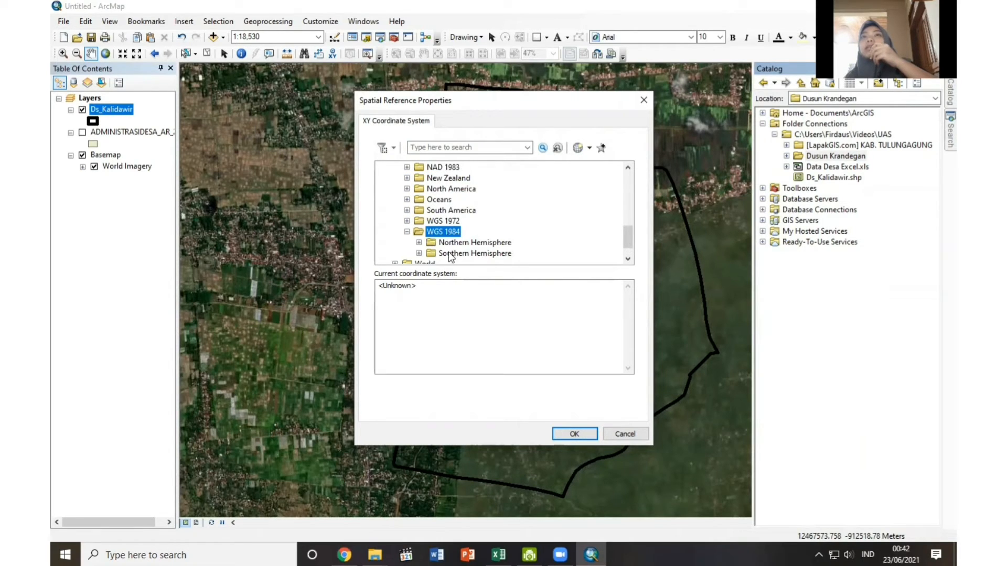
pyautogui.doubleClick(444, 253)
pyautogui.scroll(-7, 445, 247)
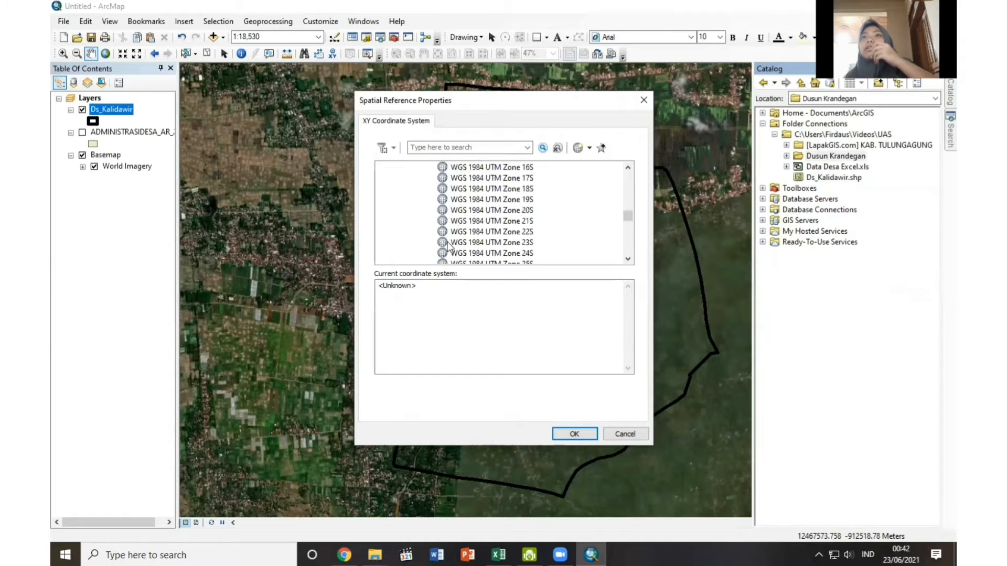
pyautogui.scroll(-3, 447, 245)
pyautogui.scroll(-3, 447, 247)
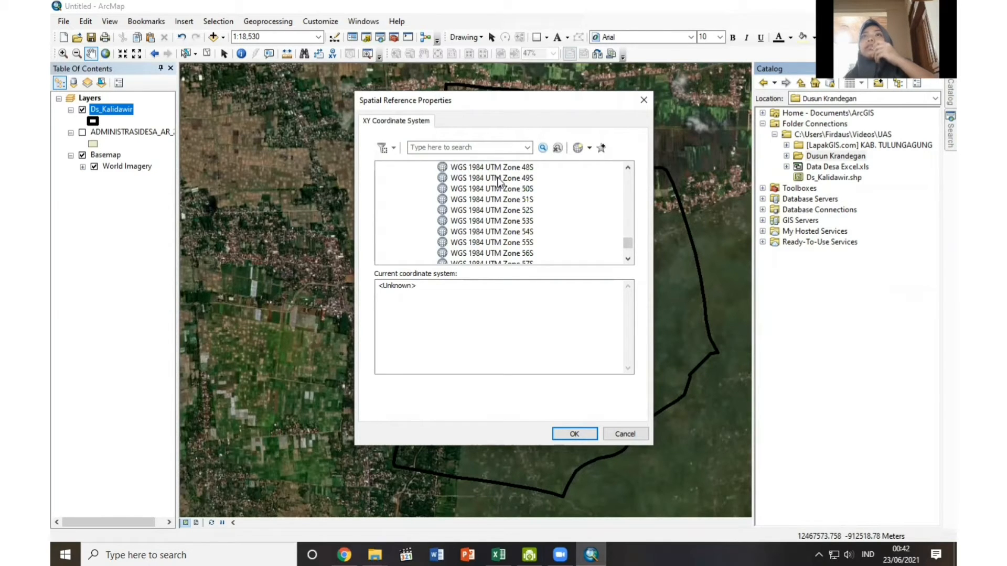
pyautogui.doubleClick(525, 179)
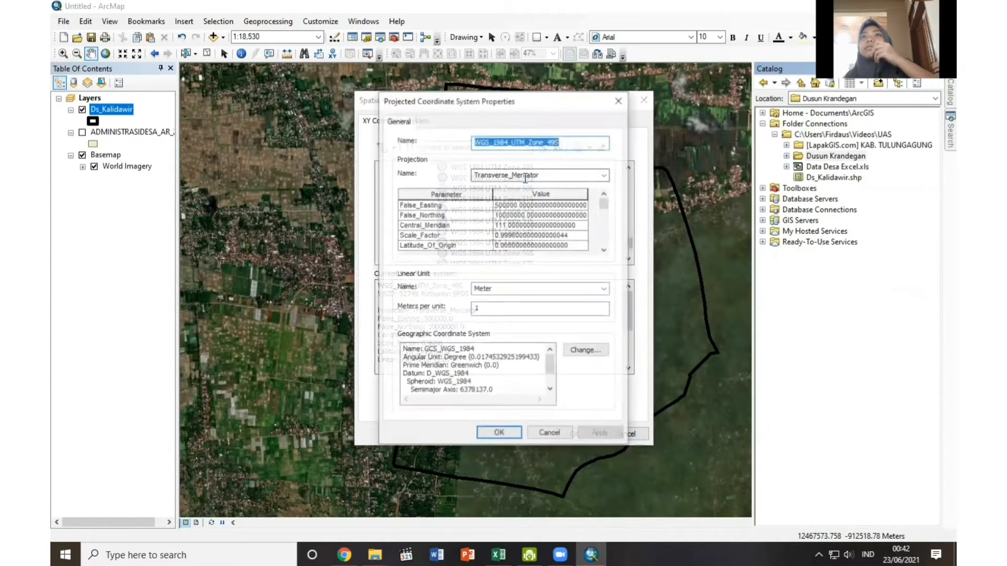
pyautogui.click(499, 433)
pyautogui.click(574, 434)
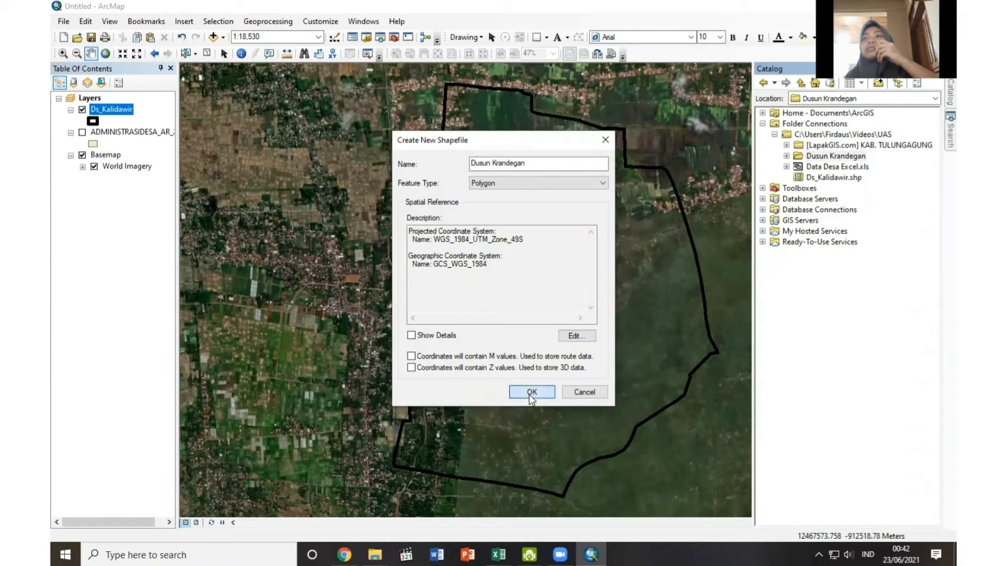
pyautogui.click(529, 393)
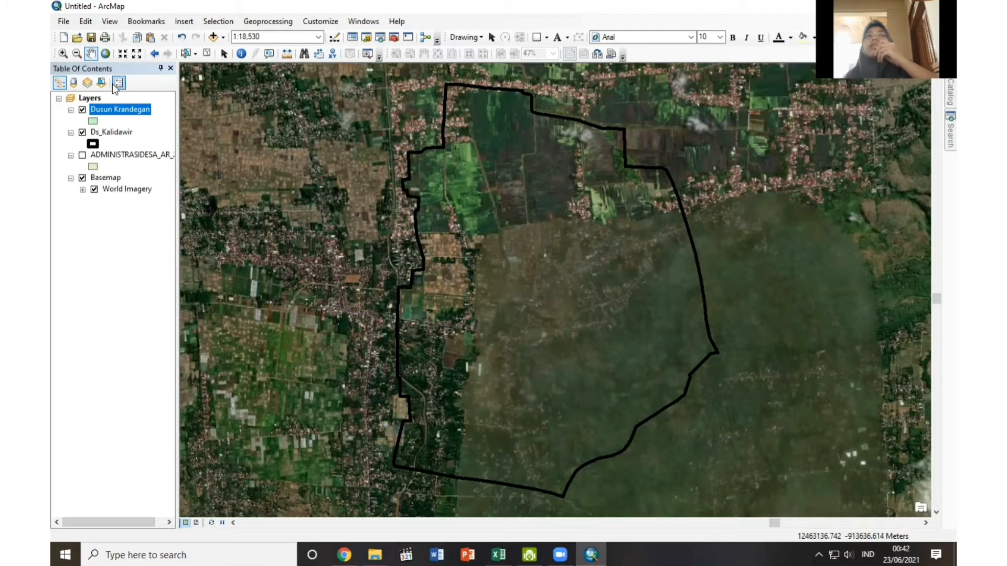
# Start editing the Dusun Krandegan layer and choose its feature template with the Polygon construction tool.
pyautogui.rightClick(117, 114)
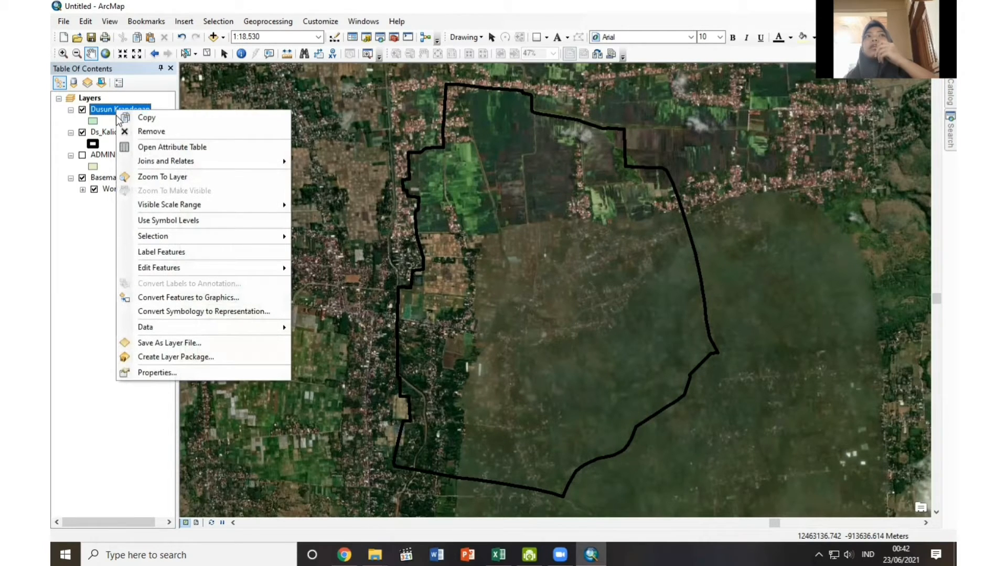
pyautogui.moveTo(167, 271)
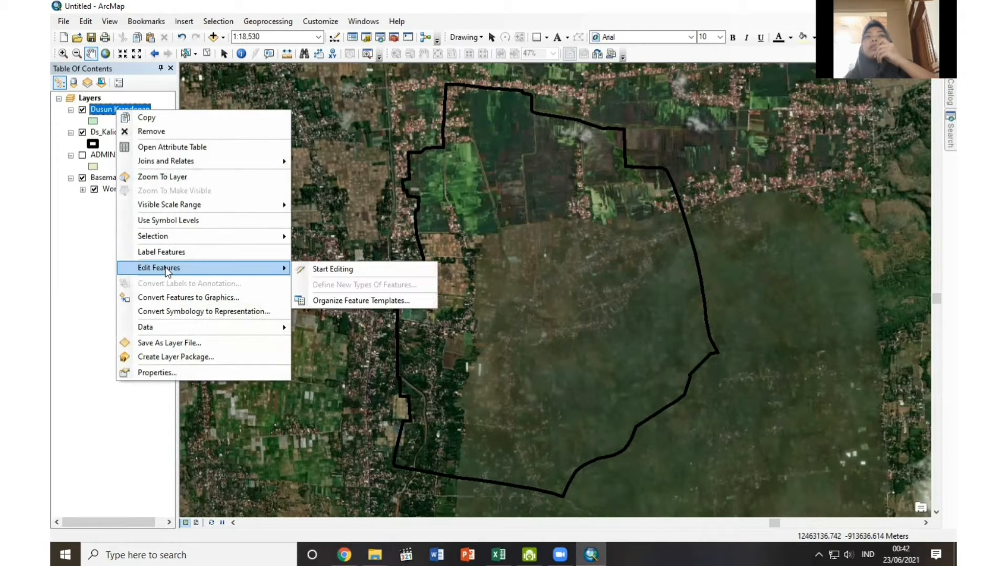
pyautogui.click(355, 270)
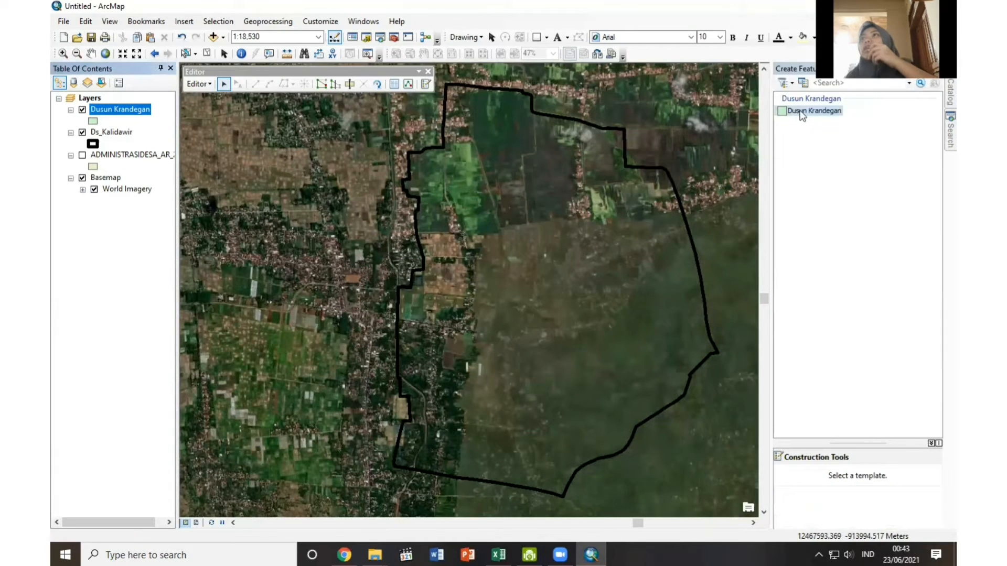
pyautogui.click(801, 110)
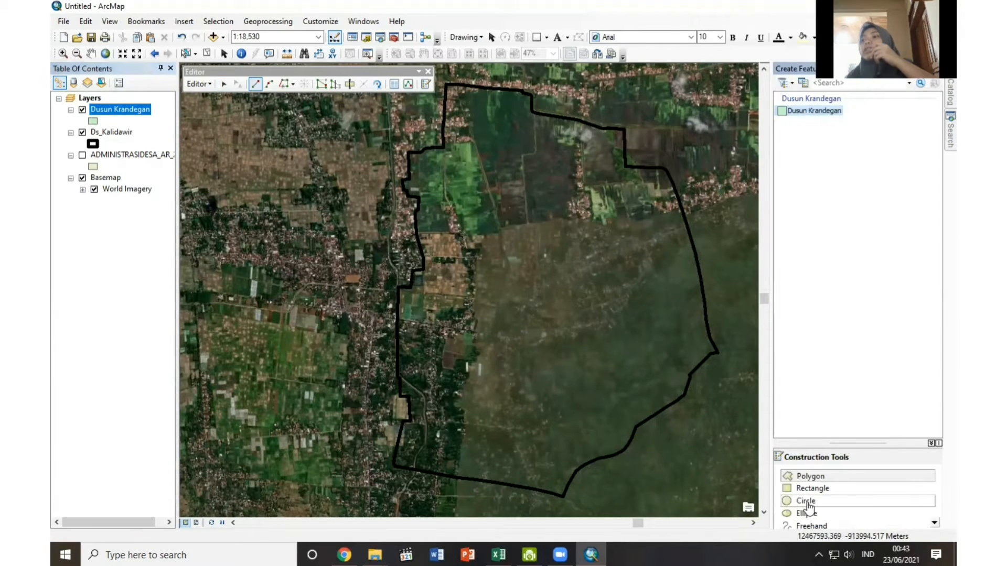
pyautogui.click(823, 479)
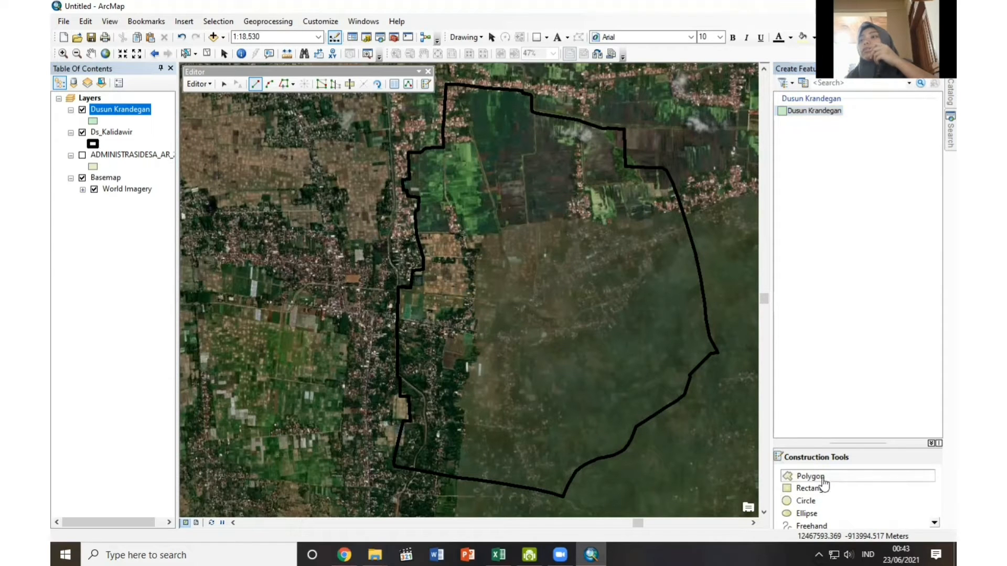
# Set the Dusun Krandegan layer symbol to no fill colour with an orange outline of width 3.
pyautogui.click(93, 122)
pyautogui.click(636, 230)
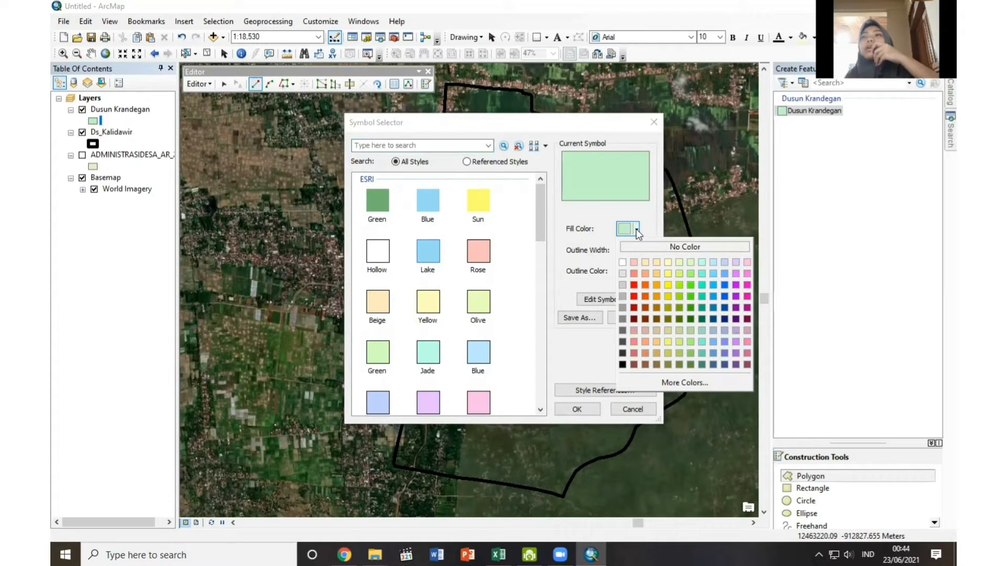
pyautogui.click(685, 247)
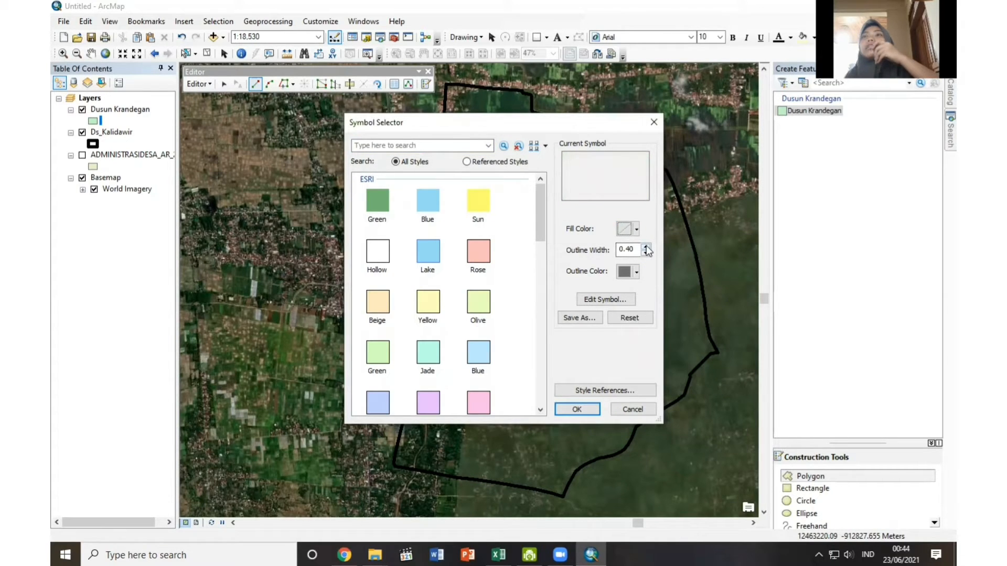
pyautogui.click(646, 247)
pyautogui.click(647, 246)
pyautogui.click(646, 247)
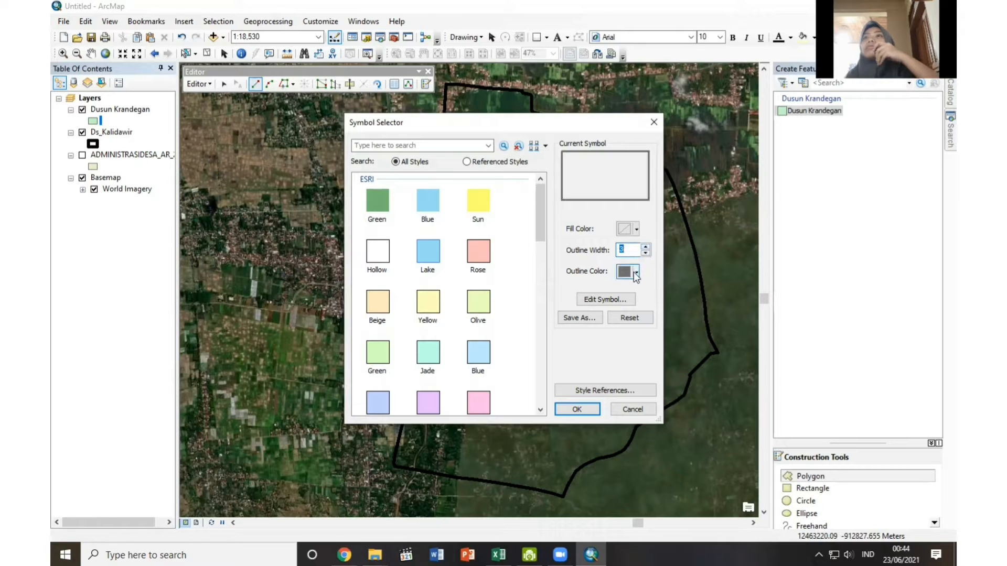
pyautogui.click(637, 273)
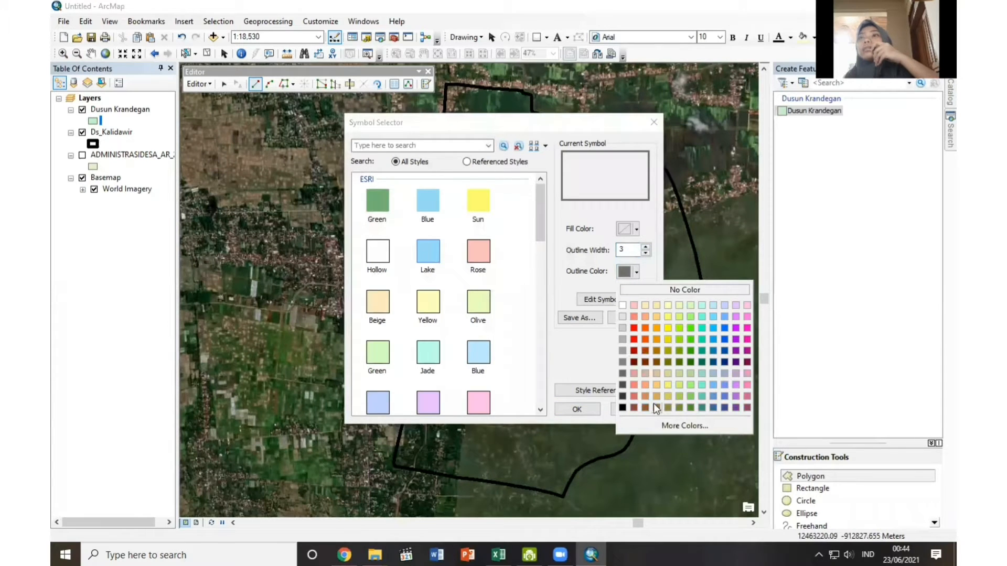
pyautogui.click(655, 328)
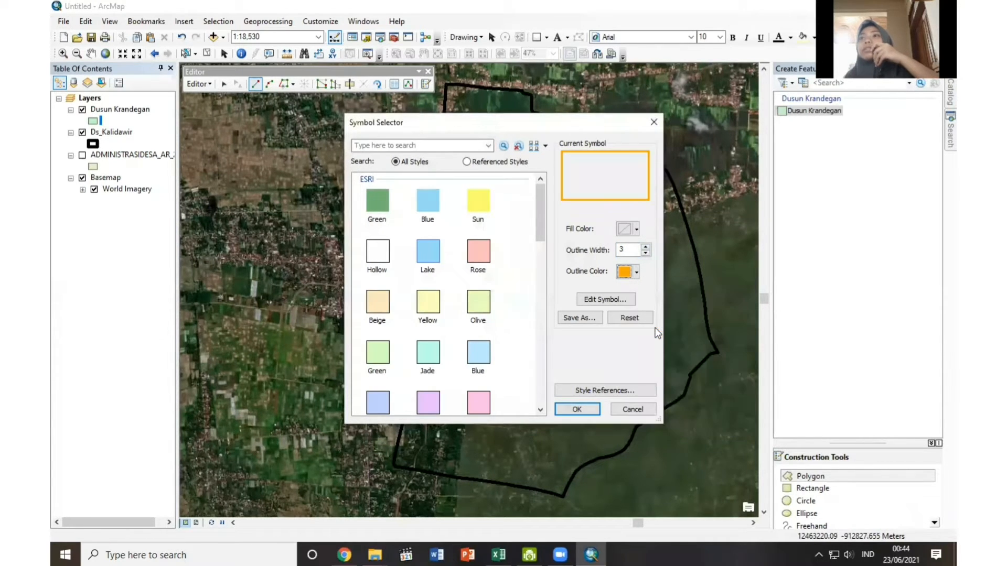
pyautogui.click(577, 410)
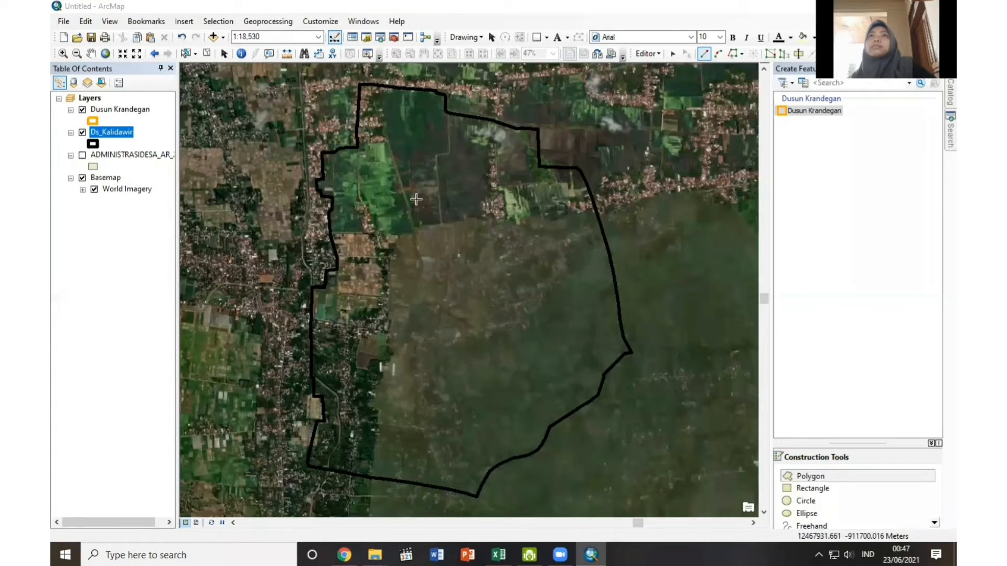
# Trace the western side of the Dusun Krandegan polygon, from the northern Ds_Kalidawir boundary corner south across the fields into the settlement area.
pyautogui.click(448, 113)
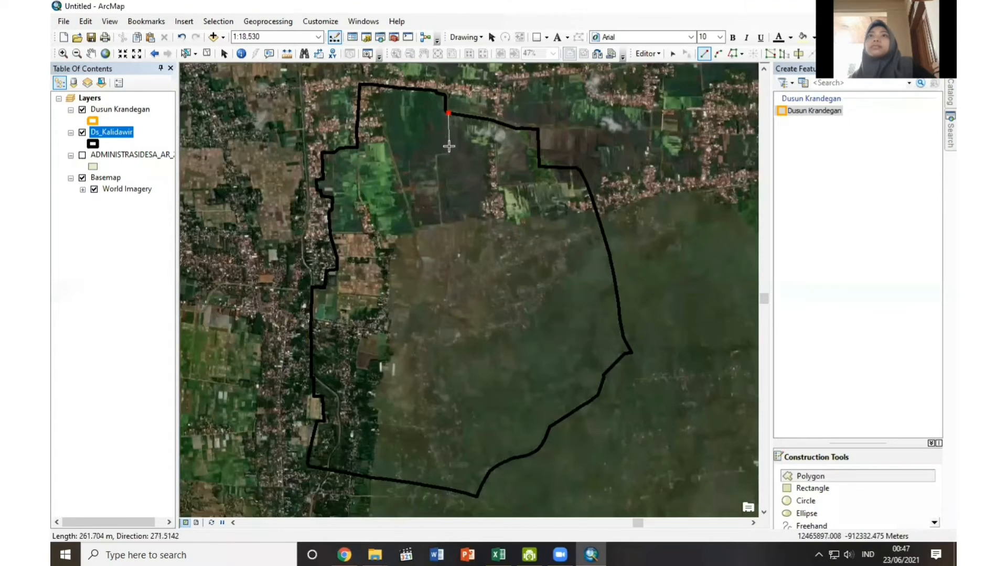
pyautogui.click(449, 152)
pyautogui.click(437, 155)
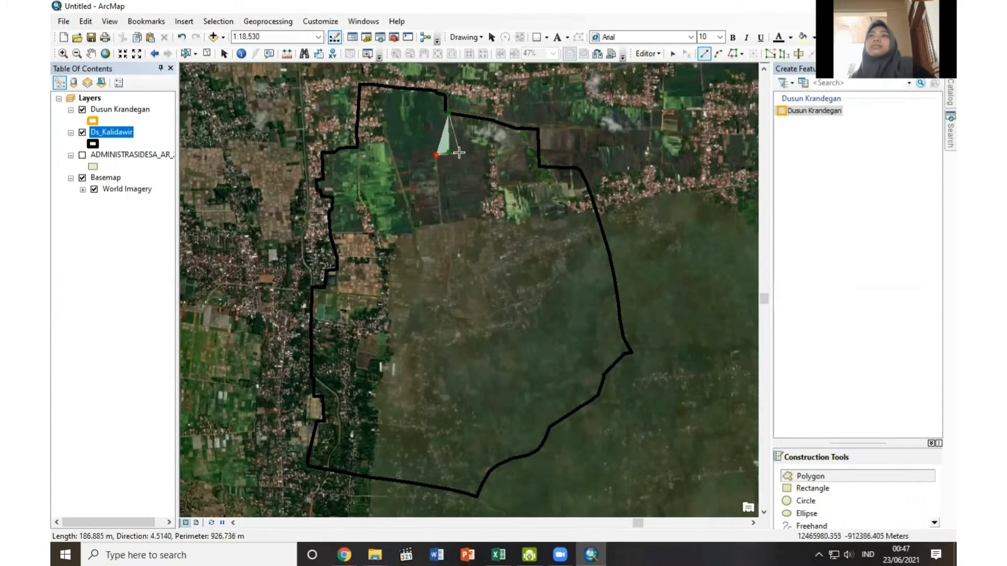
pyautogui.scroll(-1, 465, 168)
pyautogui.click(436, 239)
pyautogui.click(446, 239)
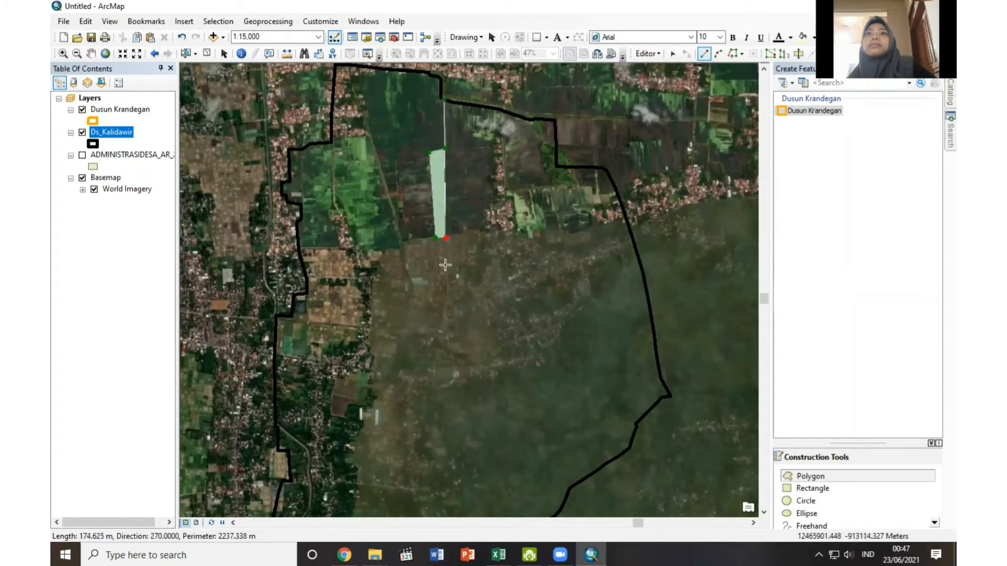
pyautogui.click(447, 271)
pyautogui.click(446, 279)
pyautogui.scroll(1, 479, 308)
pyautogui.scroll(-2, 479, 306)
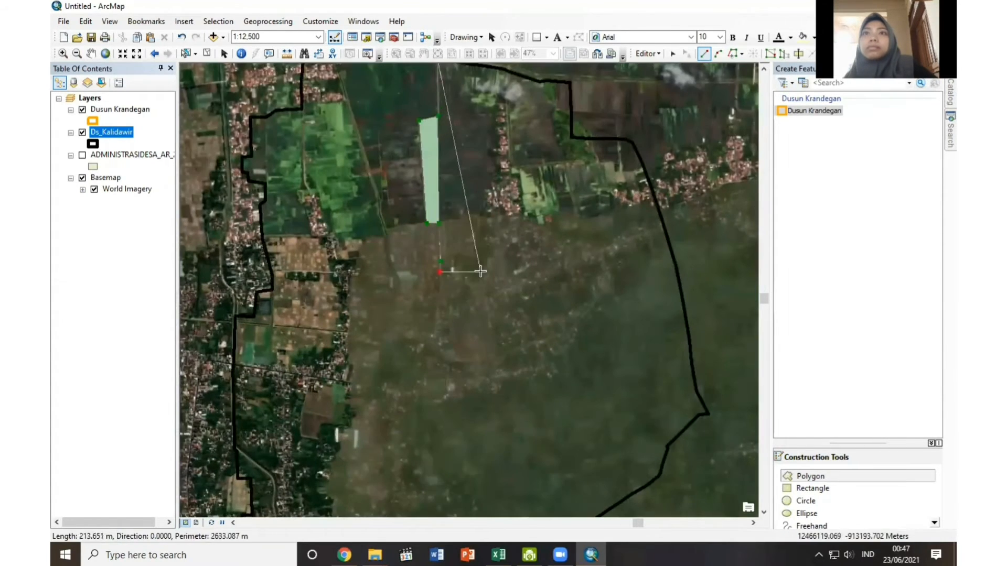
pyautogui.scroll(-1, 480, 275)
pyautogui.click(433, 285)
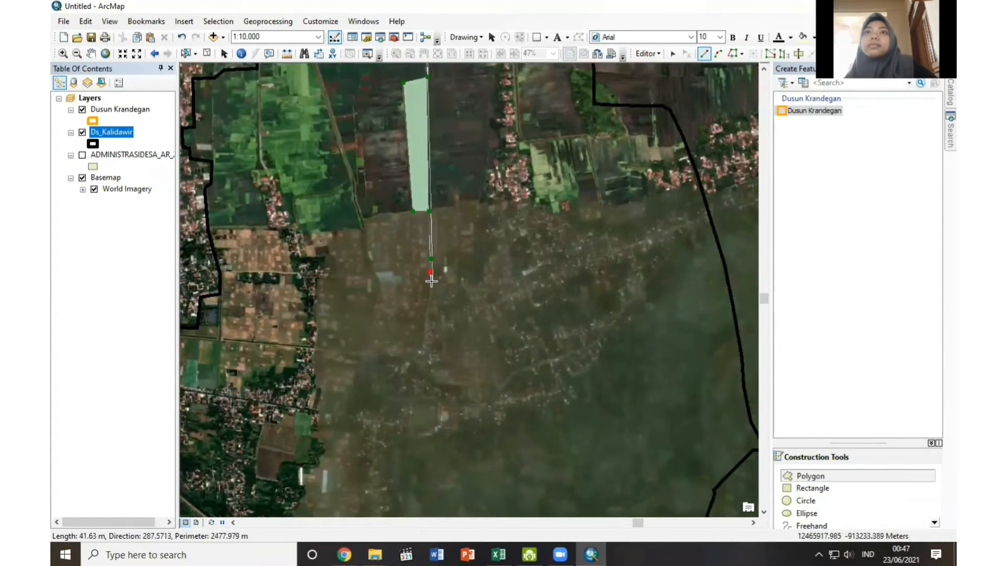
pyautogui.click(460, 285)
pyautogui.click(475, 313)
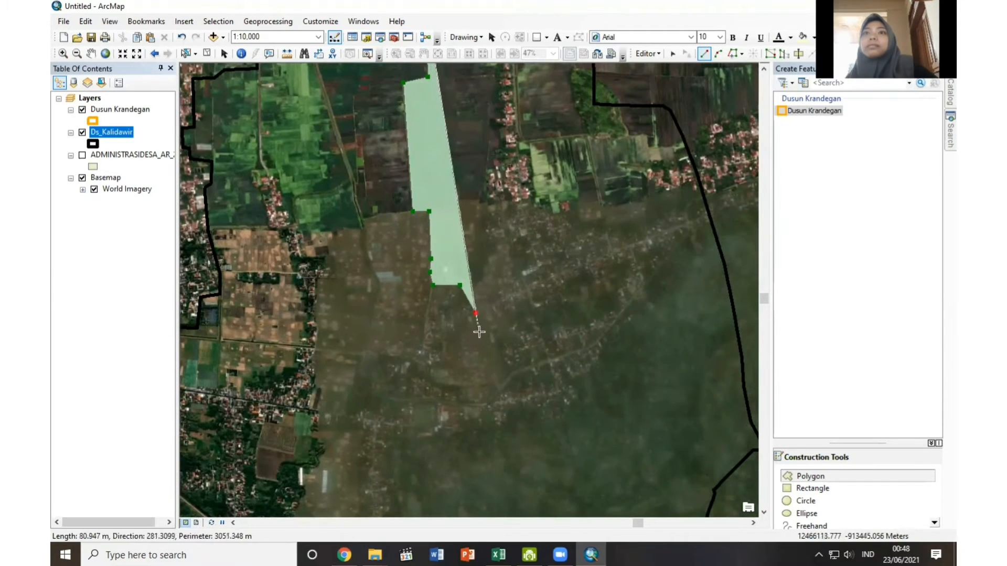
pyautogui.click(478, 332)
pyautogui.click(482, 353)
pyautogui.click(487, 369)
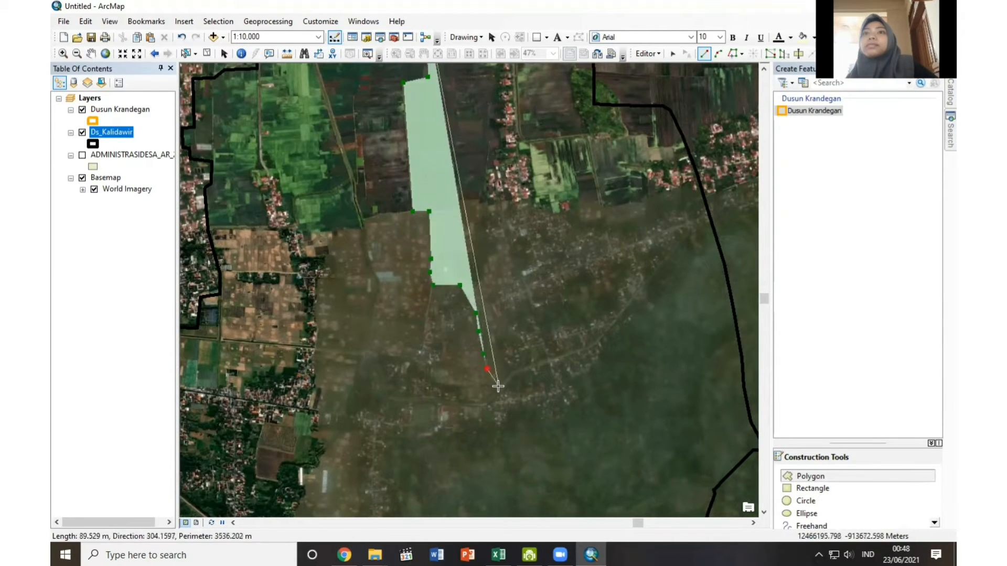
pyautogui.click(487, 405)
# Continue the polygon along the hamlet's southern edge, following the small southern lobe and the settlement margin eastward.
pyautogui.scroll(1, 502, 387)
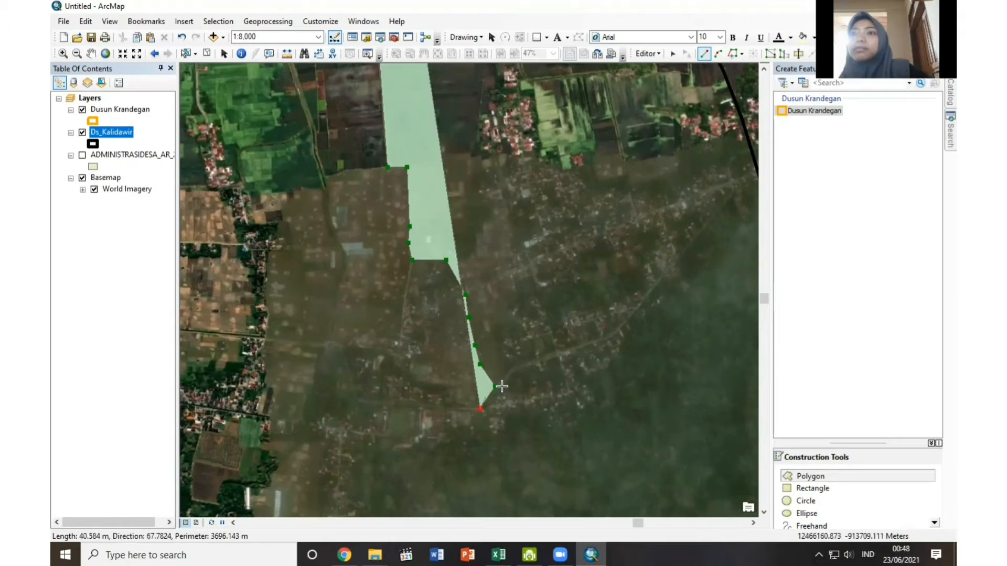
pyautogui.click(481, 418)
pyautogui.click(488, 424)
pyautogui.click(486, 438)
pyautogui.click(491, 446)
pyautogui.click(502, 443)
pyautogui.click(506, 428)
pyautogui.click(513, 417)
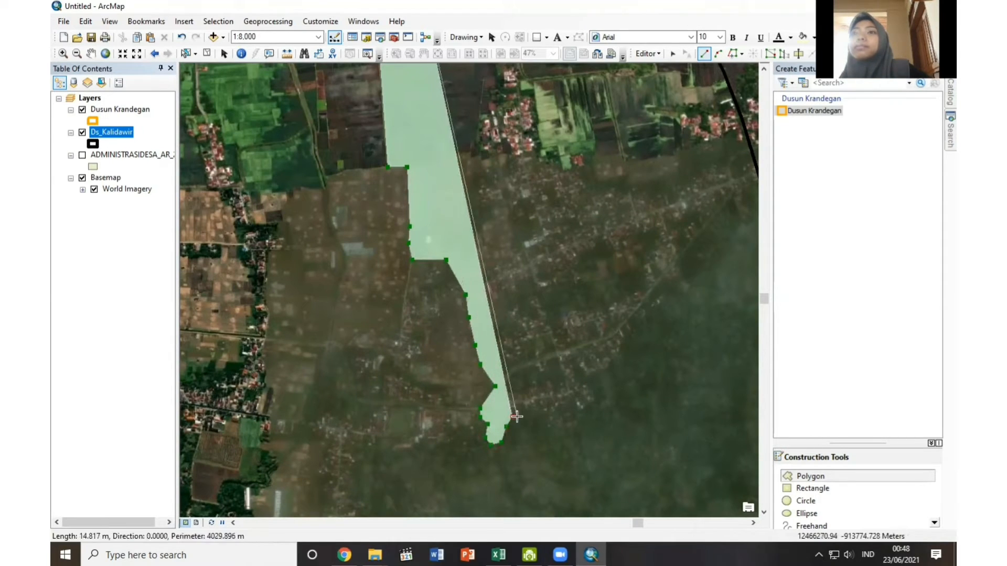
pyautogui.click(527, 416)
pyautogui.click(543, 418)
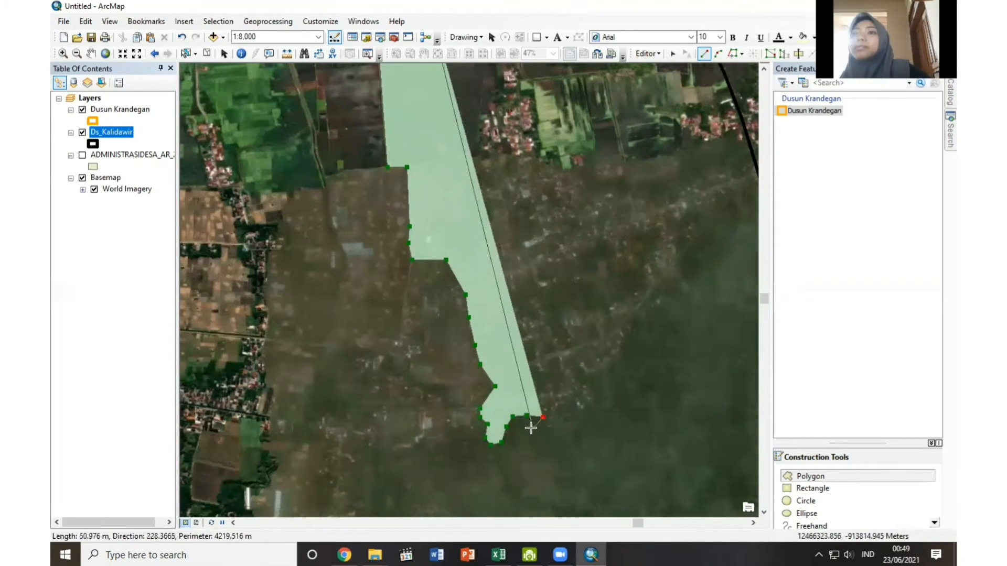
pyautogui.click(551, 429)
pyautogui.click(561, 432)
pyautogui.click(570, 431)
pyautogui.click(581, 427)
pyautogui.click(585, 415)
pyautogui.click(593, 407)
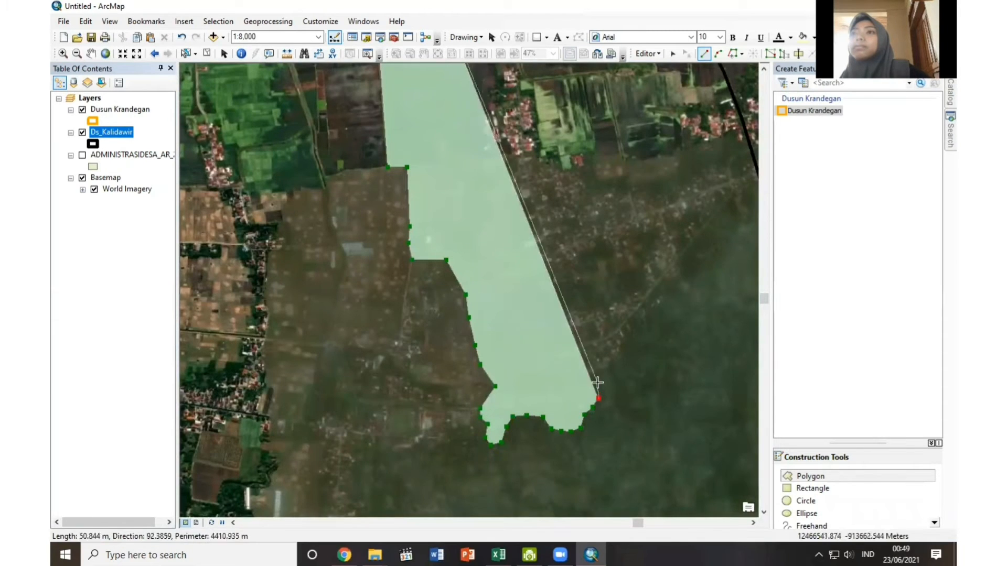
# Extend the Dusun Krandegan polygon northeast along the settlement's southeastern margin, following the visible edge with closely spaced vertices.
pyautogui.click(599, 399)
pyautogui.click(594, 384)
pyautogui.click(601, 377)
pyautogui.click(617, 365)
pyautogui.click(623, 355)
pyautogui.click(629, 343)
pyautogui.click(641, 327)
pyautogui.click(651, 319)
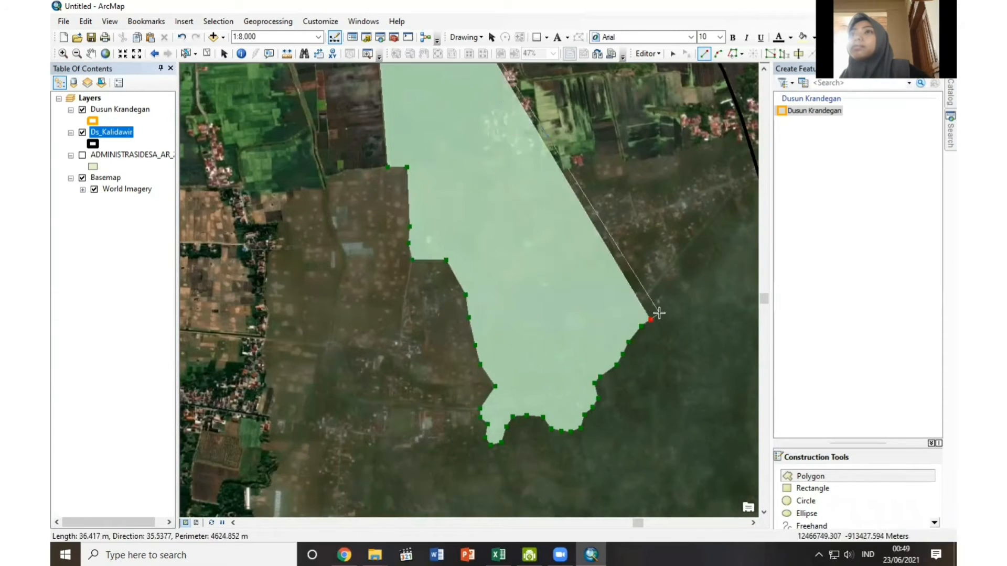
pyautogui.click(664, 308)
pyautogui.click(672, 295)
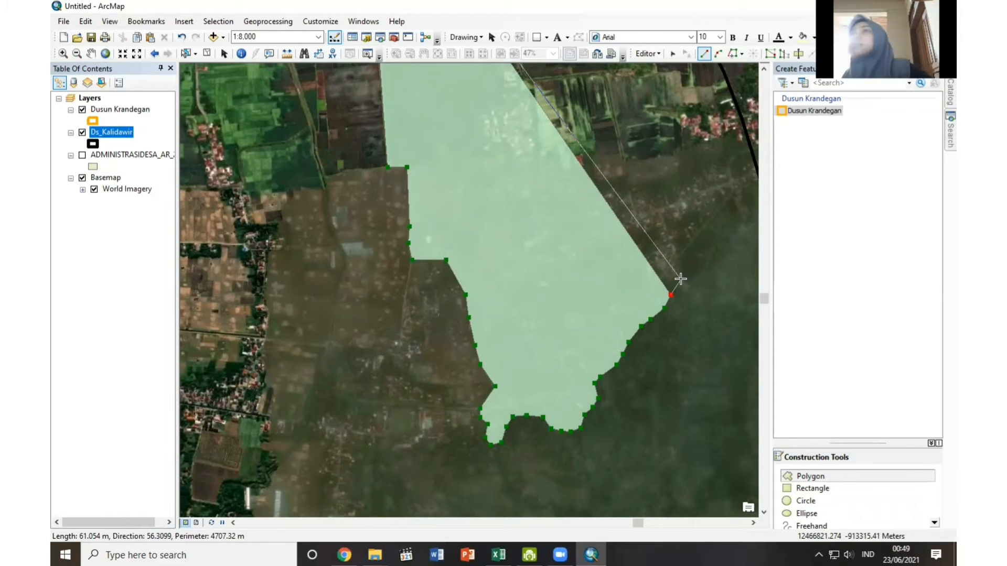
# Continue the polygon north along the hamlet's eastern edge until it meets the eastern Ds_Kalidawir boundary.
pyautogui.click(676, 283)
pyautogui.click(684, 272)
pyautogui.click(682, 263)
pyautogui.click(680, 255)
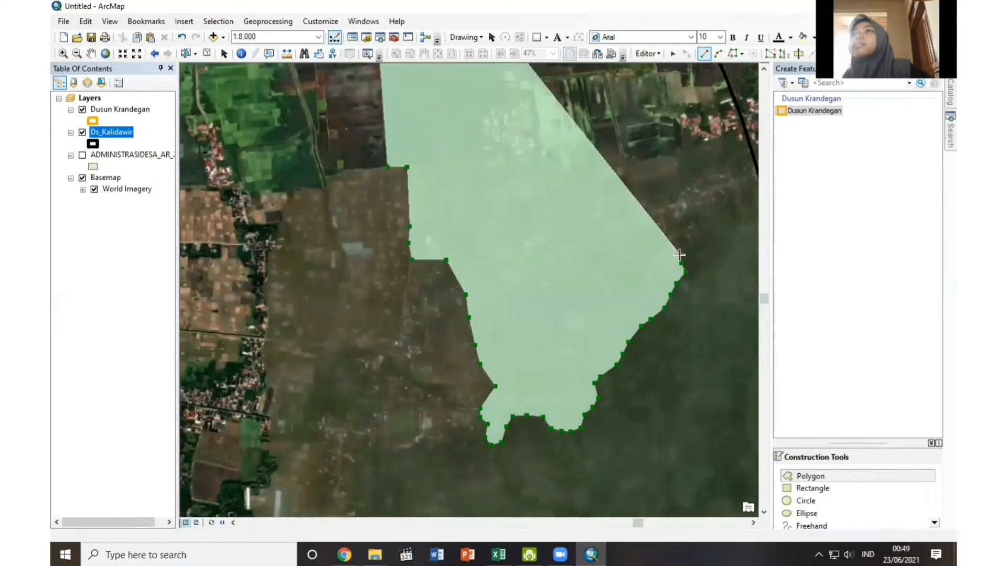
pyautogui.click(734, 189)
pyautogui.click(730, 173)
pyautogui.click(728, 166)
pyautogui.click(733, 159)
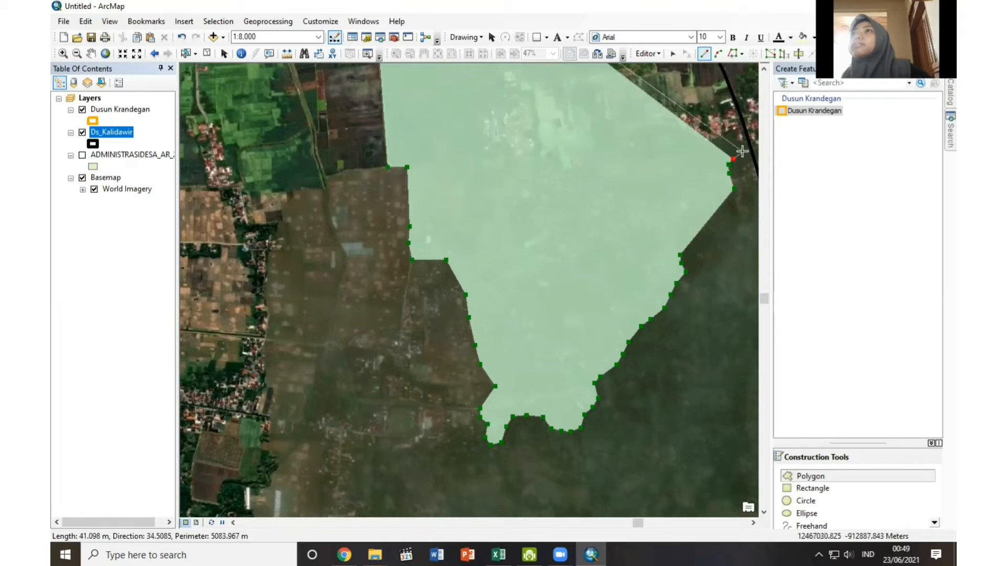
pyautogui.click(744, 153)
pyautogui.click(751, 149)
# Trace the polygon along the northeastern Ds_Kalidawir boundary back toward the northern starting corner and finish the sketch.
pyautogui.scroll(2, 751, 152)
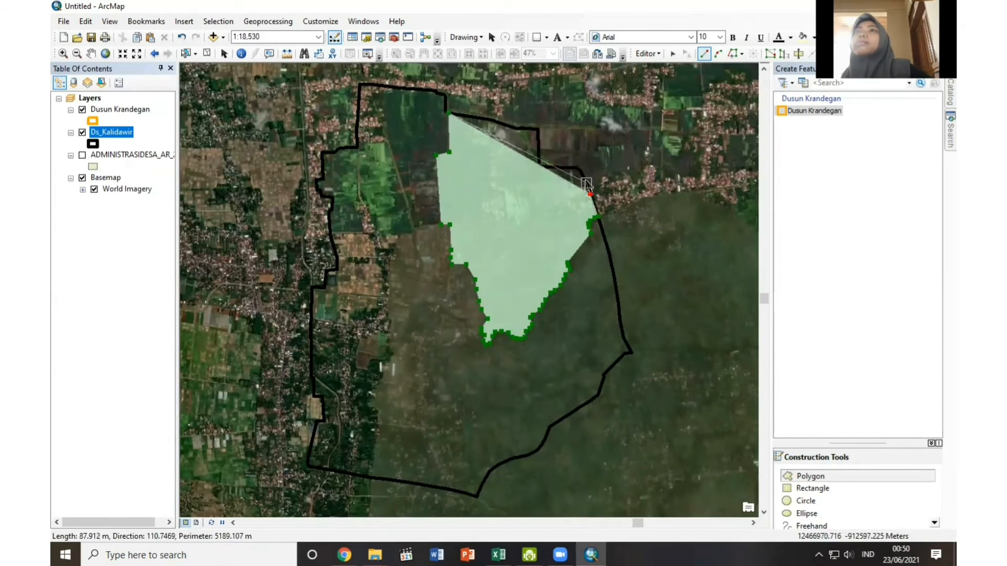
pyautogui.click(582, 176)
pyautogui.click(579, 171)
pyautogui.click(576, 168)
pyautogui.click(566, 168)
pyautogui.click(552, 168)
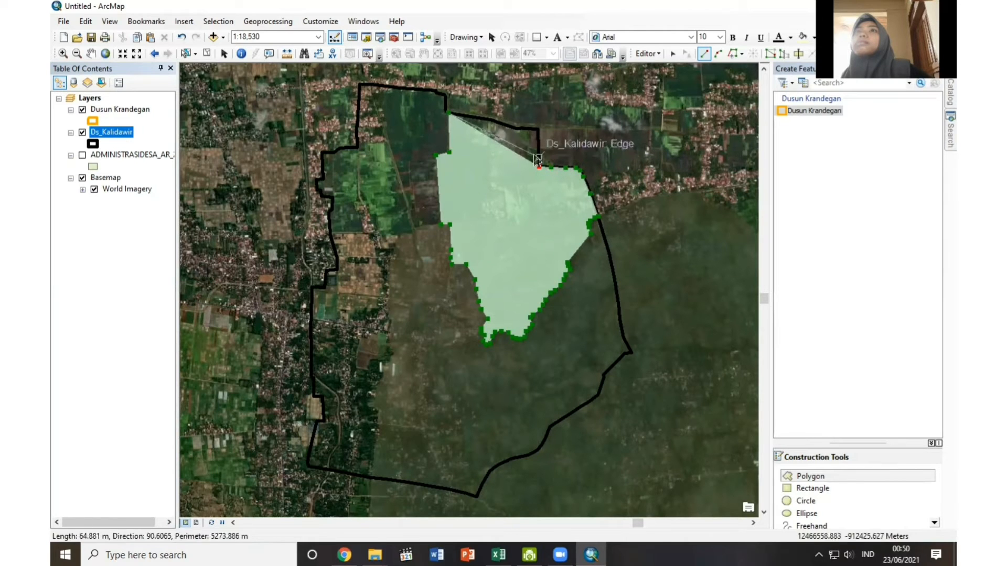
pyautogui.click(539, 166)
pyautogui.click(538, 129)
pyautogui.click(515, 127)
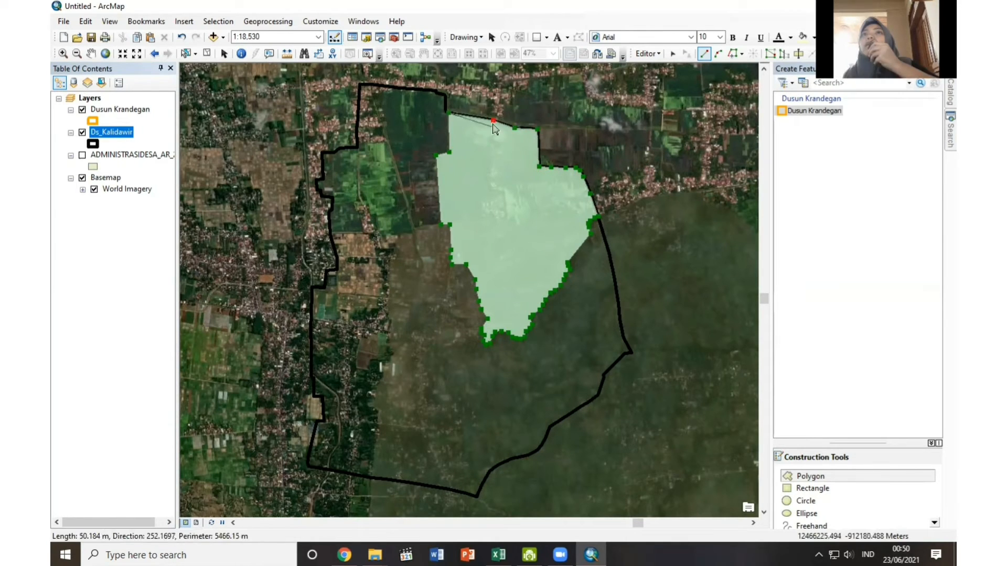
pyautogui.click(493, 120)
pyautogui.rightClick(493, 121)
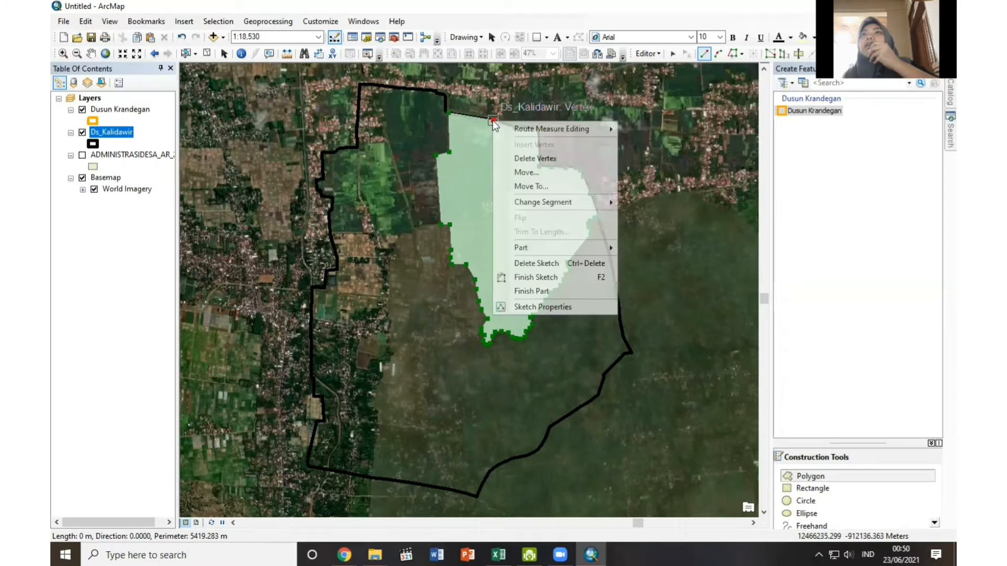
pyautogui.click(535, 277)
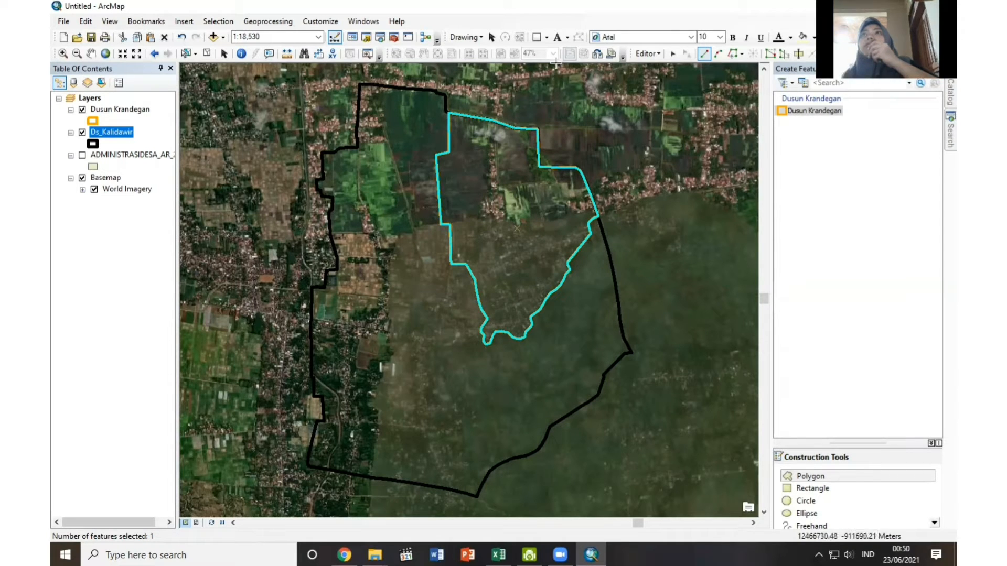
# Save the edits to the Dusun Krandegan layer and stop editing.
pyautogui.click(656, 53)
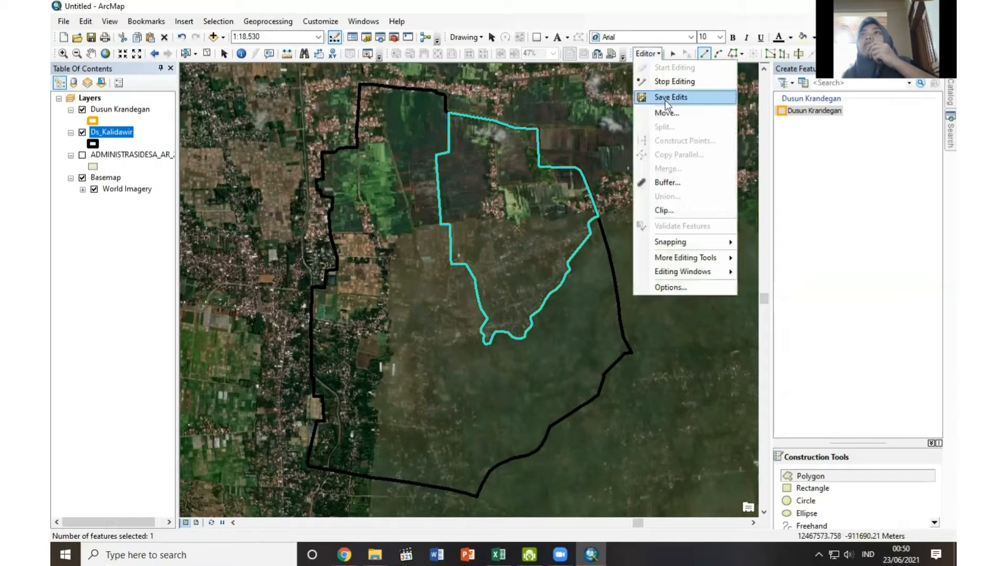
pyautogui.click(665, 99)
pyautogui.click(656, 53)
pyautogui.click(663, 83)
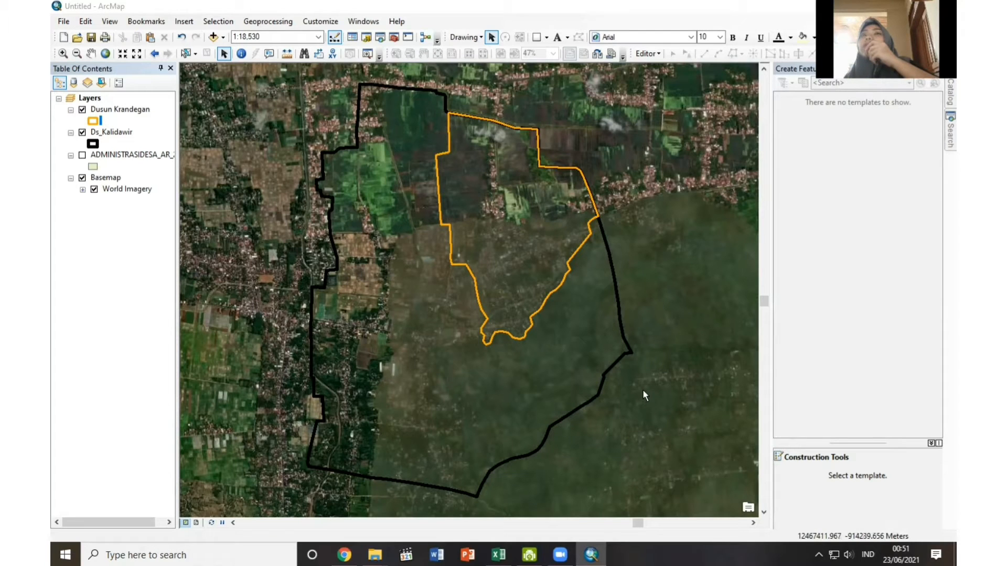
# Create a new folder named RW 2 inside the connected UAS folder.
pyautogui.click(949, 92)
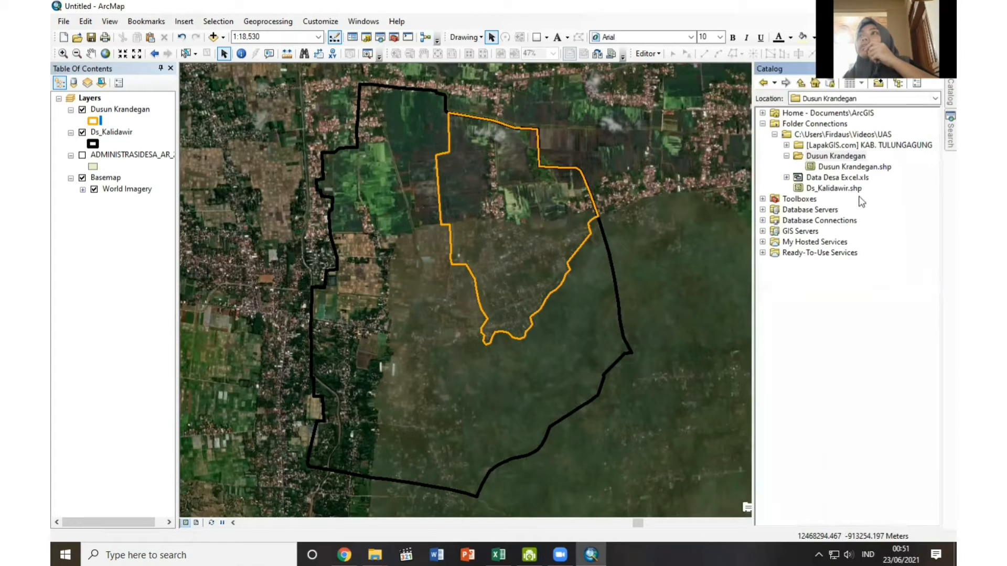
pyautogui.rightClick(872, 134)
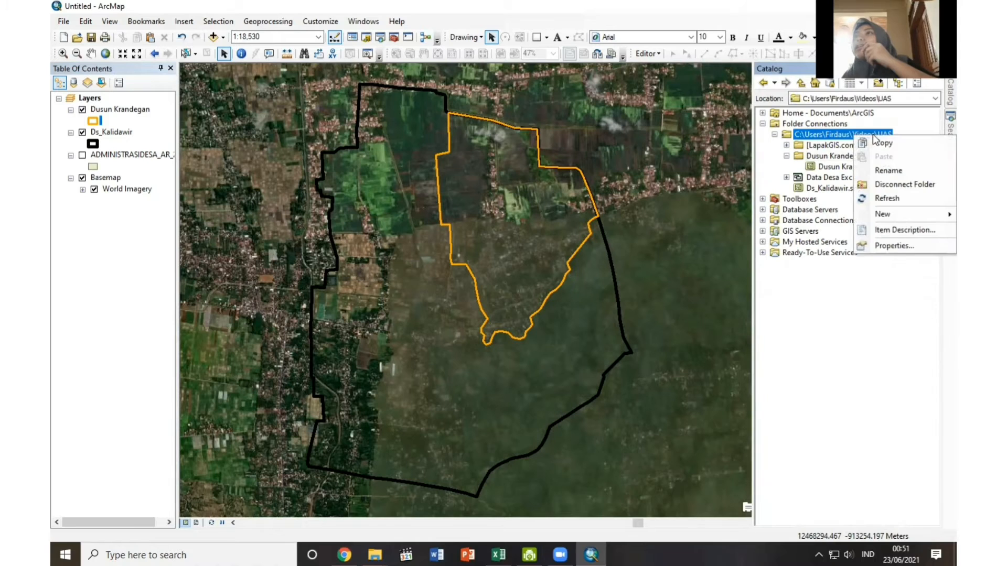
pyautogui.moveTo(899, 214)
pyautogui.click(783, 216)
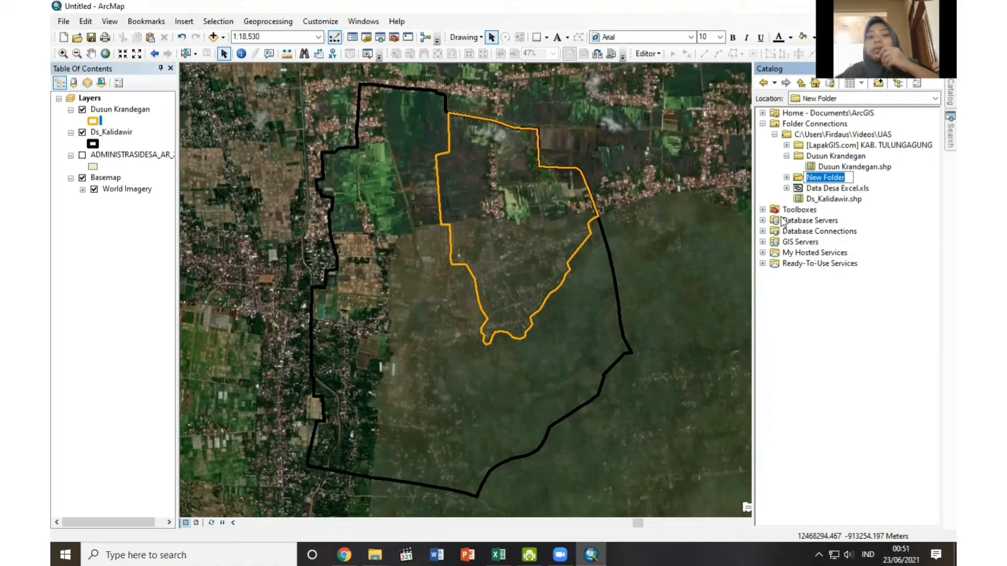
pyautogui.write('RW 2')
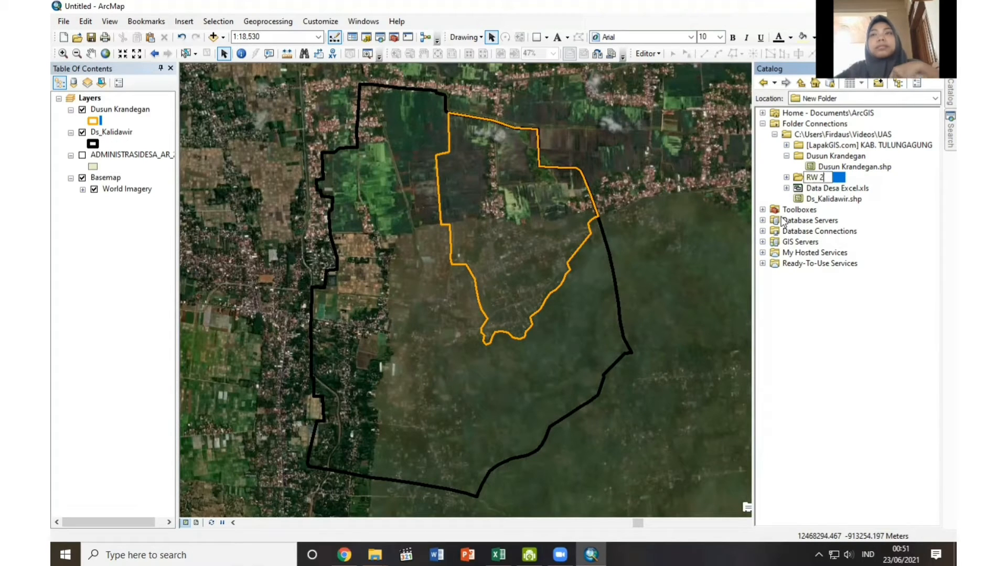
pyautogui.press('Return')
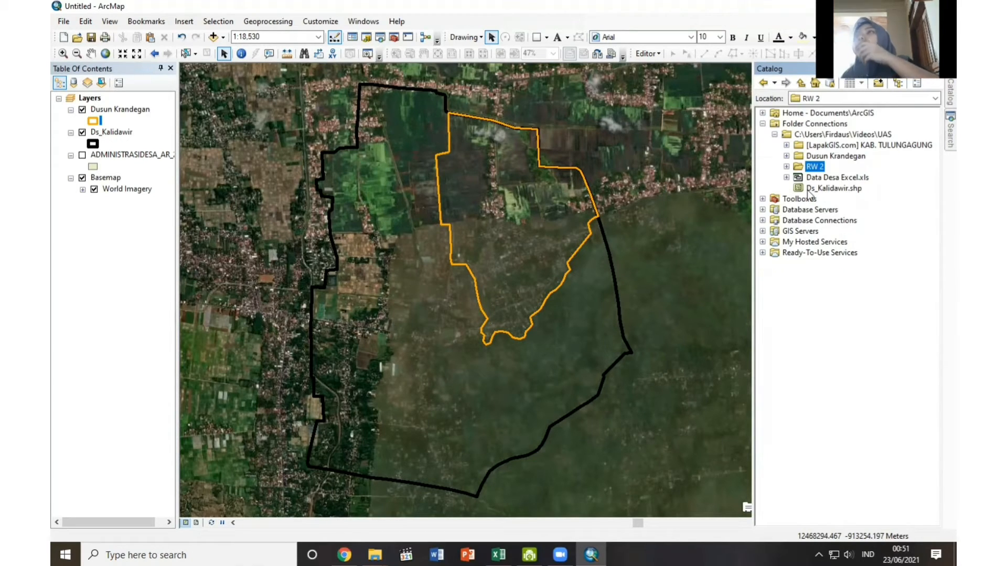
# Start a new shapefile in the RW 2 folder, named Batas_RW_2 with feature type Polygon.
pyautogui.rightClick(815, 168)
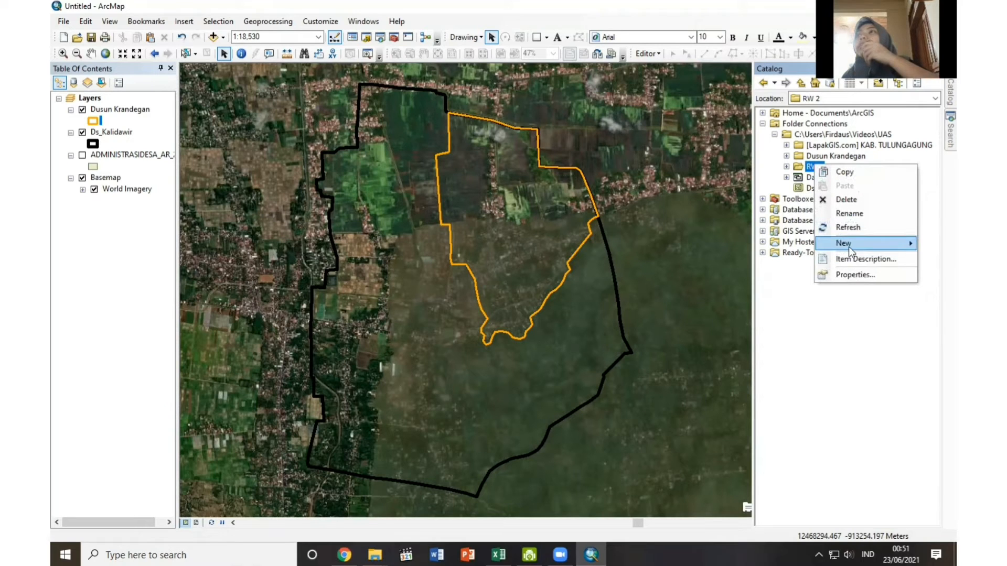
pyautogui.moveTo(848, 244)
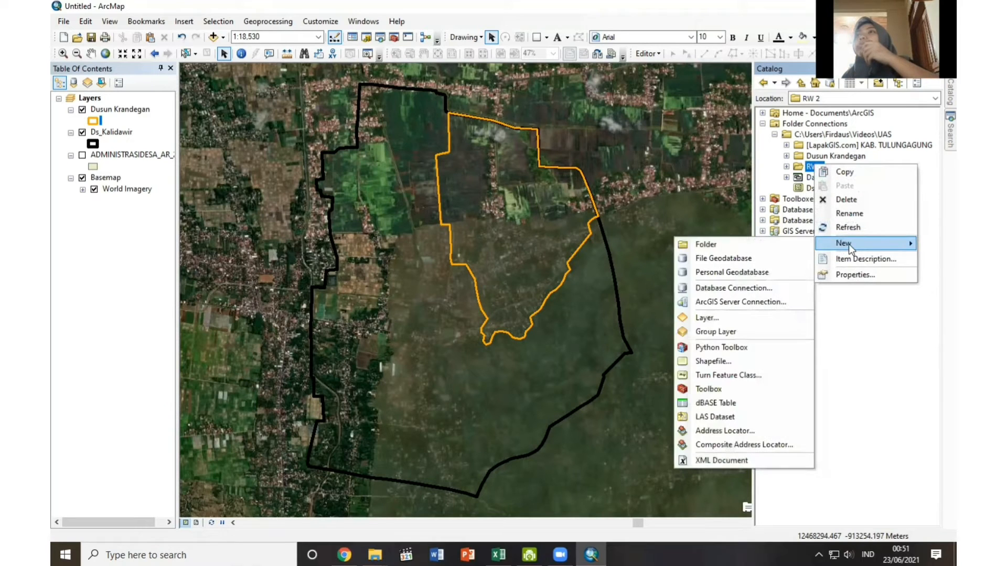
pyautogui.click(708, 362)
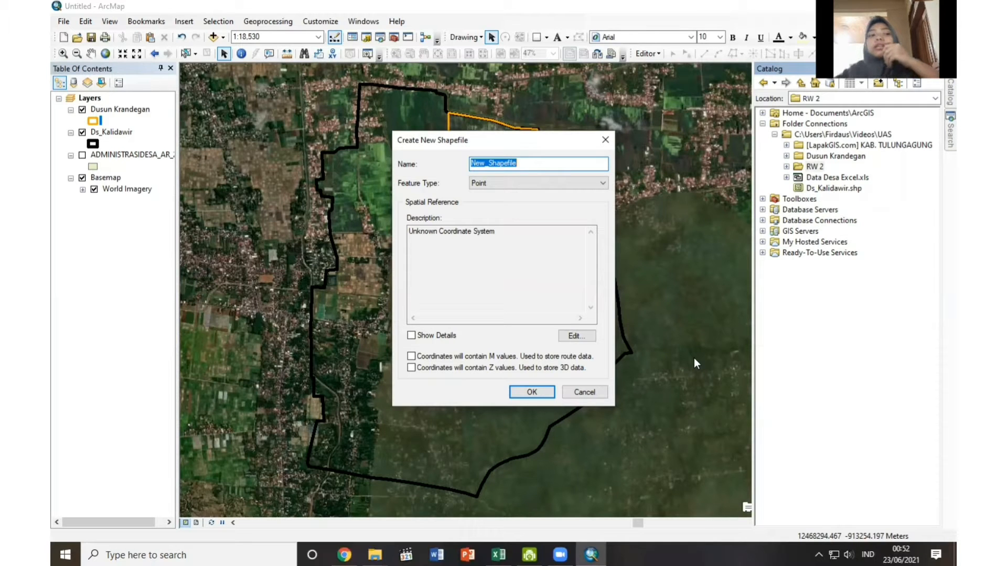
pyautogui.write('Batas_RW_2')
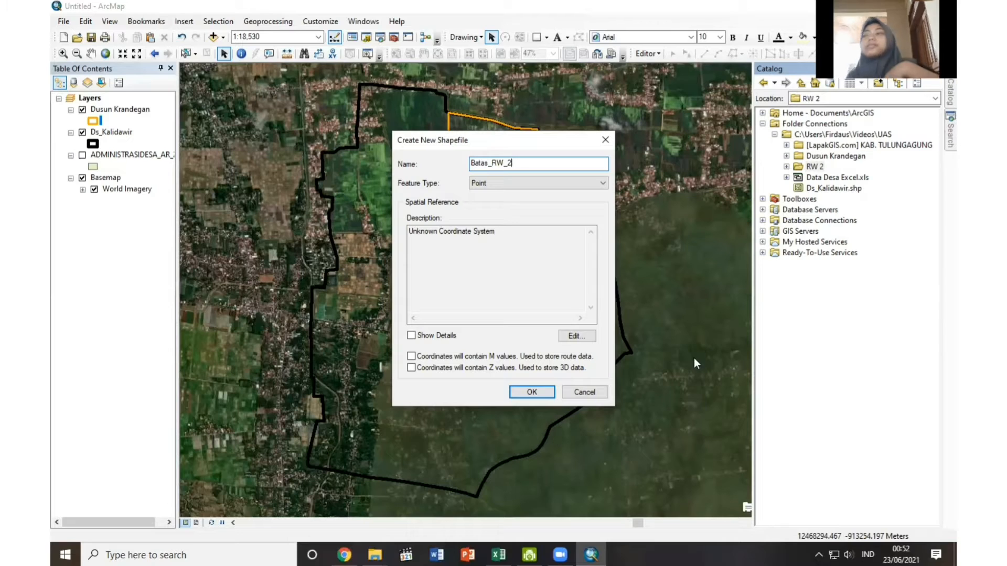
pyautogui.click(518, 183)
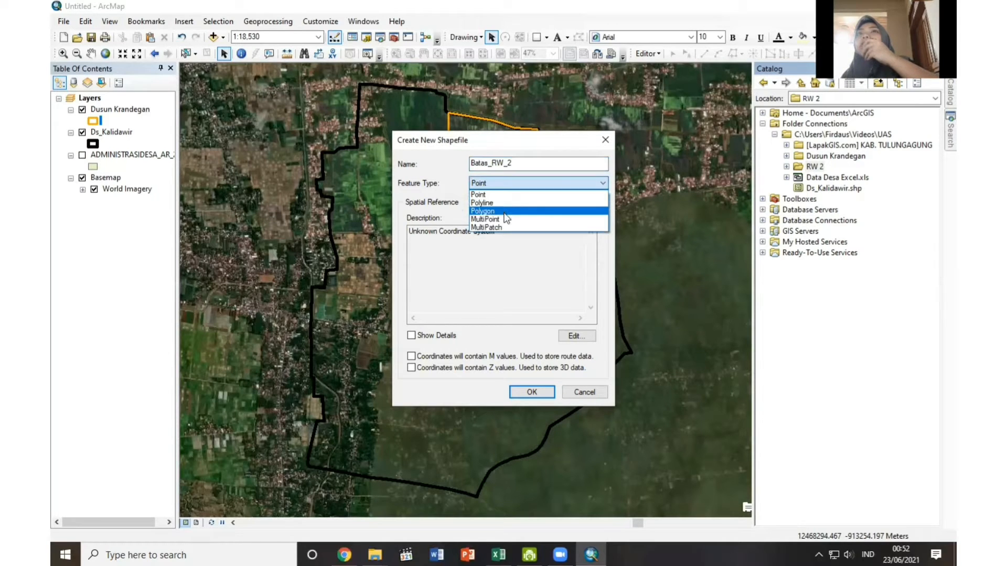
pyautogui.click(507, 212)
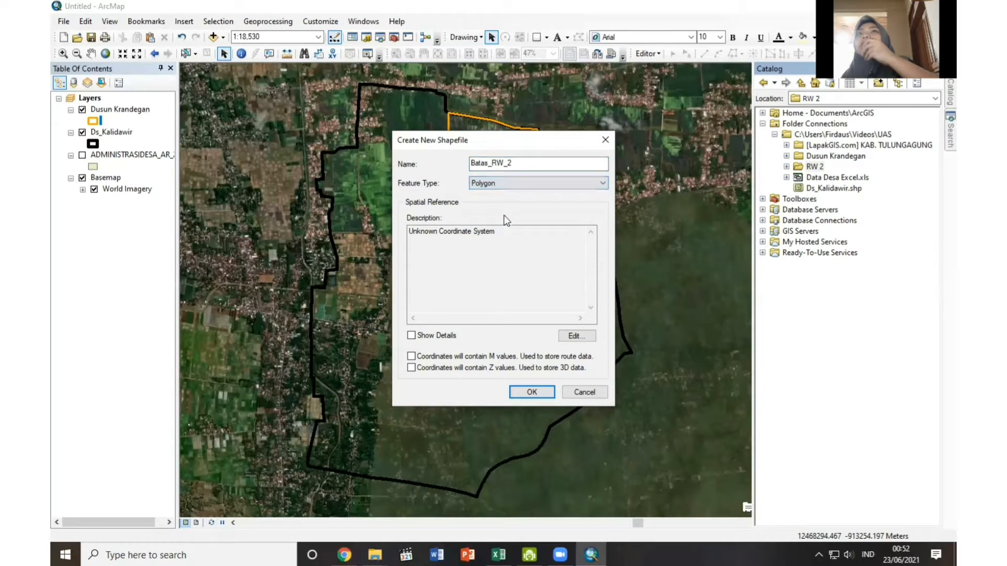
# Add WGS 1984 UTM Zone 49S to the favorites as the coordinate system of Batas_RW_2 and create the shapefile.
pyautogui.click(576, 337)
pyautogui.doubleClick(442, 190)
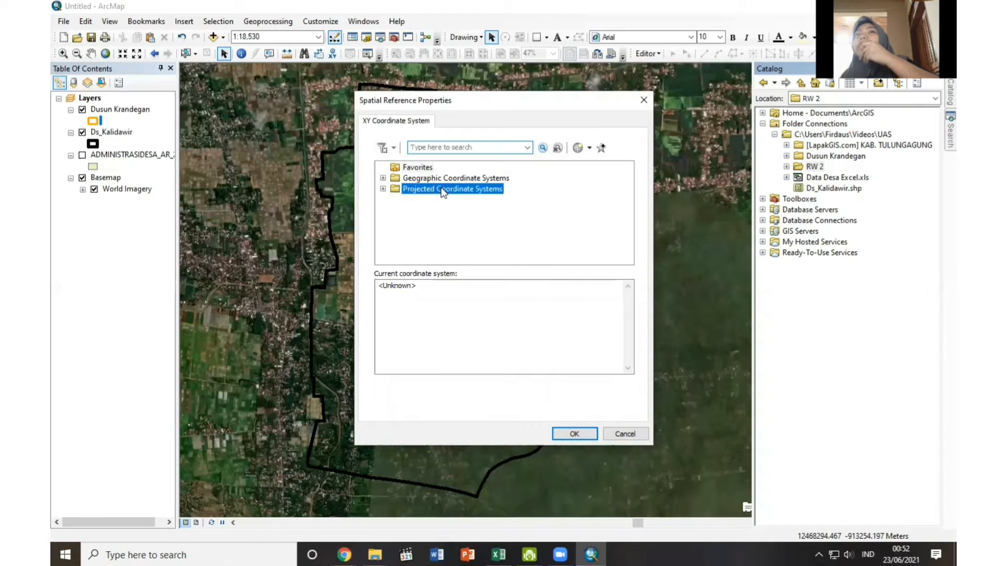
pyautogui.scroll(-2, 421, 225)
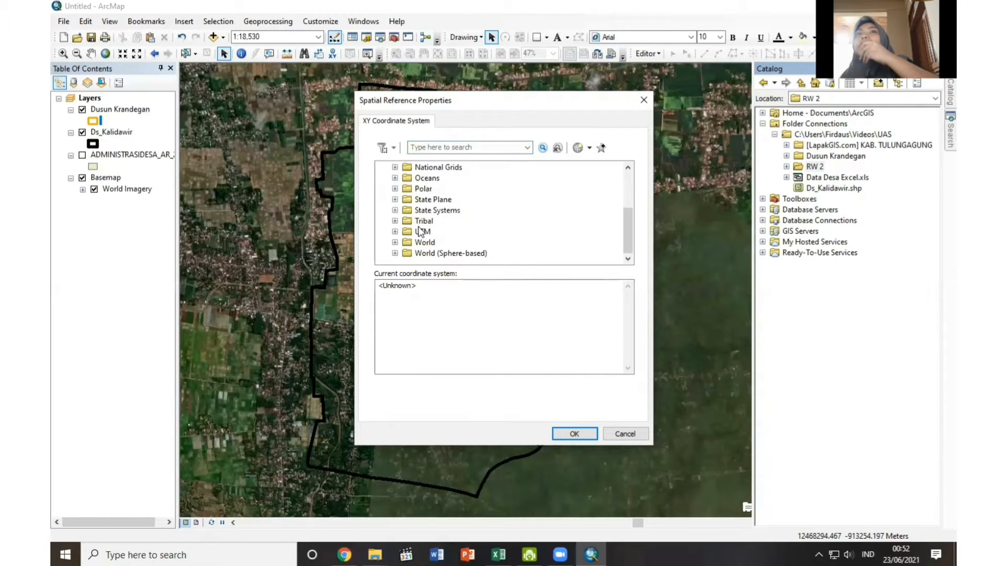
pyautogui.doubleClick(421, 231)
pyautogui.scroll(-3, 430, 230)
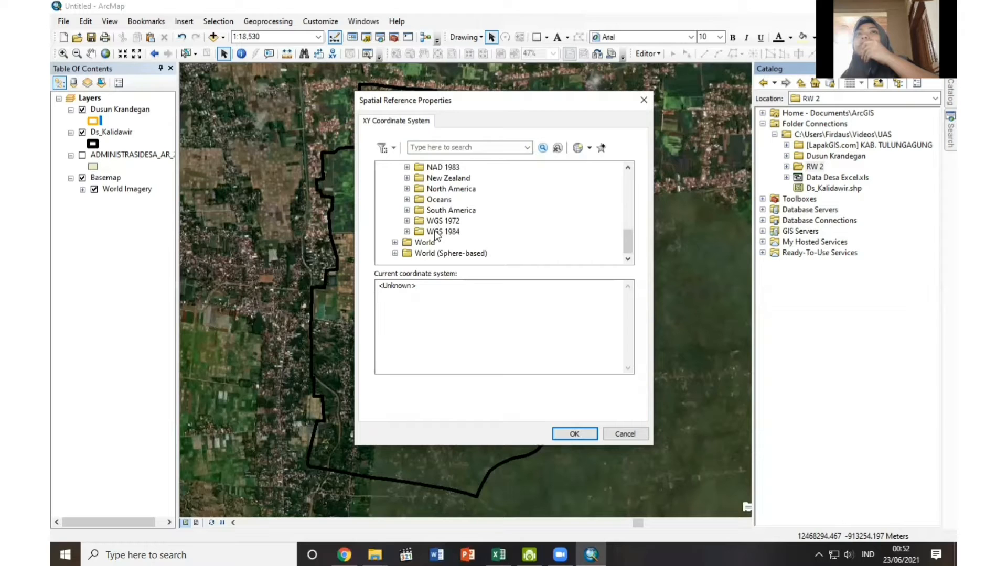
pyautogui.doubleClick(435, 233)
pyautogui.doubleClick(443, 255)
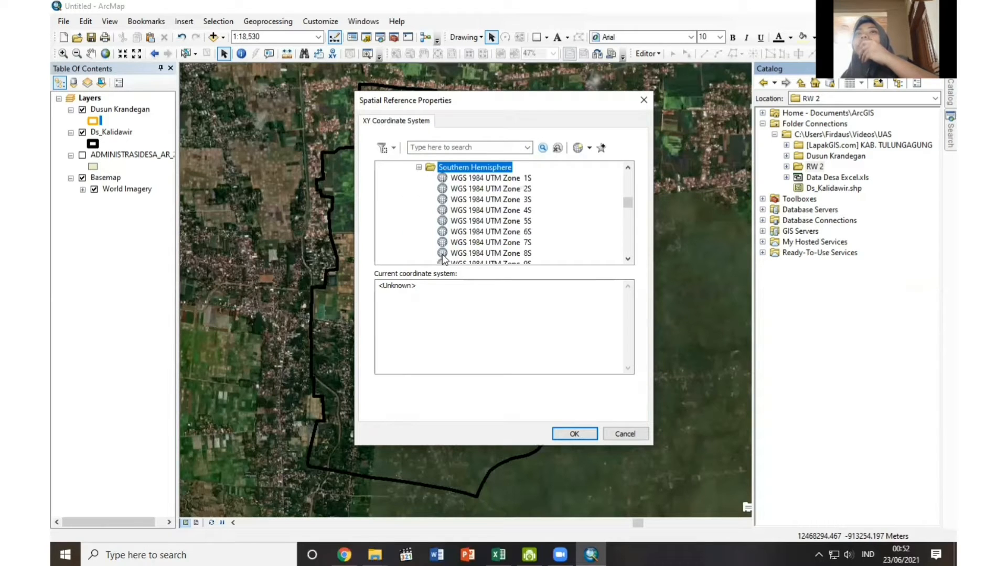
pyautogui.scroll(-8, 487, 220)
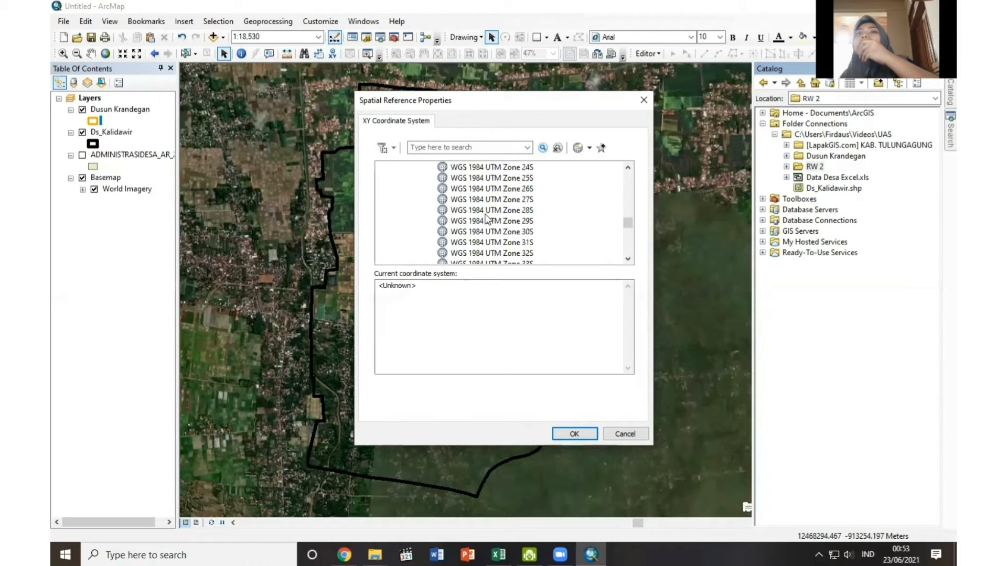
pyautogui.scroll(-5, 487, 219)
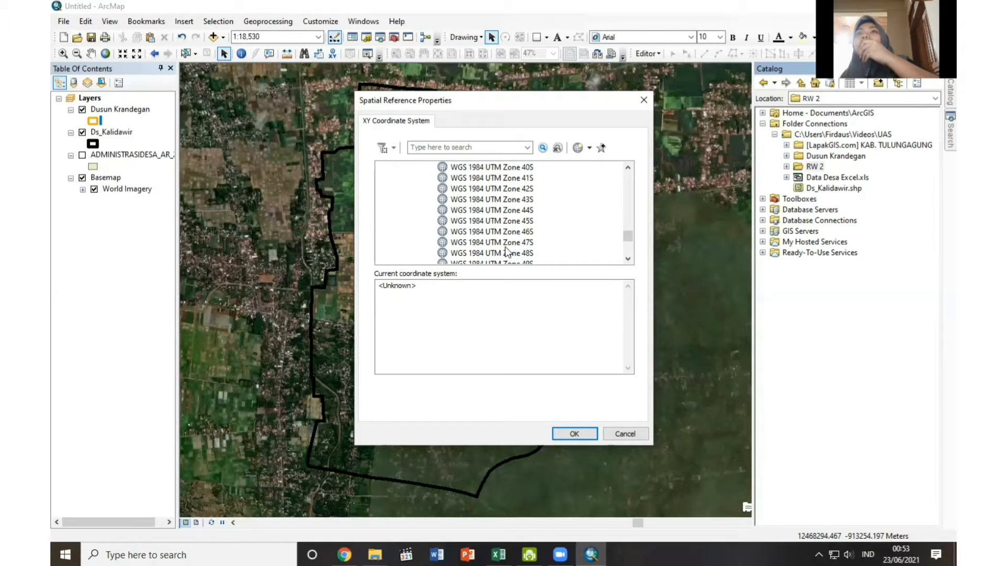
pyautogui.scroll(-3, 506, 251)
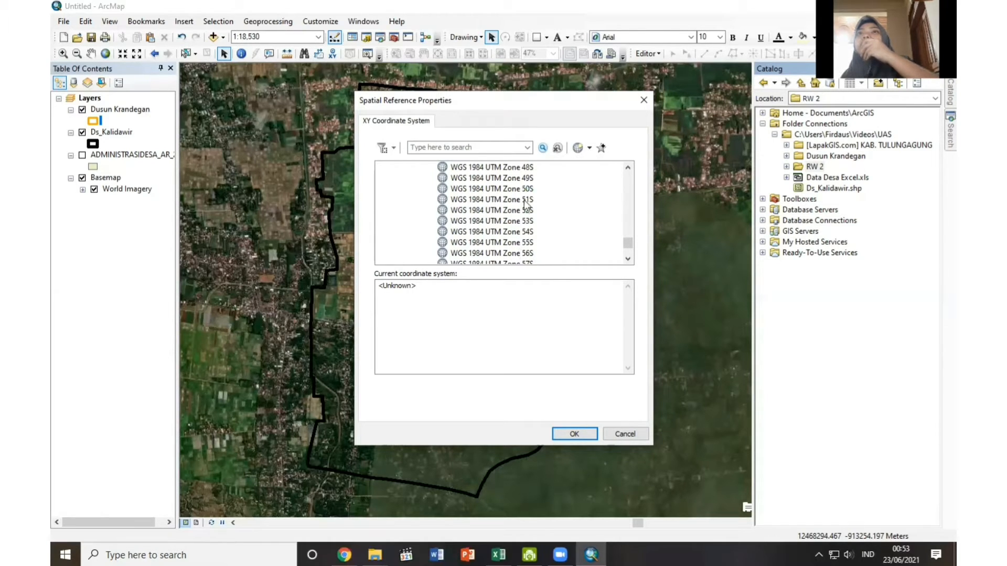
pyautogui.rightClick(527, 180)
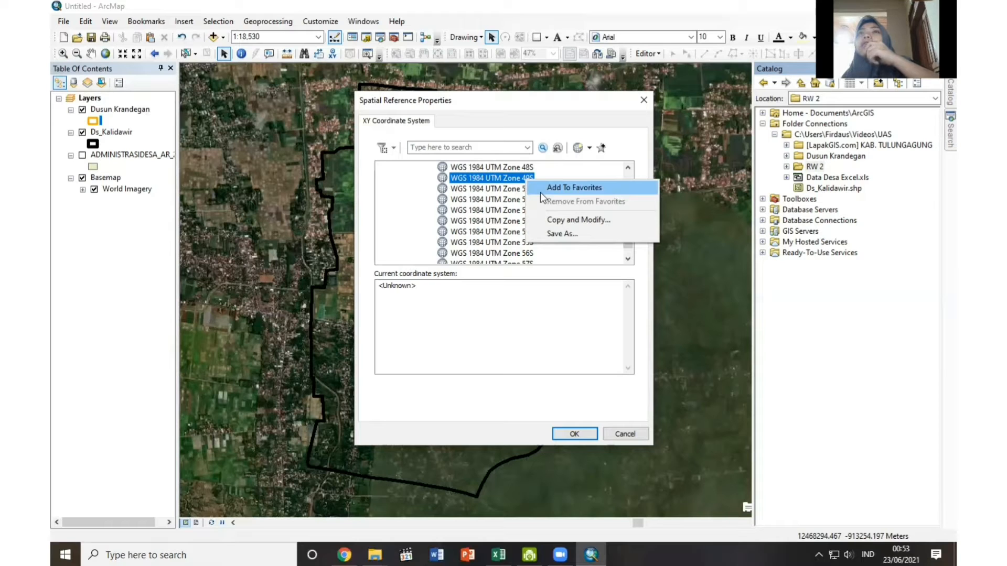
pyautogui.click(541, 192)
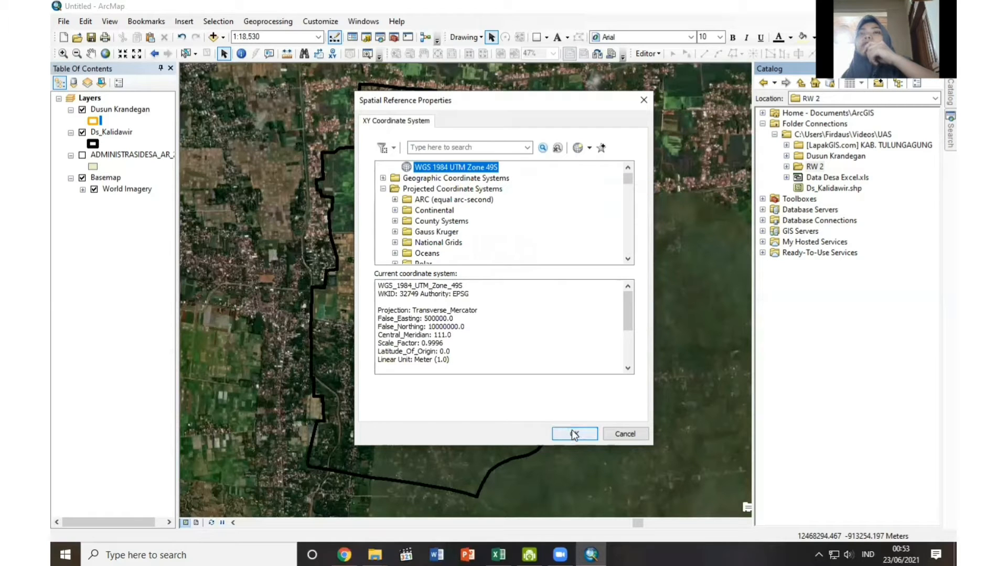
pyautogui.click(574, 434)
pyautogui.click(531, 392)
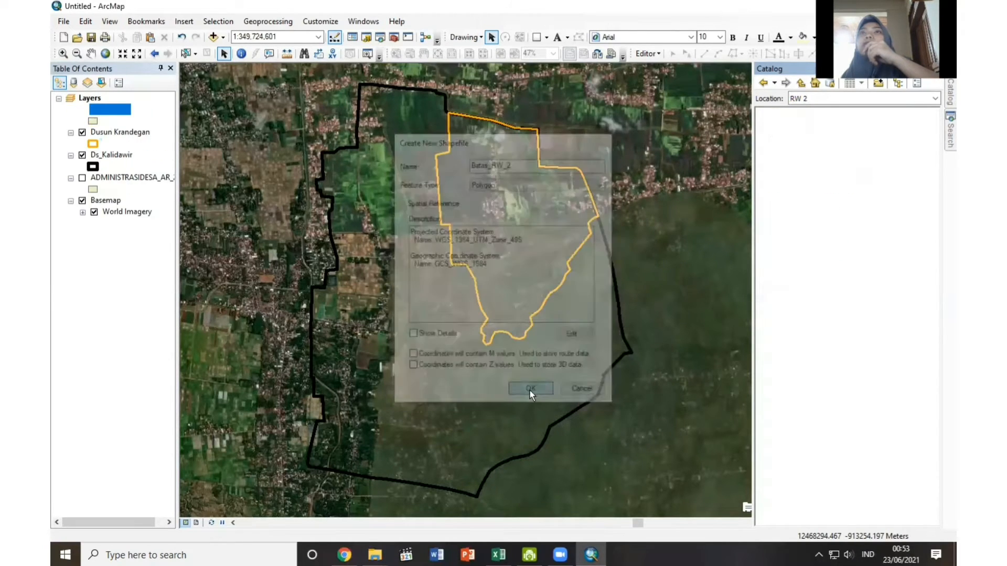
# Symbolize the Batas_RW_2 layer with no fill colour and a bright green outline of width 2.
pyautogui.click(93, 122)
pyautogui.click(637, 229)
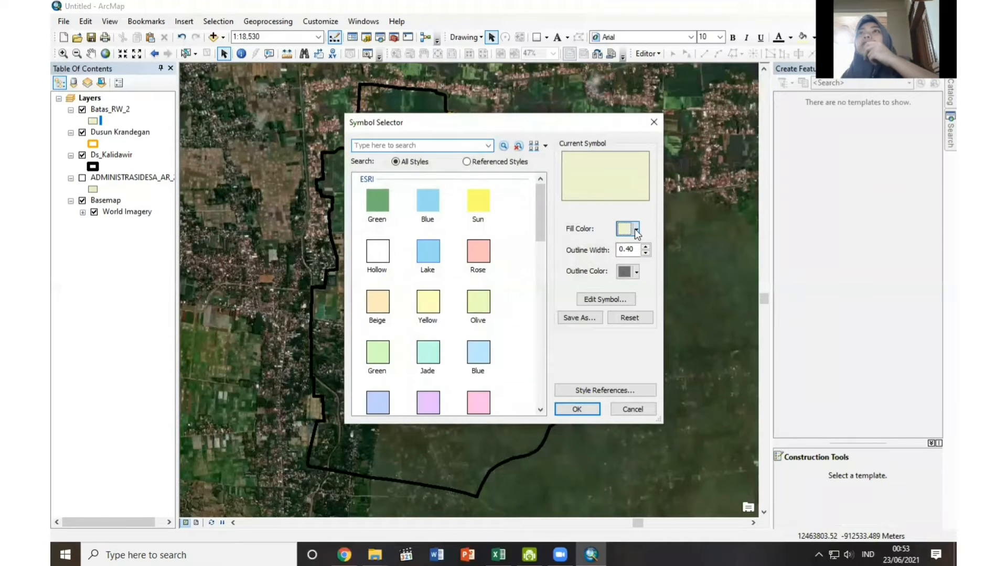
pyautogui.click(677, 247)
pyautogui.click(646, 248)
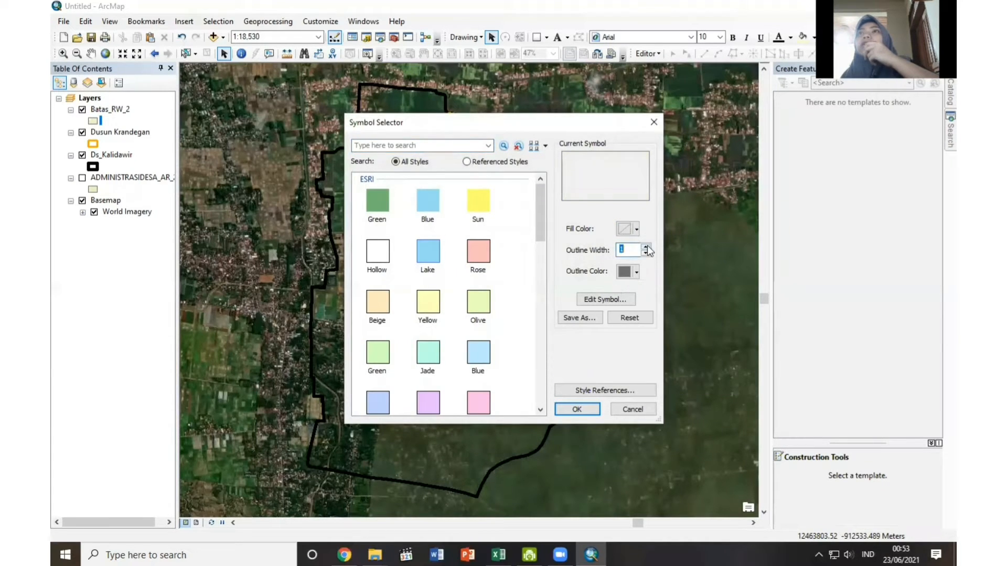
pyautogui.click(646, 248)
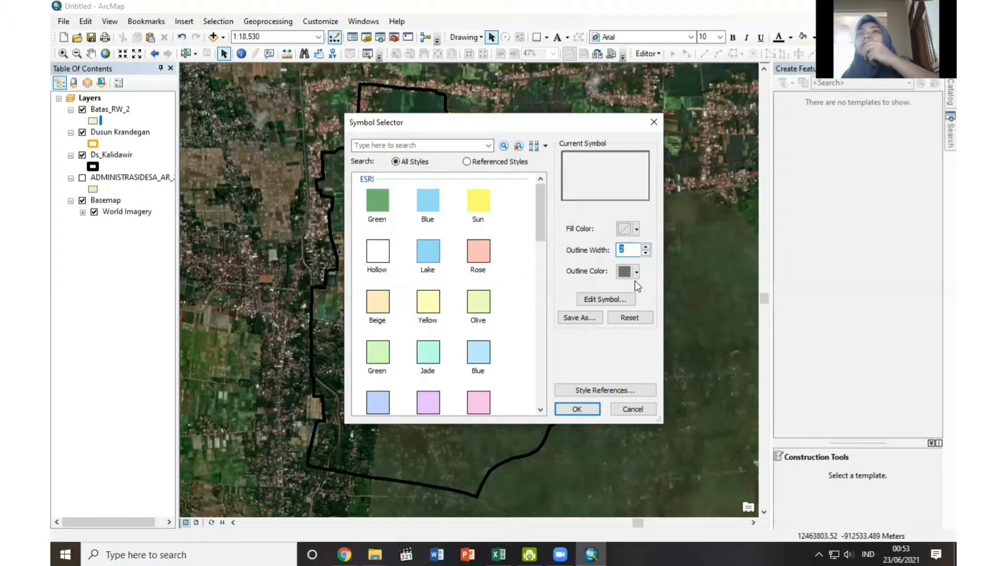
pyautogui.click(636, 271)
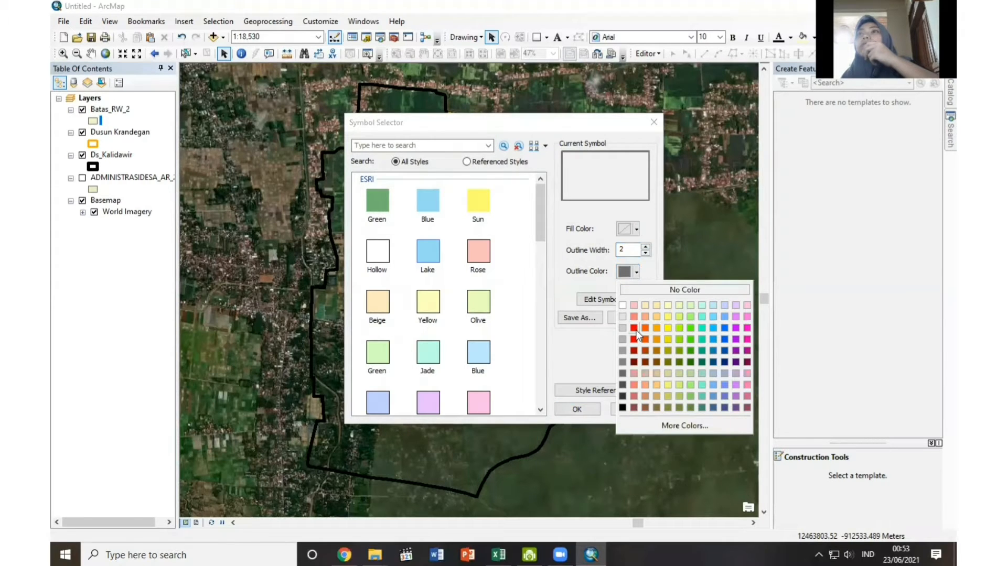
pyautogui.click(694, 329)
pyautogui.click(583, 410)
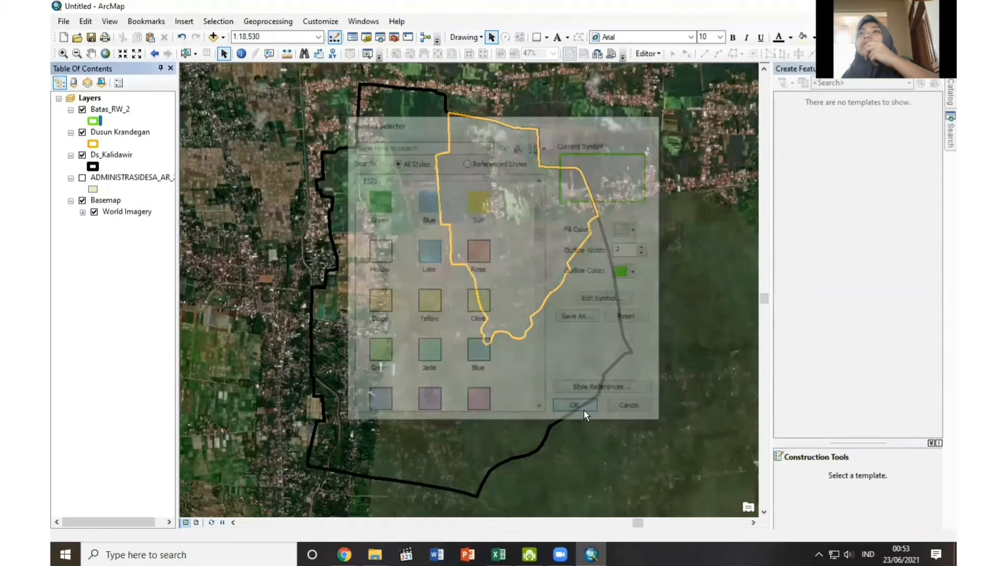
# Start an edit session on the Batas_RW_2 layer.
pyautogui.rightClick(93, 120)
pyautogui.rightClick(98, 111)
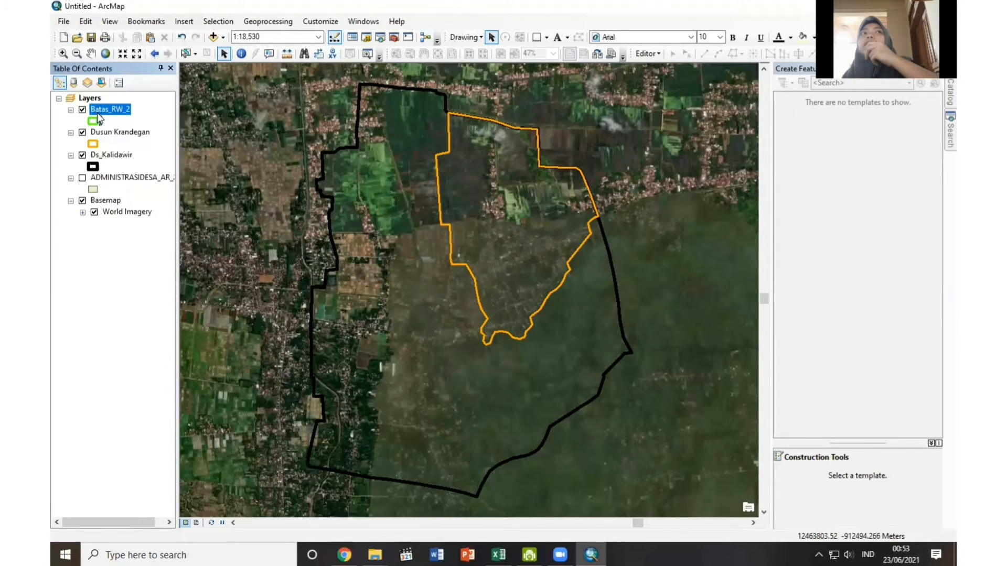
pyautogui.moveTo(157, 270)
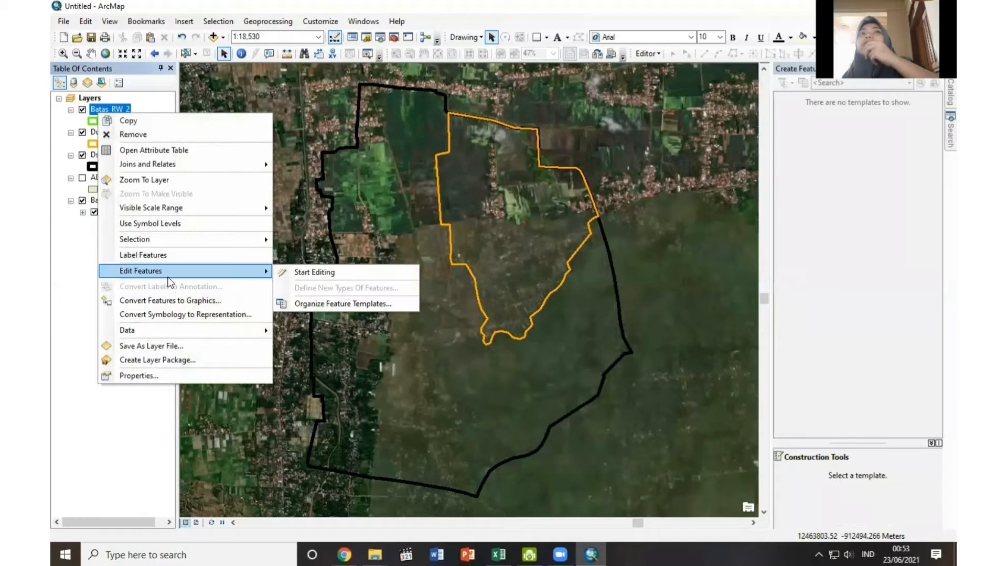
pyautogui.click(303, 276)
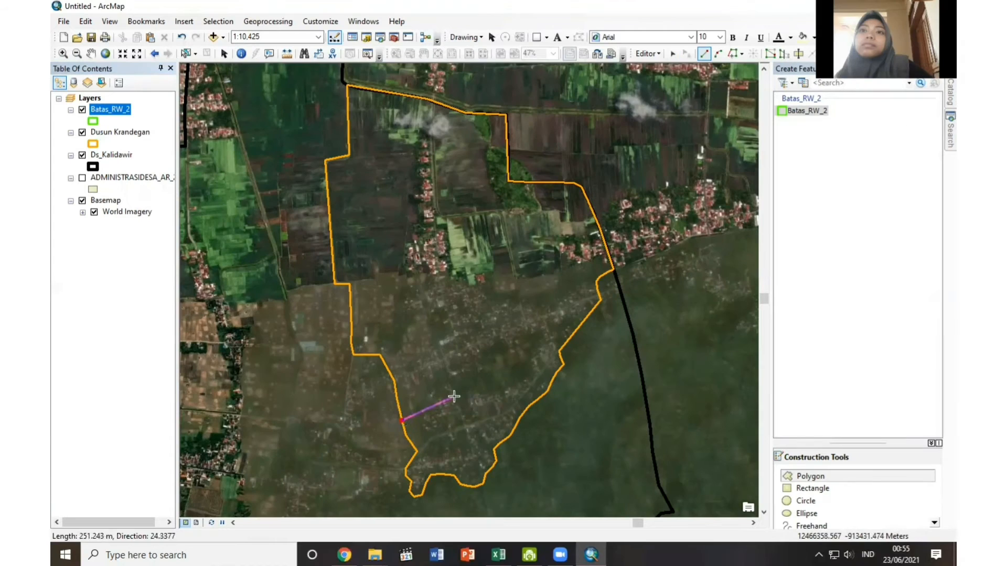
# Digitize the stepped southern edge of the RW 2 polygon from Dusun Krandegan's western boundary across to a vertex on its eastern boundary.
pyautogui.click(456, 399)
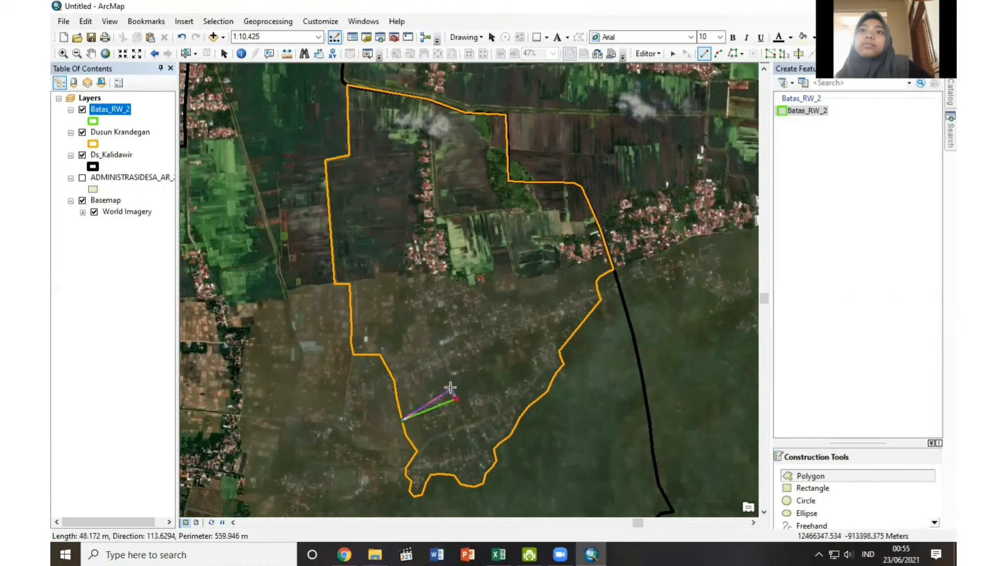
pyautogui.click(444, 359)
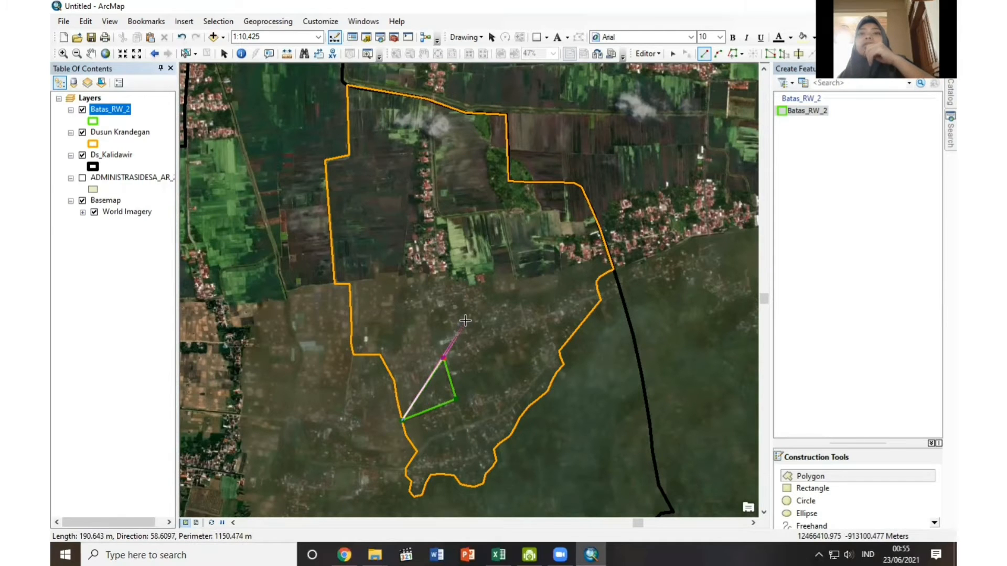
pyautogui.hotkey('ctrl', 'z')
pyautogui.click(449, 380)
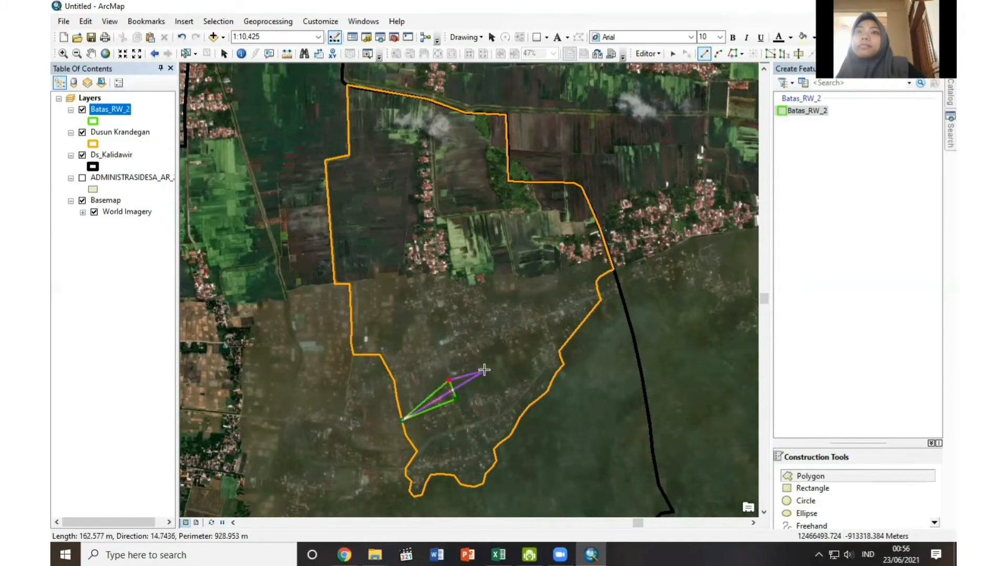
pyautogui.click(486, 371)
pyautogui.click(484, 354)
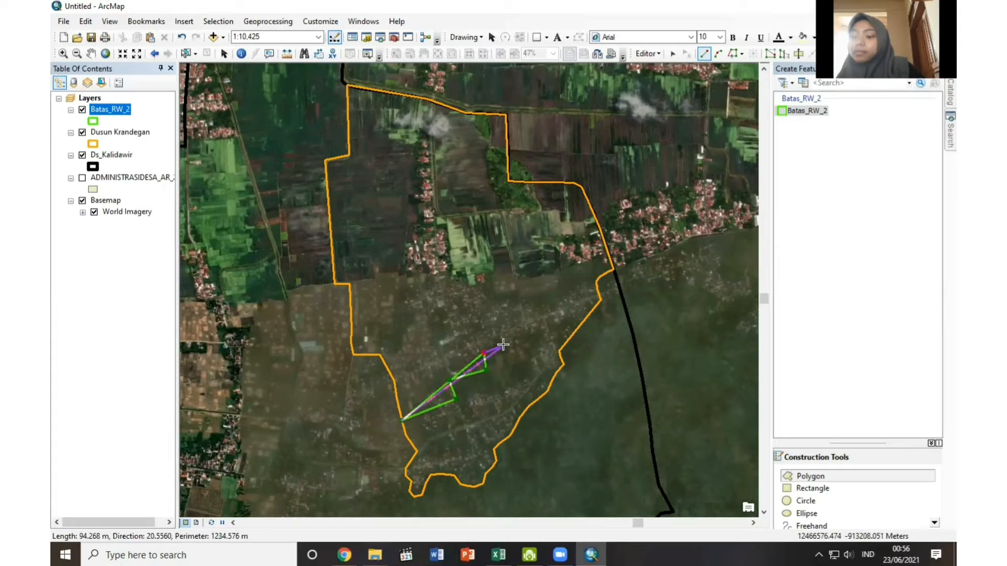
pyautogui.click(500, 347)
pyautogui.click(509, 357)
pyautogui.click(519, 355)
pyautogui.click(516, 342)
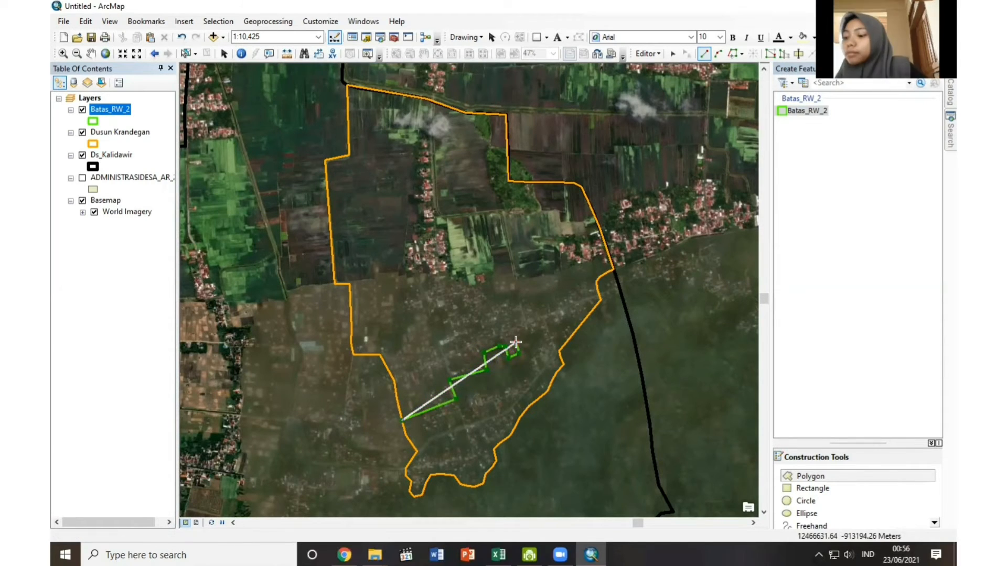
pyautogui.click(524, 341)
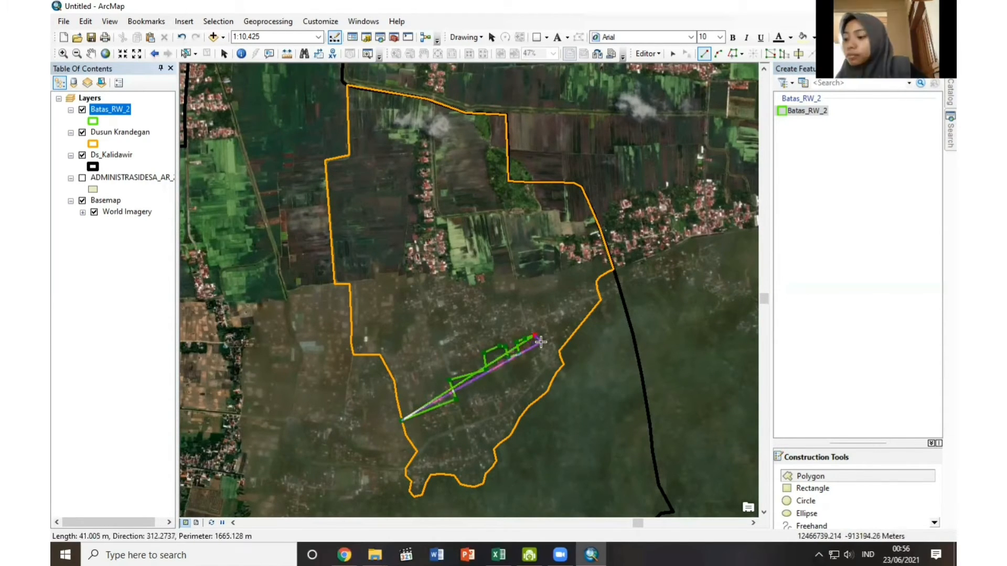
pyautogui.click(534, 335)
pyautogui.click(559, 366)
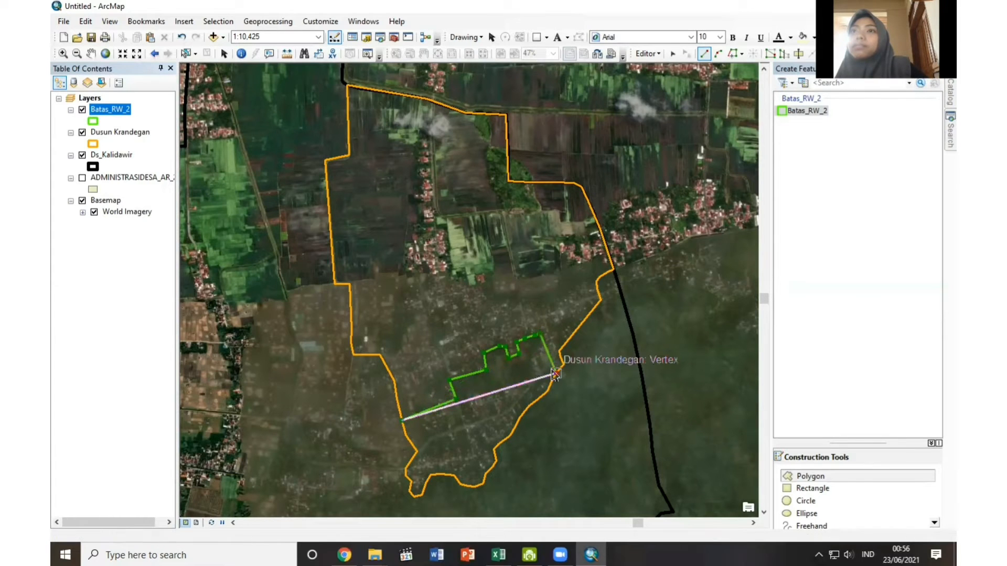
# Continue the RW 2 polygon northward along Dusun Krandegan's eastern boundary, snapping to its vertices, up to the northeastern settlement.
pyautogui.click(560, 350)
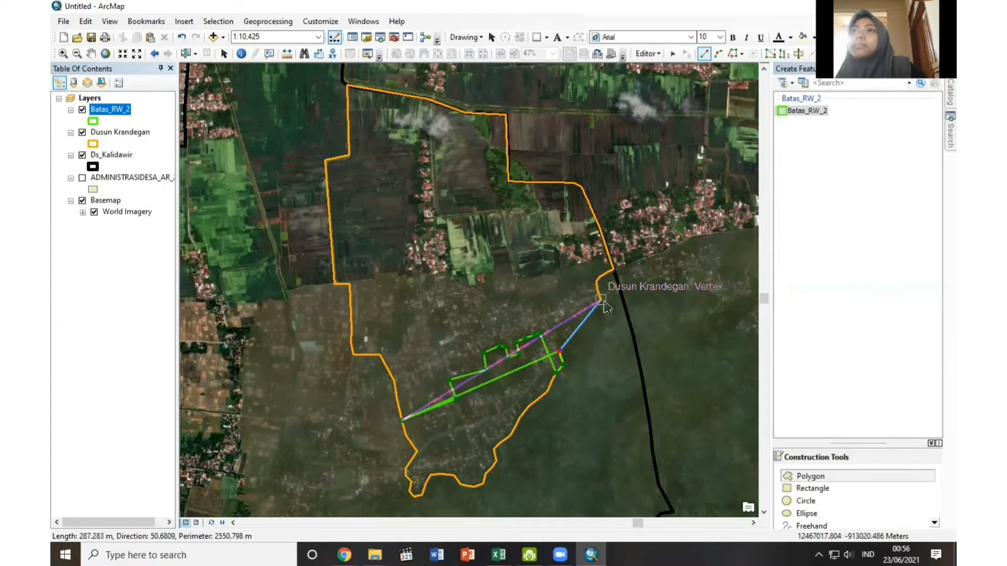
pyautogui.click(598, 283)
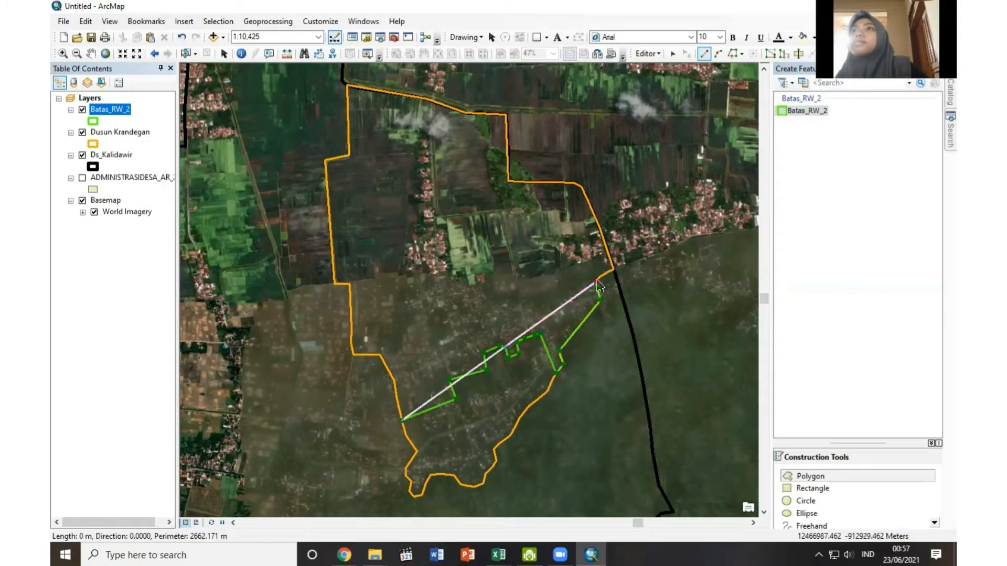
pyautogui.click(613, 269)
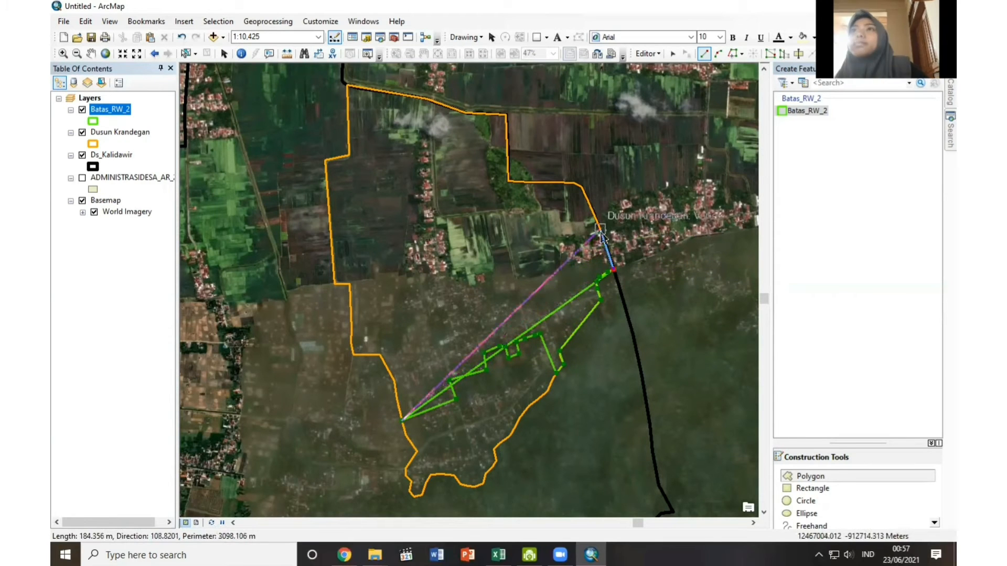
pyautogui.click(597, 222)
# Trace the RW 2 polygon around the western side of the northeastern settlement and back to its southern edge.
pyautogui.click(583, 226)
pyautogui.click(580, 234)
pyautogui.click(565, 236)
pyautogui.click(556, 241)
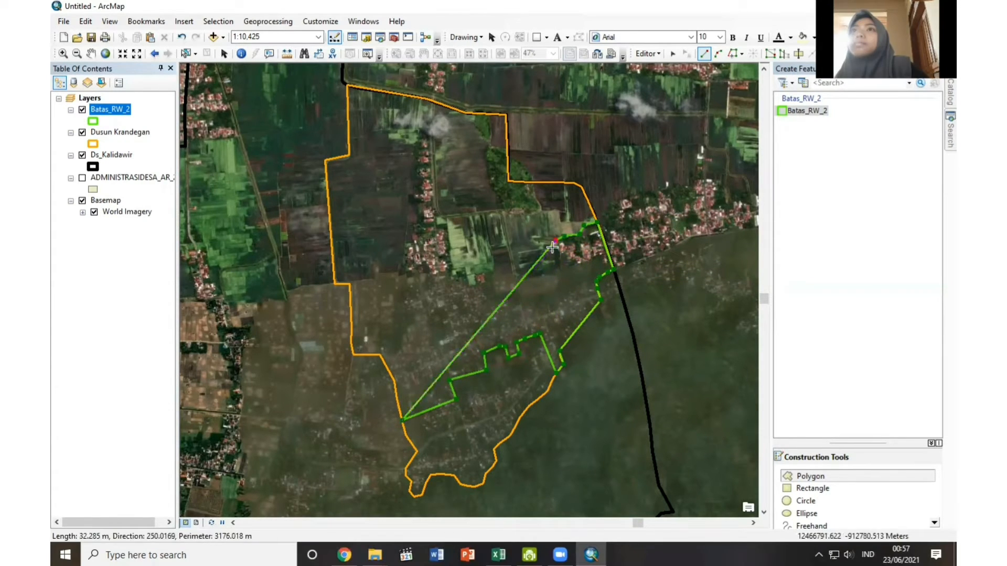
pyautogui.click(552, 253)
pyautogui.click(559, 260)
pyautogui.click(569, 263)
pyautogui.click(576, 268)
pyautogui.click(586, 268)
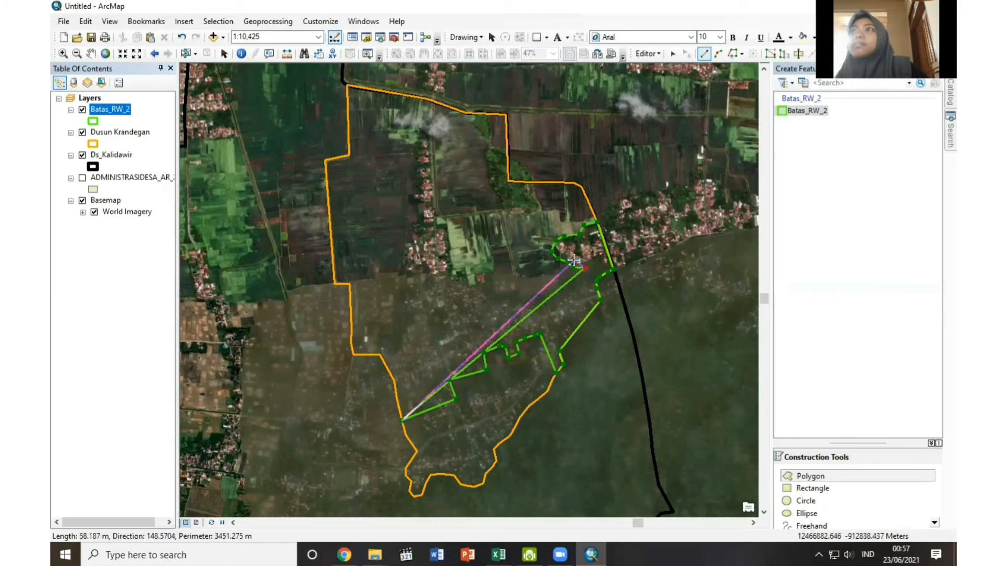
pyautogui.click(589, 274)
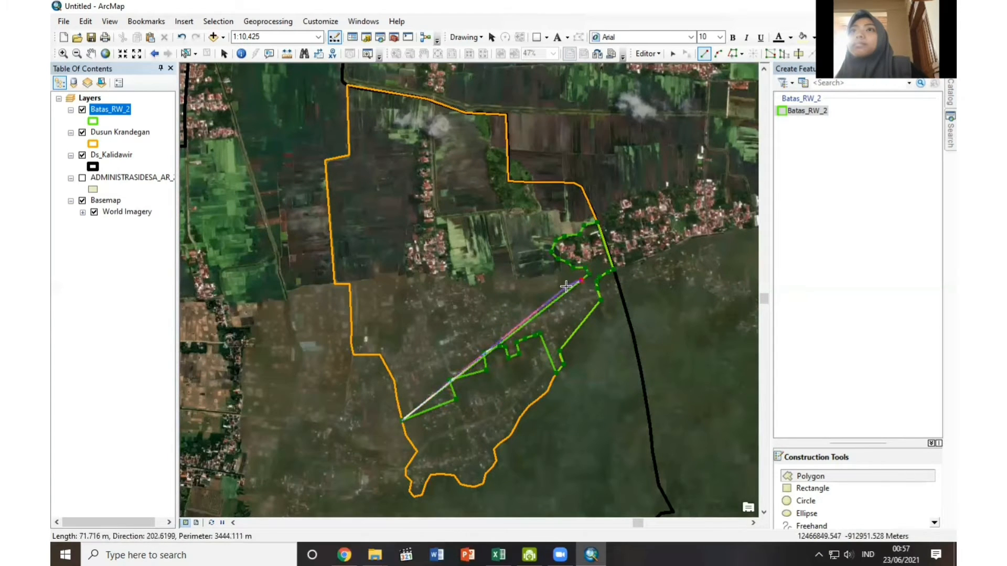
# Digitize RW 2's northern edge westward to the vertex on Dusun Krandegan's western boundary and finish the polygon sketch.
pyautogui.click(577, 280)
pyautogui.click(566, 286)
pyautogui.click(548, 297)
pyautogui.click(531, 299)
pyautogui.click(519, 300)
pyautogui.click(511, 301)
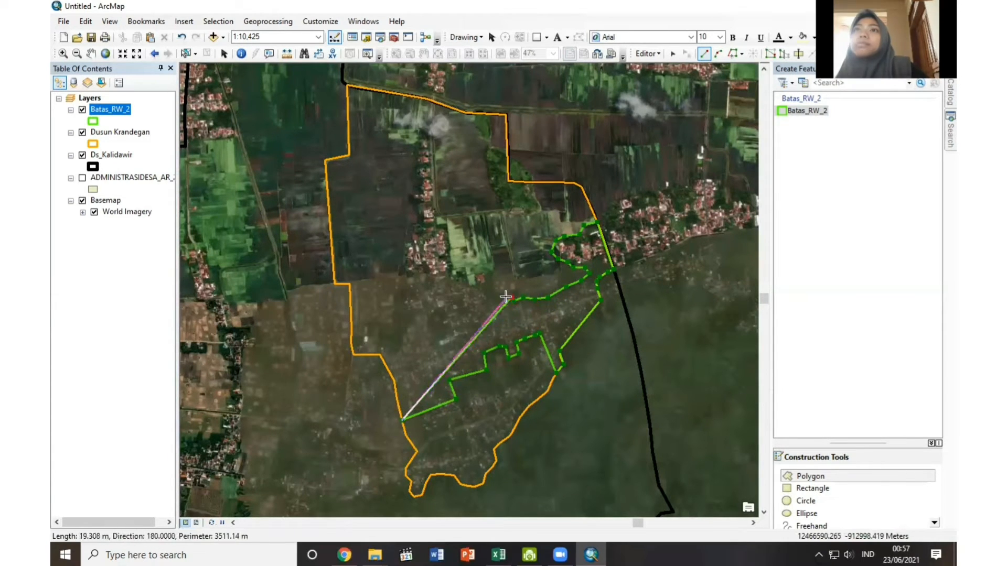
pyautogui.click(481, 308)
pyautogui.click(474, 311)
pyautogui.click(451, 316)
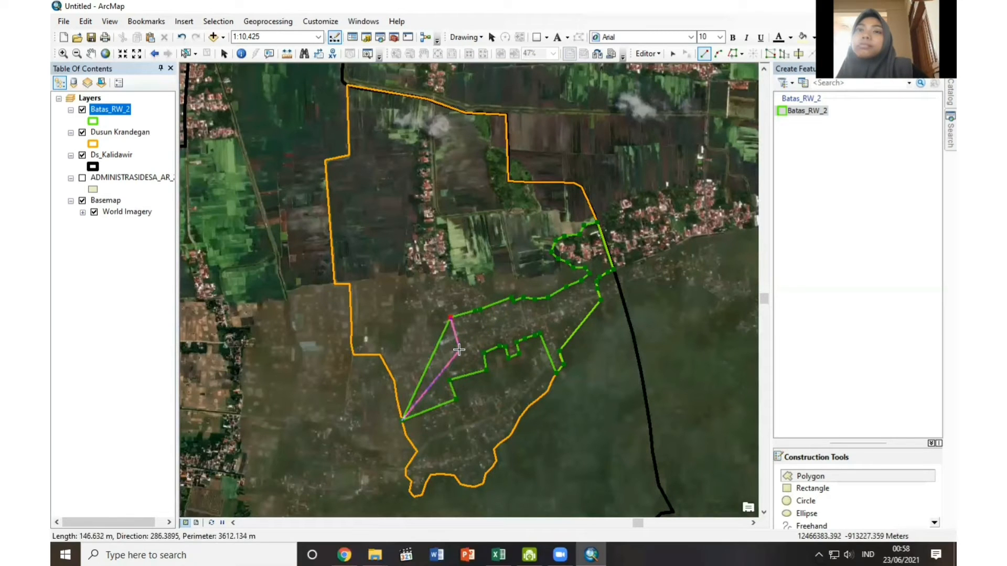
pyautogui.click(460, 350)
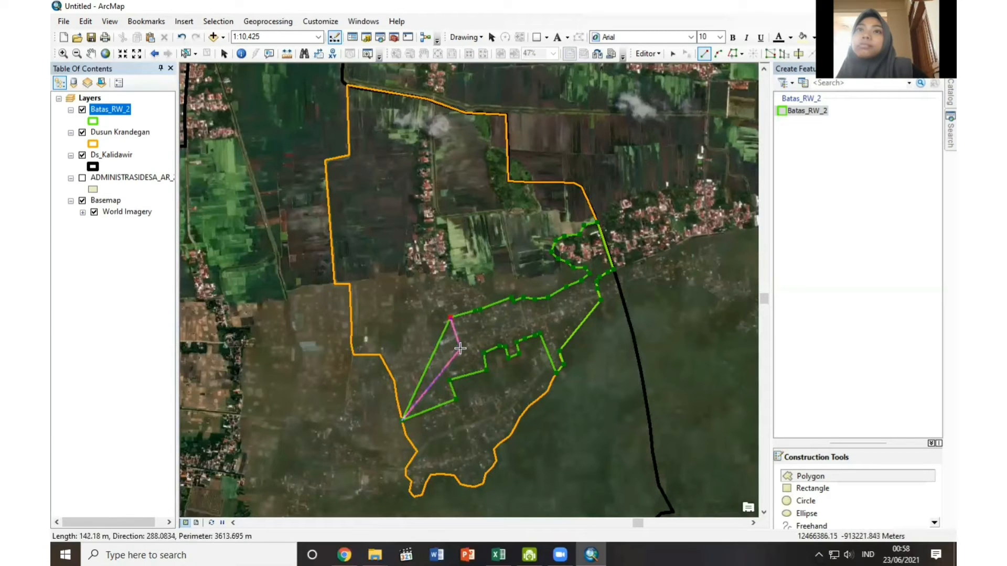
pyautogui.click(394, 381)
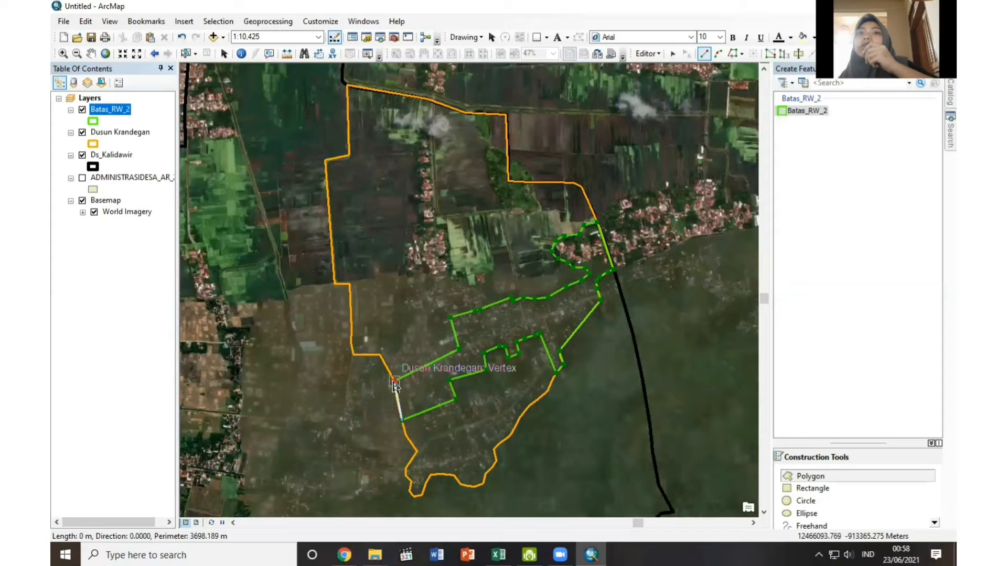
pyautogui.rightClick(394, 384)
pyautogui.click(415, 345)
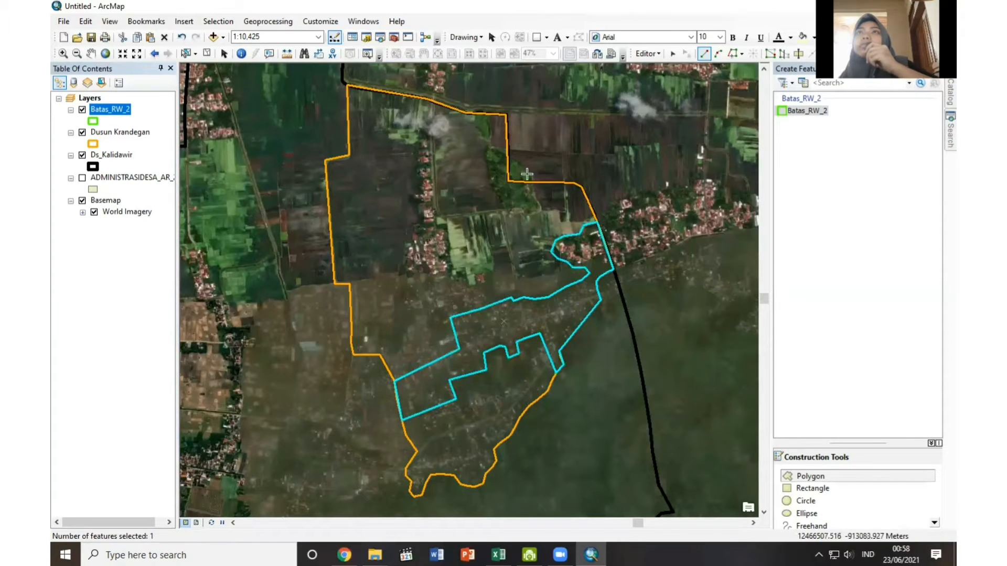
# Save the edits to the Batas_RW_2 layer and stop editing.
pyautogui.click(650, 54)
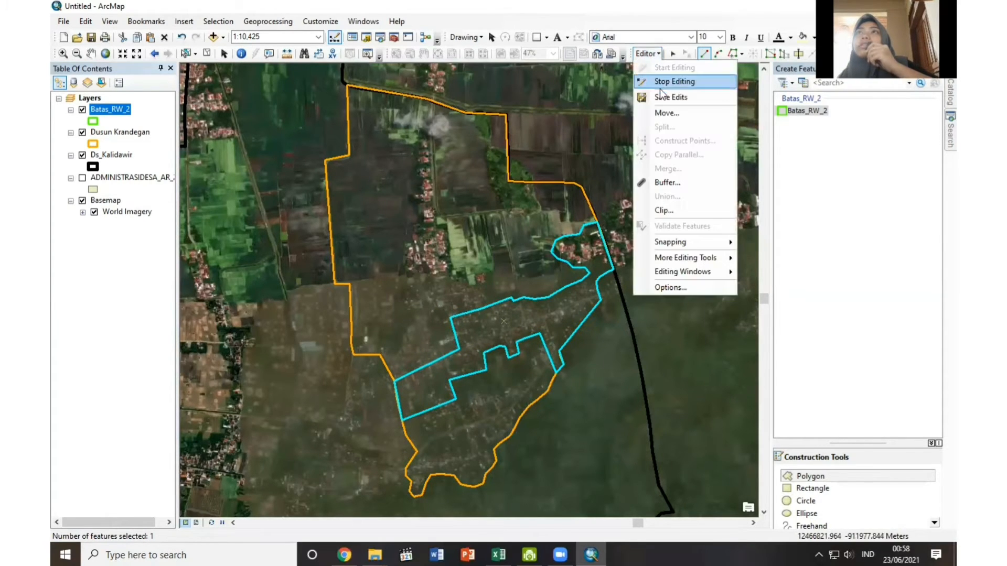
pyautogui.click(661, 94)
pyautogui.click(650, 54)
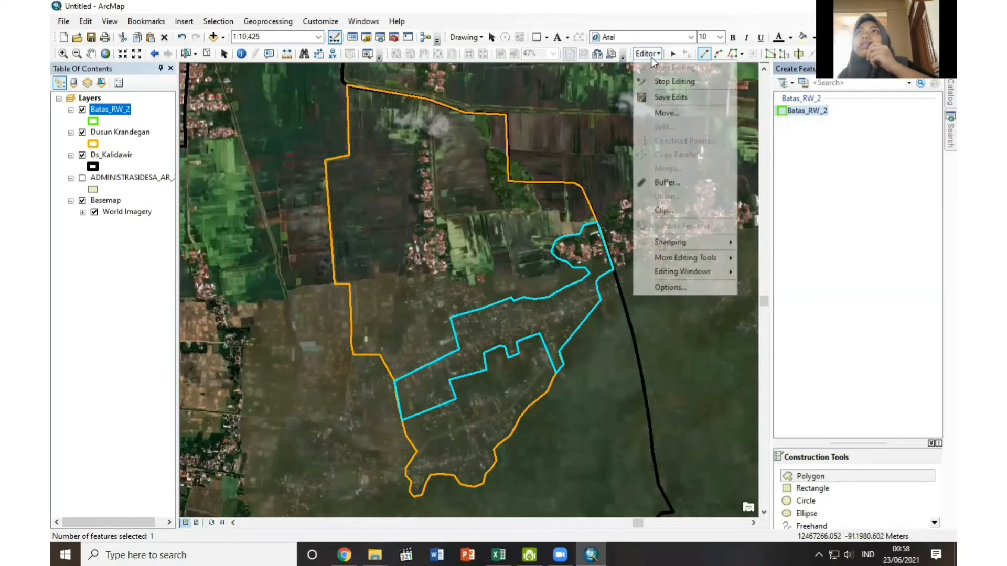
pyautogui.click(656, 81)
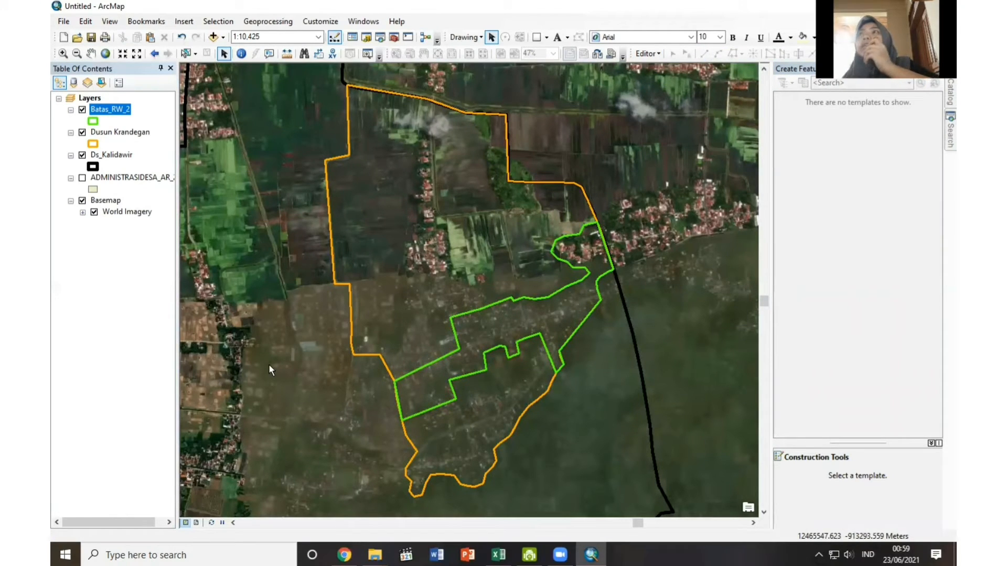
# Create a new folder named Batas RT inside the connected UAS folder.
pyautogui.click(950, 93)
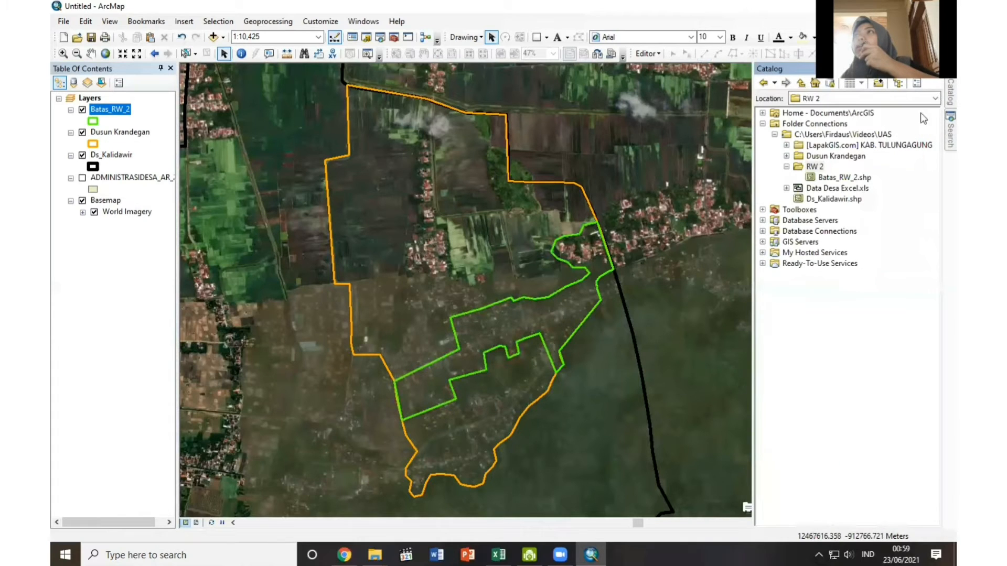
pyautogui.rightClick(858, 137)
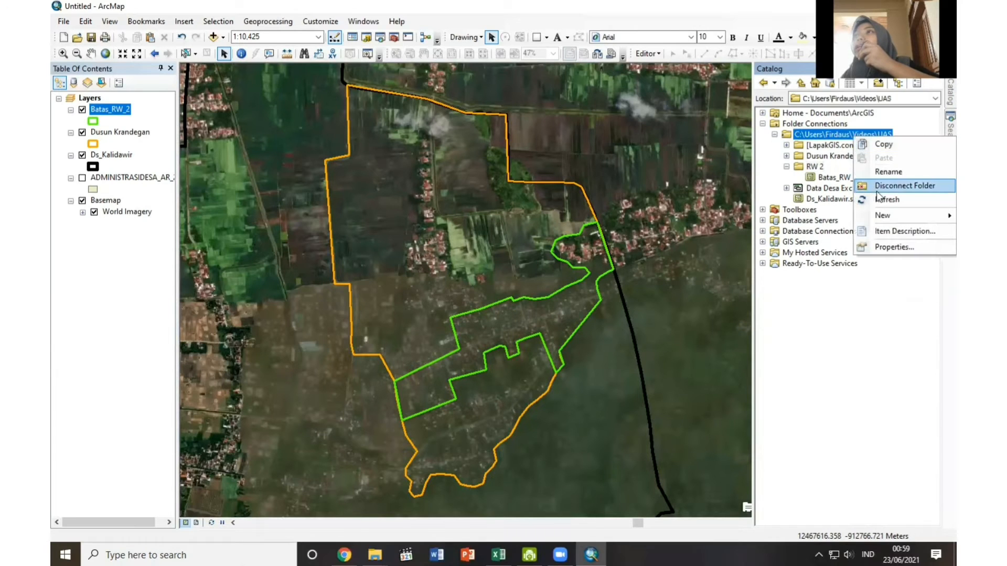
pyautogui.moveTo(828, 213)
pyautogui.click(753, 218)
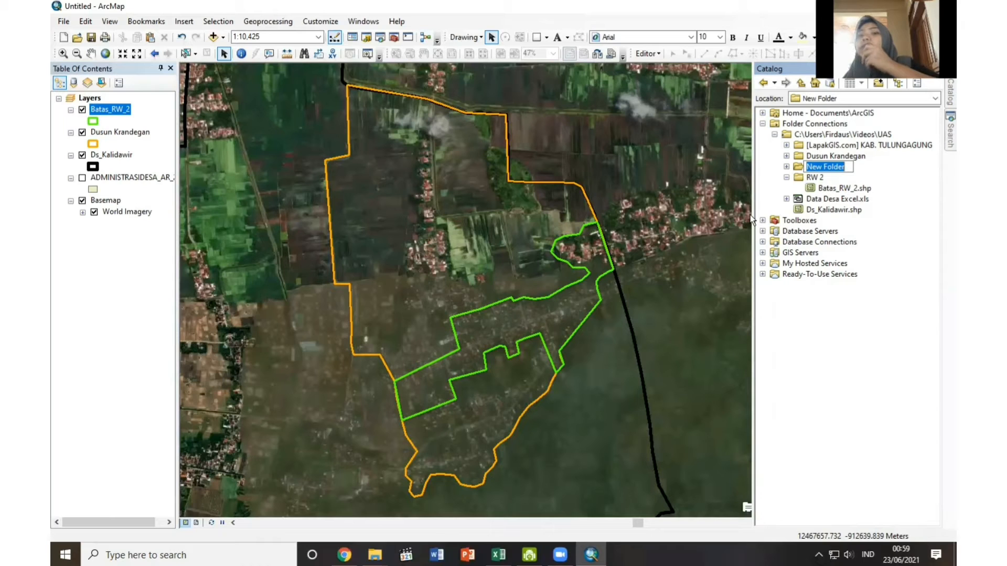
pyautogui.write('Batas')
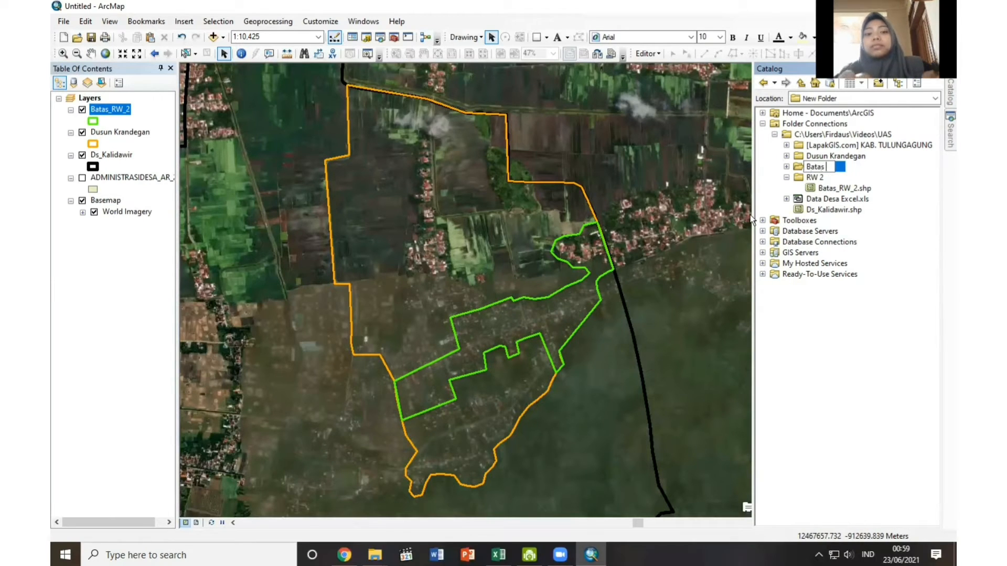
pyautogui.write(' RT')
pyautogui.press('Return')
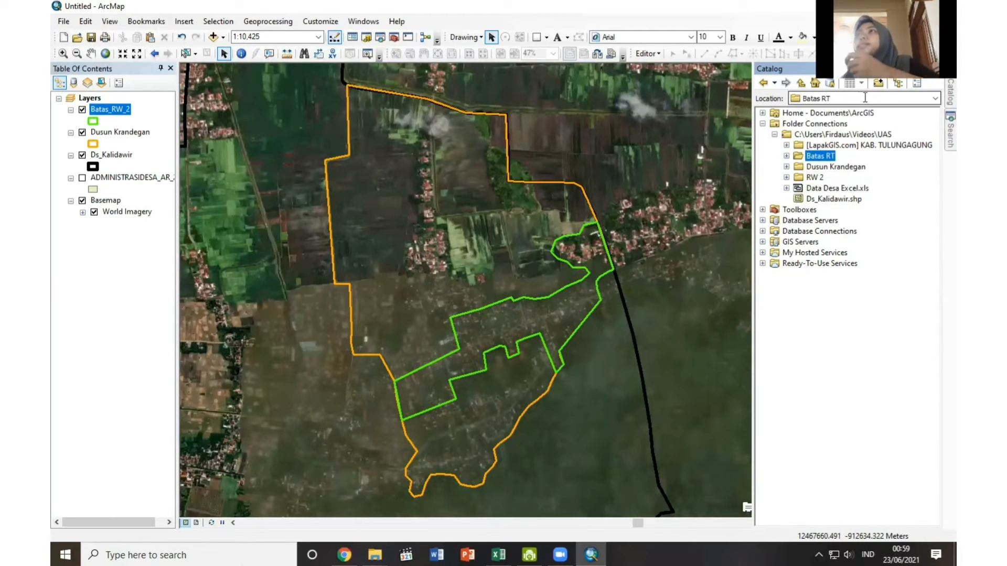
# Set up a new shapefile in the Batas RT folder named Batas_RT with the Polygon feature type.
pyautogui.rightClick(813, 155)
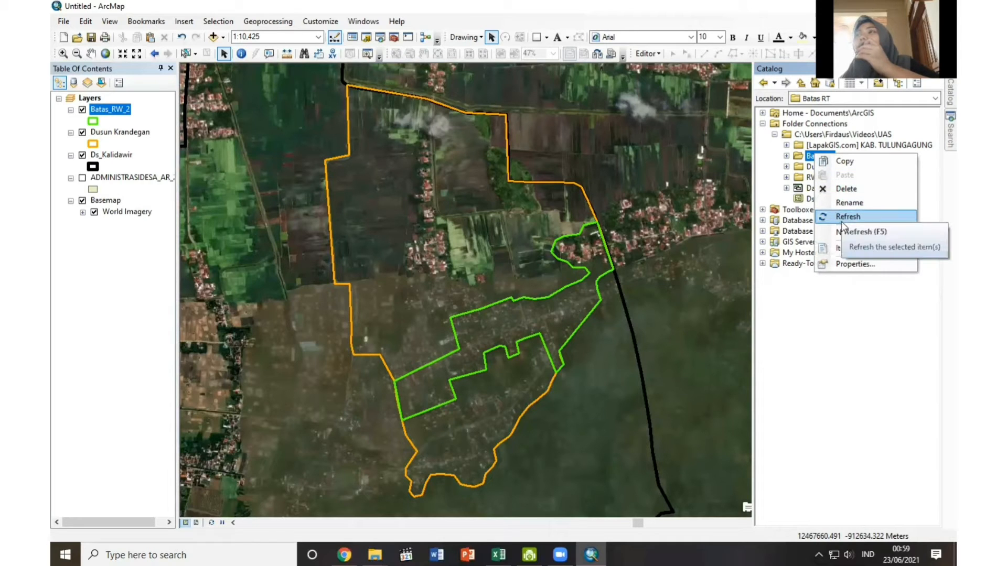
pyautogui.moveTo(841, 232)
pyautogui.click(714, 350)
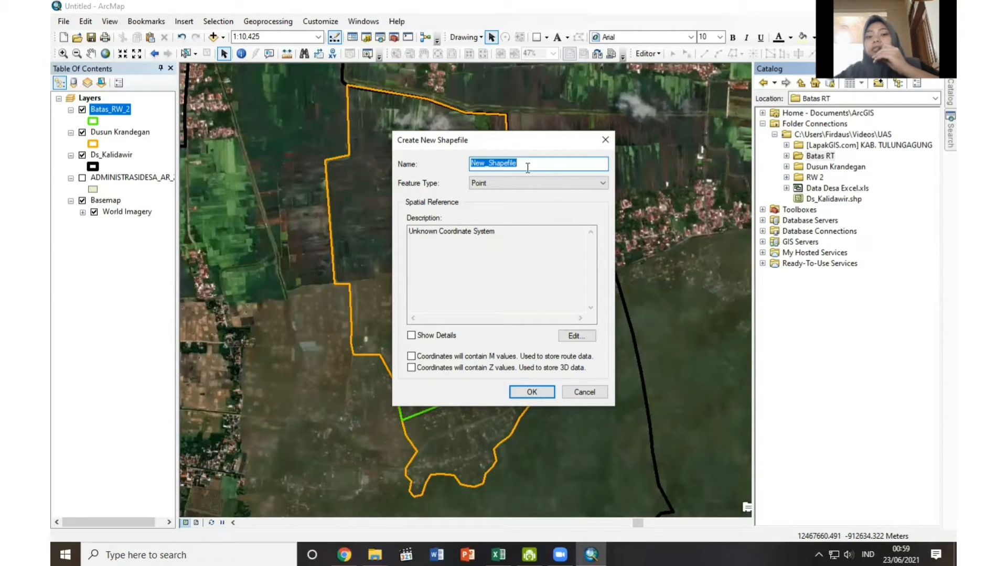
pyautogui.write('Batas_RT')
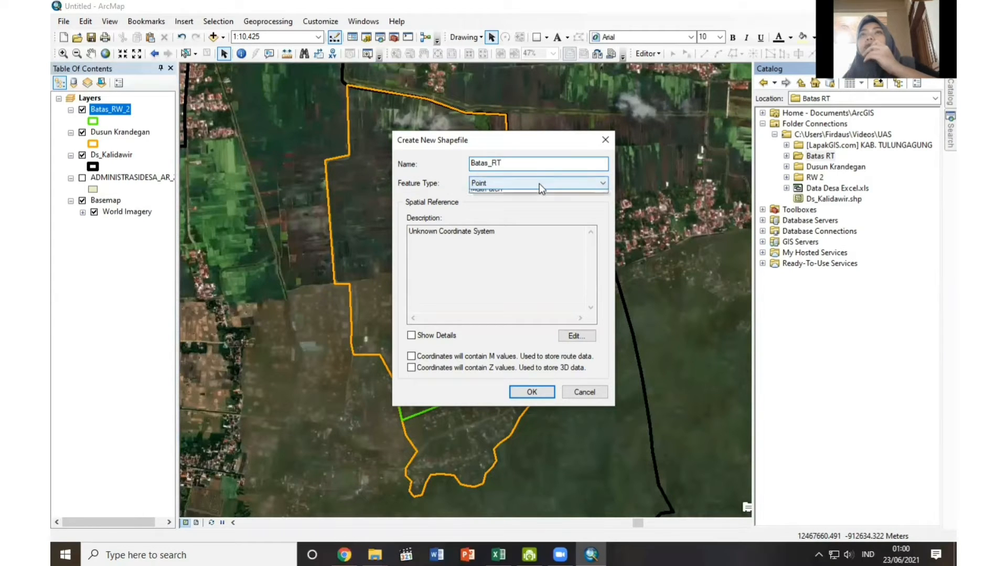
pyautogui.click(539, 183)
pyautogui.click(491, 209)
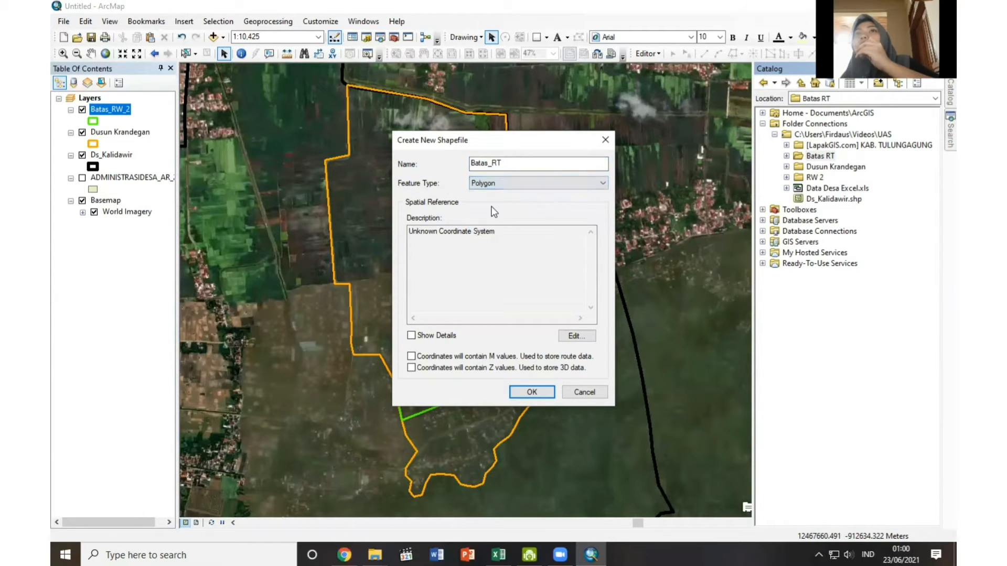
# Assign the WGS 1984 UTM Zone 49S coordinate system to Batas_RT and create the shapefile.
pyautogui.click(577, 335)
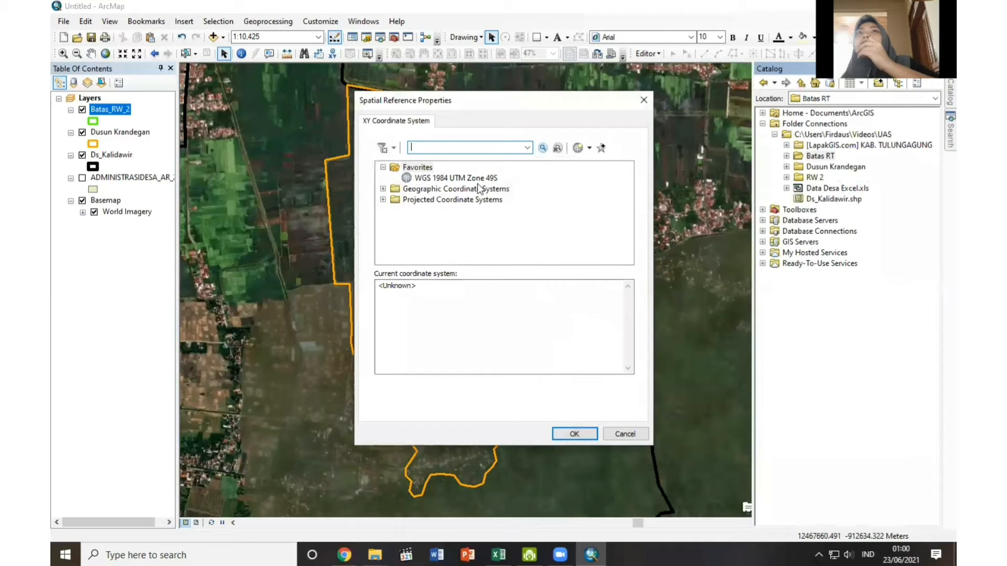
pyautogui.click(474, 179)
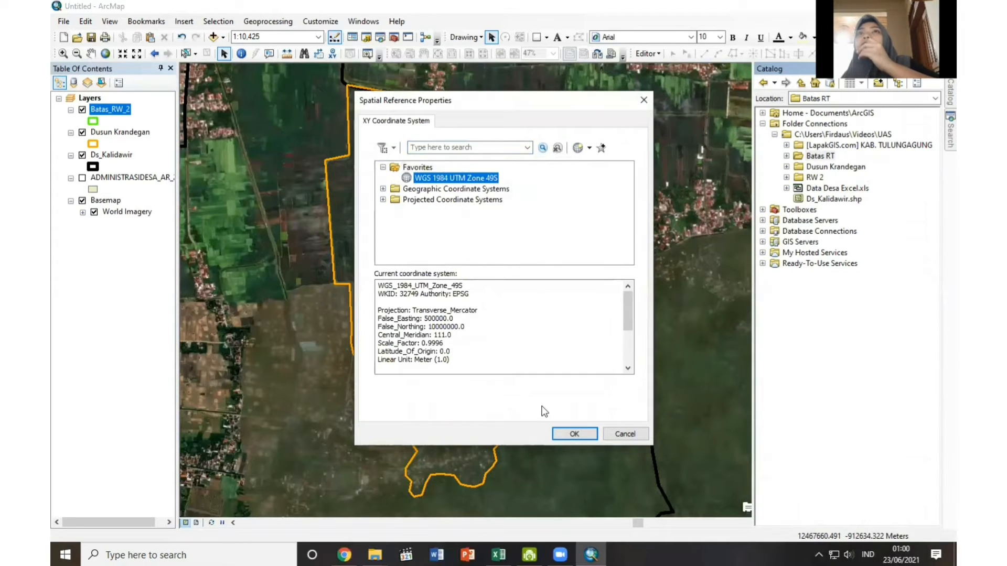
pyautogui.click(559, 434)
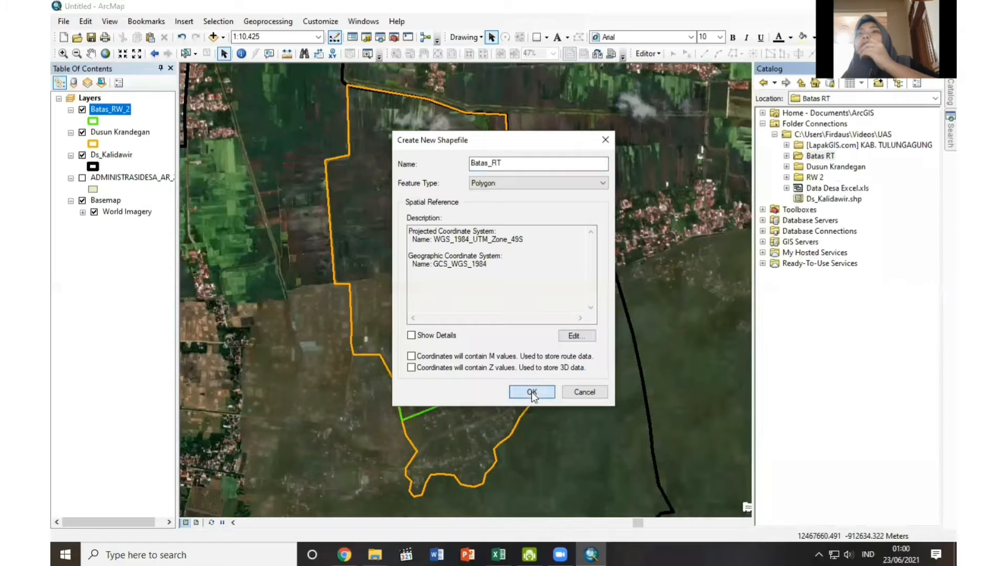
pyautogui.click(531, 392)
# Symbolize the Batas_RT layer with no fill and a blue outline of width 1.
pyautogui.click(91, 120)
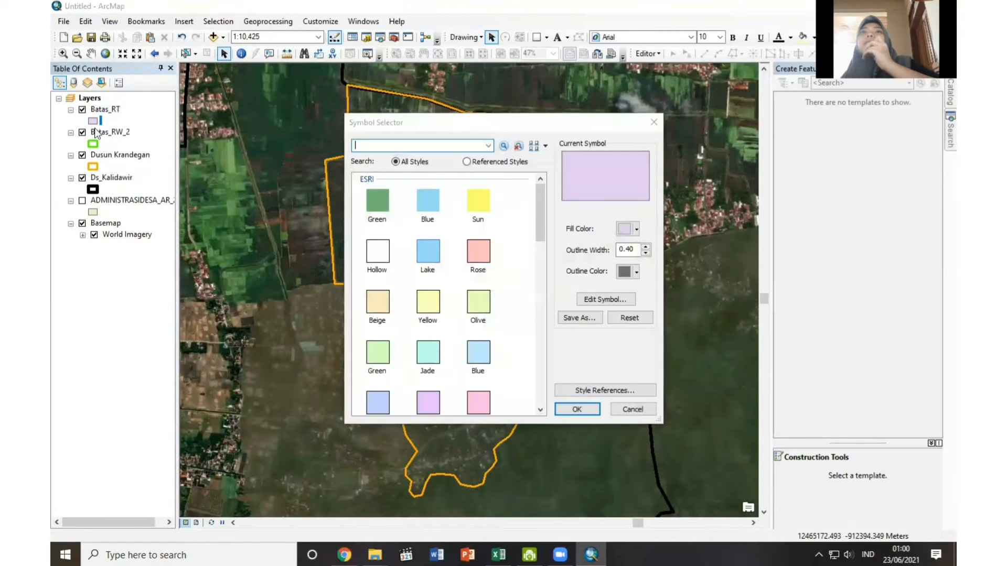
pyautogui.click(636, 230)
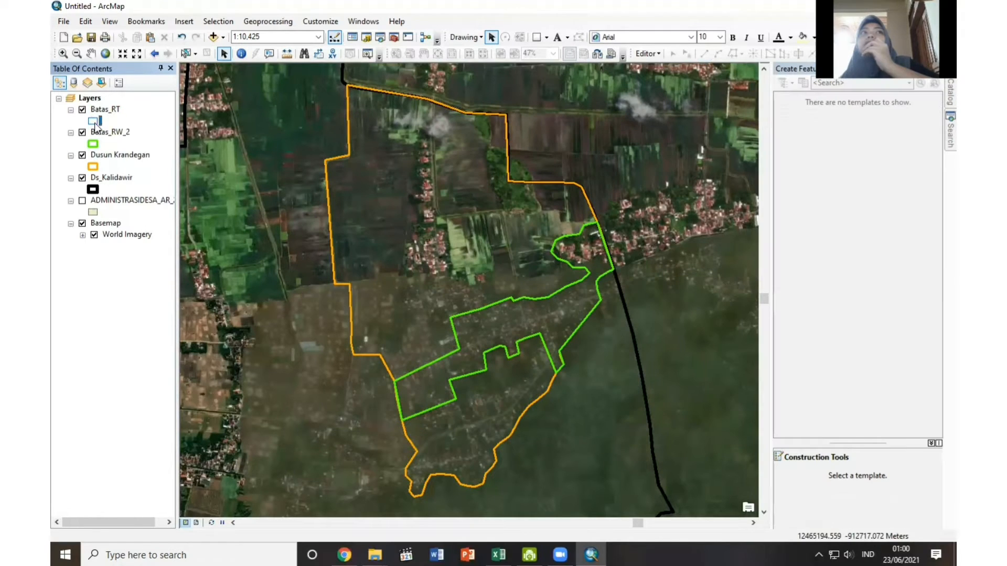
pyautogui.rightClick(94, 121)
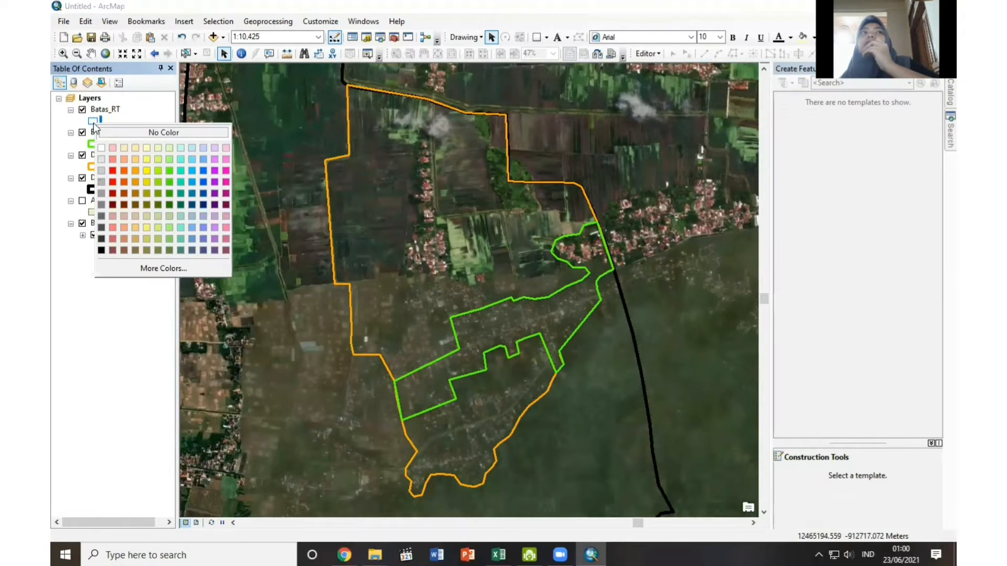
# Start an edit session on the Batas_RT layer, continuing past the spatial reference notices.
pyautogui.rightClick(94, 111)
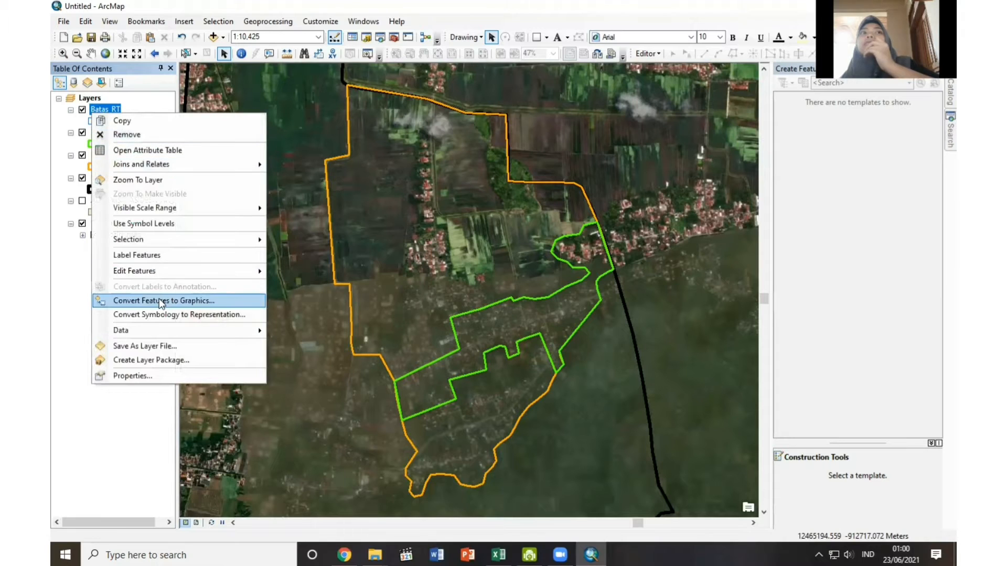
pyautogui.moveTo(156, 277)
pyautogui.click(298, 273)
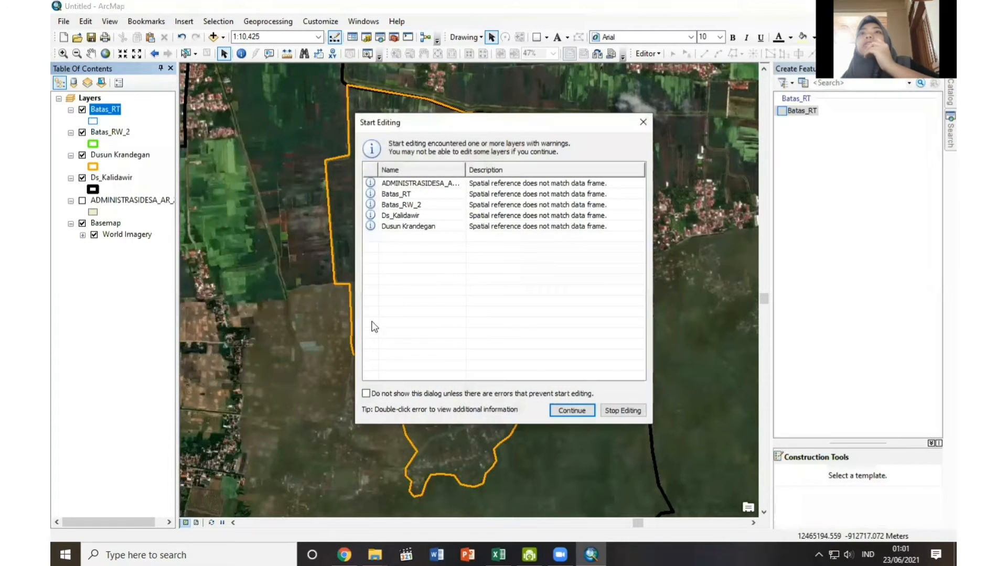
pyautogui.click(577, 410)
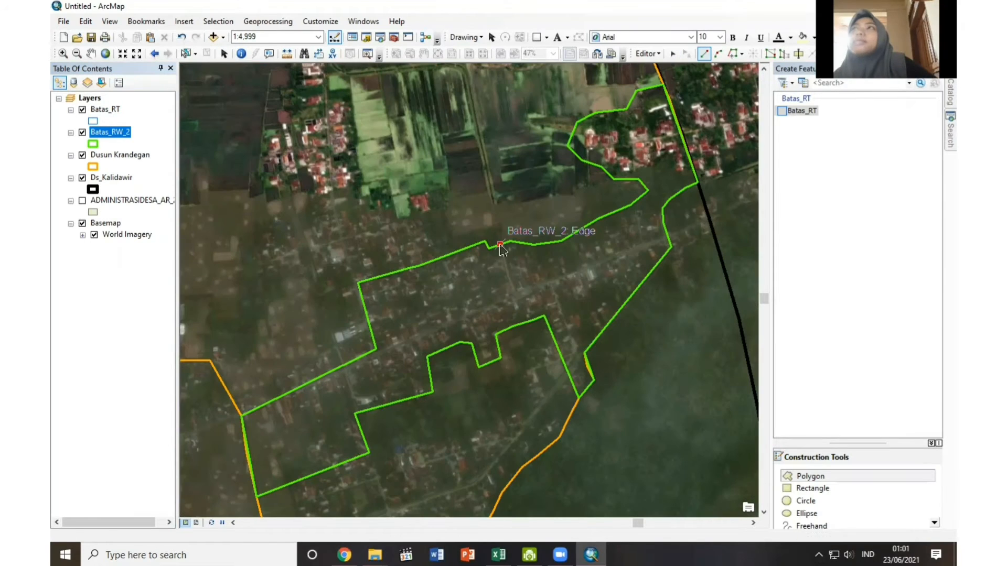
# Digitize the northeastern RT polygon along RW 2's boundary and back along the road through the settlement, and save it and stop editing.
pyautogui.click(512, 241)
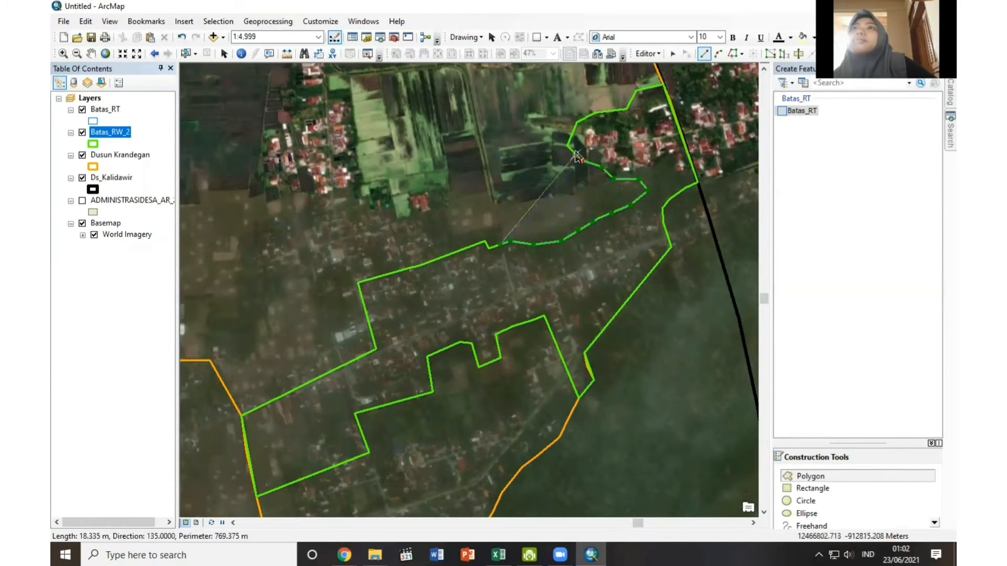
pyautogui.click(685, 189)
pyautogui.click(675, 195)
pyautogui.click(663, 208)
pyautogui.click(663, 223)
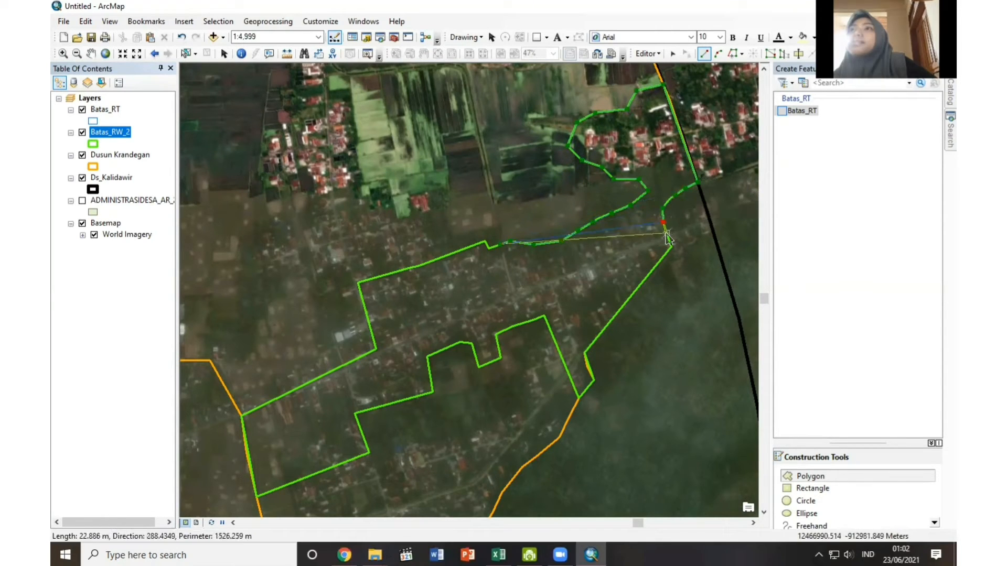
pyautogui.click(667, 236)
pyautogui.click(514, 296)
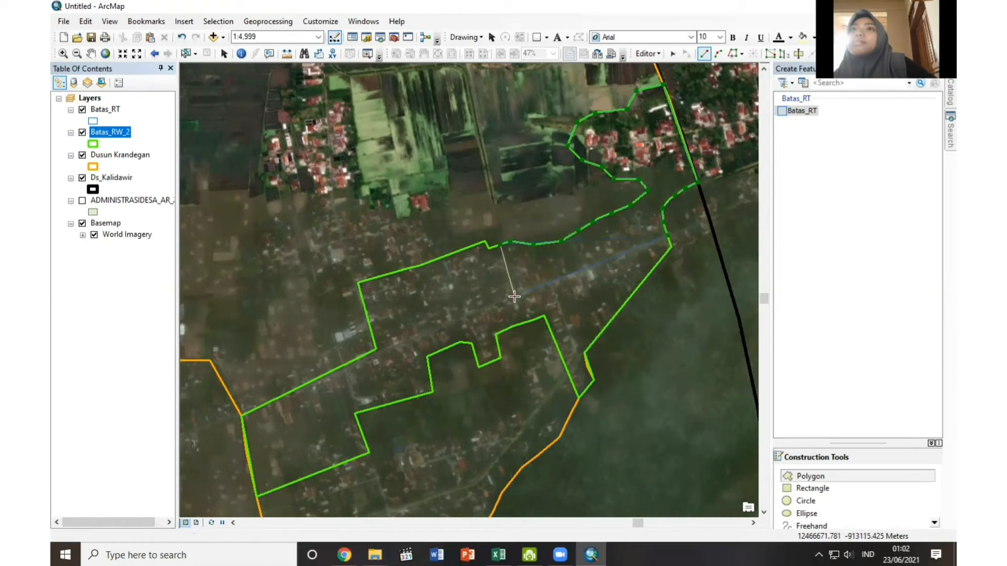
pyautogui.rightClick(514, 296)
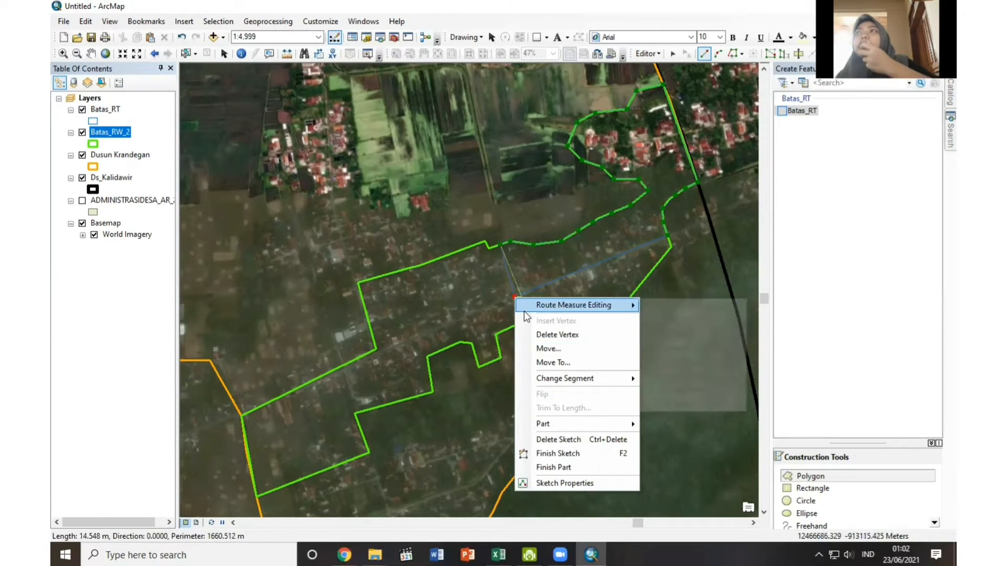
pyautogui.click(559, 454)
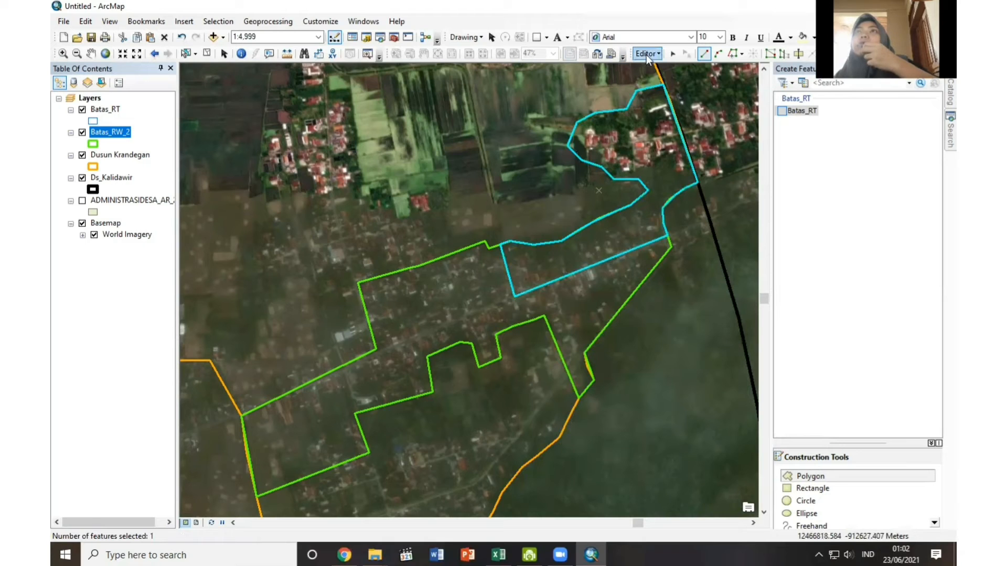
pyautogui.click(646, 55)
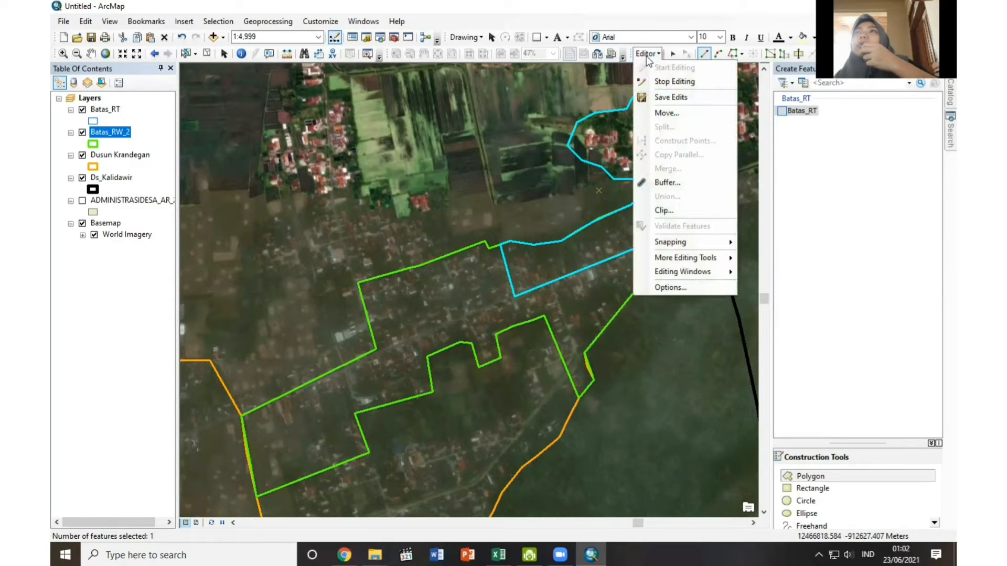
pyautogui.click(659, 96)
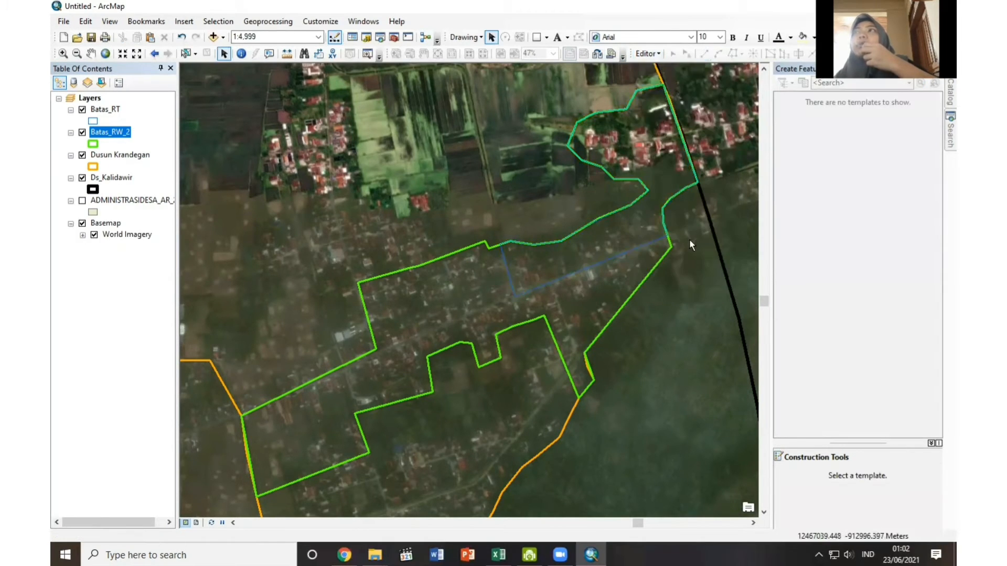
# Increase the outline width of the Batas_RT symbol to 2.
pyautogui.click(93, 124)
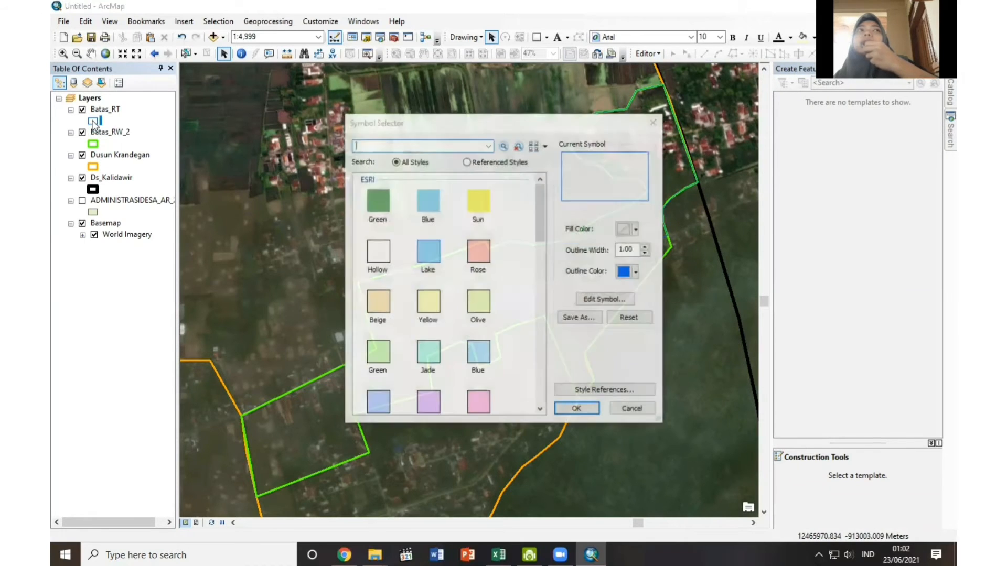
pyautogui.click(645, 248)
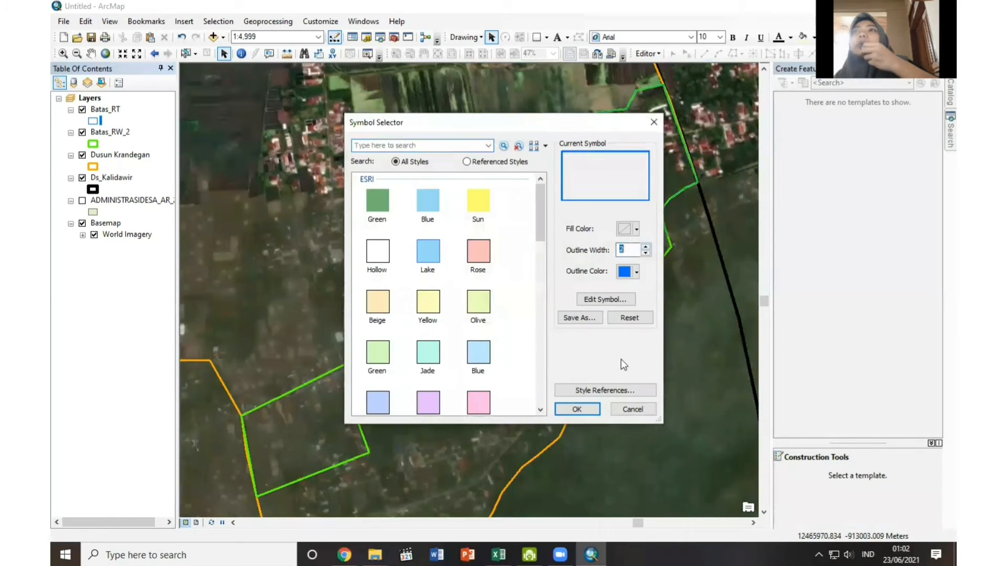
pyautogui.click(577, 409)
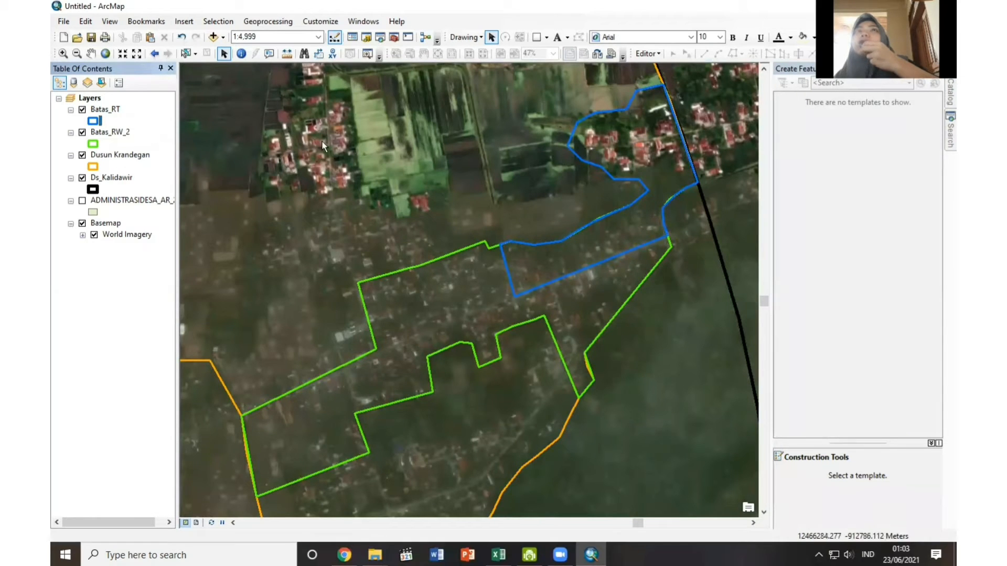
# Reopen Batas_RT for editing and digitize the southeastern RT polygon between the first RT's southern edge and RW 2's southeastern boundary.
pyautogui.rightClick(106, 109)
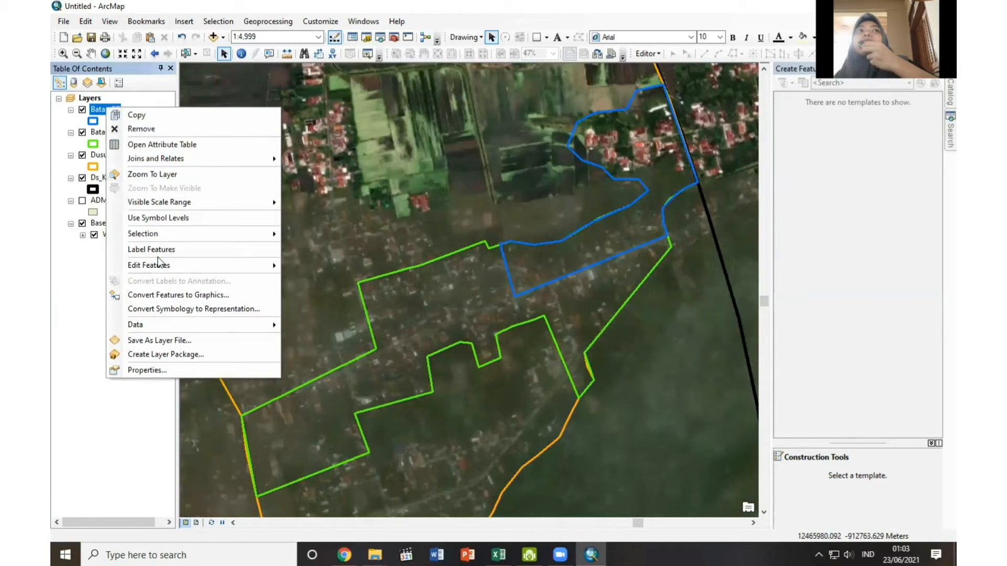
pyautogui.moveTo(160, 268)
pyautogui.click(331, 267)
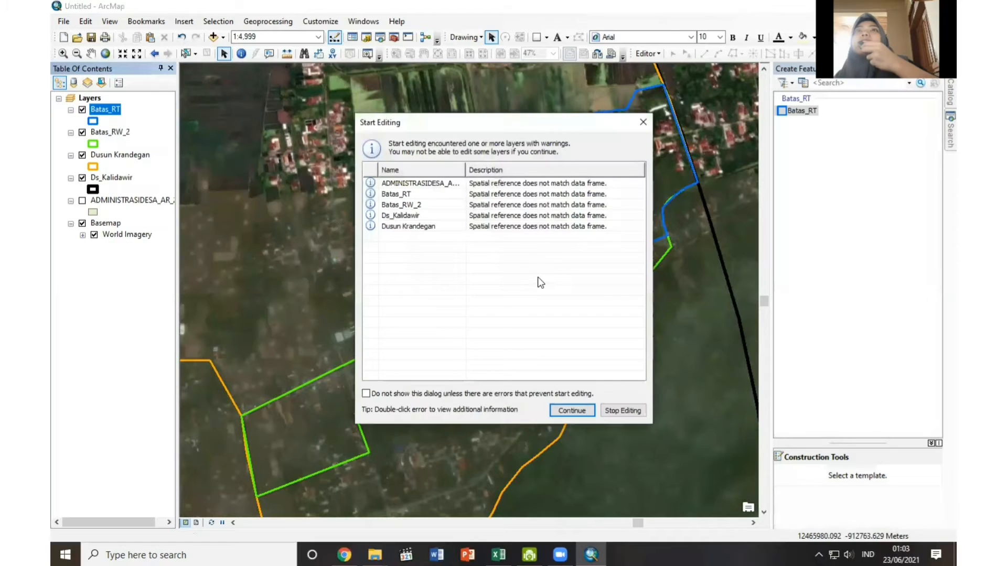
pyautogui.click(571, 411)
pyautogui.click(578, 400)
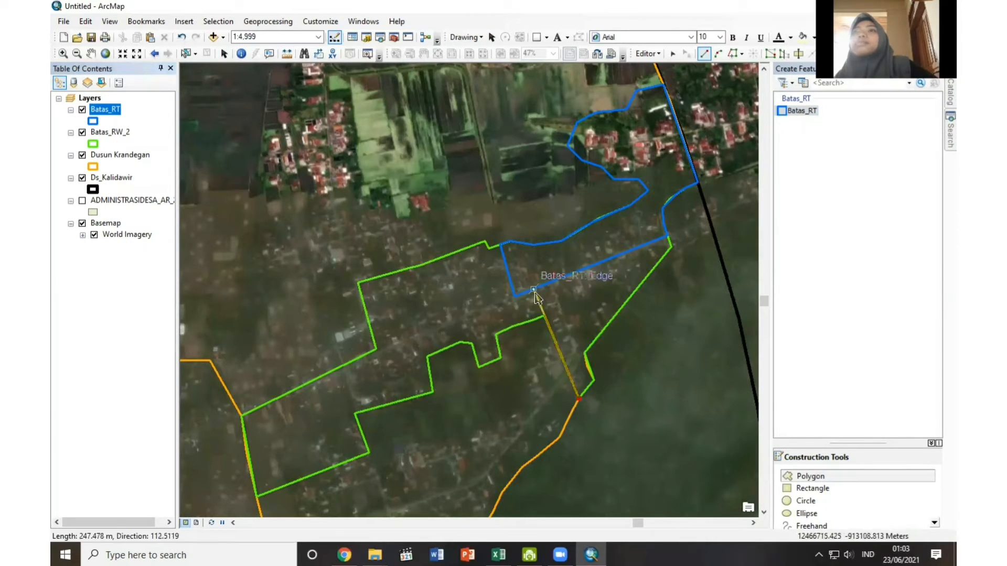
pyautogui.click(533, 289)
pyautogui.click(669, 240)
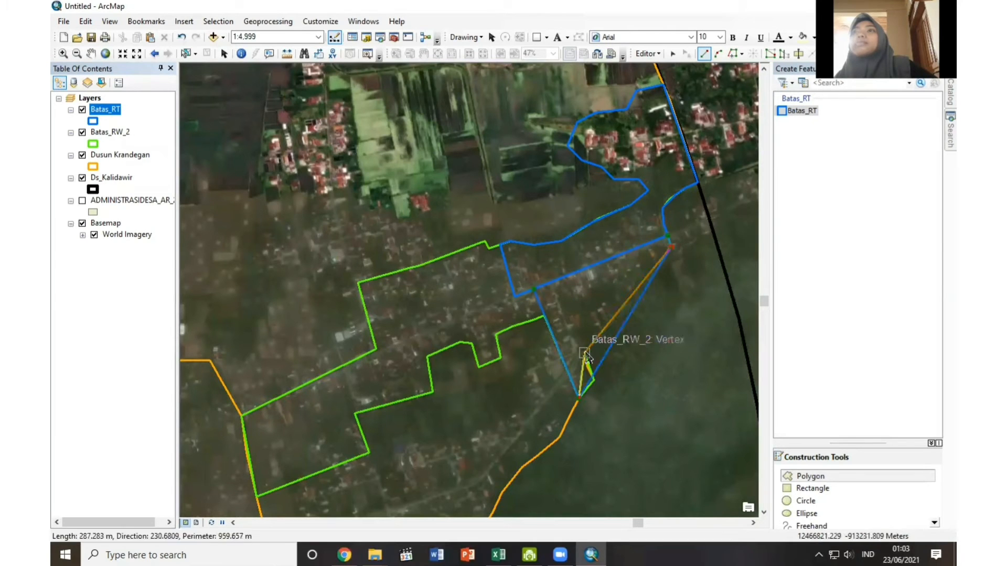
pyautogui.click(594, 382)
pyautogui.rightClick(593, 382)
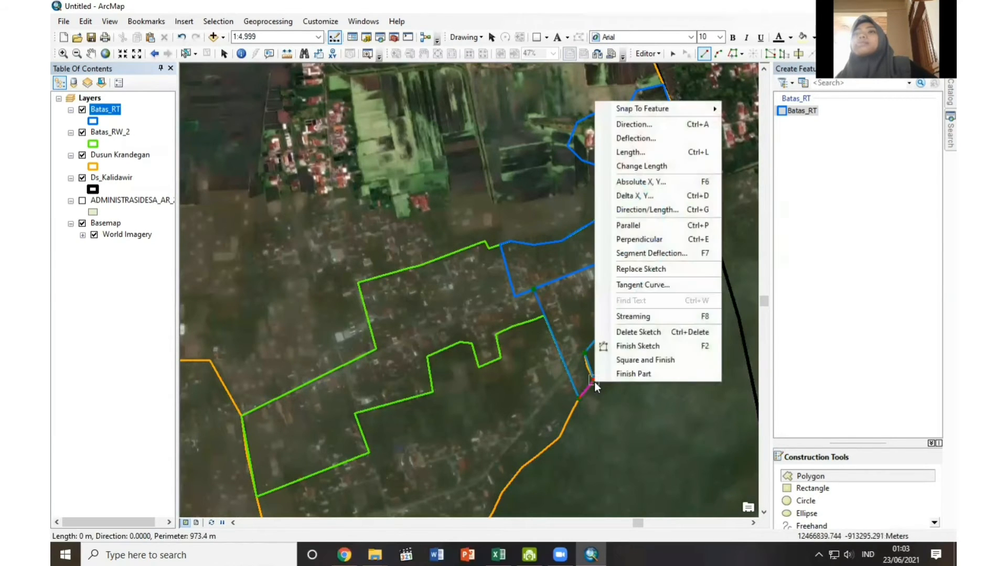
pyautogui.click(638, 346)
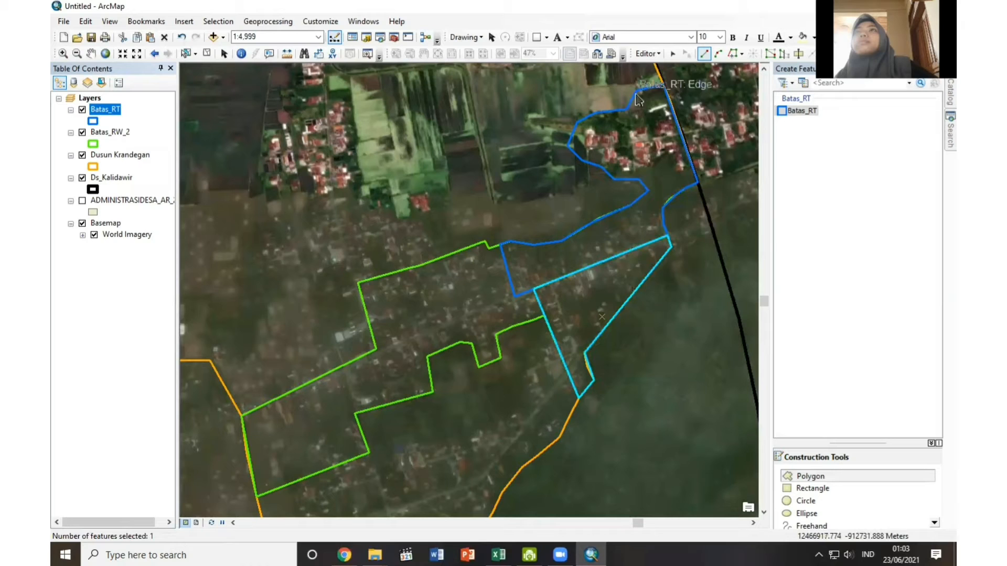
# Save the southeastern RT polygon and stop editing Batas_RT.
pyautogui.click(643, 55)
pyautogui.click(658, 94)
pyautogui.click(648, 54)
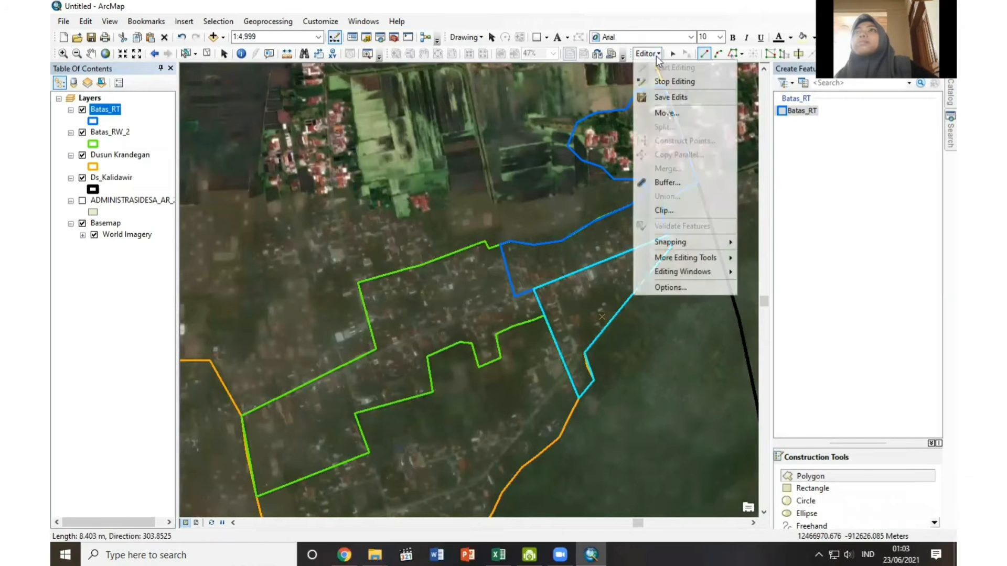
pyautogui.click(665, 79)
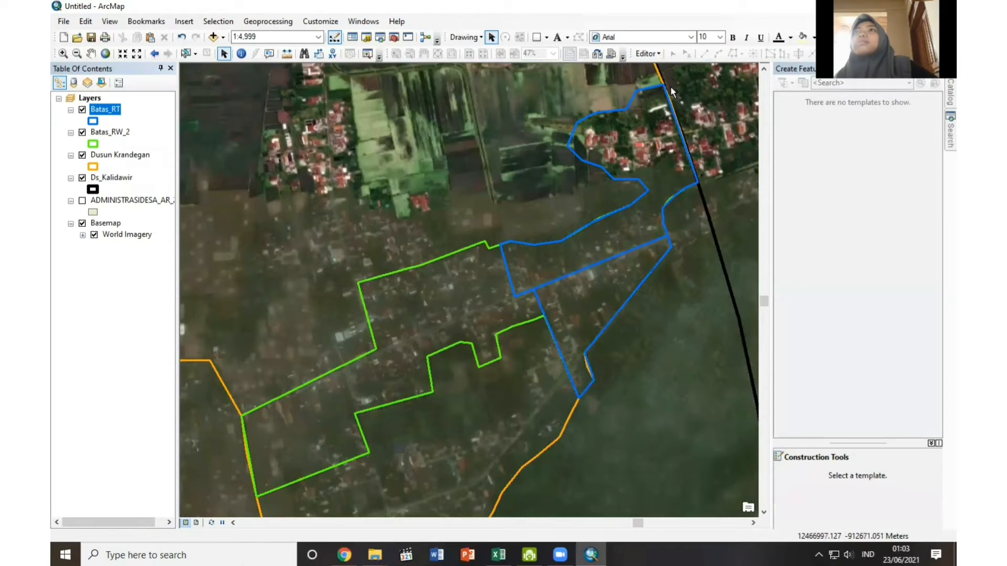
# Resume editing Batas_RT and begin the central RT polygon from RW 2's northwestern edge across to its stepped southern boundary.
pyautogui.rightClick(104, 109)
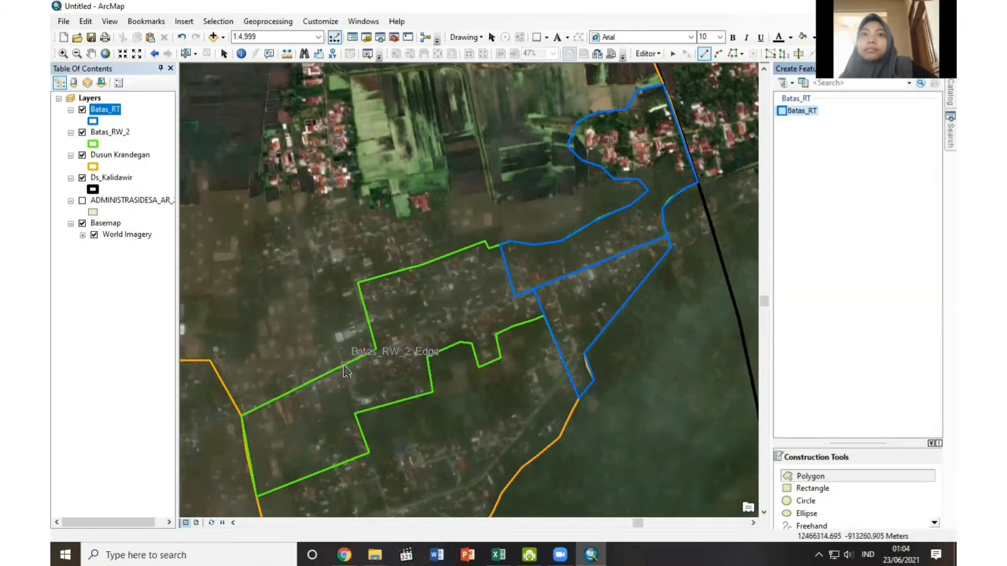
pyautogui.click(344, 365)
pyautogui.click(355, 414)
pyautogui.click(432, 392)
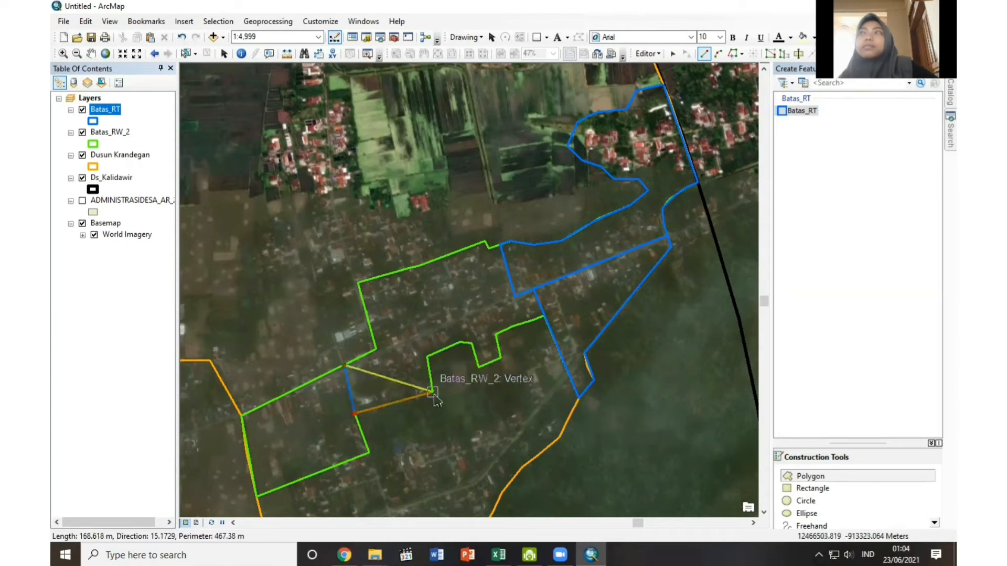
pyautogui.click(427, 357)
# Complete the central RT polygon along RW 2's stepped southern boundary and up the southeastern RT's western edge to its northwestern corner.
pyautogui.click(460, 342)
pyautogui.click(472, 346)
pyautogui.click(479, 367)
pyautogui.click(501, 358)
pyautogui.click(497, 335)
pyautogui.click(513, 326)
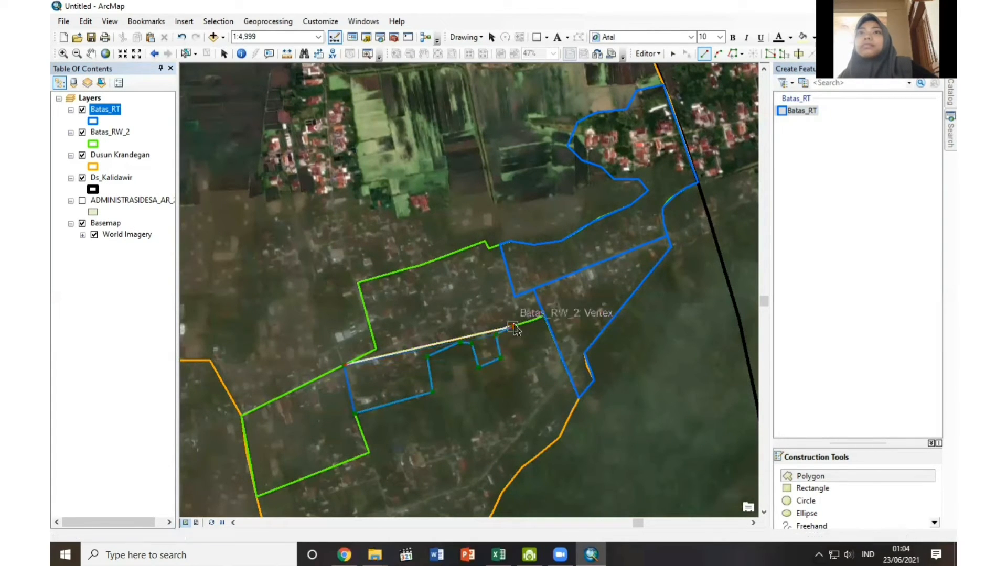
pyautogui.click(533, 319)
pyautogui.click(544, 315)
pyautogui.click(534, 289)
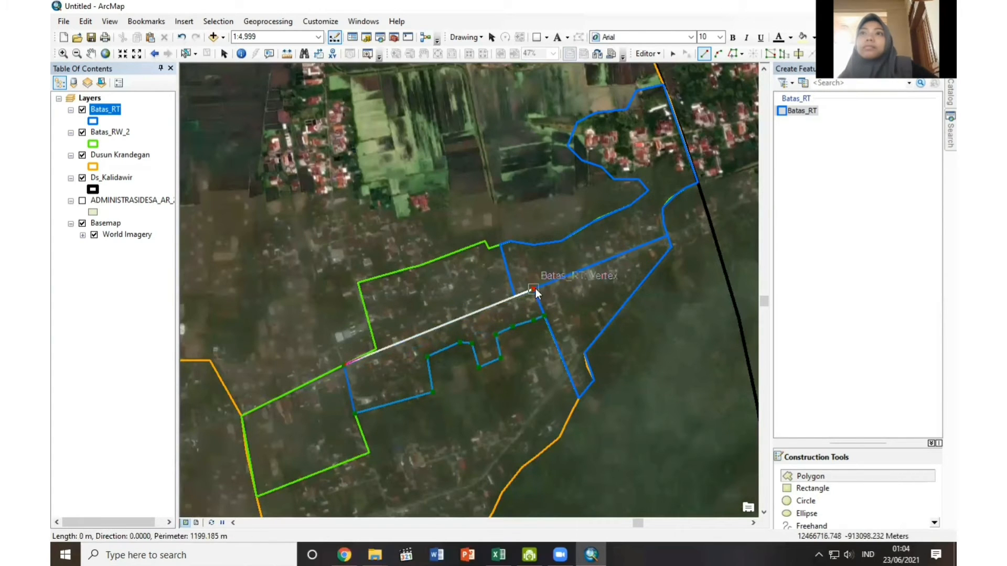
pyautogui.rightClick(534, 289)
pyautogui.click(568, 252)
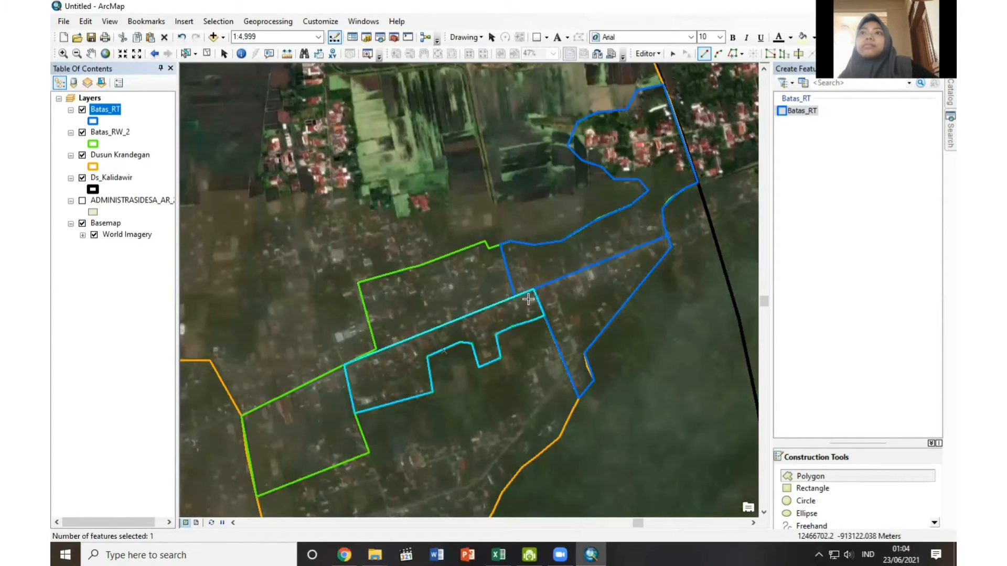
# Save the central RT polygon and stop editing Batas_RT.
pyautogui.click(648, 54)
pyautogui.click(653, 56)
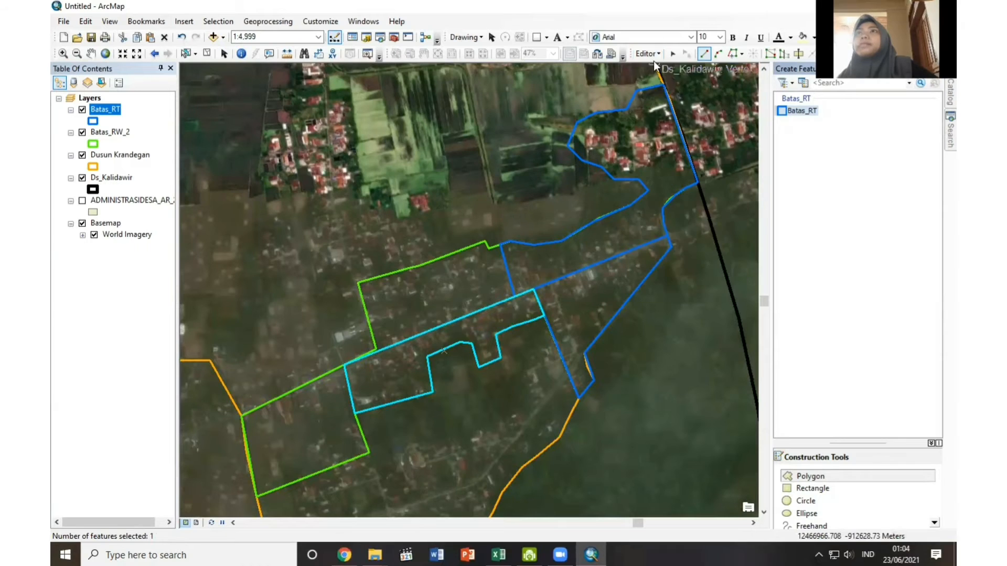
pyautogui.click(653, 56)
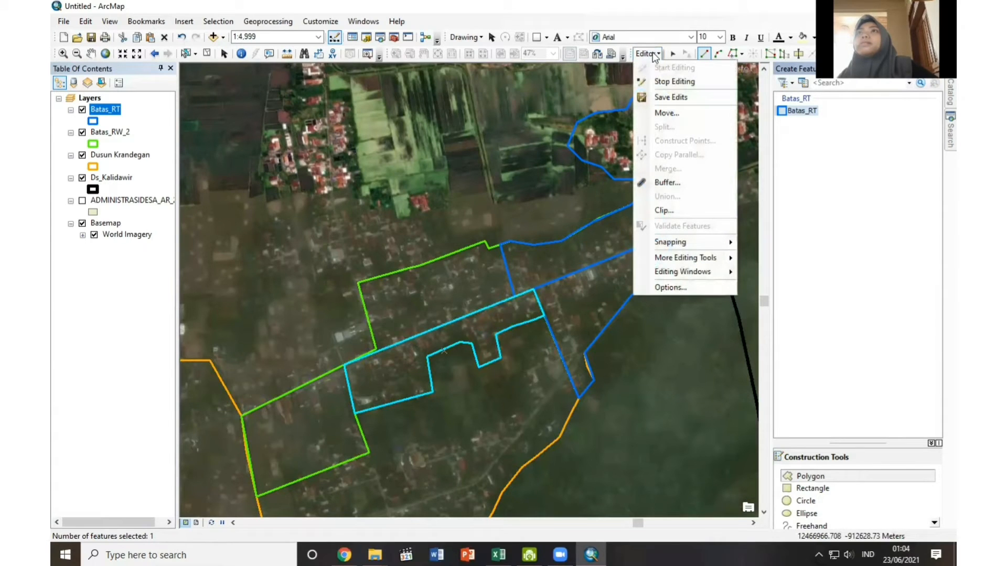
pyautogui.click(665, 80)
# Resume editing Batas_RT and digitize the northwestern RT polygon along RW 2's northern boundary to the first RT's western edge.
pyautogui.rightClick(110, 109)
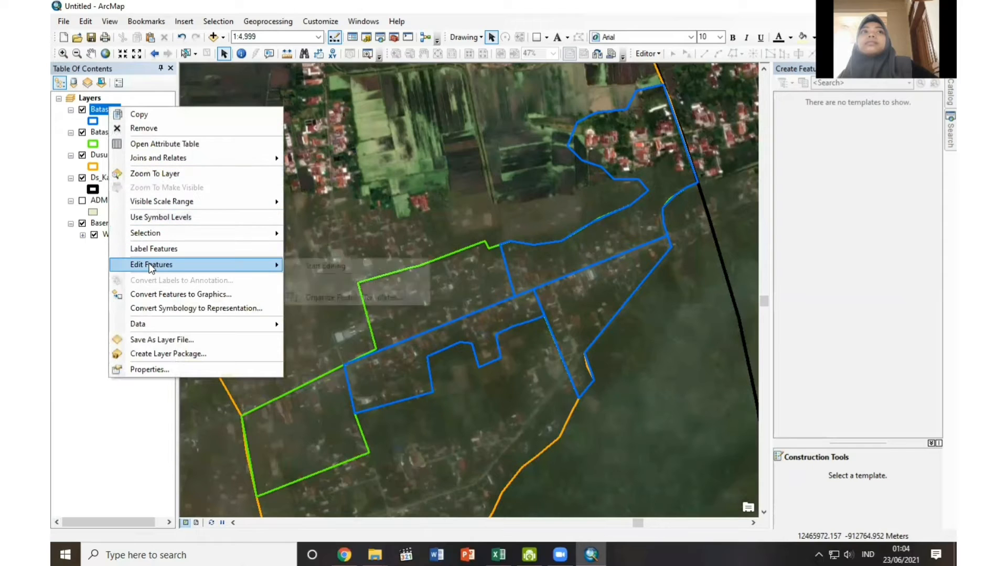
pyautogui.moveTo(152, 265)
pyautogui.click(320, 266)
pyautogui.click(807, 110)
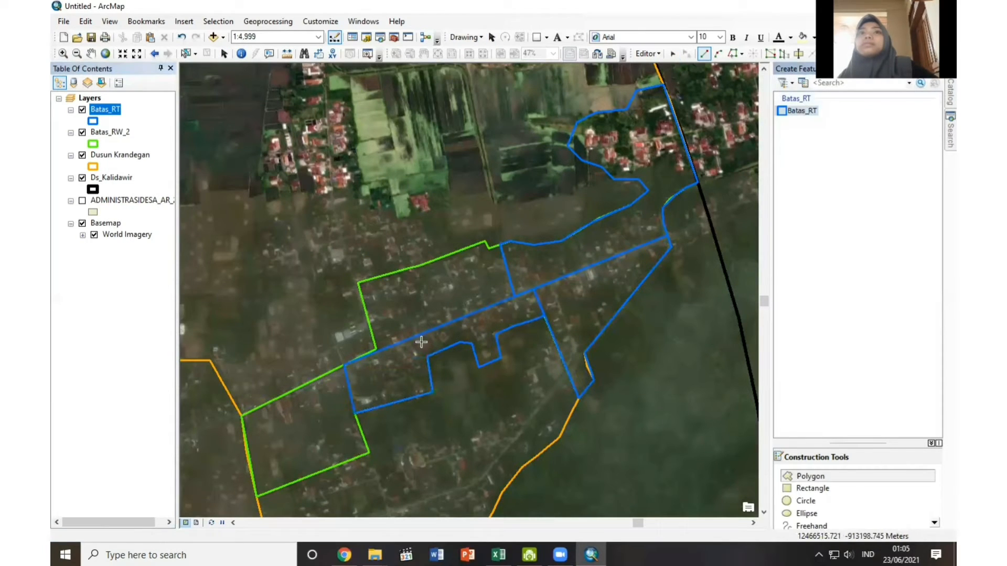
pyautogui.click(375, 348)
pyautogui.click(357, 282)
pyautogui.click(419, 266)
pyautogui.click(484, 242)
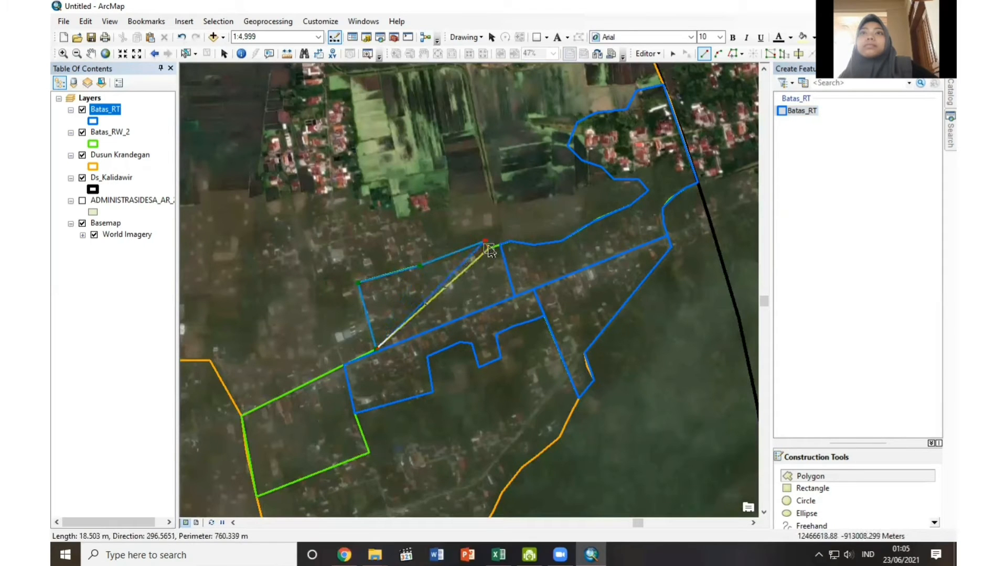
pyautogui.click(490, 249)
pyautogui.click(500, 244)
pyautogui.click(513, 297)
pyautogui.rightClick(510, 294)
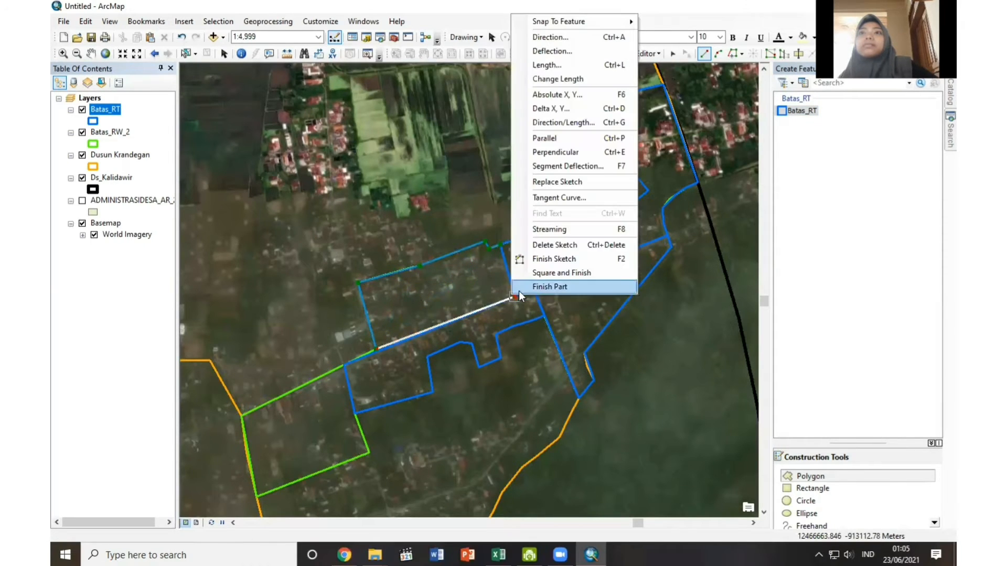
pyautogui.click(551, 382)
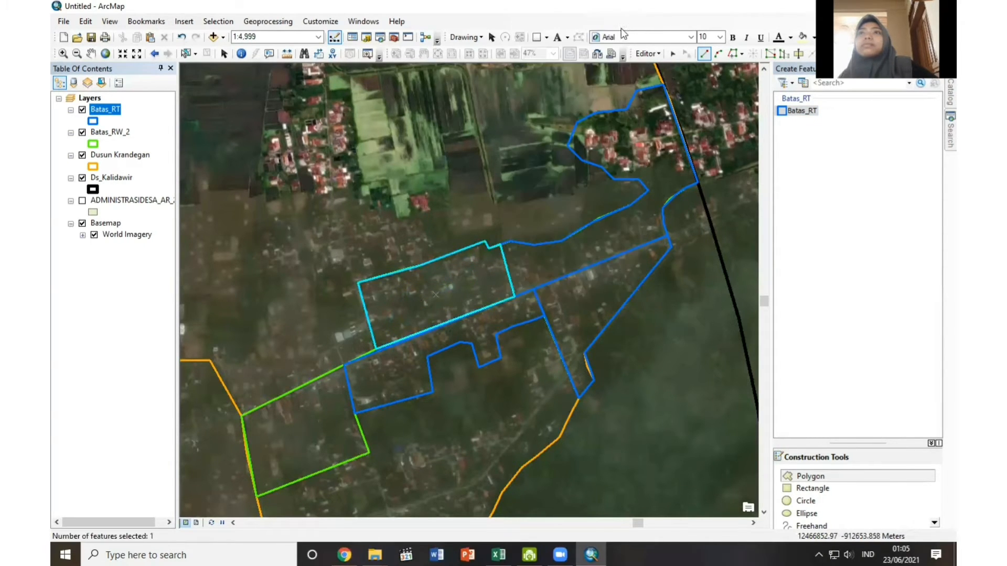
# Save the northwestern RT polygon and stop editing Batas_RT.
pyautogui.click(640, 53)
pyautogui.click(659, 94)
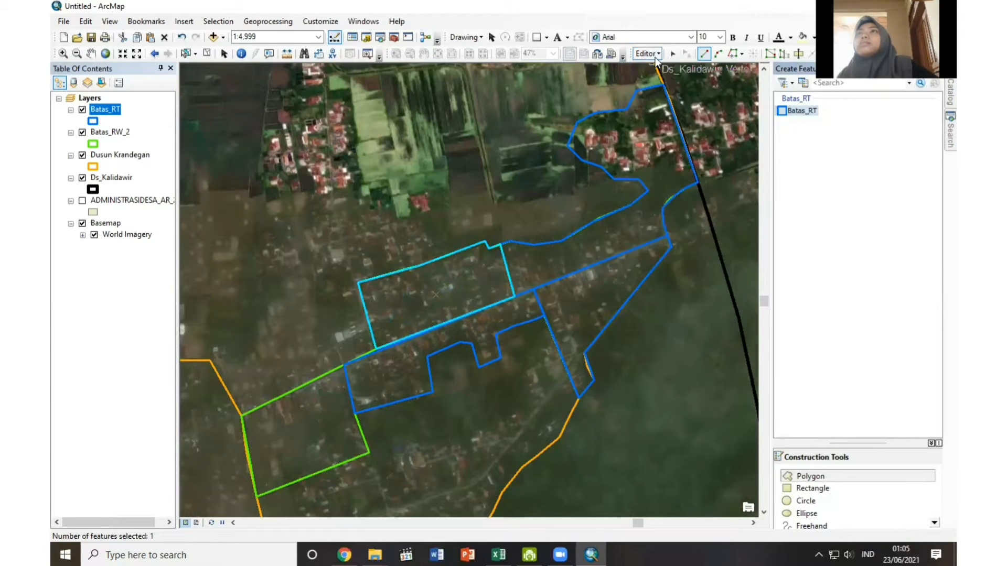
pyautogui.click(655, 54)
pyautogui.click(671, 83)
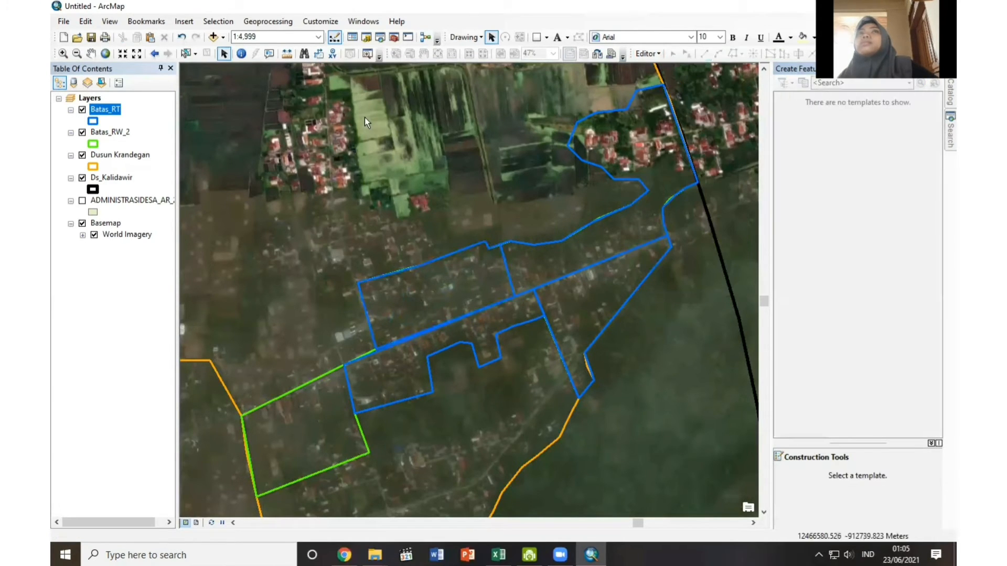
# Reopen Batas_RT for editing and digitize the southwestern RT polygon between the central RT's western edge and the Dusun Krandegan boundary.
pyautogui.rightClick(105, 109)
pyautogui.moveTo(145, 270)
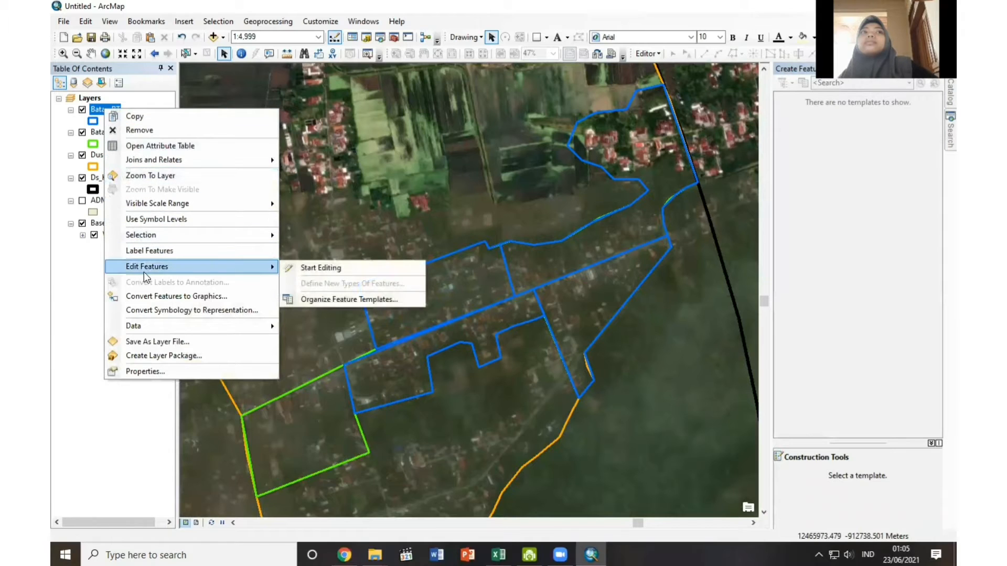
pyautogui.click(321, 268)
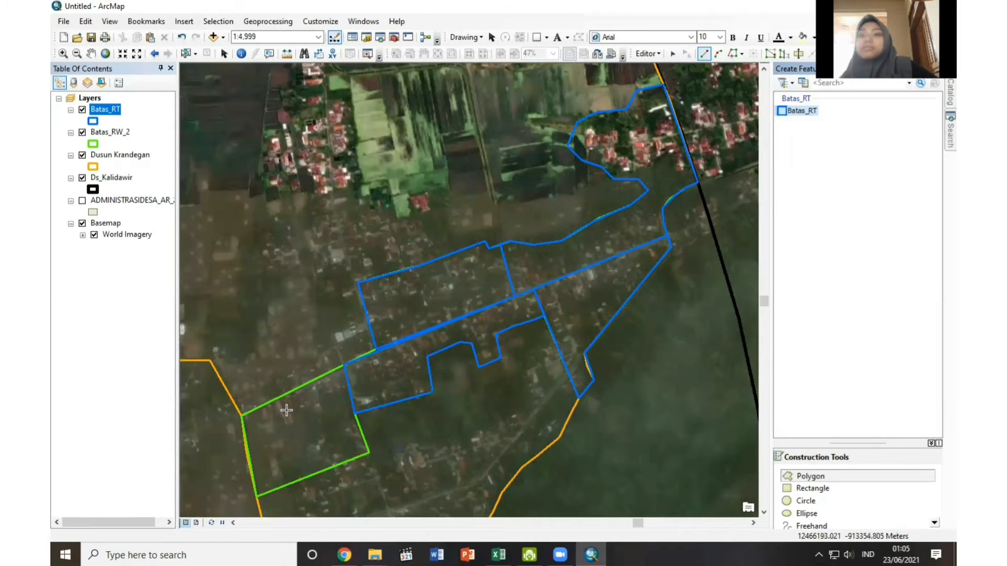
pyautogui.click(242, 414)
pyautogui.click(344, 365)
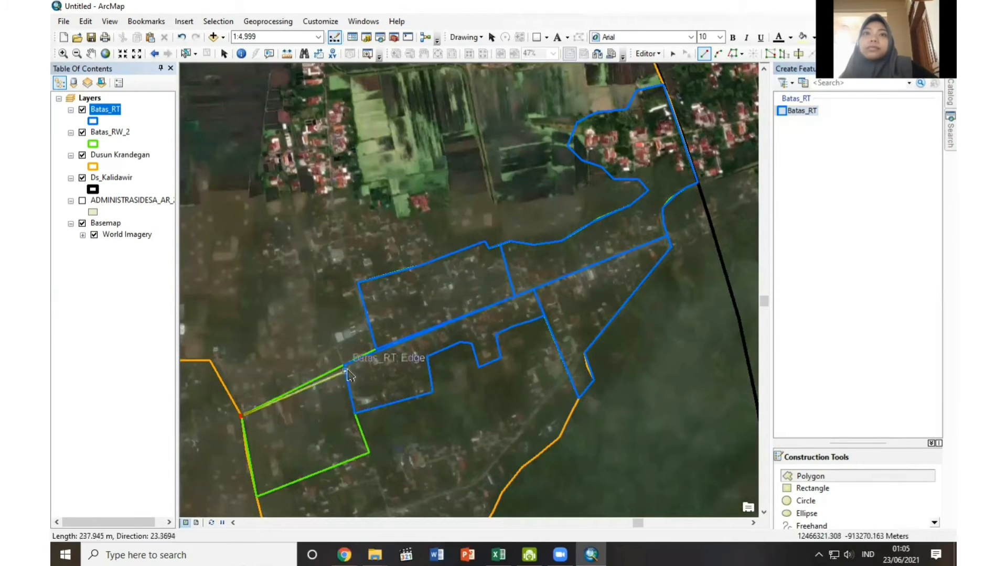
pyautogui.click(356, 415)
pyautogui.click(370, 452)
pyautogui.click(257, 497)
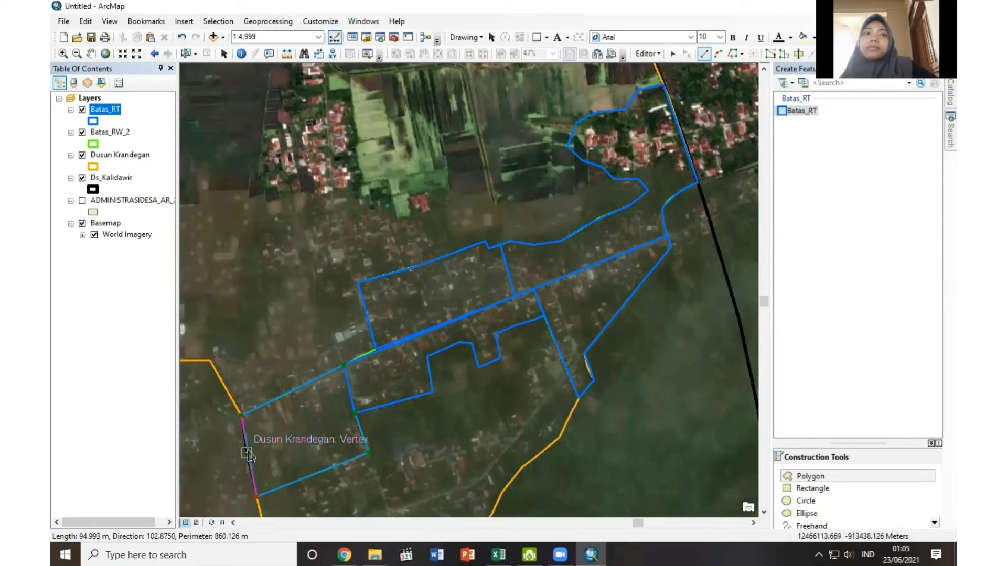
pyautogui.rightClick(247, 451)
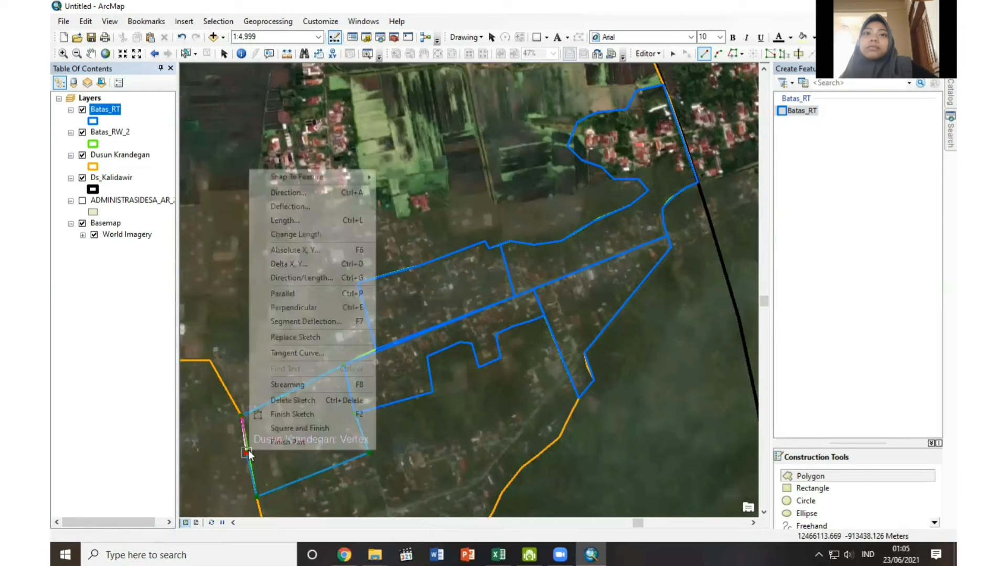
pyautogui.click(283, 418)
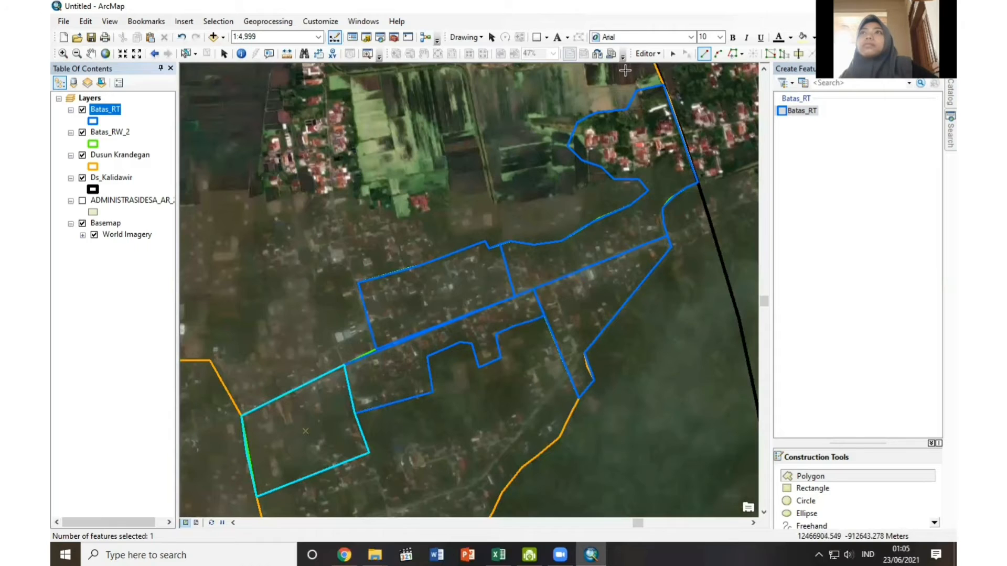
# Save the southwestern RT polygon and stop editing Batas_RT.
pyautogui.click(645, 54)
pyautogui.click(676, 96)
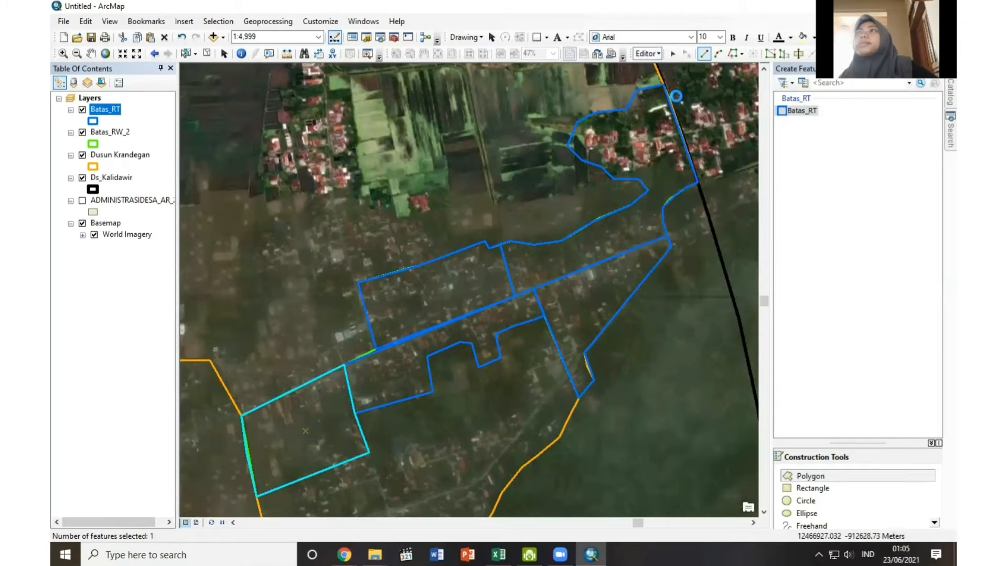
pyautogui.click(653, 56)
pyautogui.click(677, 79)
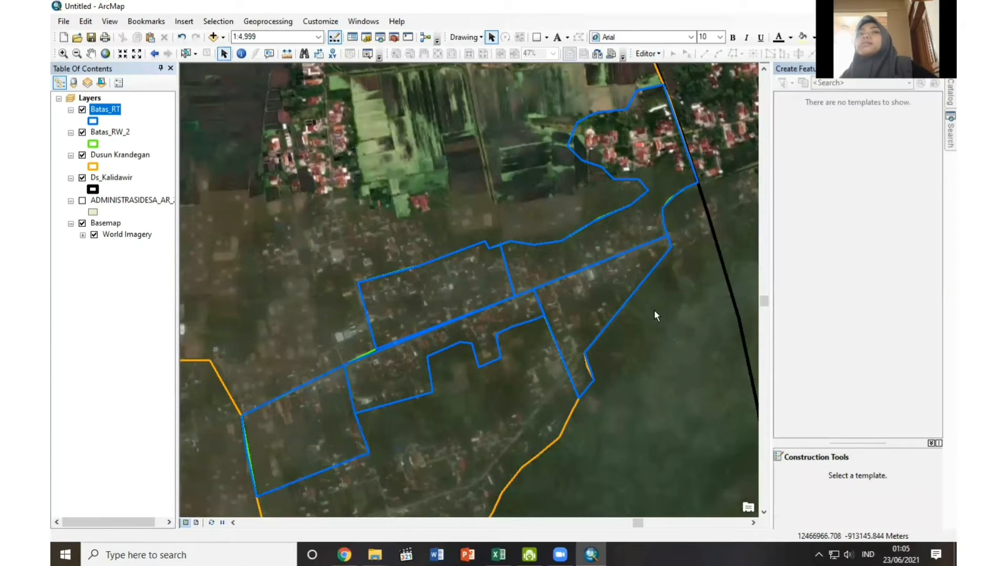
# Open the attribute table of the Batas_RT layer.
pyautogui.rightClick(111, 115)
pyautogui.click(128, 148)
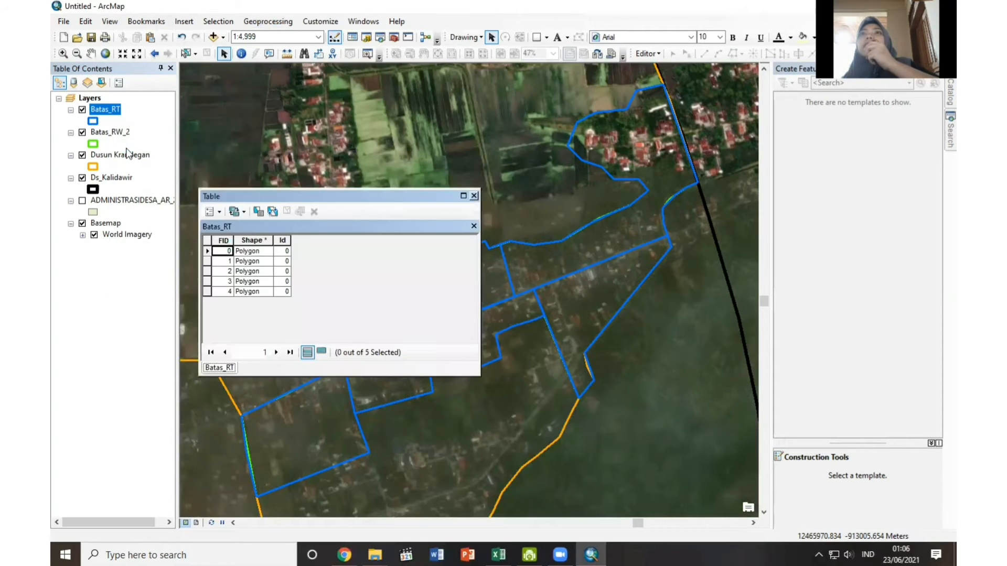
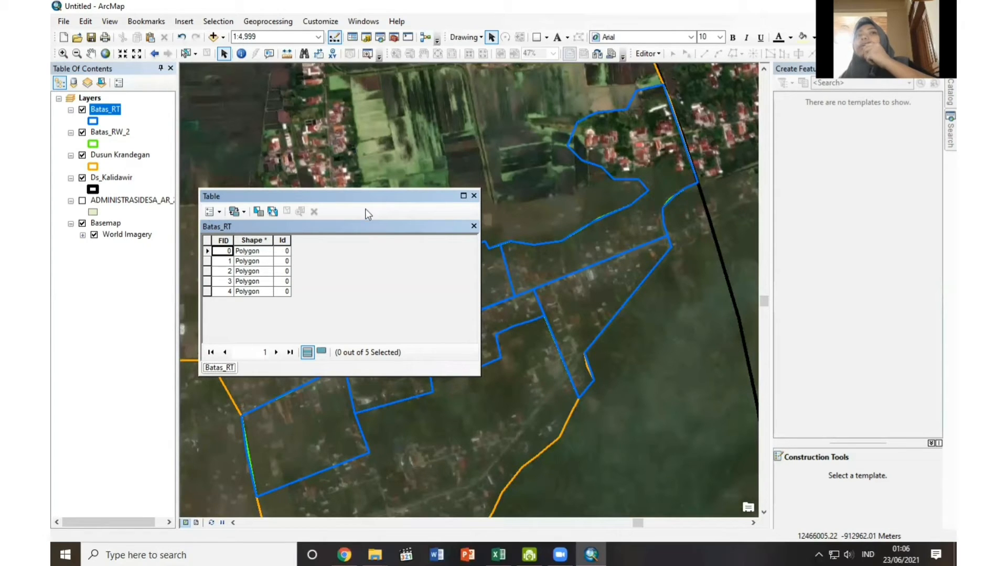
# Highlight the first record's RT polygon from the Batas_RT attribute table, close the table and clear the selection.
pyautogui.moveTo(386, 197); pyautogui.dragTo(381, 105)
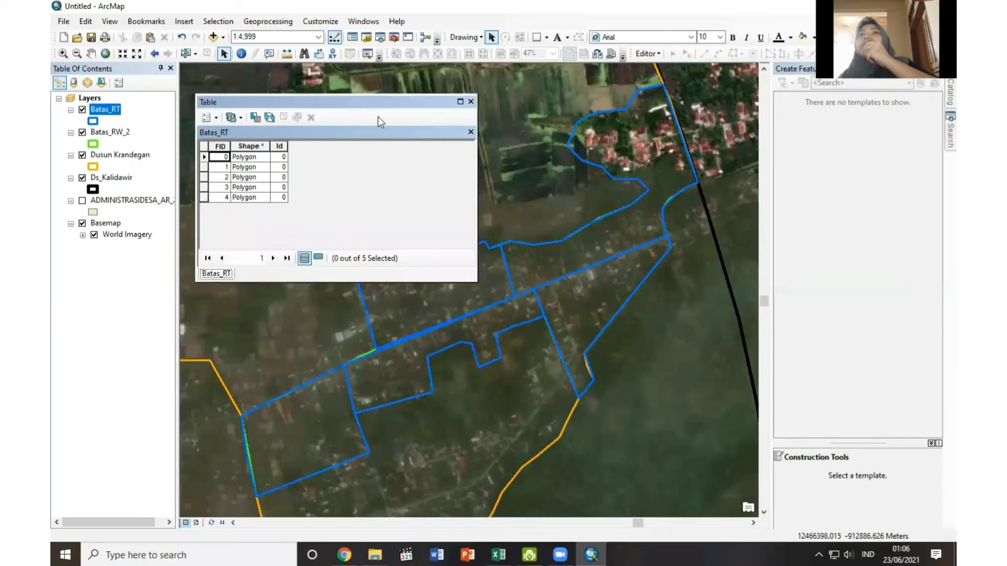
pyautogui.click(204, 158)
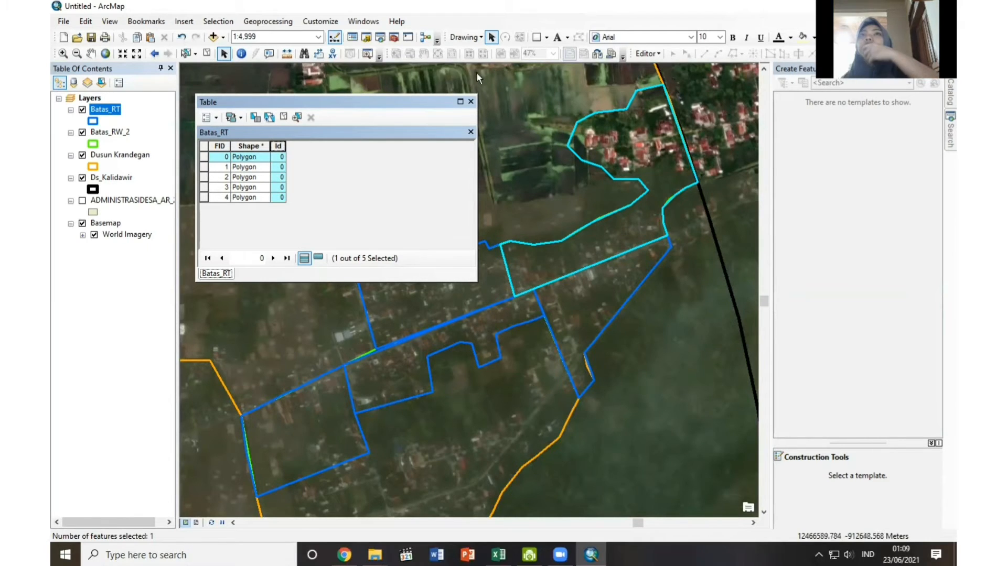
pyautogui.click(471, 101)
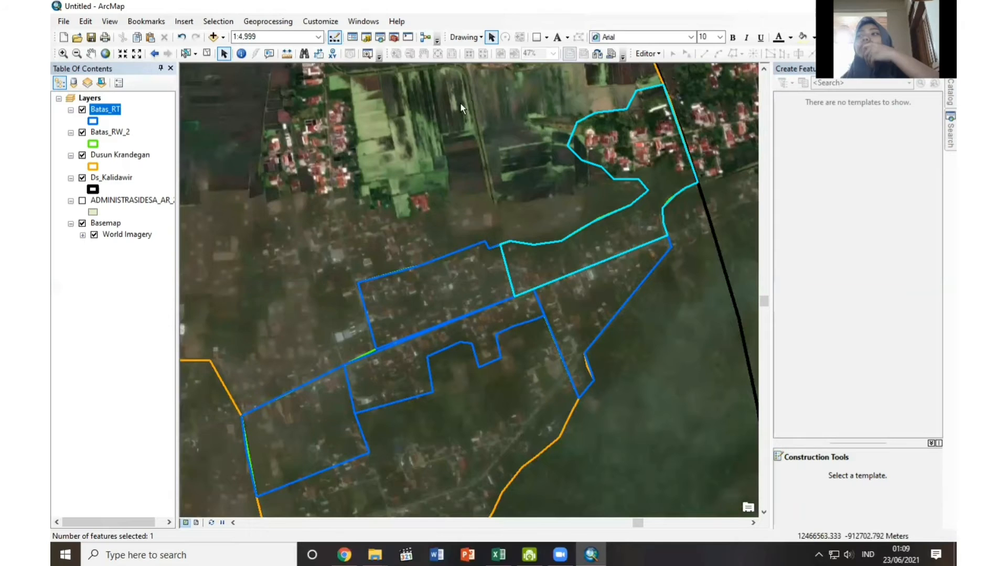
pyautogui.click(207, 54)
# Create a folder named Lahan Terbangun inside the connected UAS folder.
pyautogui.scroll(-1, 675, 199)
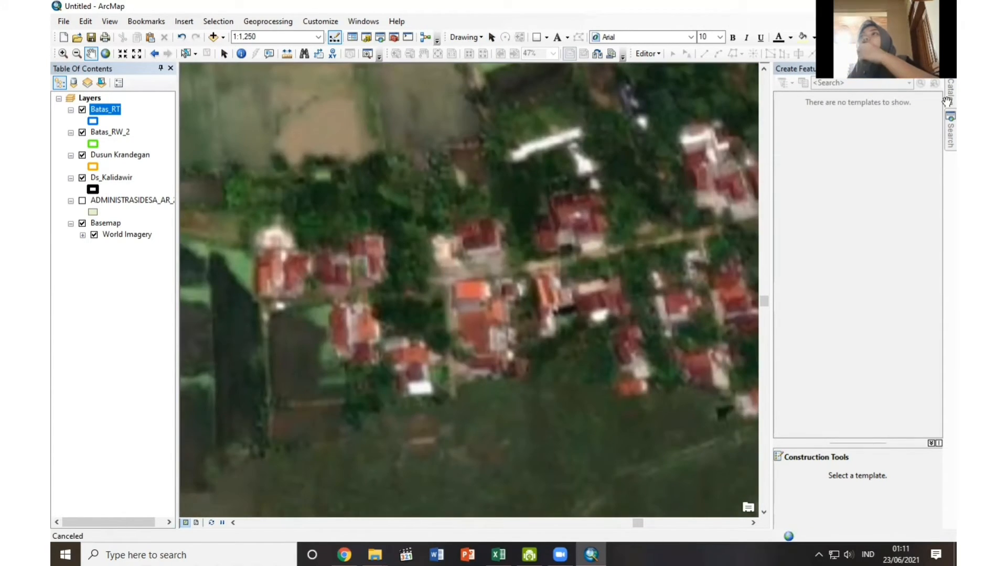
pyautogui.click(950, 97)
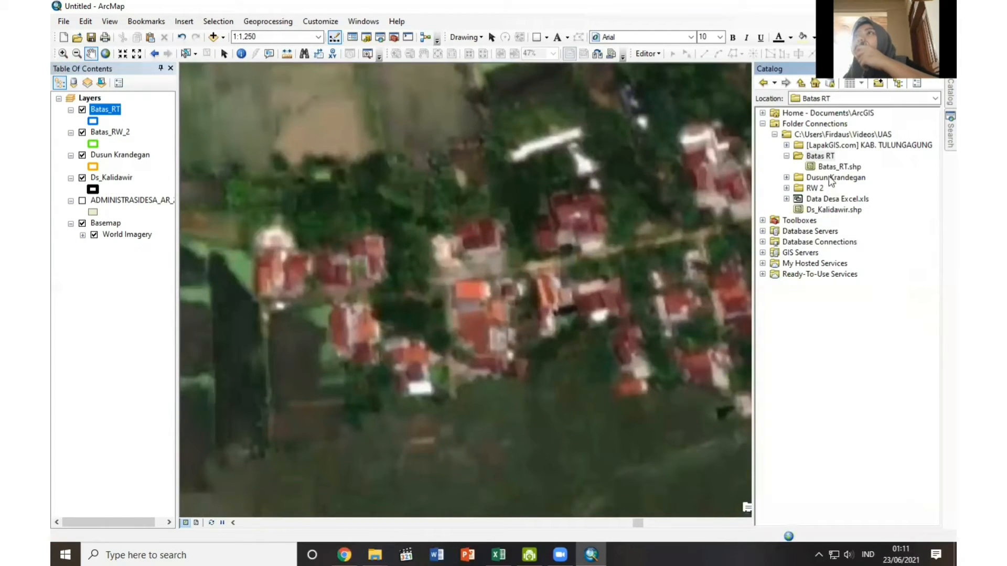
pyautogui.rightClick(855, 136)
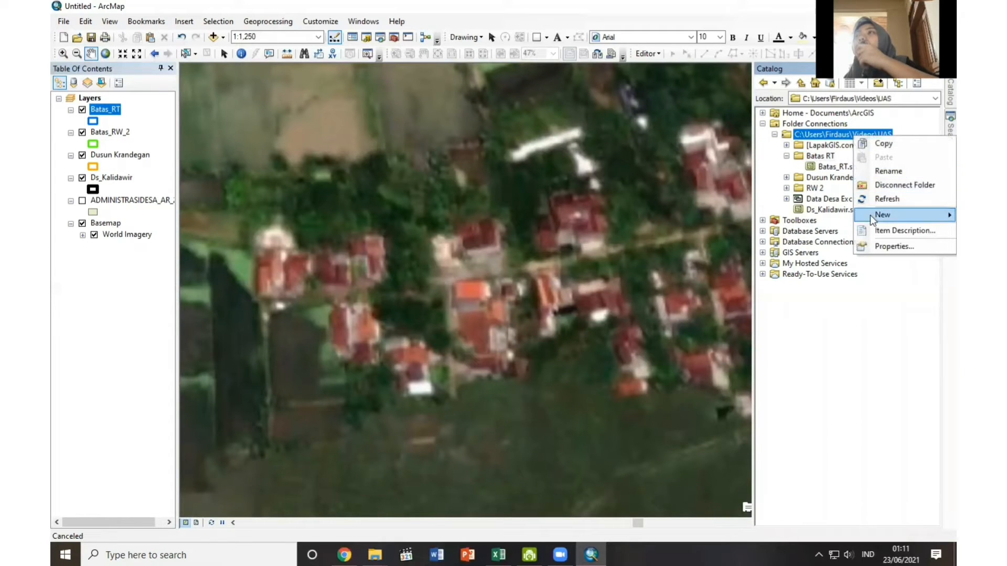
pyautogui.moveTo(870, 215)
pyautogui.click(764, 218)
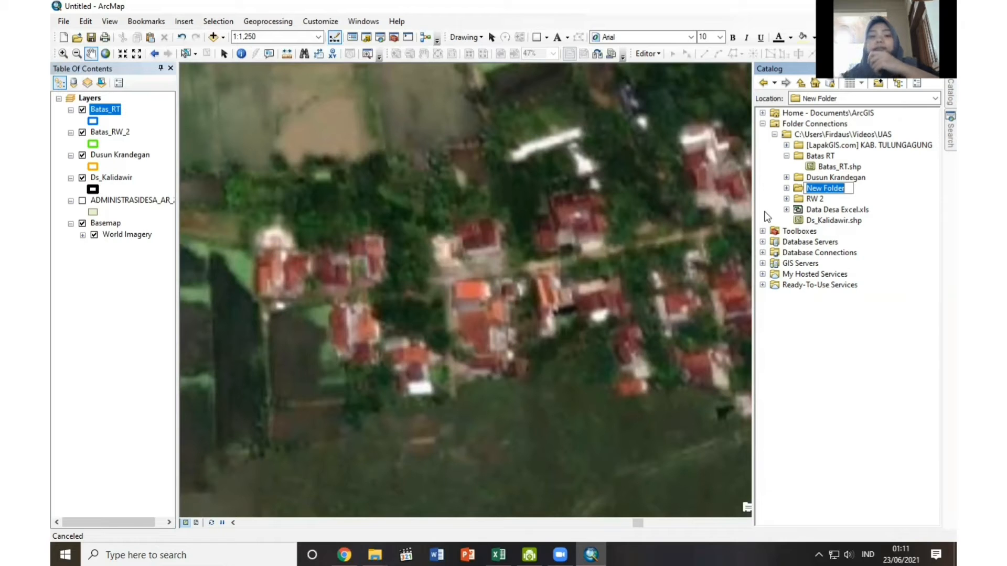
pyautogui.write('Lahan Terbangun')
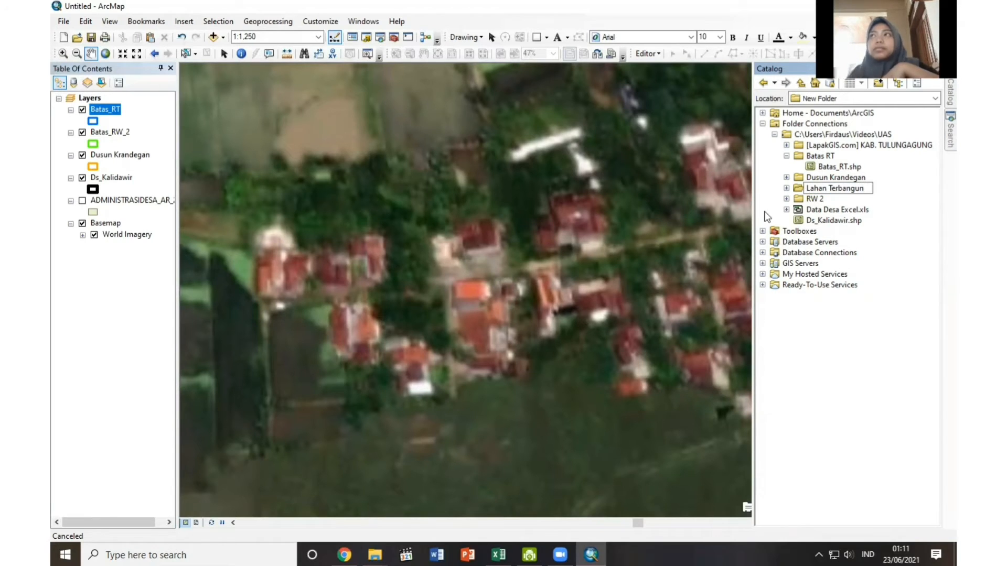
pyautogui.press('Return')
# Set up a new shapefile in the Lahan Terbangun folder, named Lahan_Terbangun, with the Polygon feature type.
pyautogui.rightClick(841, 179)
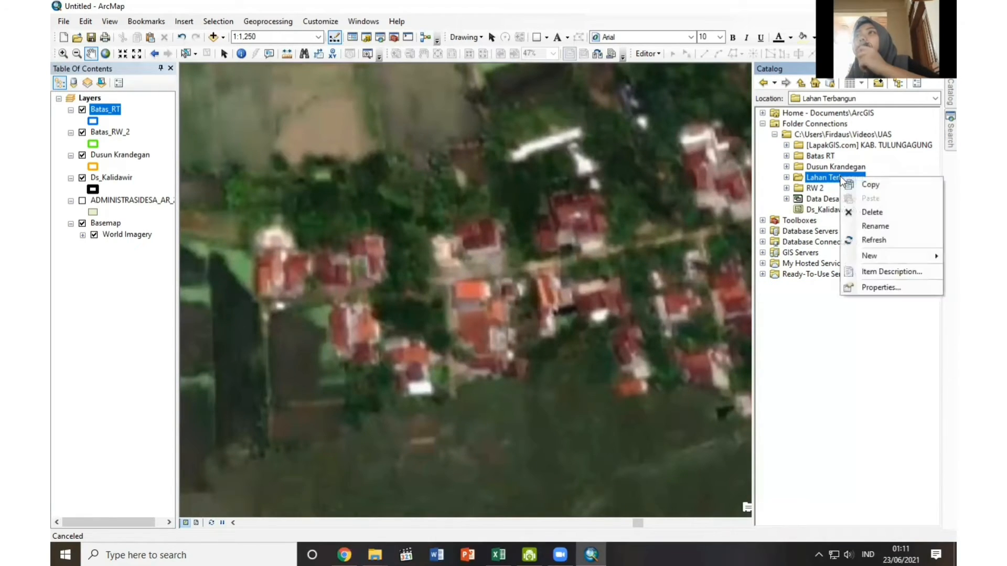
pyautogui.moveTo(870, 256)
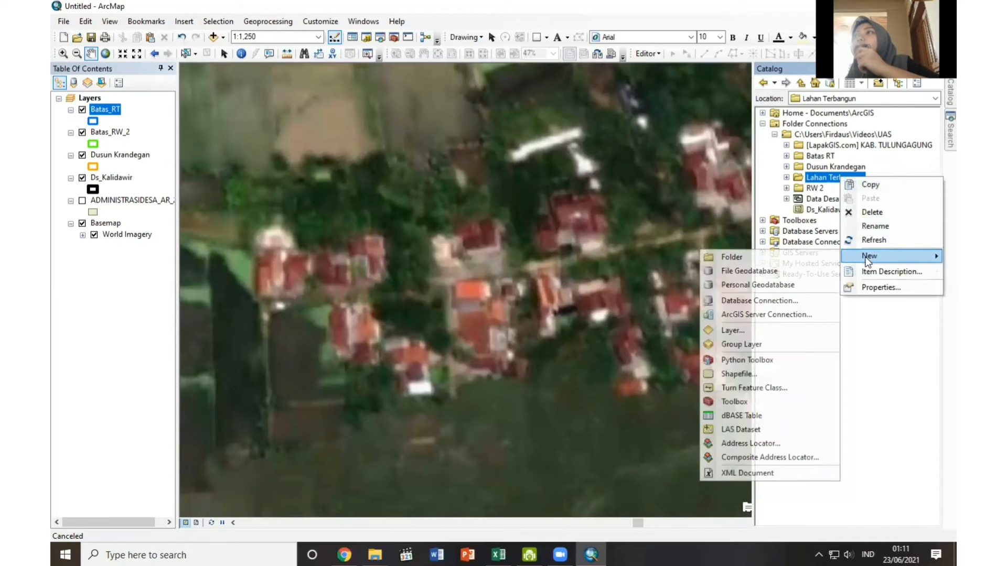
pyautogui.click(719, 413)
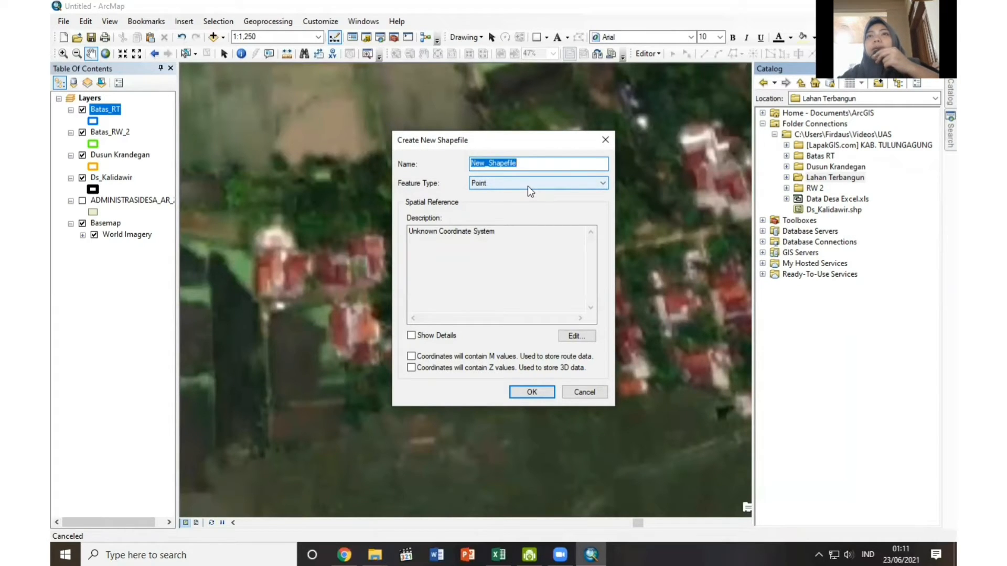
pyautogui.write('L')
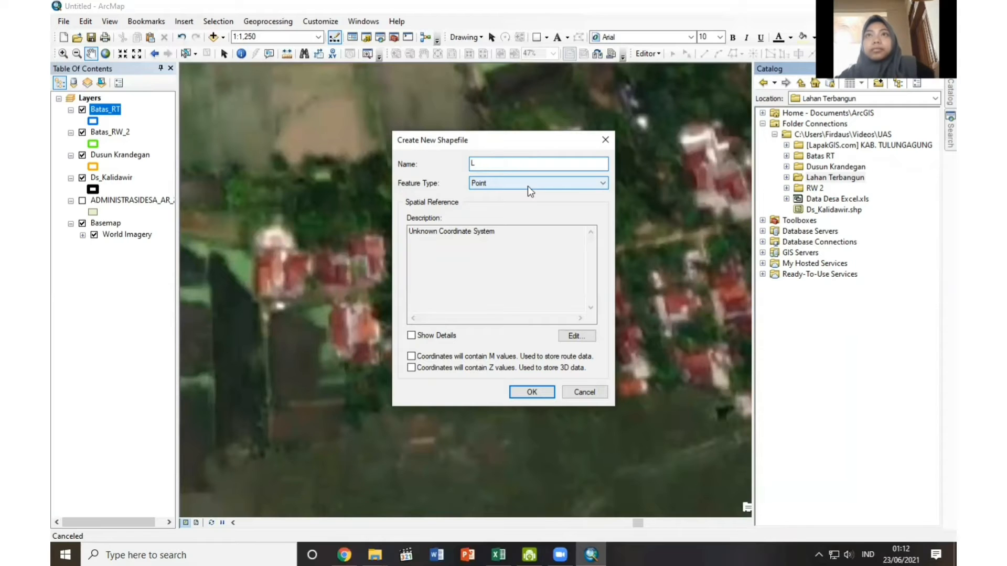
pyautogui.write('ahan_Terbangun')
pyautogui.click(528, 183)
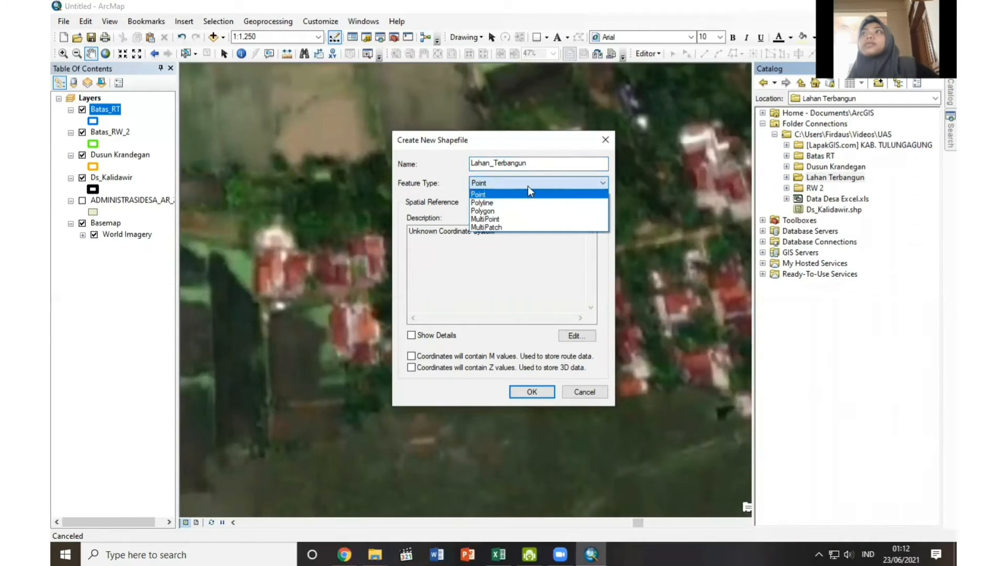
pyautogui.click(514, 205)
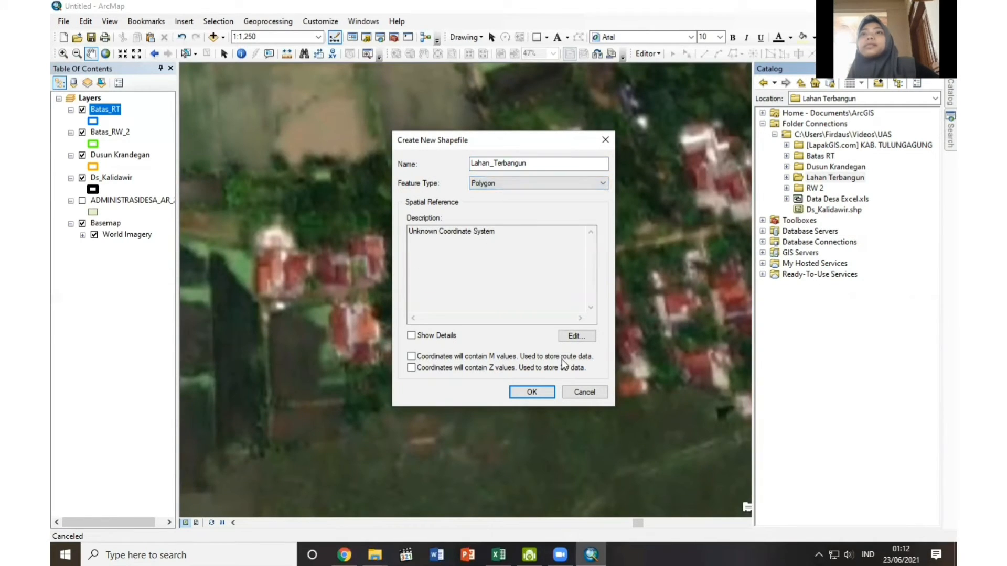
# Assign the WGS 1984 UTM Zone 49S coordinate system to the shapefile and create it.
pyautogui.click(569, 336)
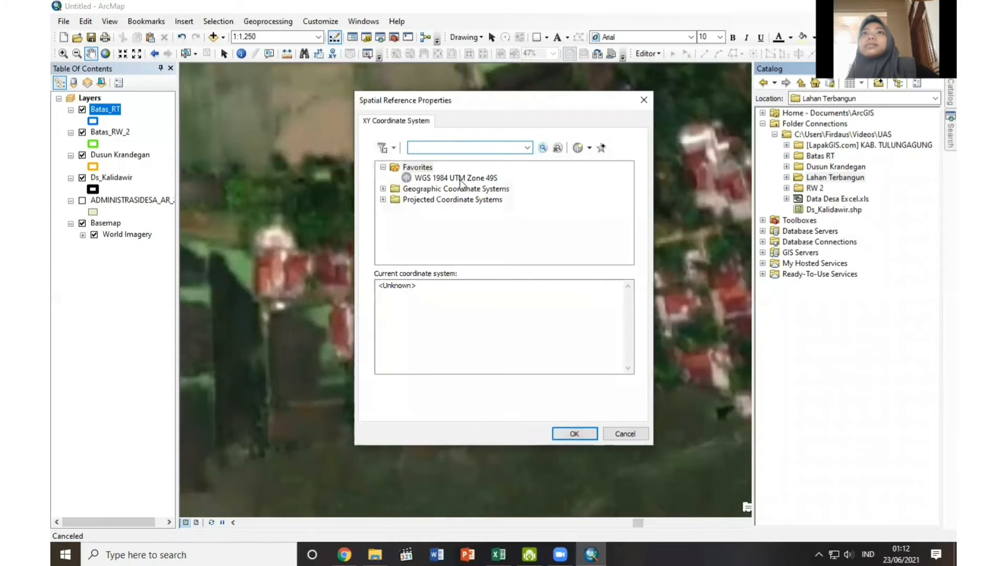
pyautogui.click(461, 180)
pyautogui.click(571, 434)
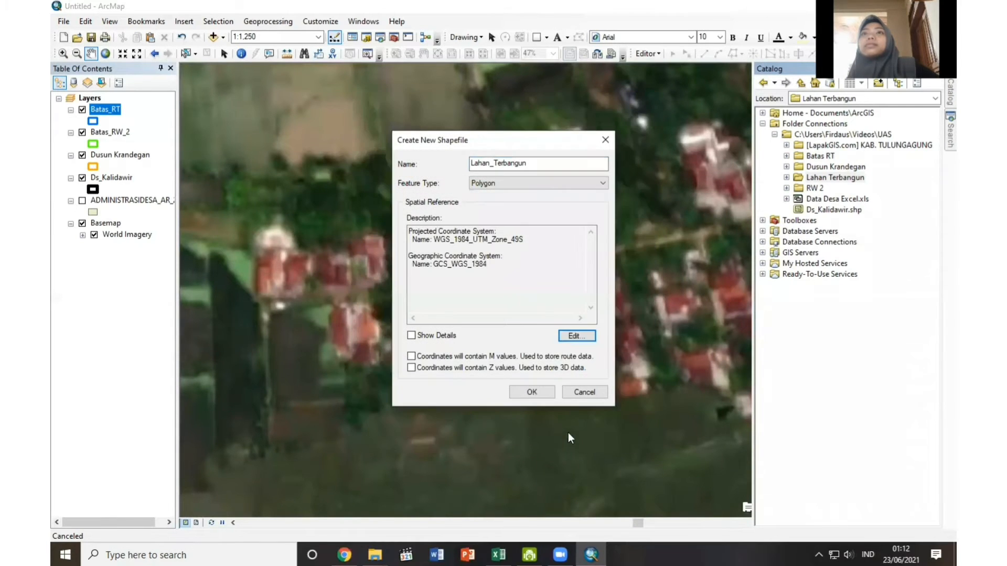
pyautogui.click(532, 392)
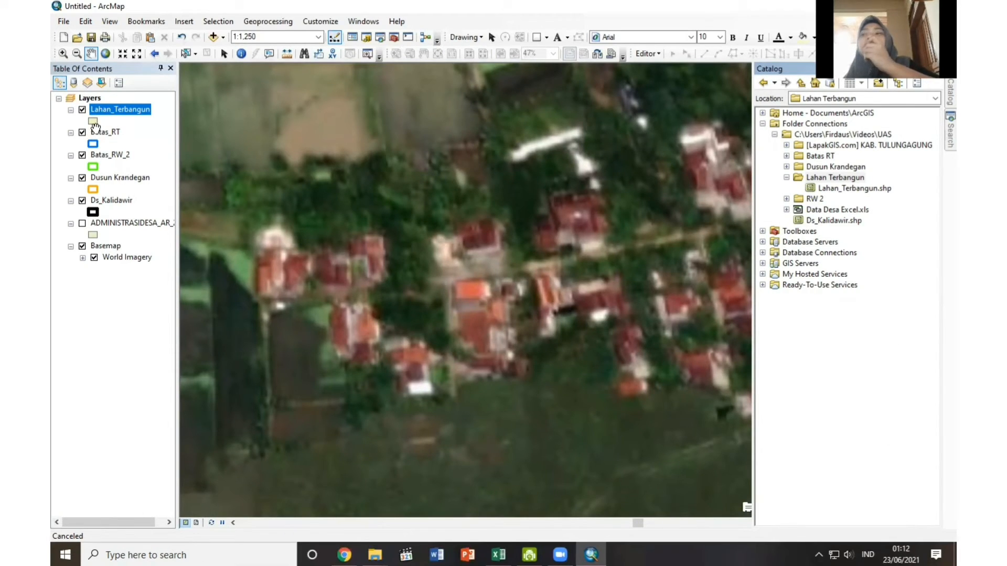
# Symbolize Lahan_Terbangun with no fill color and a yellow outline of width 1.
pyautogui.click(94, 122)
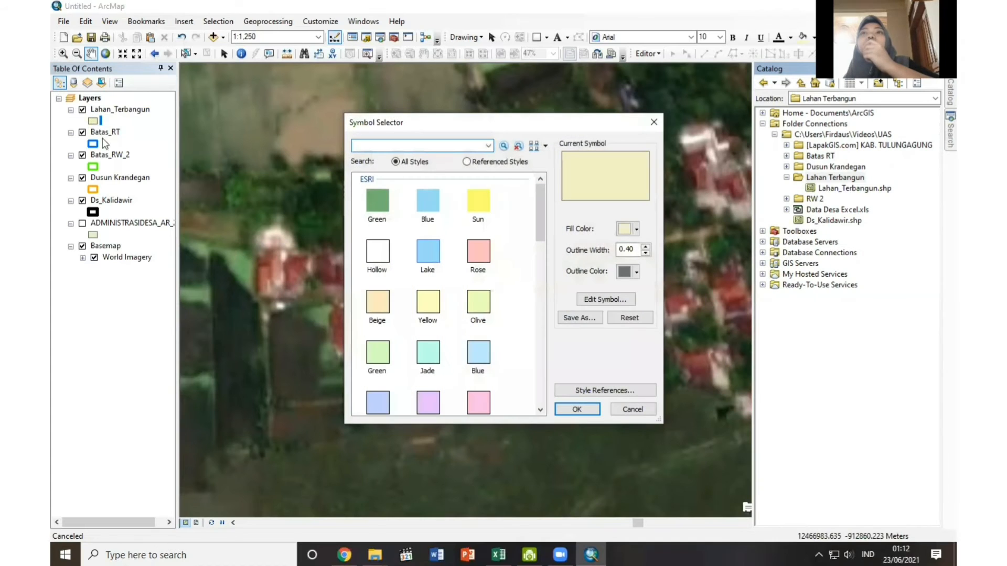
pyautogui.click(635, 229)
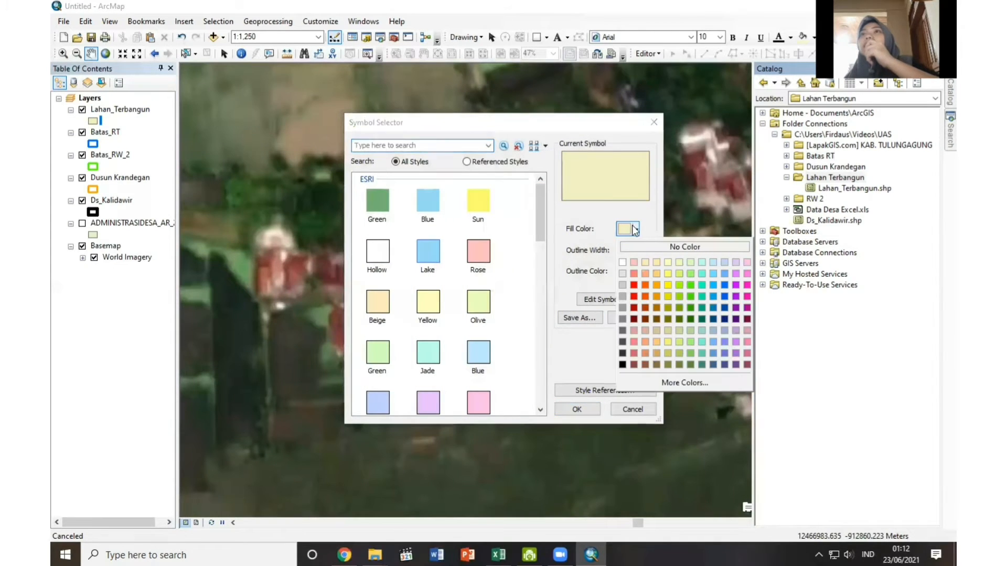
pyautogui.click(652, 246)
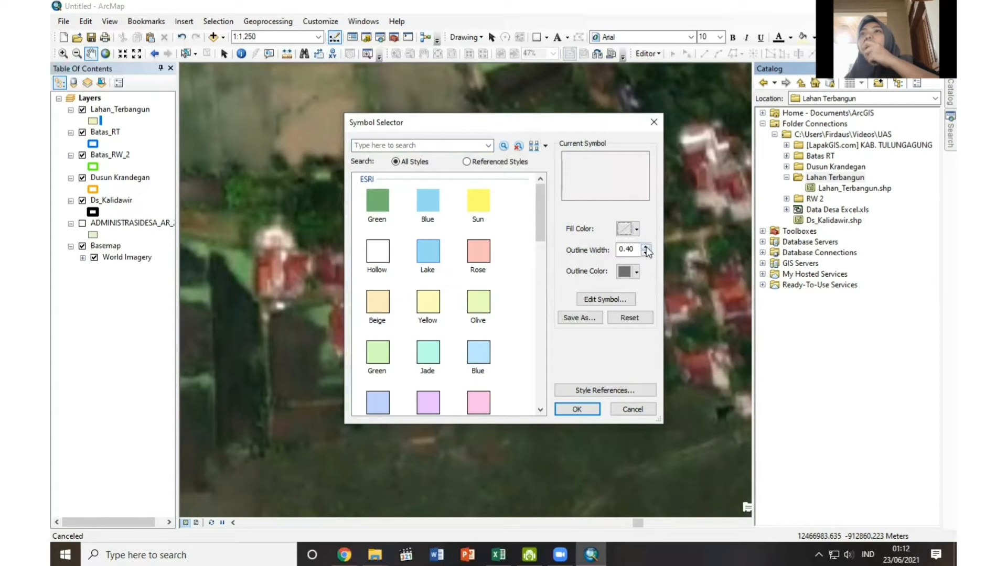
pyautogui.click(629, 275)
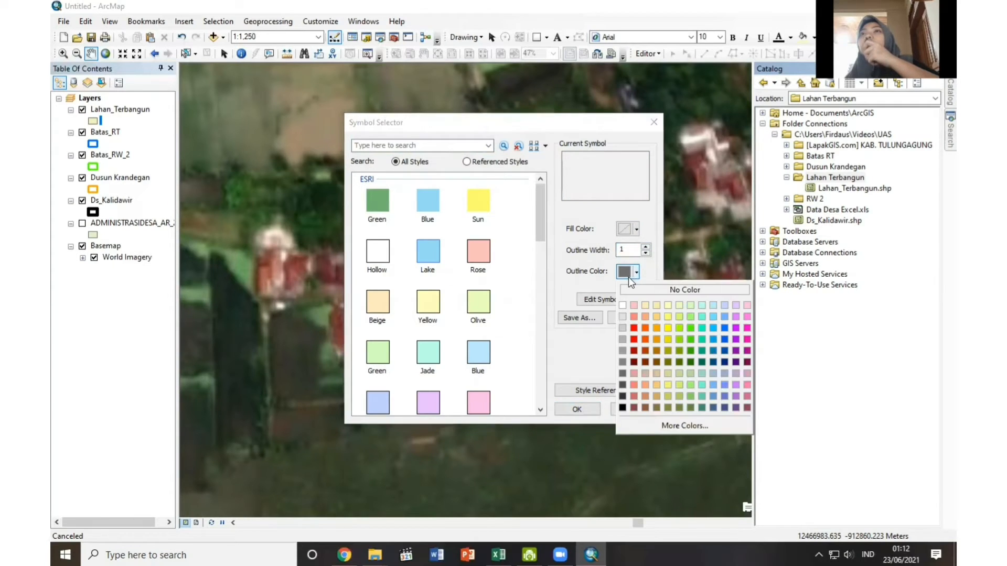
pyautogui.click(668, 328)
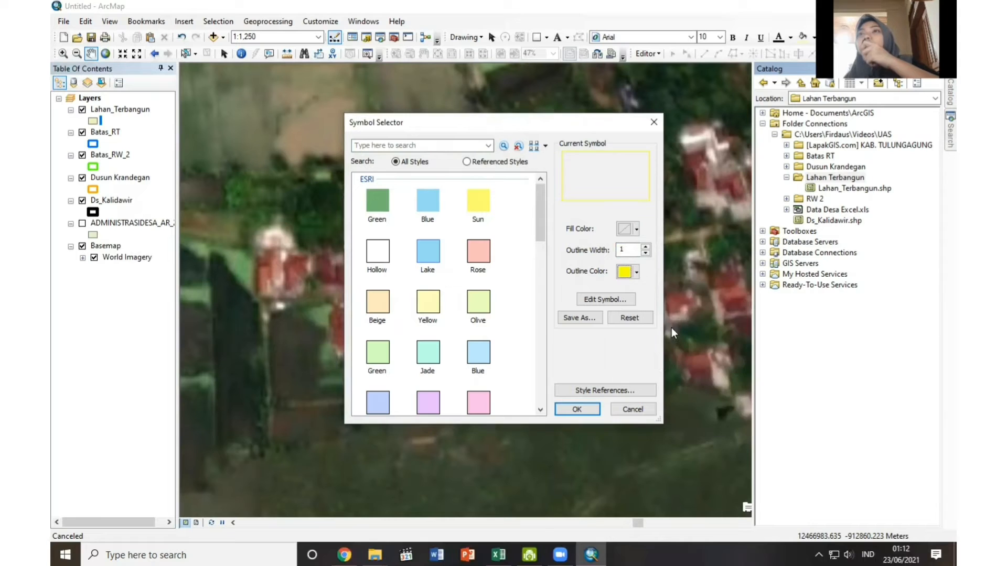
pyautogui.click(577, 409)
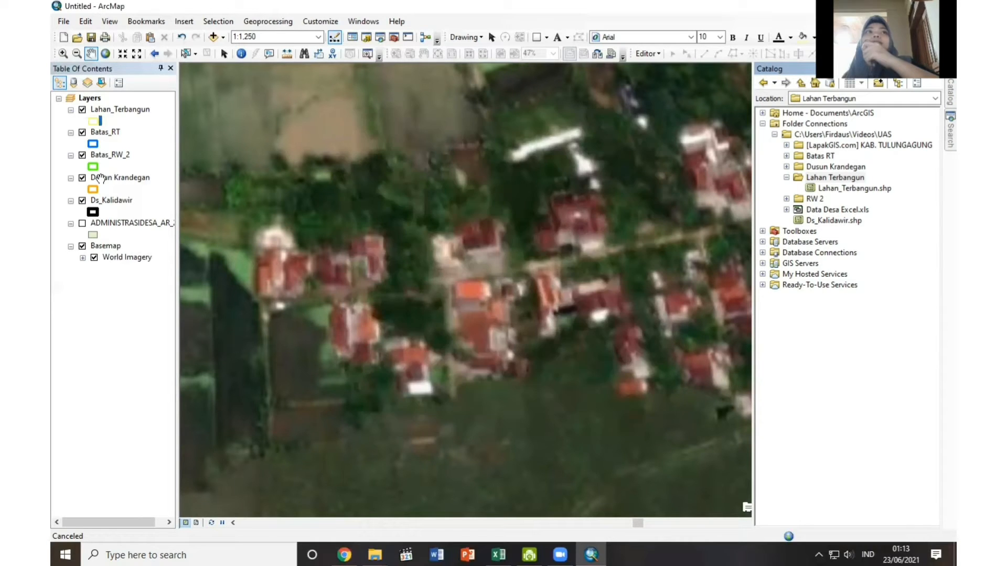
# Start editing Lahan_Terbangun and digitize a built-up polygon of about 377 m perimeter around the houses in the northeastern RT.
pyautogui.rightClick(114, 111)
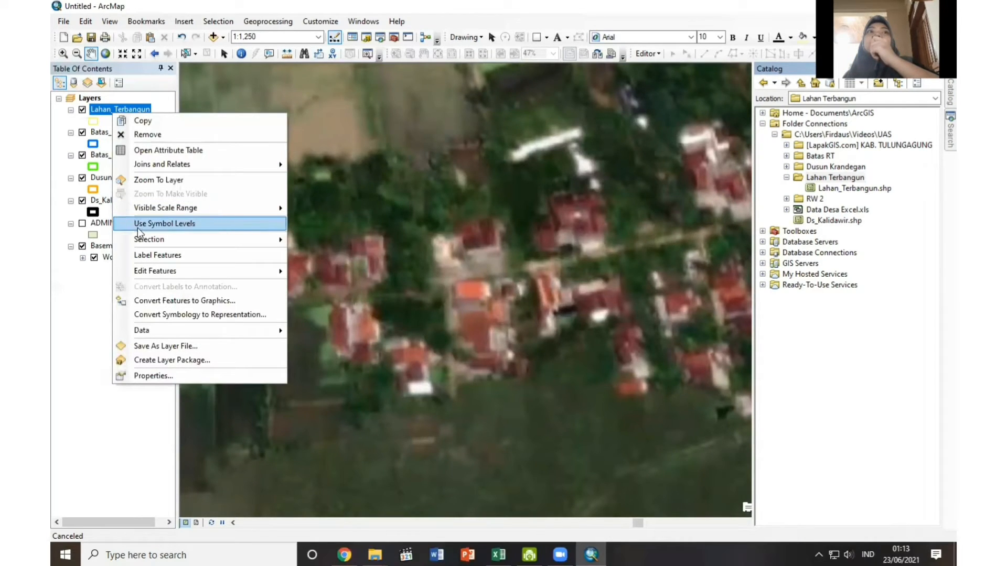
pyautogui.moveTo(150, 269)
pyautogui.click(336, 272)
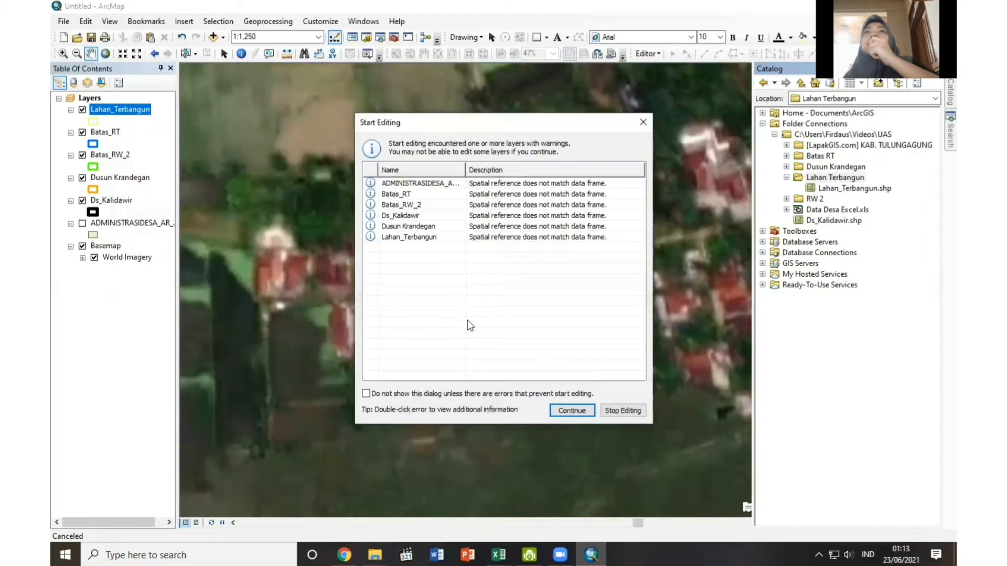
pyautogui.click(557, 410)
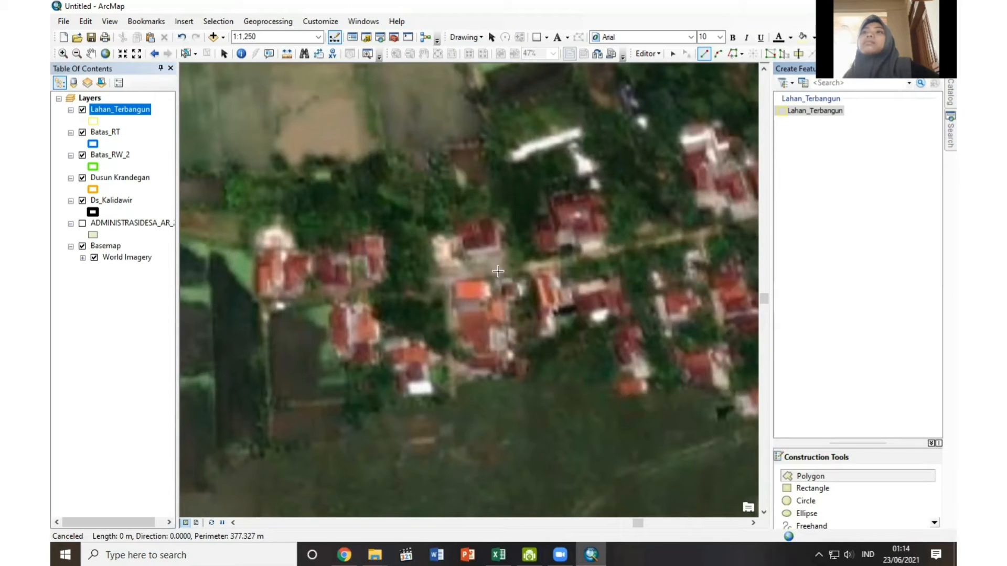
pyautogui.rightClick(450, 280)
pyautogui.click(483, 438)
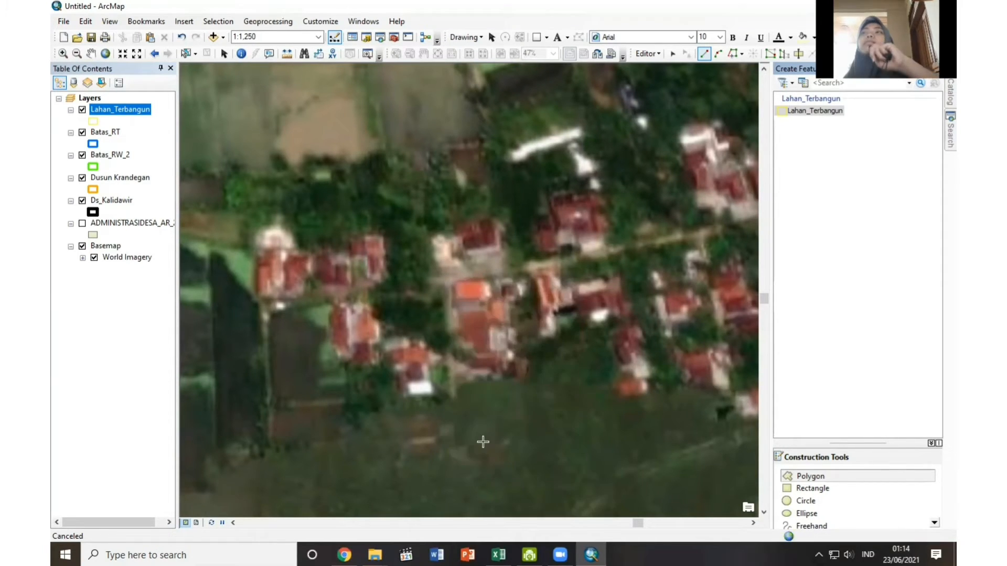
# Examine how the new built-up polygon sits on the imagery and within the Batas_RT boundaries.
pyautogui.click(90, 53)
pyautogui.moveTo(608, 319); pyautogui.dragTo(536, 337)
pyautogui.scroll(1, 534, 337)
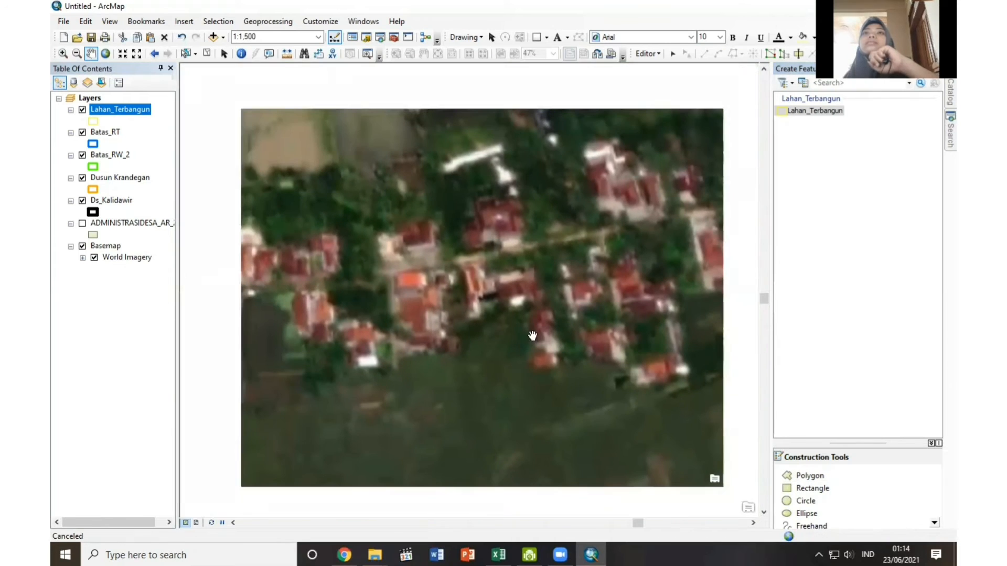
pyautogui.scroll(4, 501, 336)
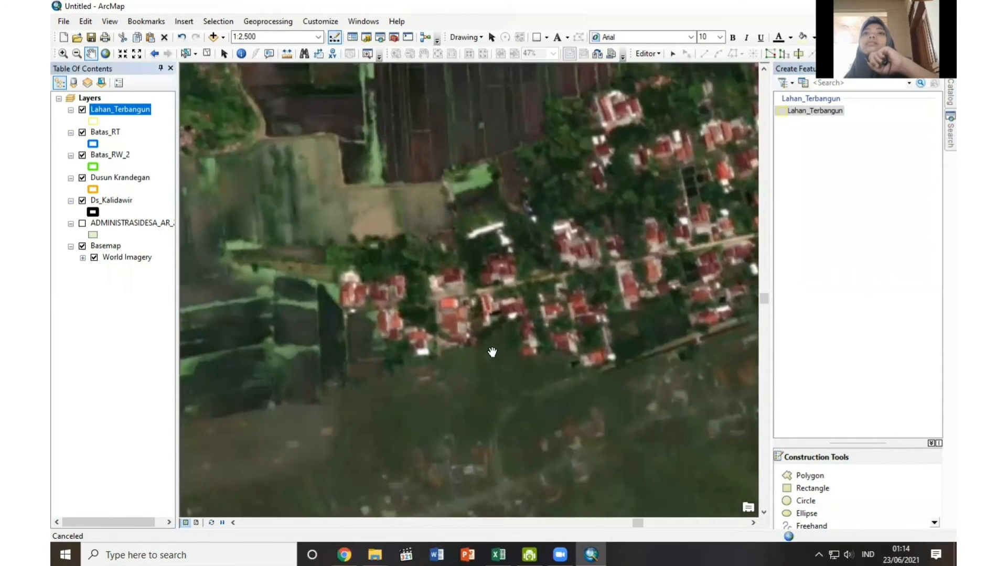
pyautogui.rightClick(126, 110)
pyautogui.click(138, 177)
pyautogui.rightClick(93, 131)
pyautogui.click(131, 197)
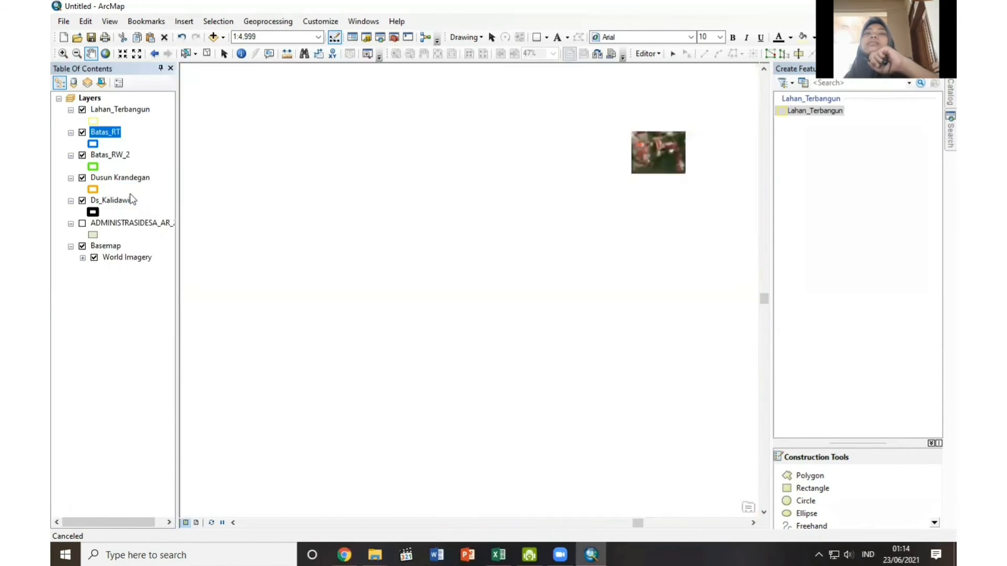
pyautogui.scroll(-4, 667, 207)
pyautogui.moveTo(650, 176); pyautogui.dragTo(512, 314)
pyautogui.moveTo(580, 253); pyautogui.dragTo(166, 201)
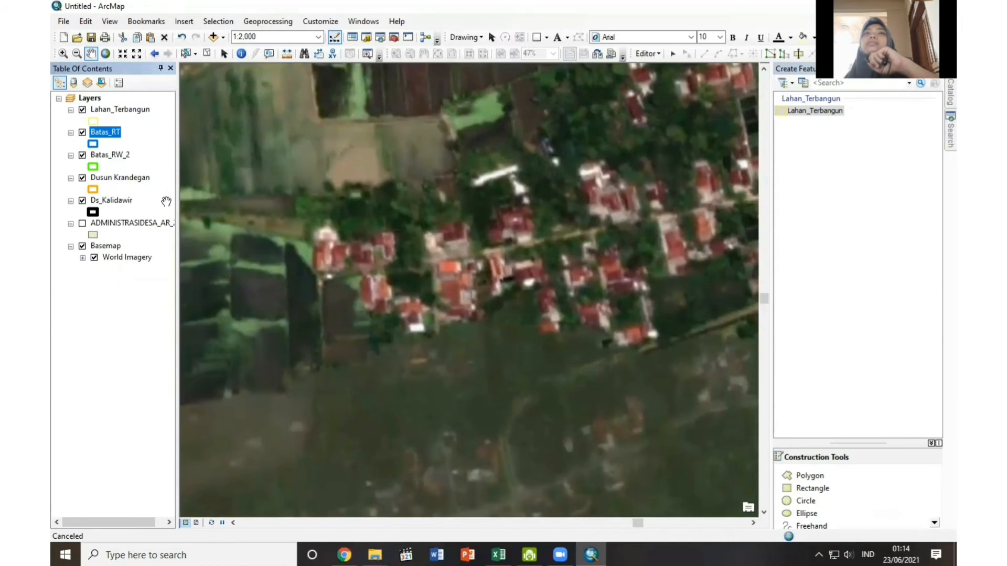
pyautogui.scroll(3, 600, 232)
pyautogui.scroll(-2, 601, 232)
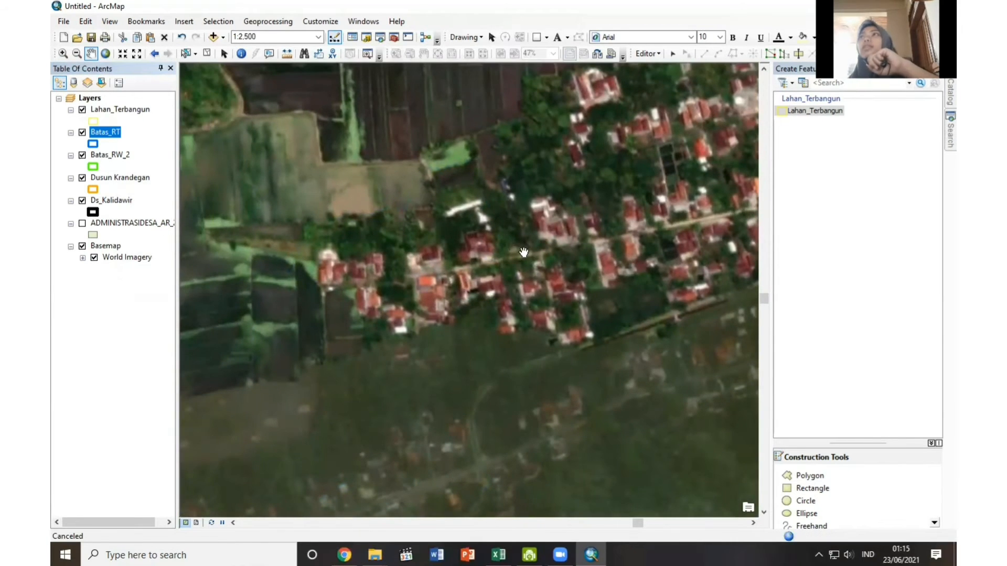
pyautogui.scroll(2, 530, 262)
# Save the edits made to the Lahan_Terbangun layer.
pyautogui.keyDown('ctrl'); pyautogui.click(99, 112); pyautogui.keyUp('ctrl')
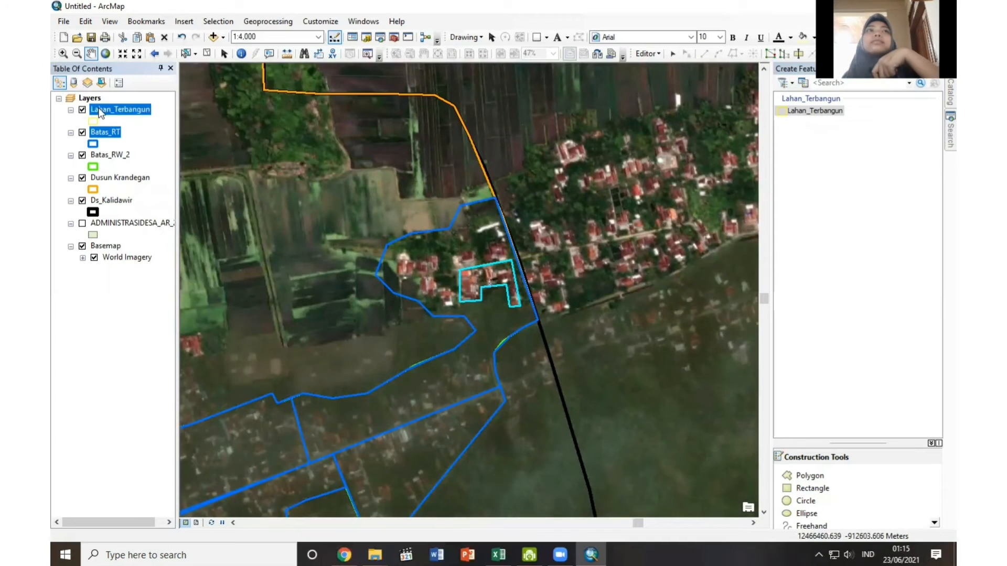
pyautogui.rightClick(100, 111)
pyautogui.moveTo(391, 209); pyautogui.dragTo(497, 184)
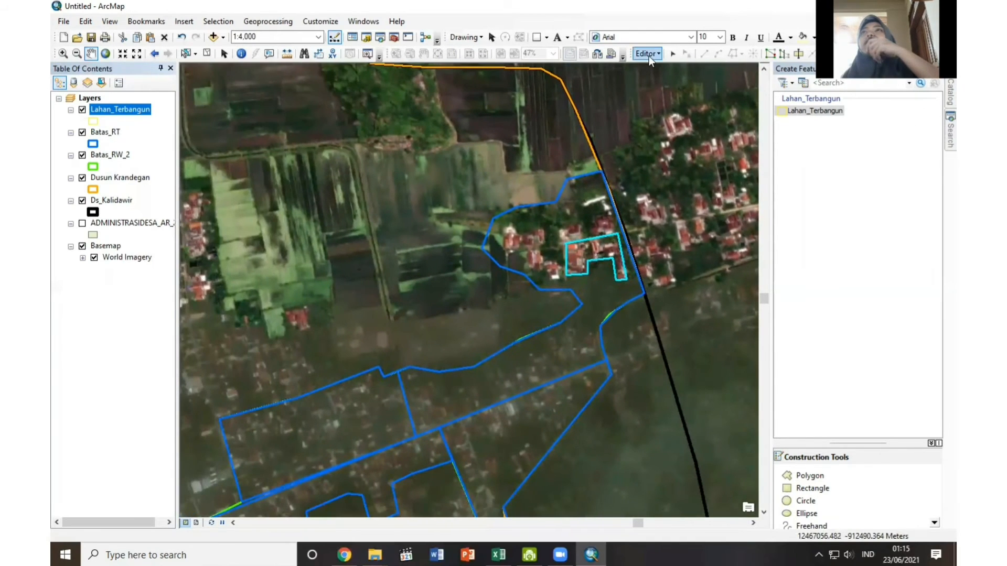
pyautogui.click(647, 54)
pyautogui.click(654, 98)
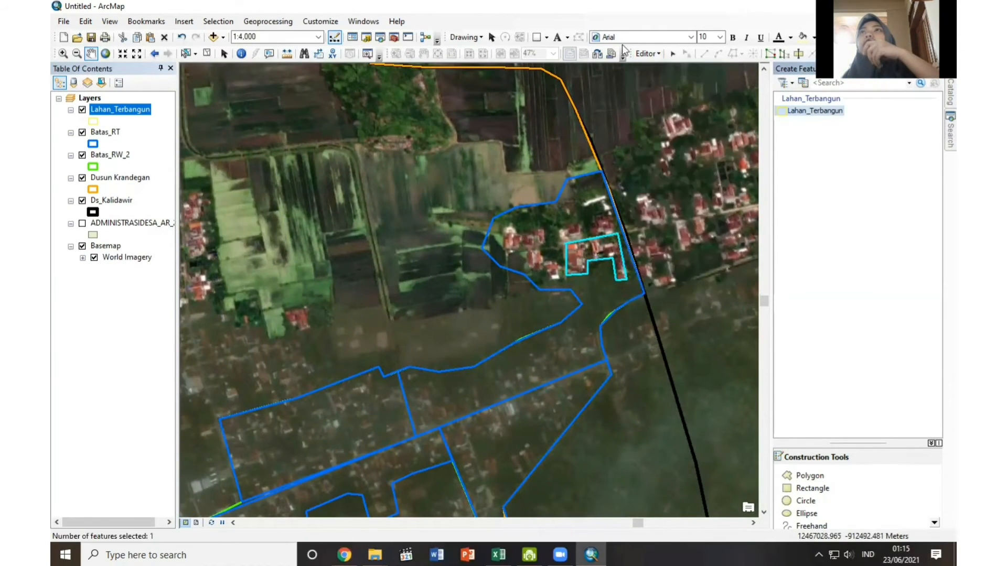
# Stop the current edit session and start a new one on Lahan_Terbangun with its polygon template.
pyautogui.click(648, 54)
pyautogui.click(676, 82)
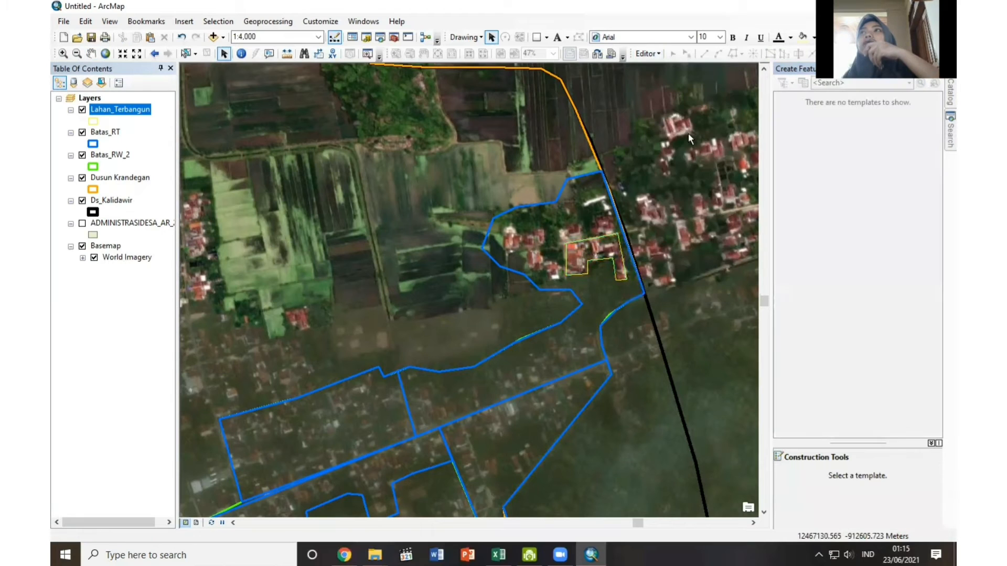
pyautogui.rightClick(102, 109)
pyautogui.moveTo(131, 163)
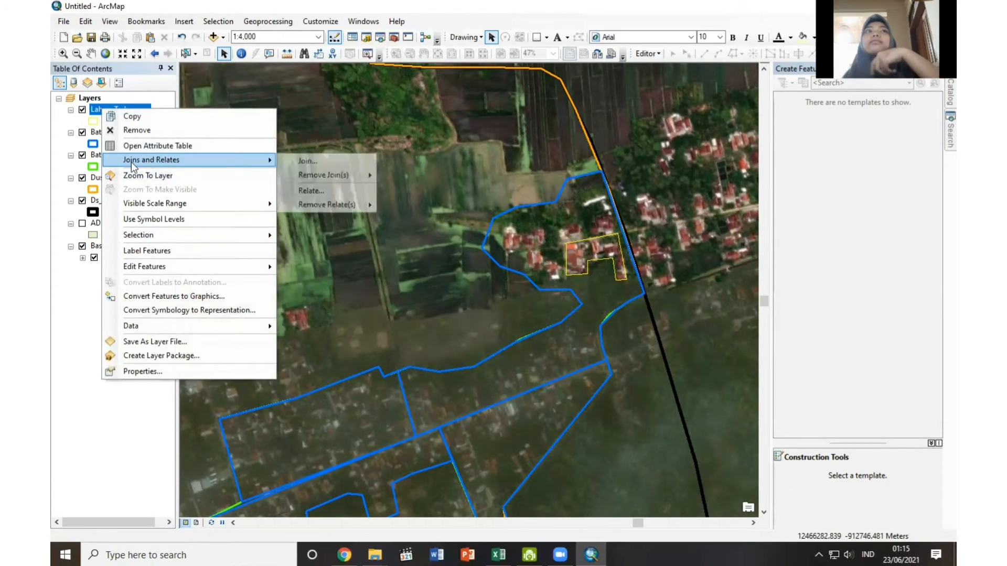
pyautogui.moveTo(159, 267)
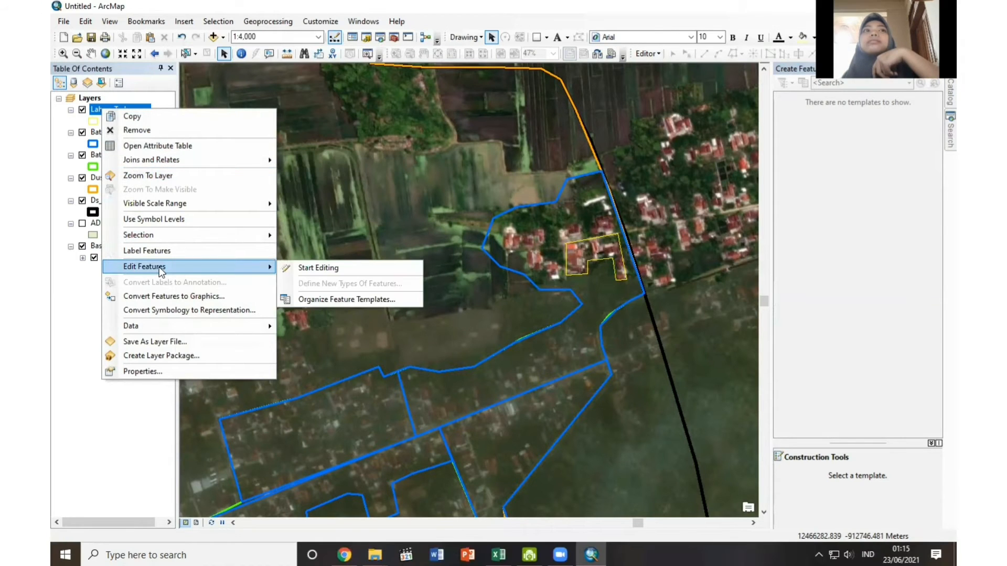
pyautogui.click(293, 264)
pyautogui.click(815, 110)
# Digitize a stepped built-up polygon of about 351 m perimeter around the western cluster of houses in the northeastern RT.
pyautogui.click(505, 233)
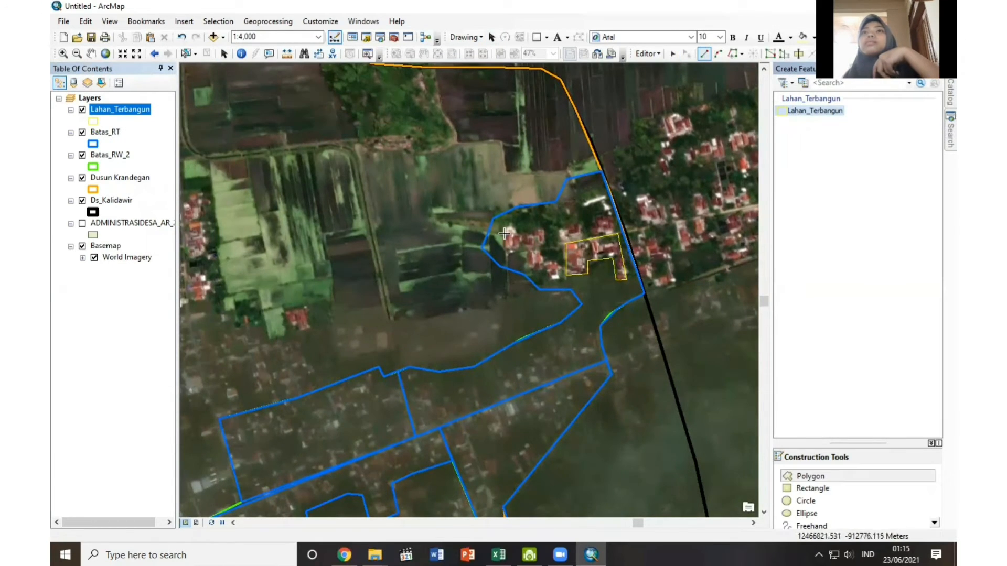
pyautogui.click(504, 253)
pyautogui.click(526, 251)
pyautogui.click(528, 268)
pyautogui.click(546, 270)
pyautogui.click(550, 282)
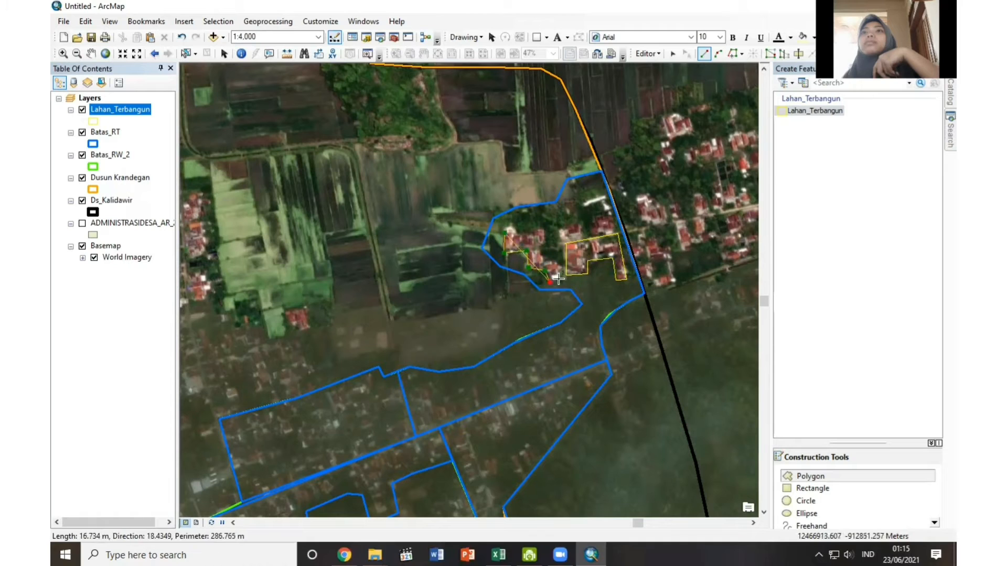
pyautogui.click(560, 279)
pyautogui.click(559, 263)
pyautogui.click(545, 262)
pyautogui.click(541, 248)
pyautogui.click(546, 229)
pyautogui.rightClick(545, 230)
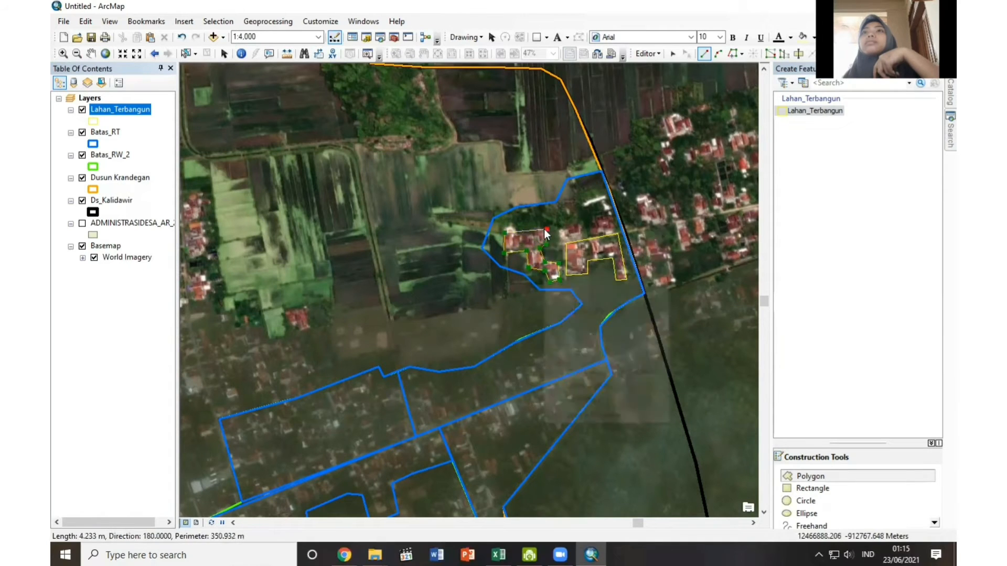
pyautogui.click(587, 386)
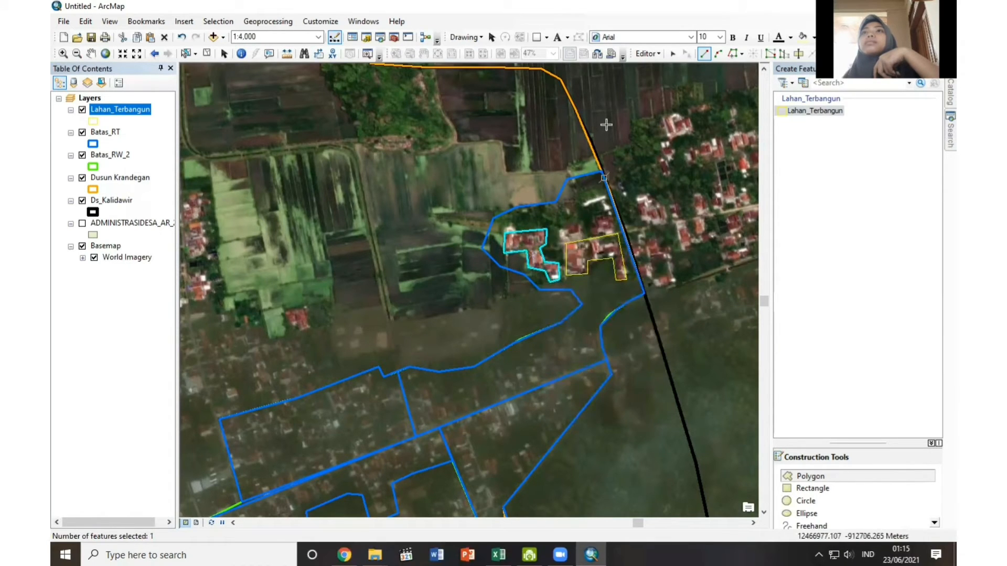
# Save the Lahan_Terbangun edits with the western house polygon and stop editing.
pyautogui.click(654, 55)
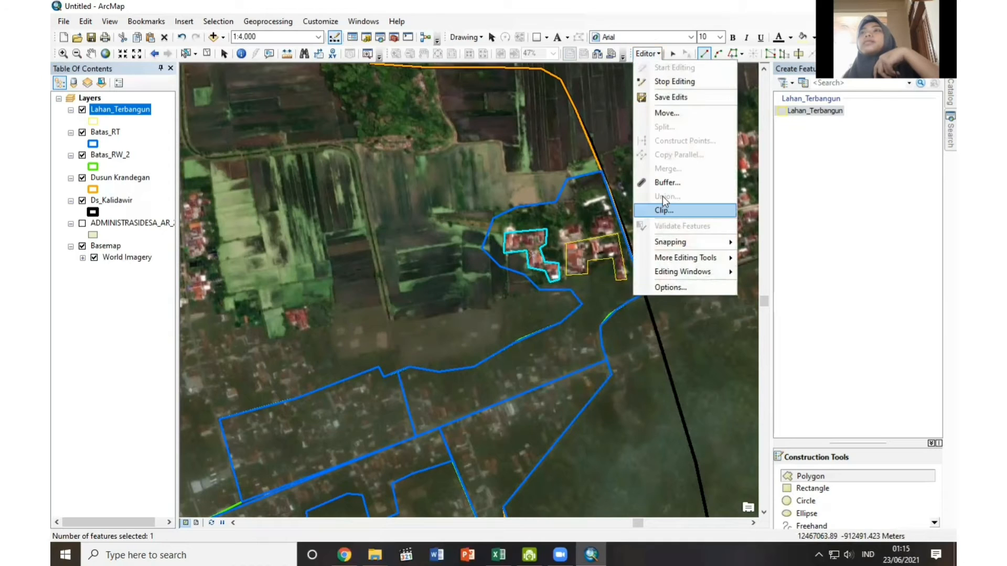
pyautogui.click(667, 100)
pyautogui.click(653, 55)
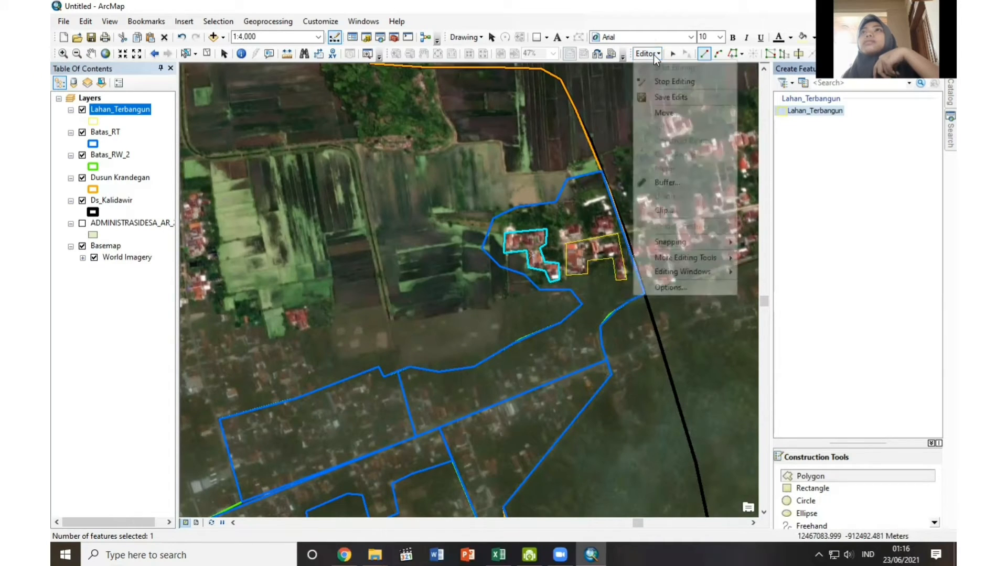
pyautogui.click(662, 82)
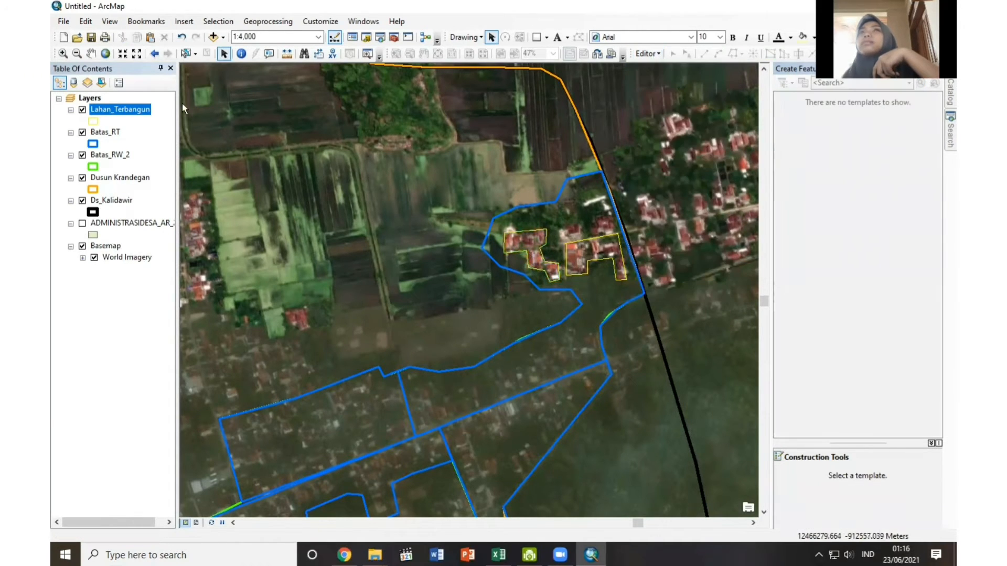
# Start editing Lahan_Terbangun and digitize a narrow polygon of about 234 m perimeter around the houses north of the first built-up polygon.
pyautogui.rightClick(139, 112)
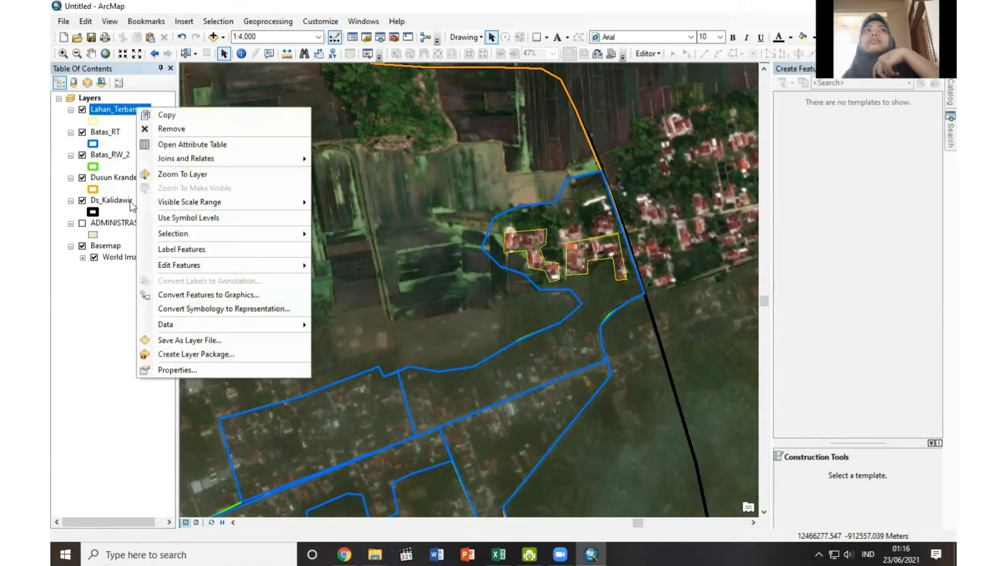
pyautogui.moveTo(305, 263)
pyautogui.click(341, 265)
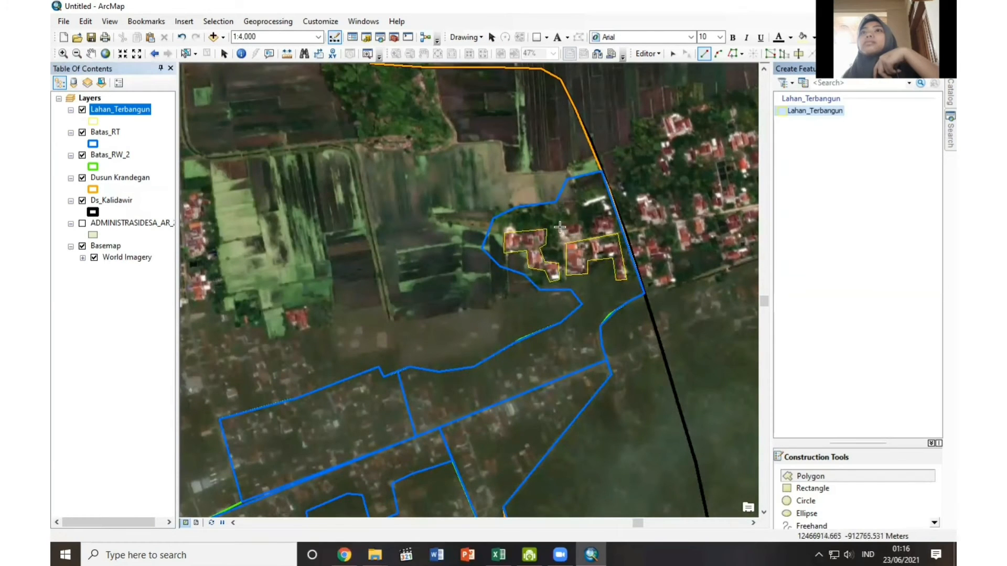
pyautogui.click(561, 237)
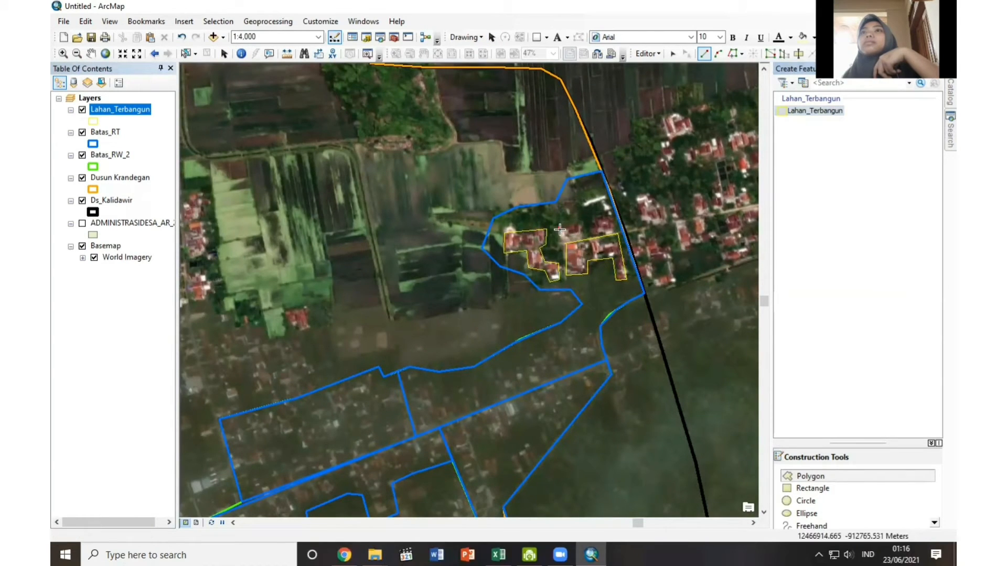
pyautogui.click(612, 217)
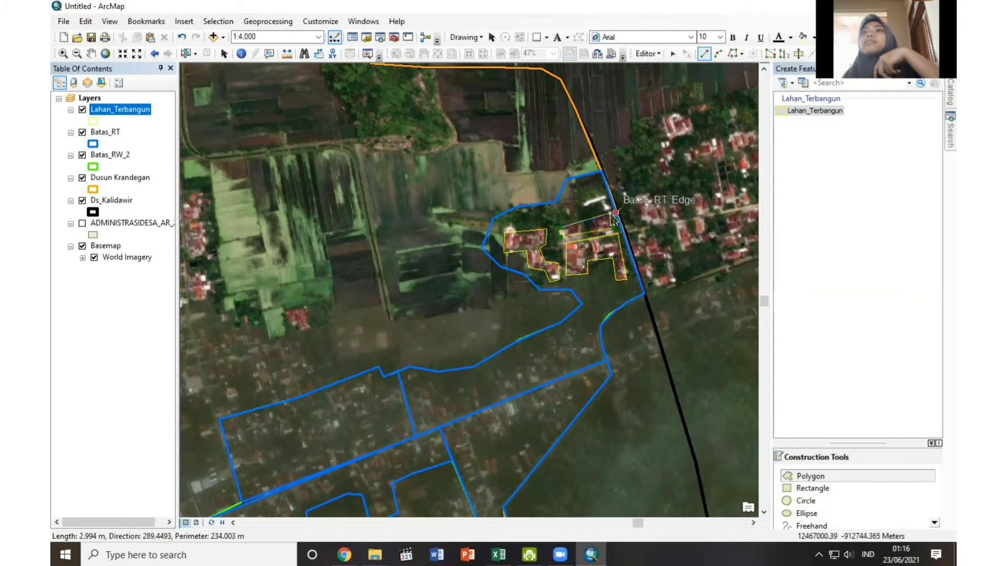
pyautogui.rightClick(611, 215)
pyautogui.click(642, 457)
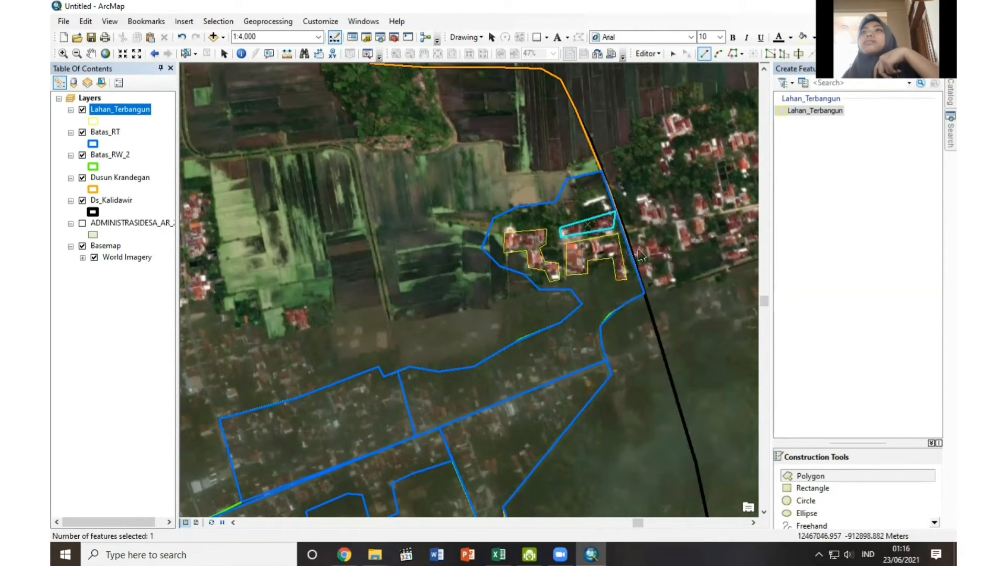
# Save the edits for the narrow northern built-up polygon and end the edit session.
pyautogui.click(660, 55)
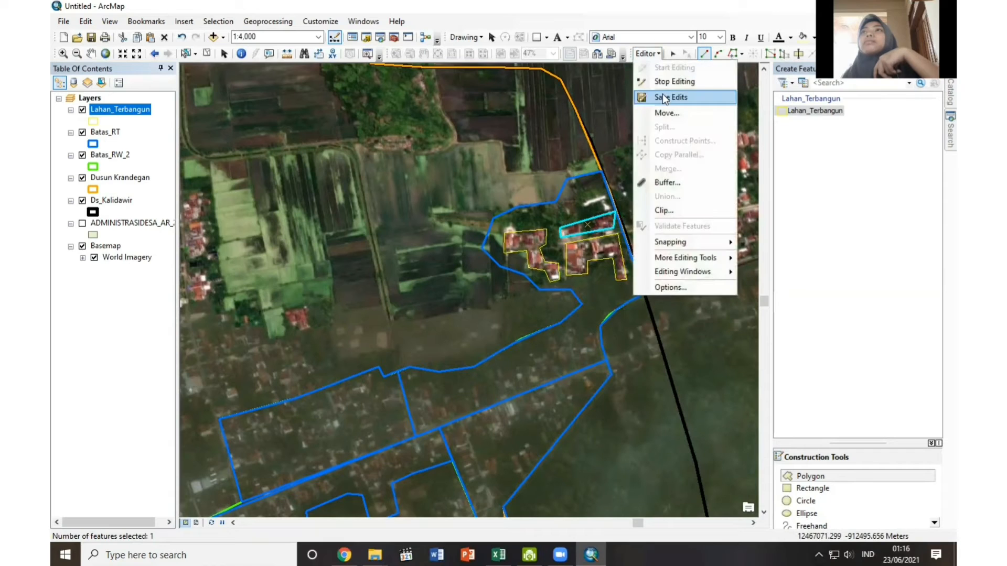
pyautogui.click(662, 95)
pyautogui.click(656, 56)
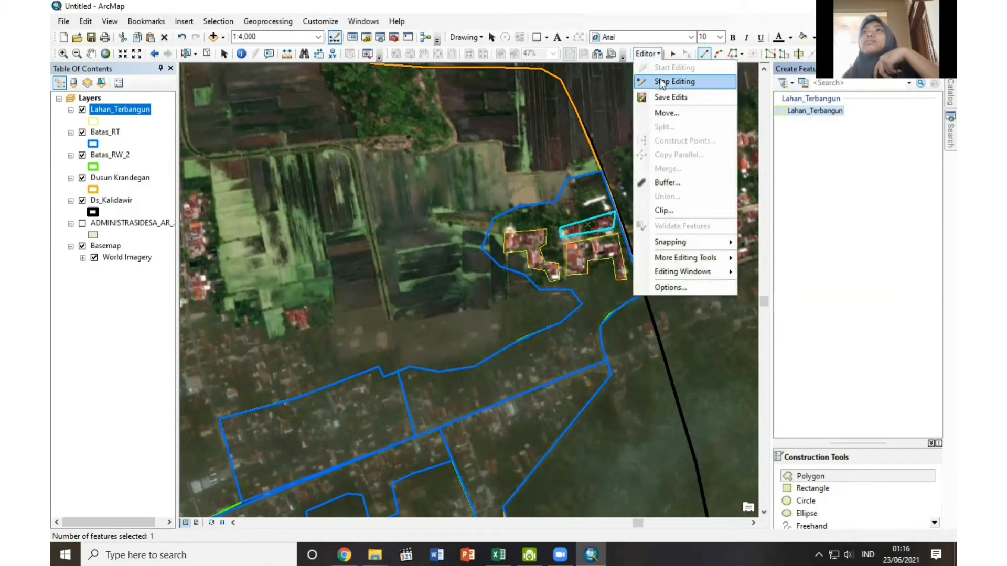
pyautogui.click(660, 80)
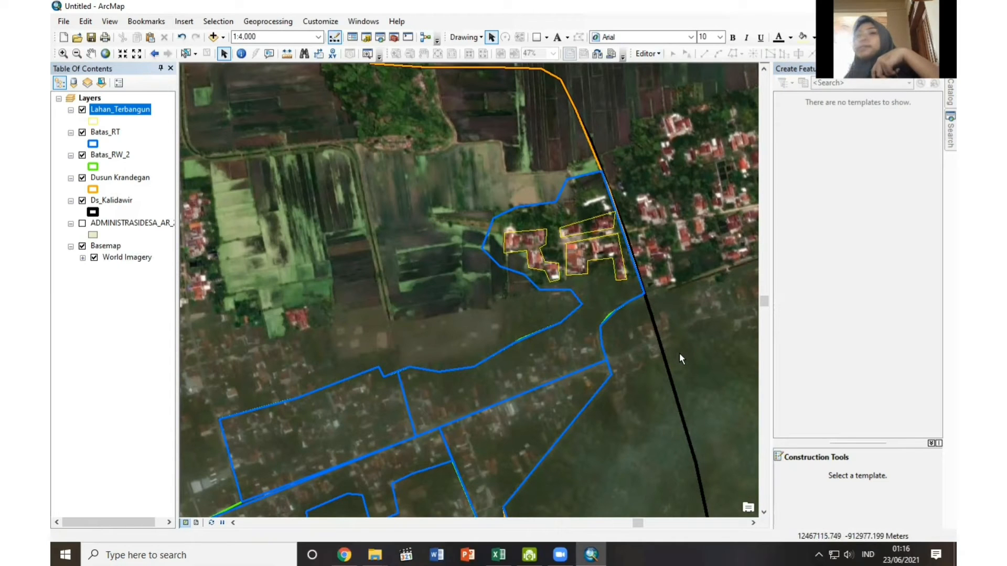
# Give the Lahan_Terbangun symbol a solid yellow fill and hide the layer on the map.
pyautogui.click(93, 120)
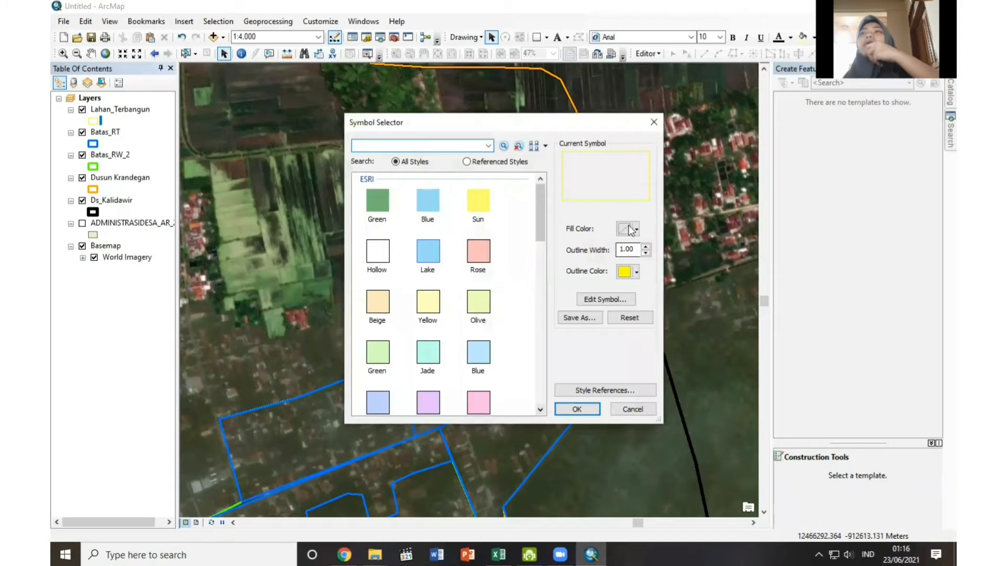
pyautogui.click(632, 229)
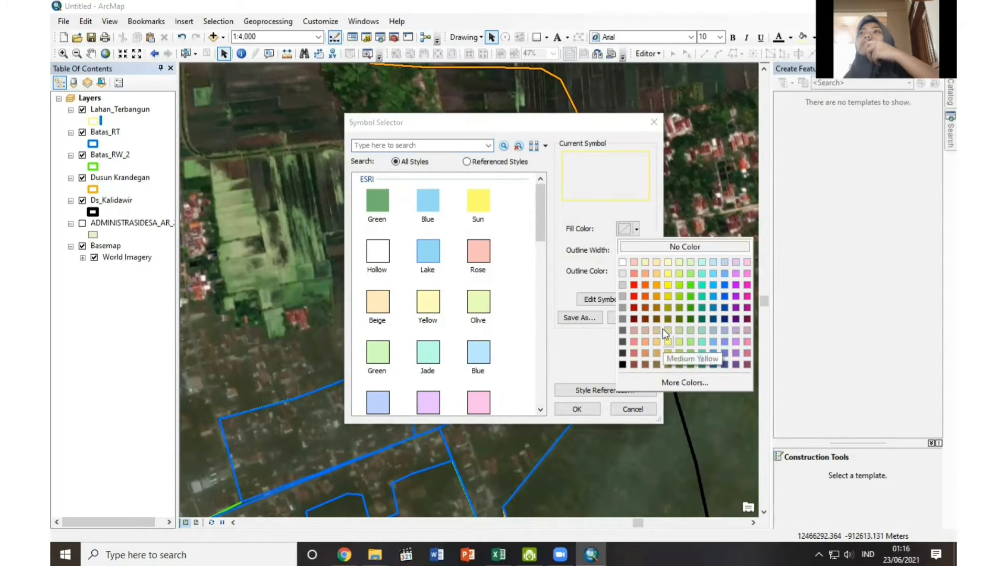
pyautogui.click(667, 285)
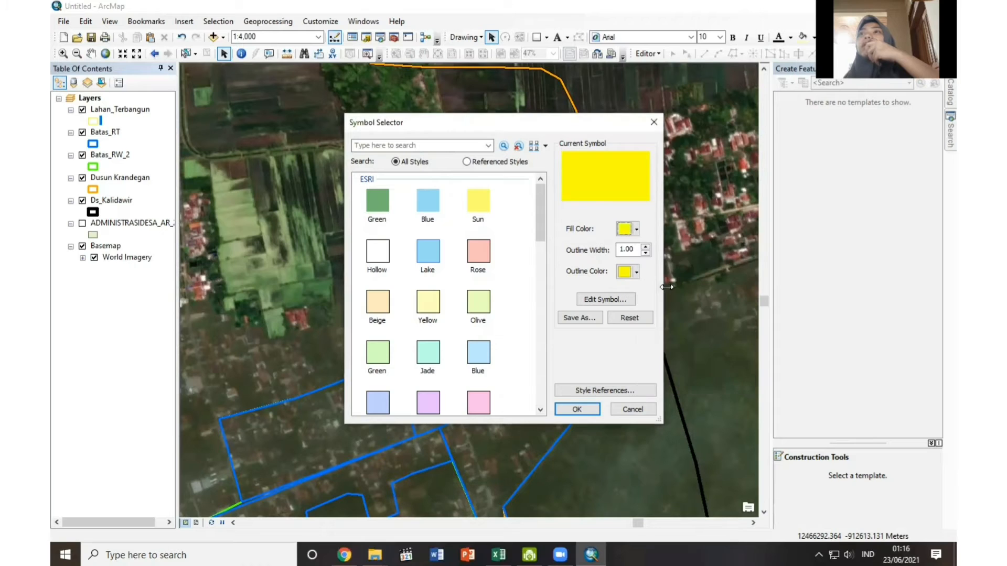
pyautogui.click(577, 410)
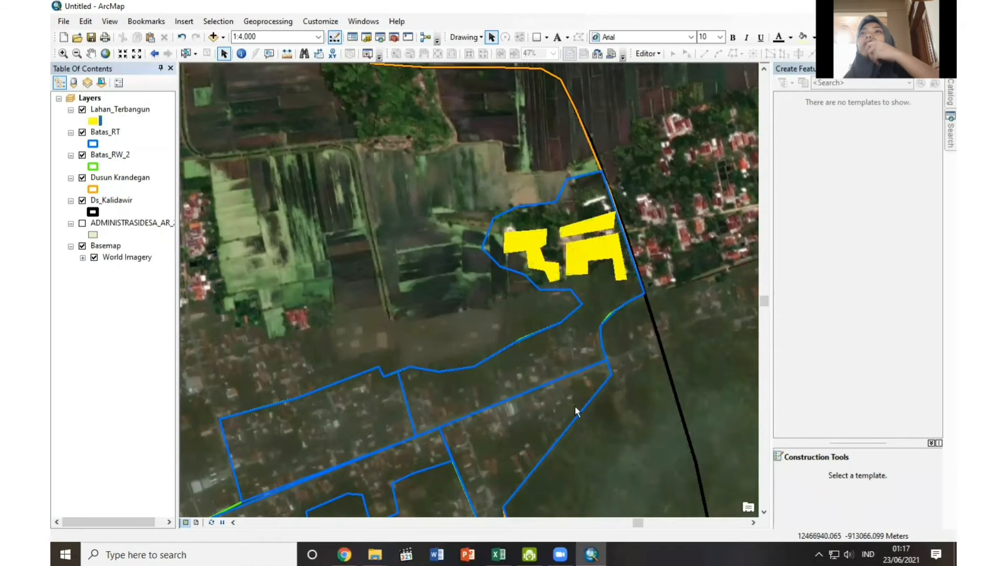
pyautogui.click(82, 110)
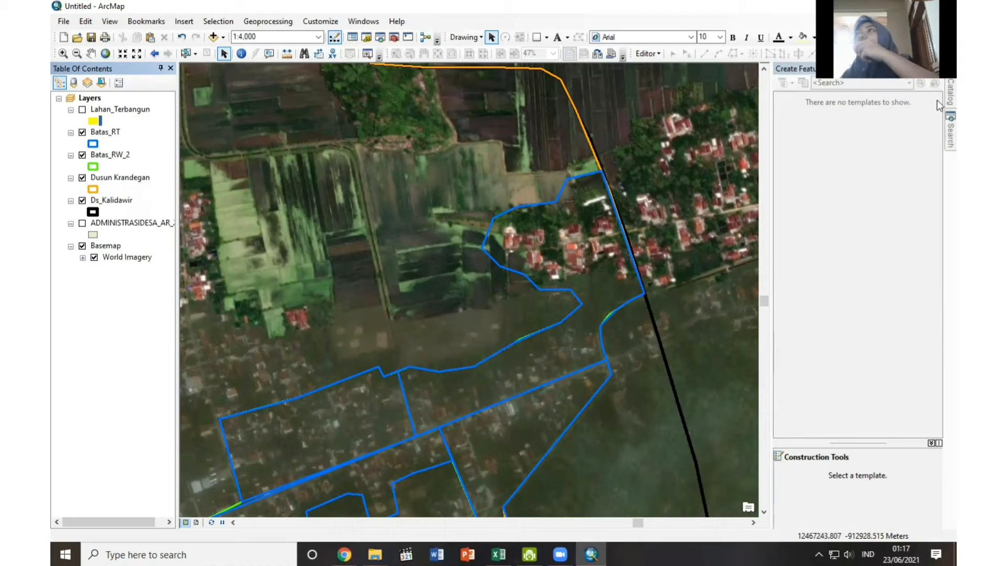
# Create a new folder named Masjid inside the connected UAS folder.
pyautogui.moveTo(937, 92)
pyautogui.rightClick(854, 135)
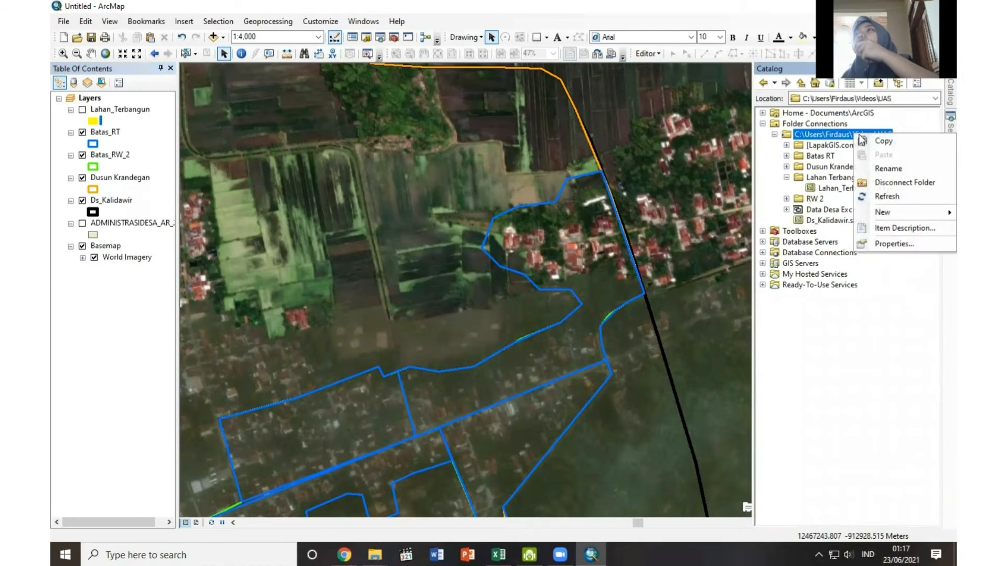
pyautogui.moveTo(873, 217)
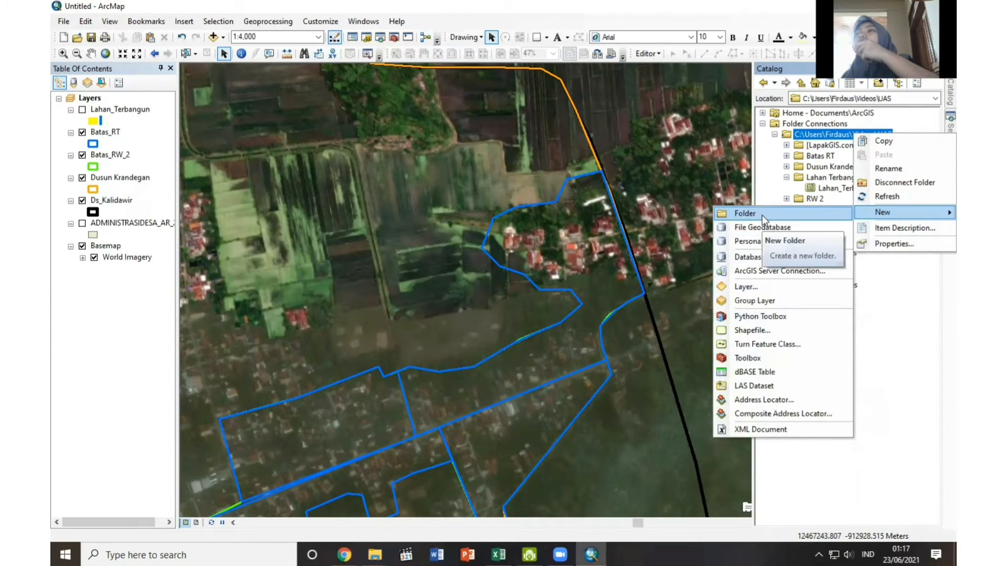
pyautogui.click(823, 213)
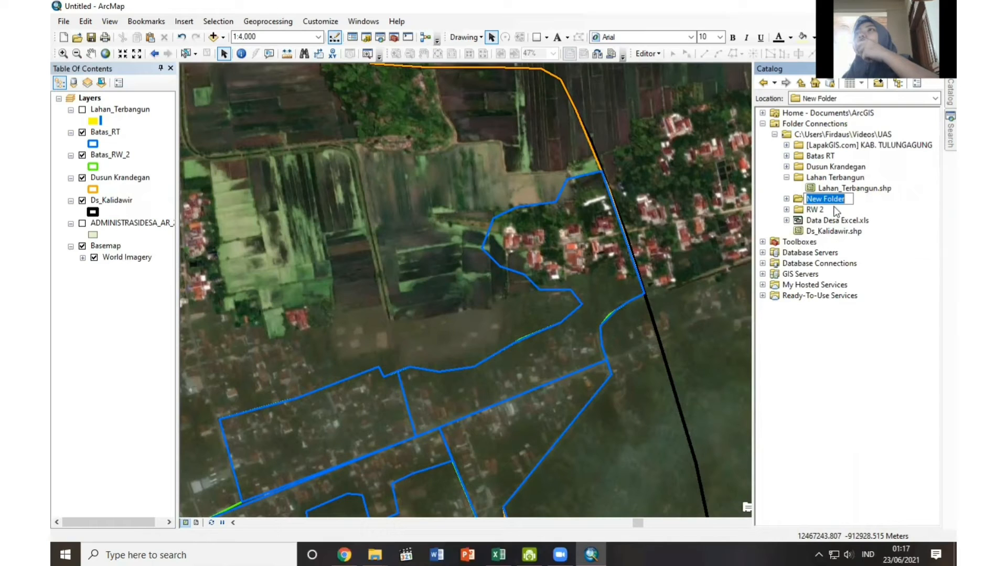
pyautogui.write('M')
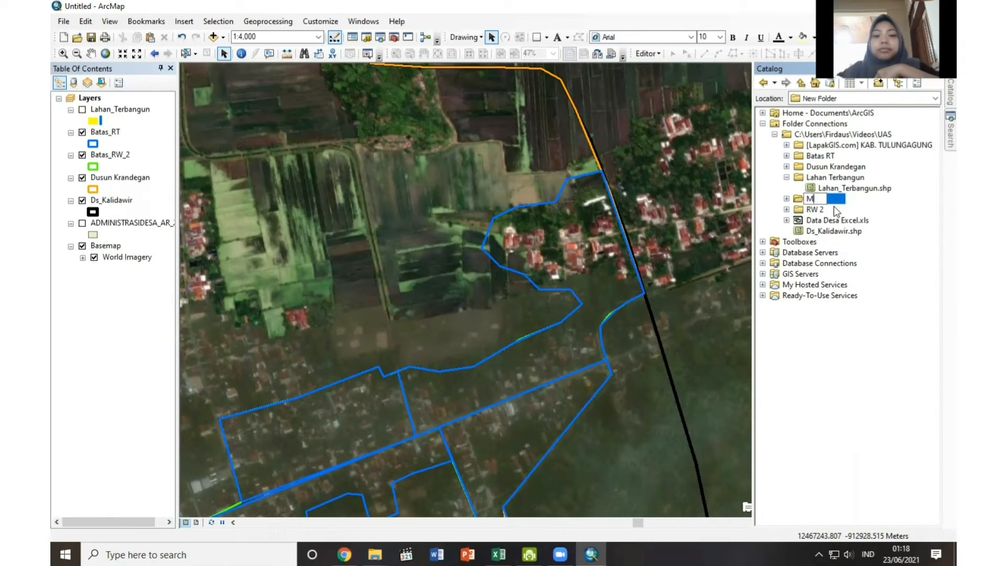
pyautogui.write('asjid')
pyautogui.press('Return')
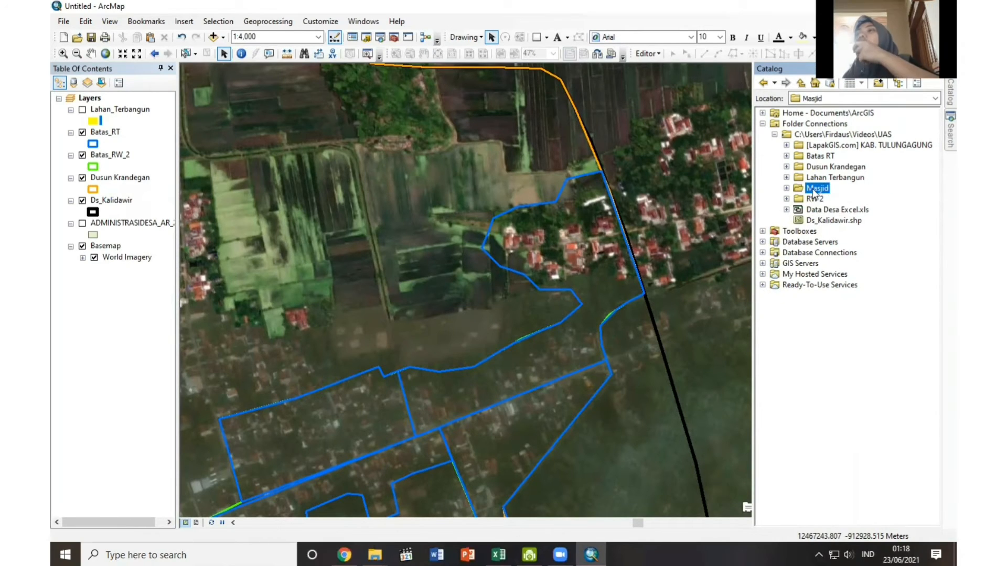
# Create a point shapefile named Masjid in the Masjid folder, using the WGS 1984 UTM Zone 49S coordinate system.
pyautogui.rightClick(814, 193)
pyautogui.moveTo(845, 270)
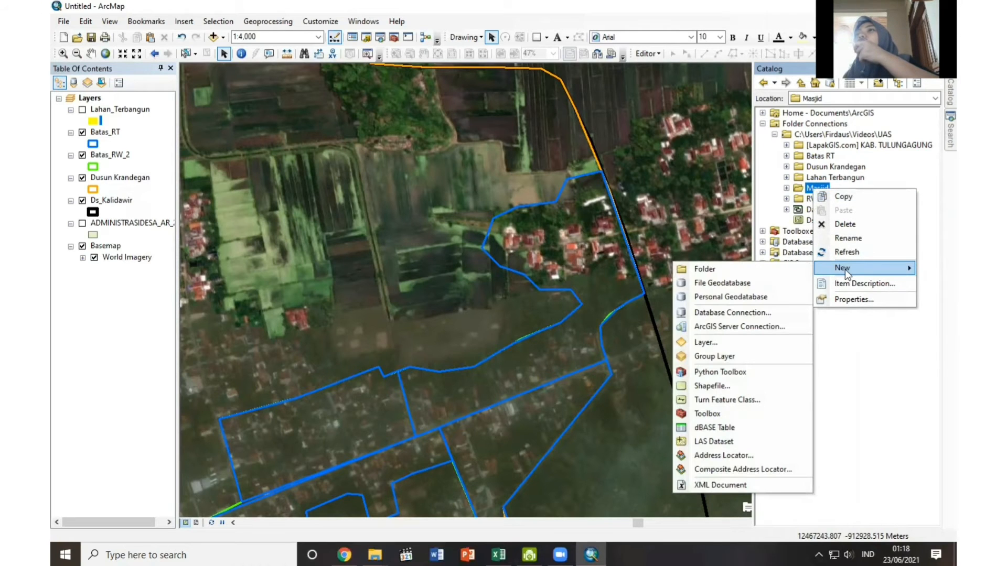
pyautogui.click(713, 385)
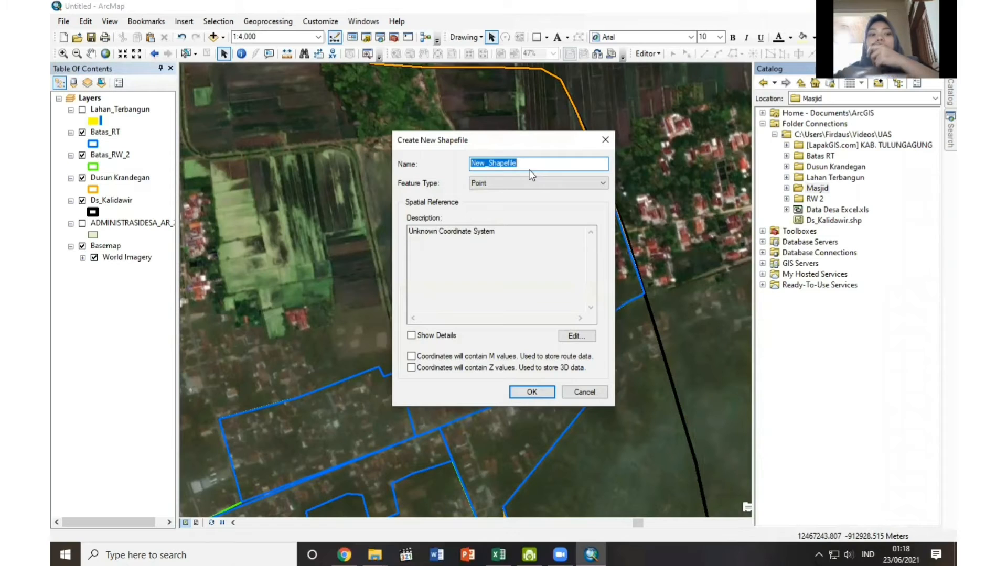
pyautogui.write('Masjid')
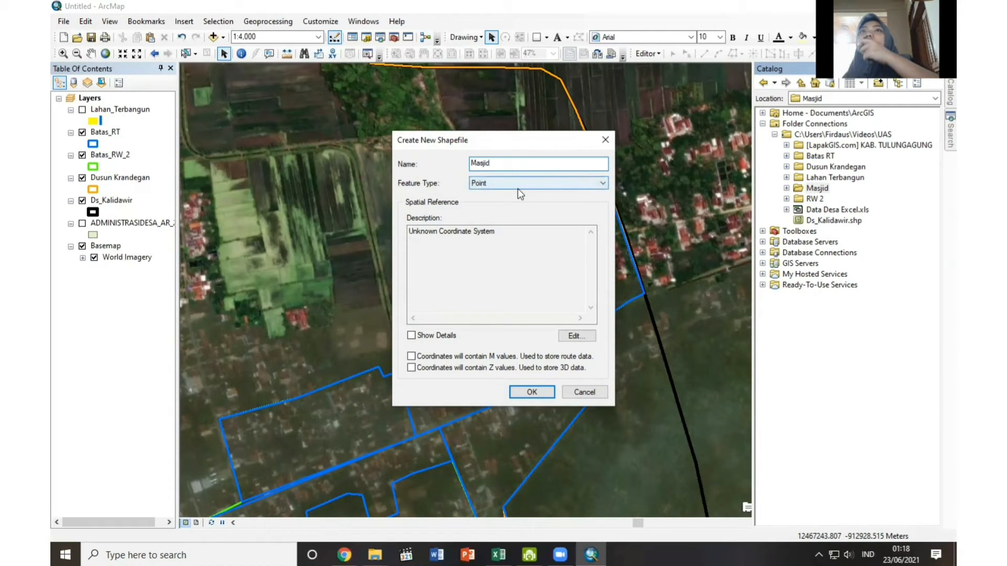
pyautogui.click(590, 339)
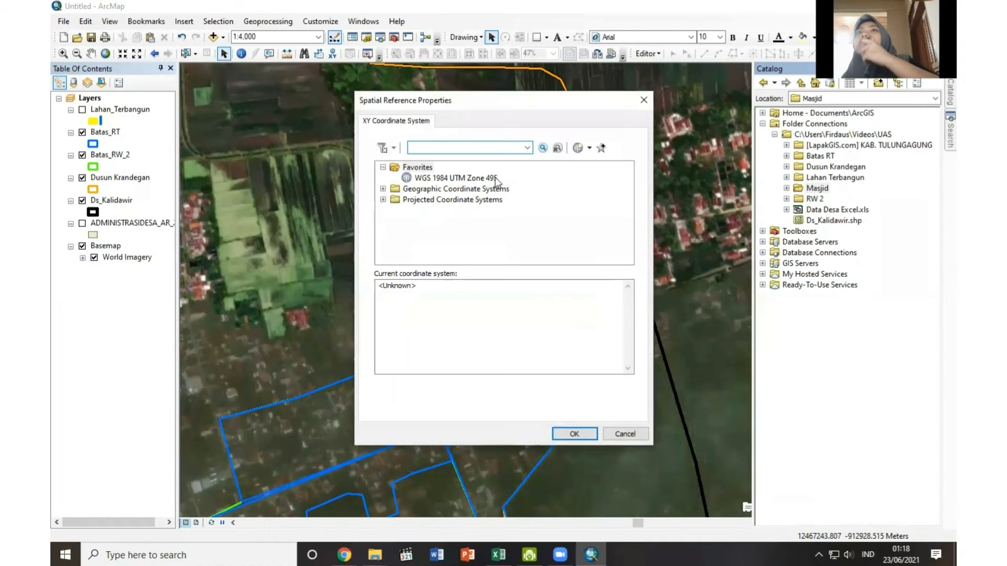
pyautogui.click(495, 177)
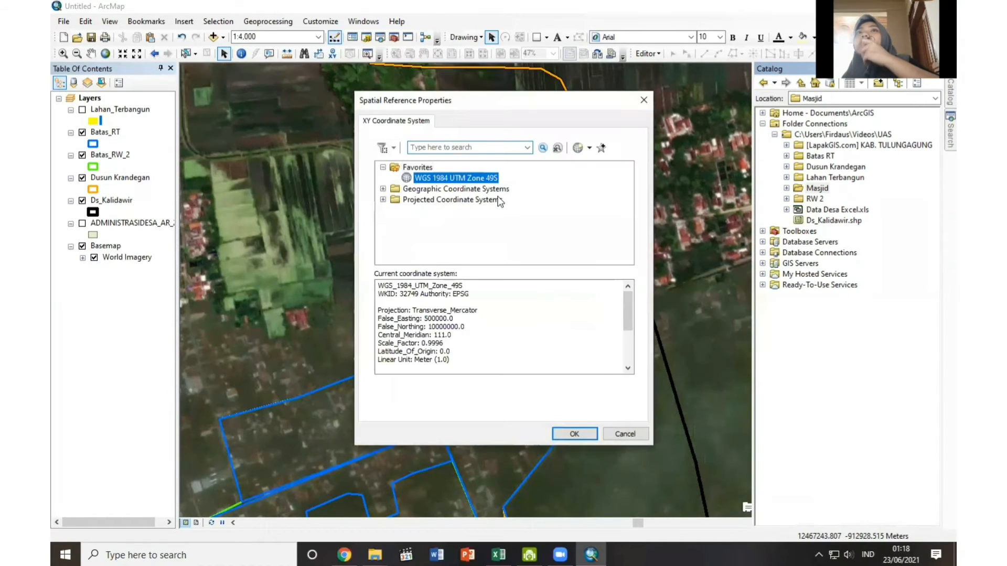
pyautogui.click(572, 434)
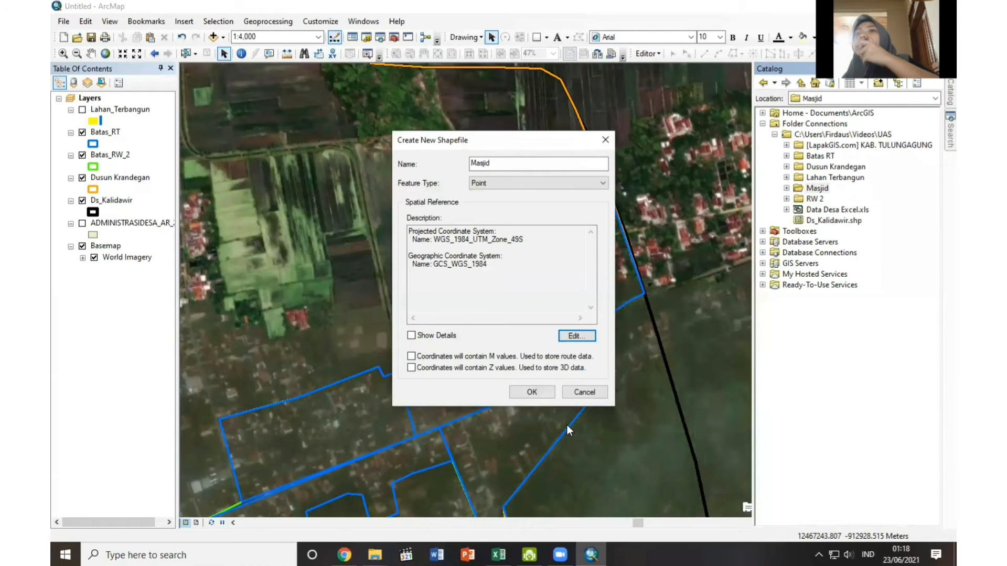
pyautogui.click(545, 392)
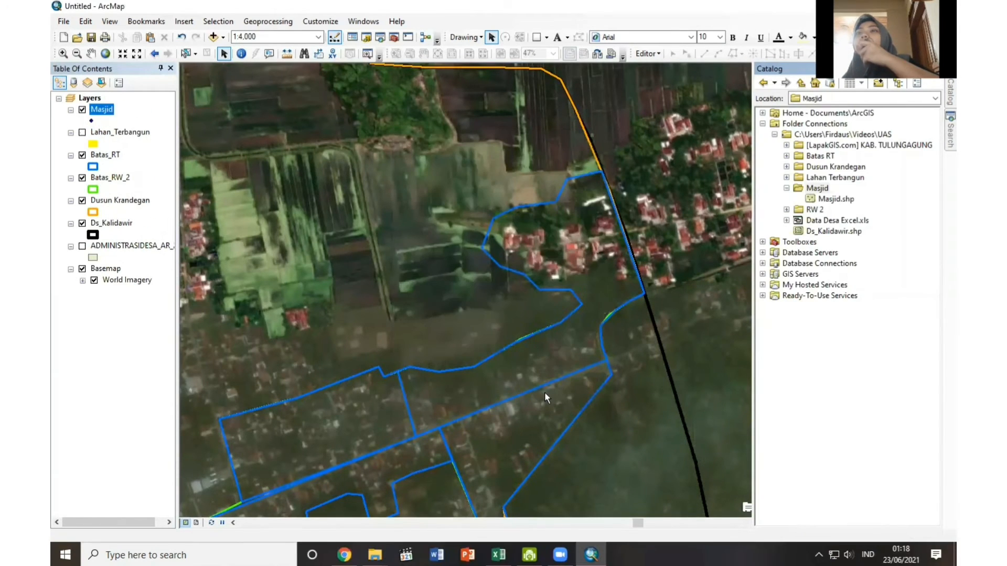
# Change the Masjid point symbol to the green Rnd Square 3 marker.
pyautogui.click(93, 119)
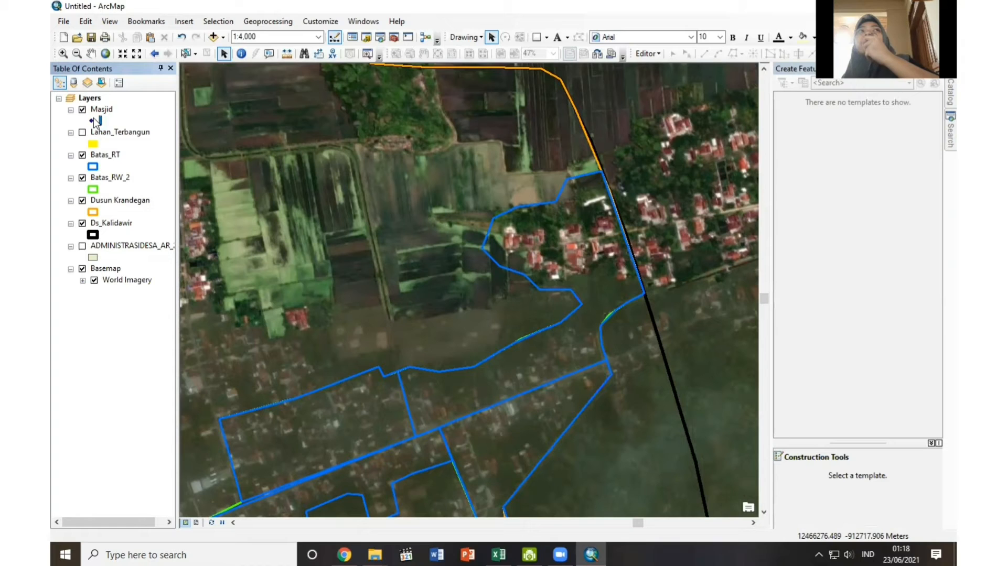
pyautogui.click(95, 122)
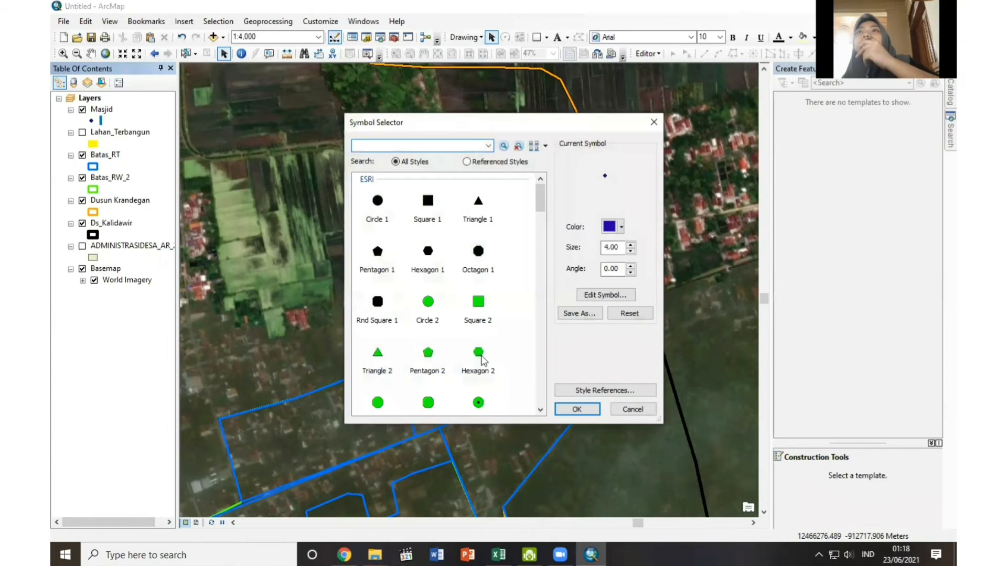
pyautogui.click(479, 300)
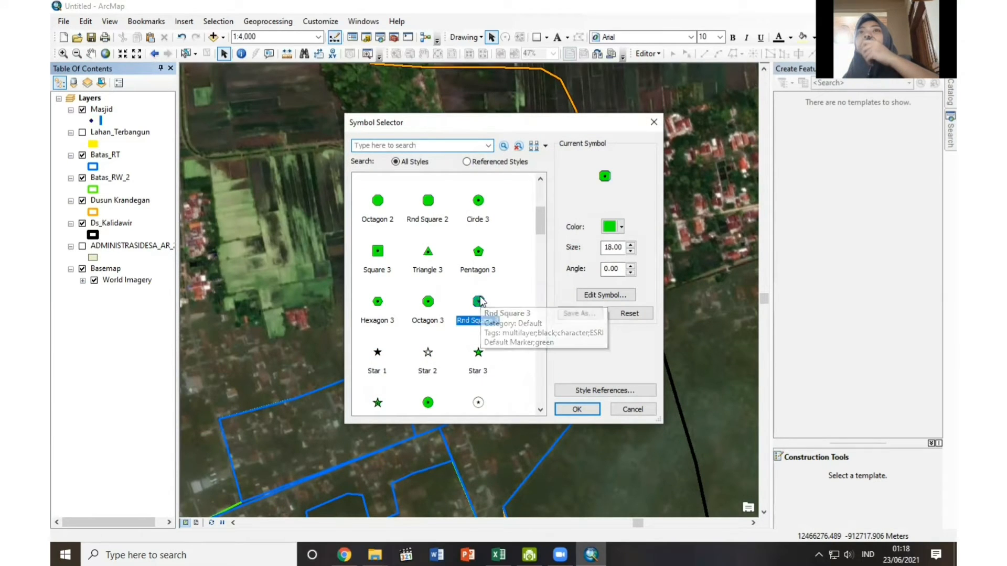
pyautogui.click(582, 409)
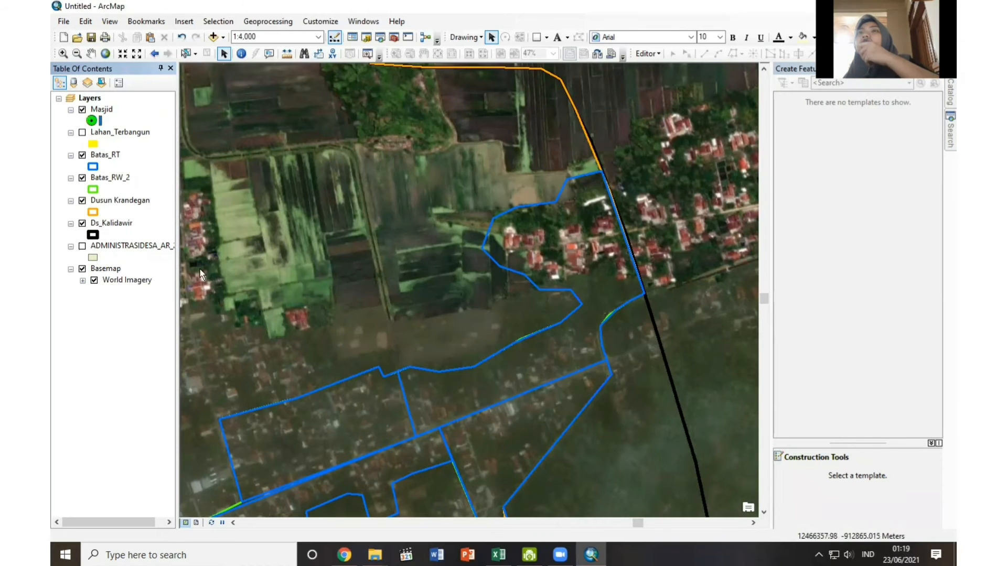
# Start editing the Masjid layer, place one mosque point in the northeastern settlement and one in the southern RT area, and end the edit session.
pyautogui.rightClick(103, 111)
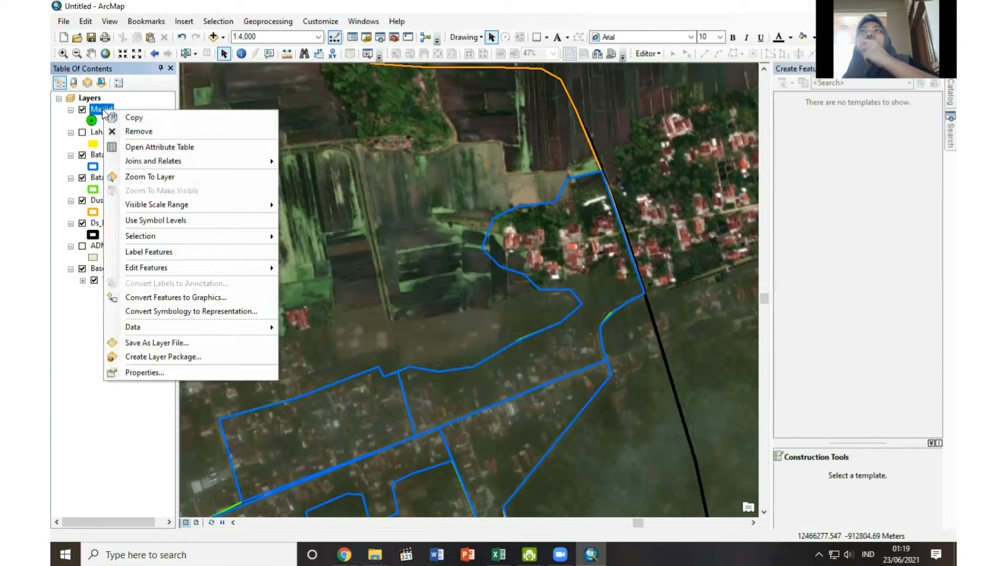
pyautogui.moveTo(147, 268)
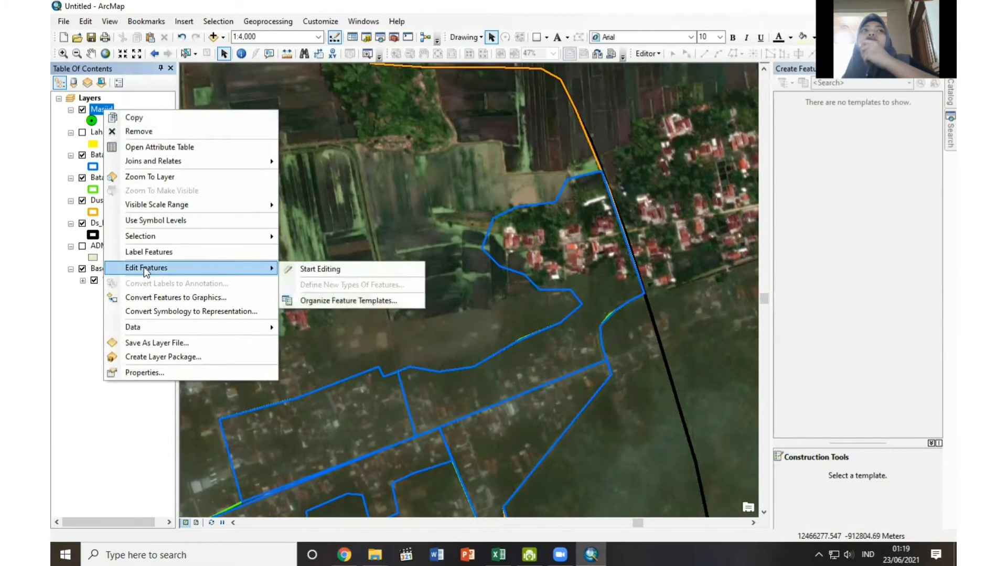
pyautogui.click(308, 270)
pyautogui.press('Return')
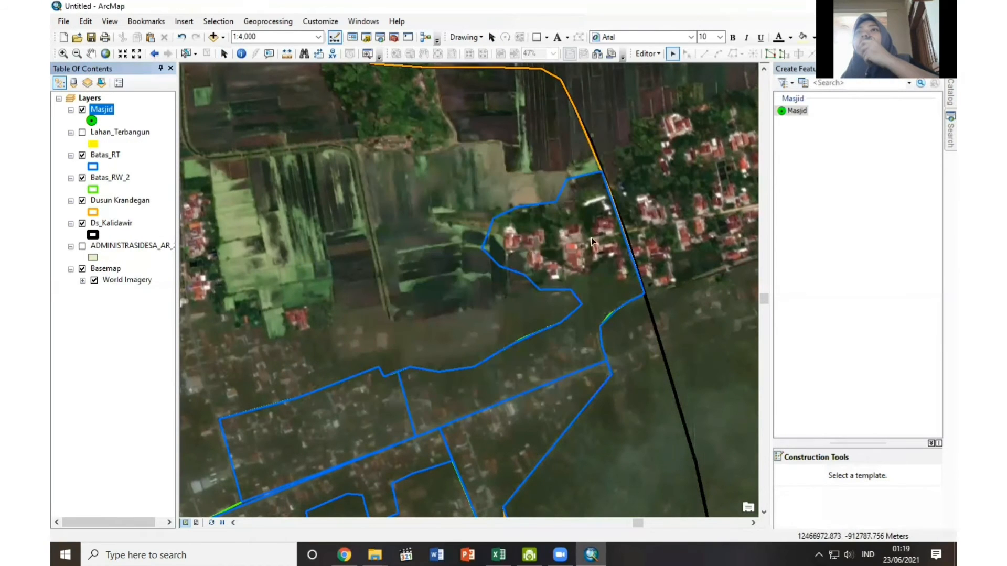
pyautogui.click(805, 110)
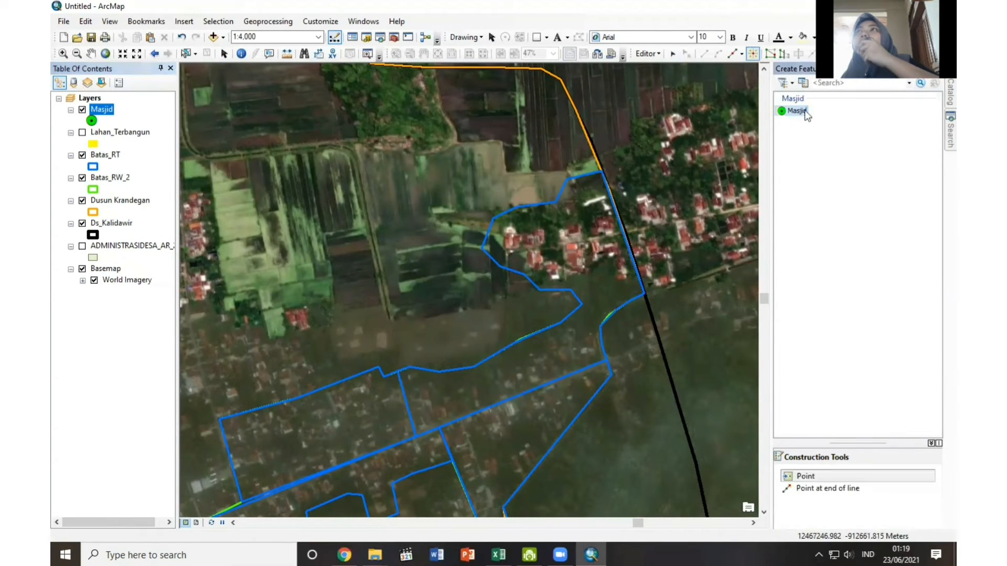
pyautogui.click(571, 230)
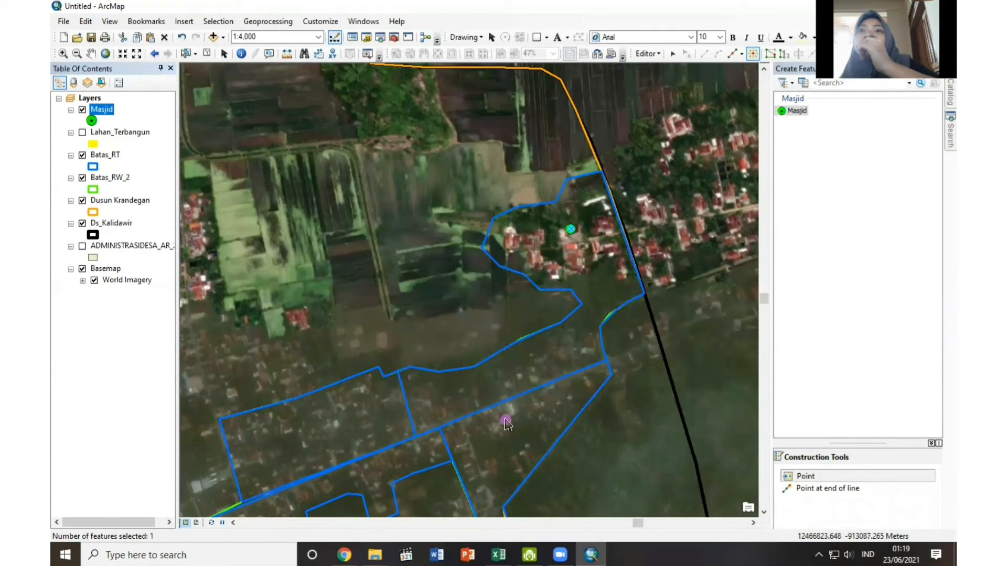
pyautogui.click(462, 407)
pyautogui.click(657, 54)
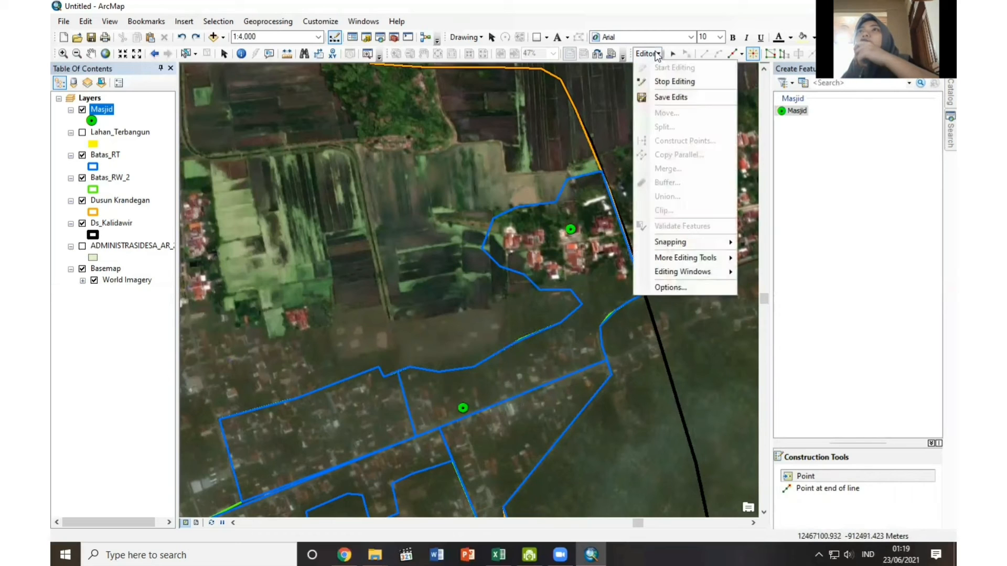
pyautogui.click(655, 82)
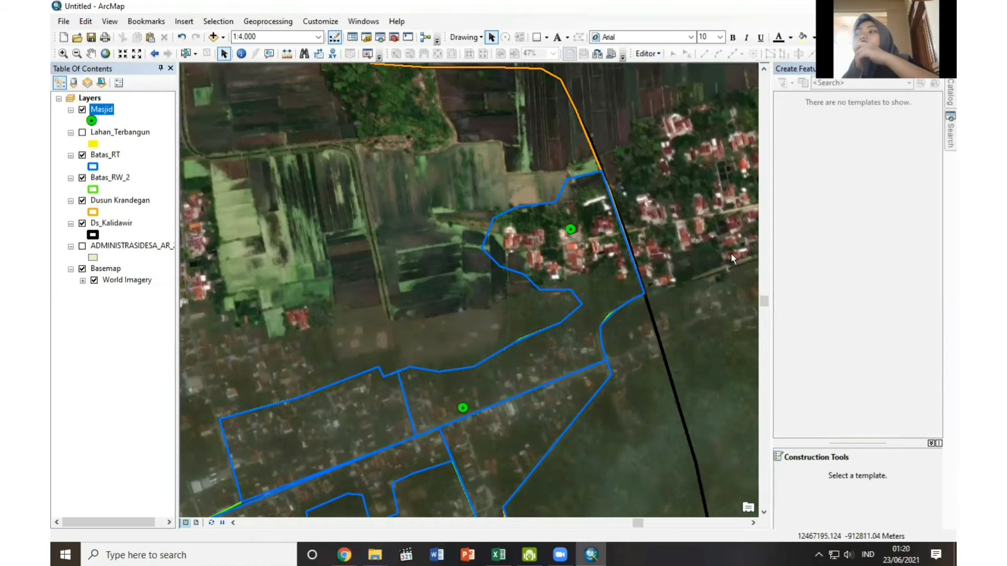
# Switch to the page layout view and show the Lahan_Terbangun layer on the map.
pyautogui.click(196, 523)
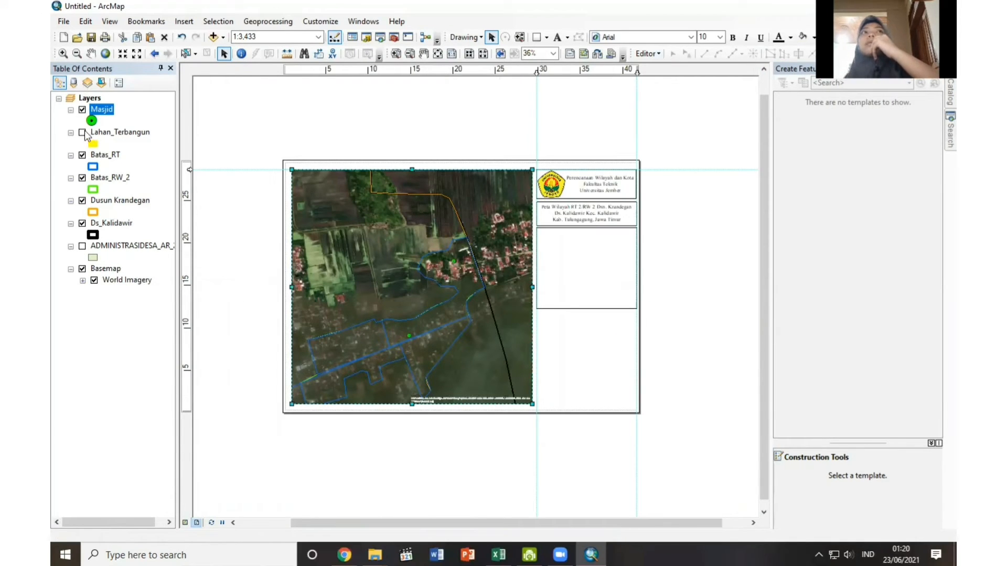
pyautogui.click(83, 133)
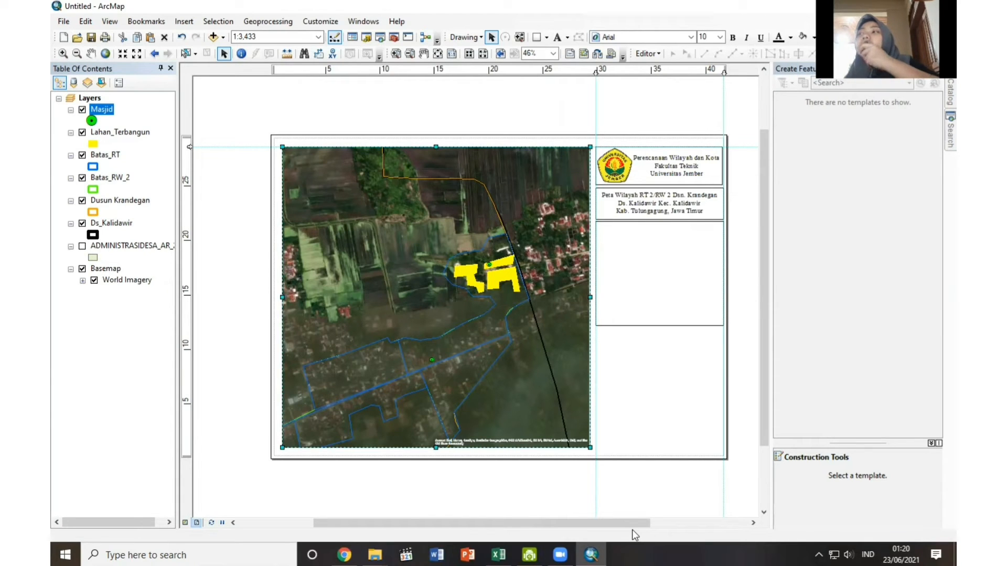
# Create a new folder named Jalan inside the connected UAS folder.
pyautogui.moveTo(949, 93)
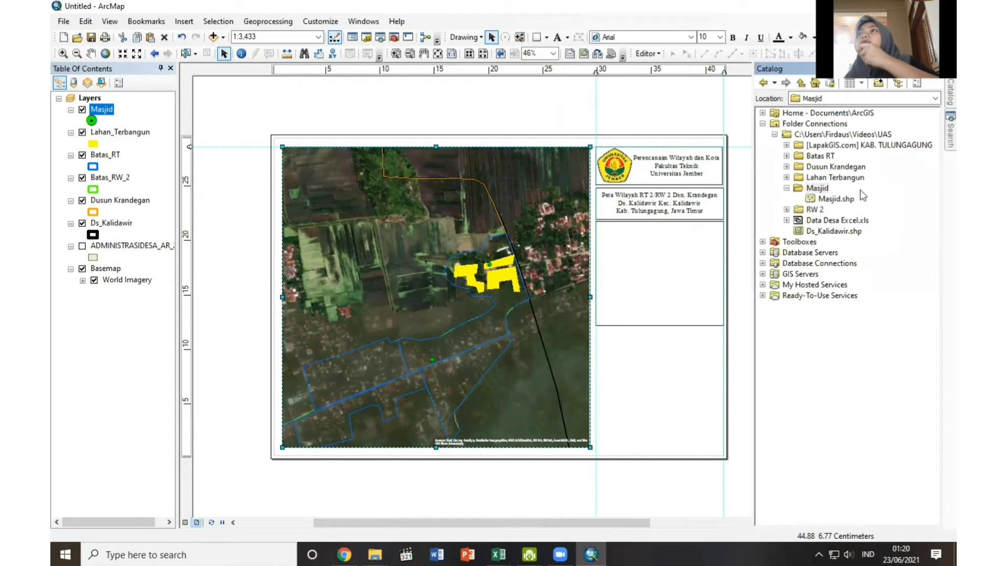
pyautogui.rightClick(852, 137)
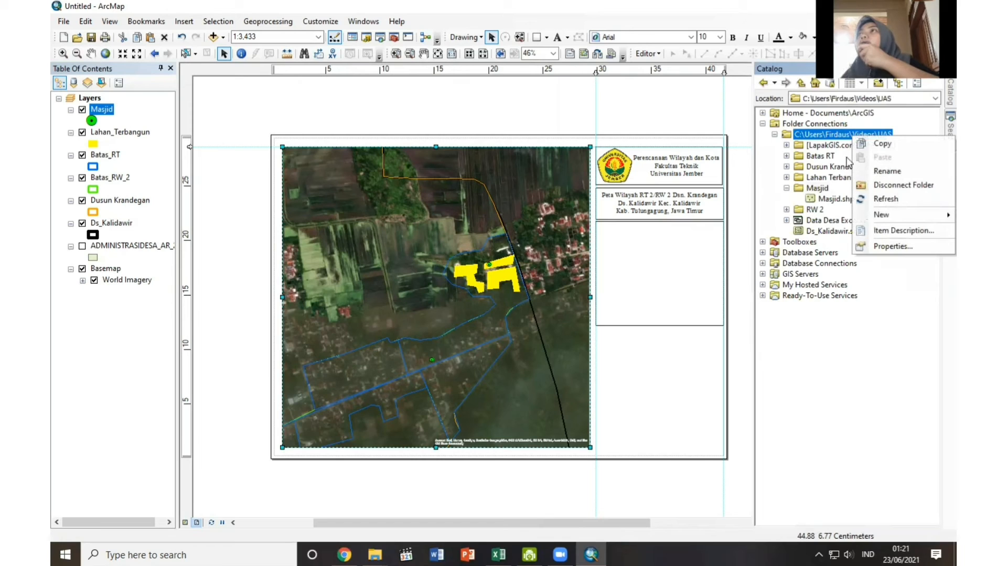
pyautogui.moveTo(881, 217)
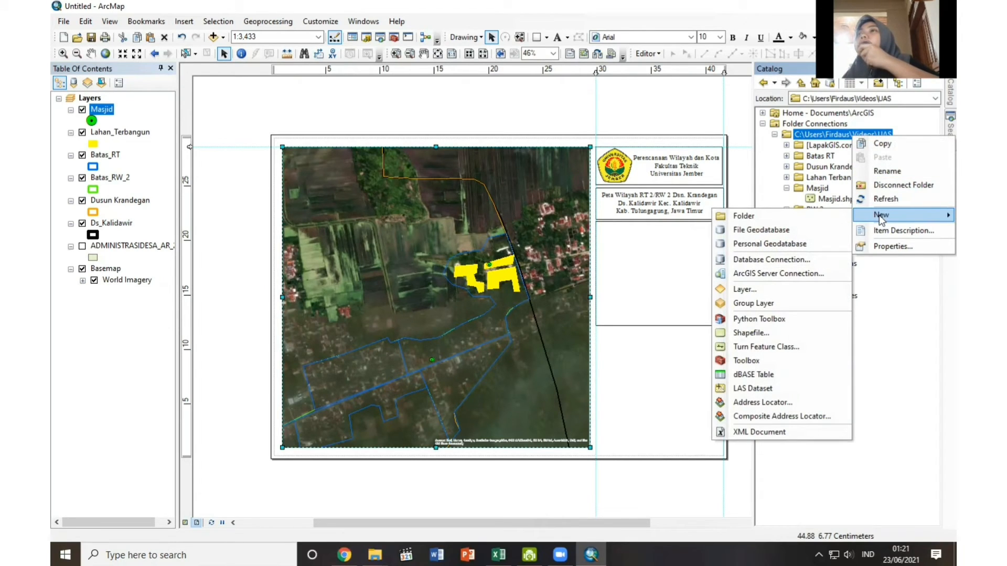
pyautogui.click(792, 215)
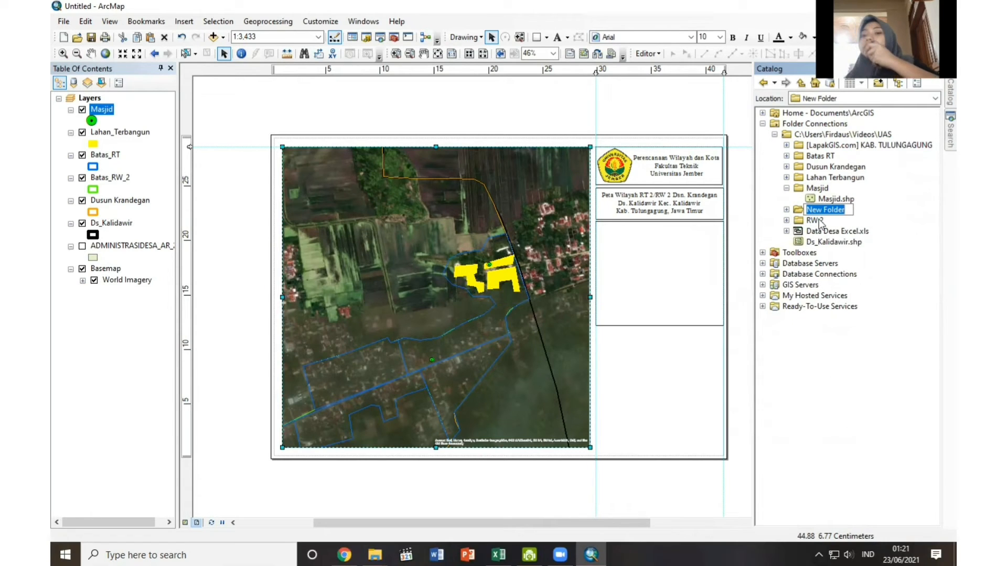
pyautogui.write('Jalan')
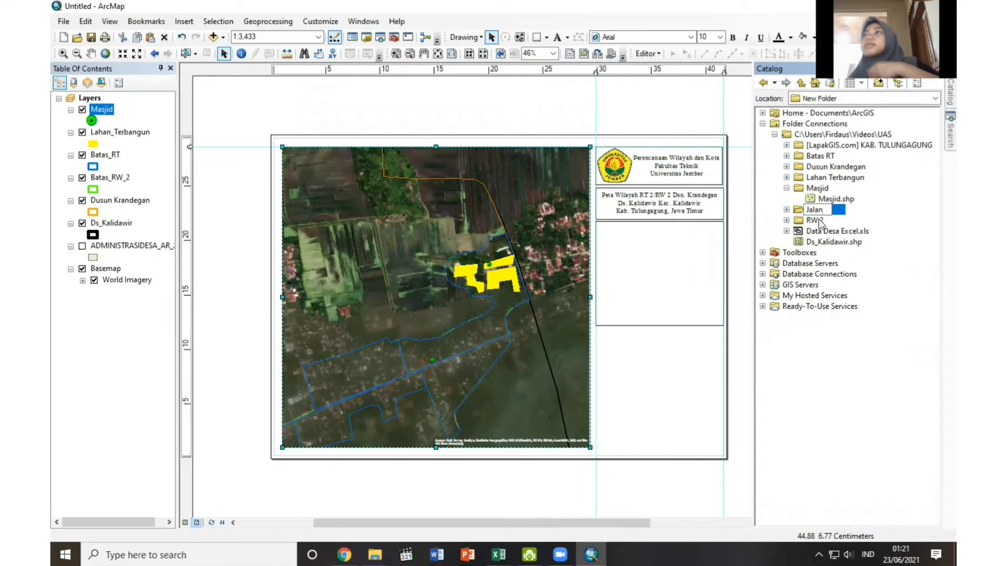
pyautogui.press('Return')
# Create a polyline shapefile named Jalan in the Jalan folder, using the WGS 1984 UTM Zone 49S coordinate system.
pyautogui.rightClick(821, 183)
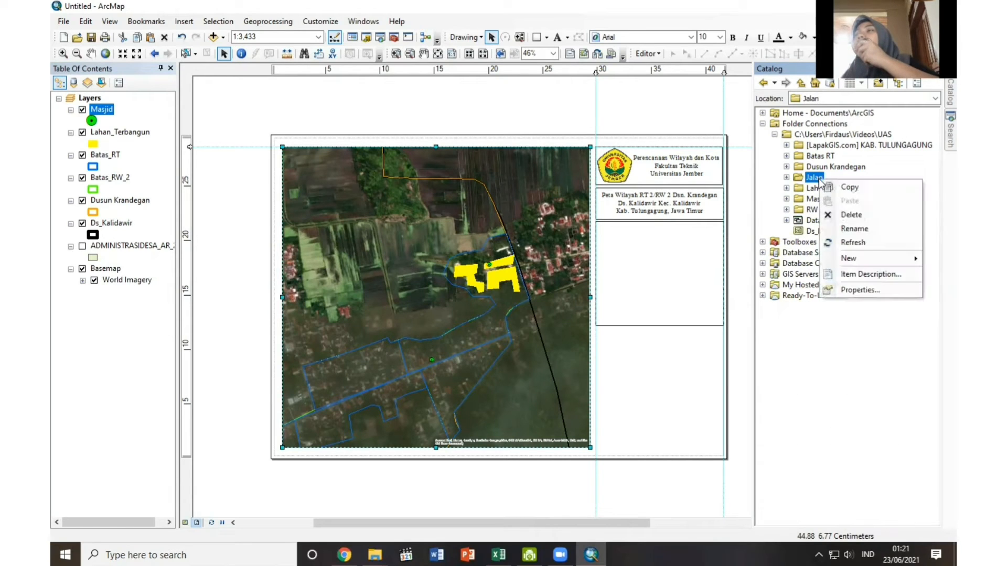
pyautogui.moveTo(846, 263)
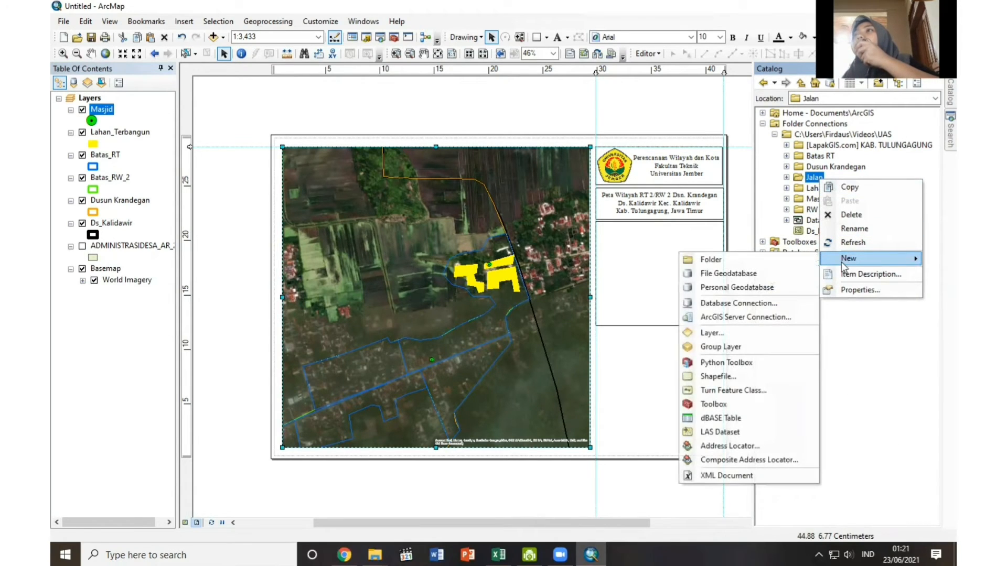
pyautogui.click(716, 377)
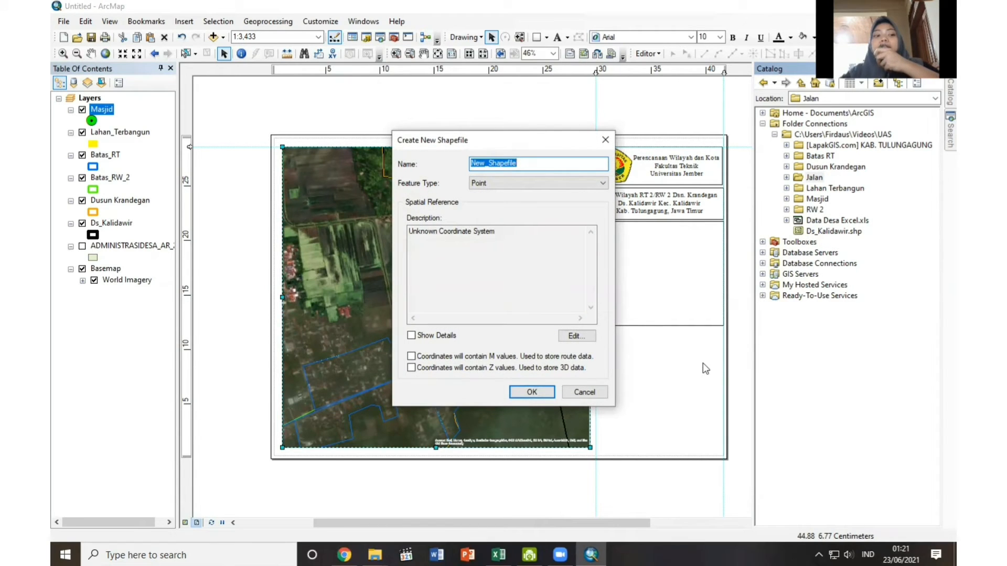
pyautogui.write('Ja')
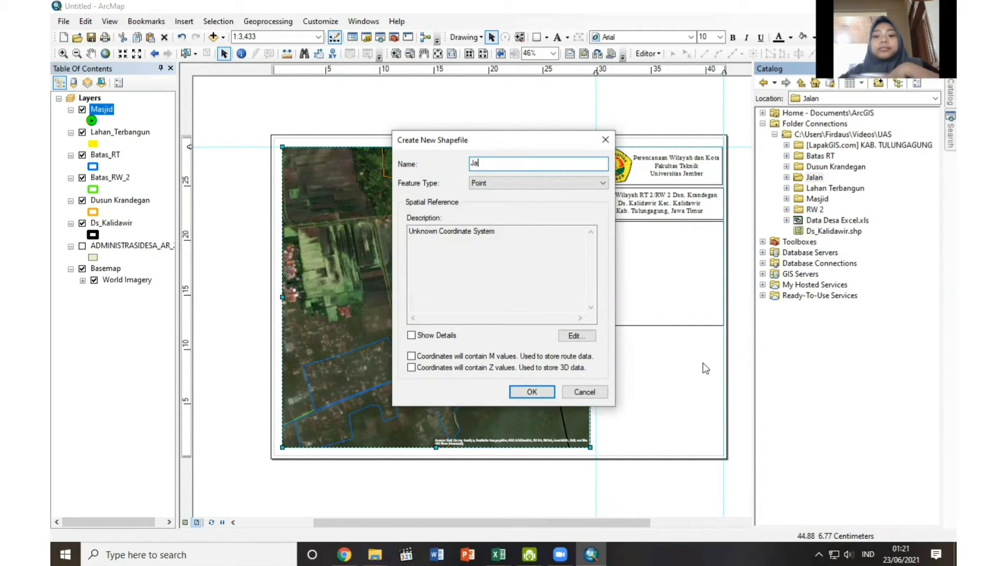
pyautogui.write('lan')
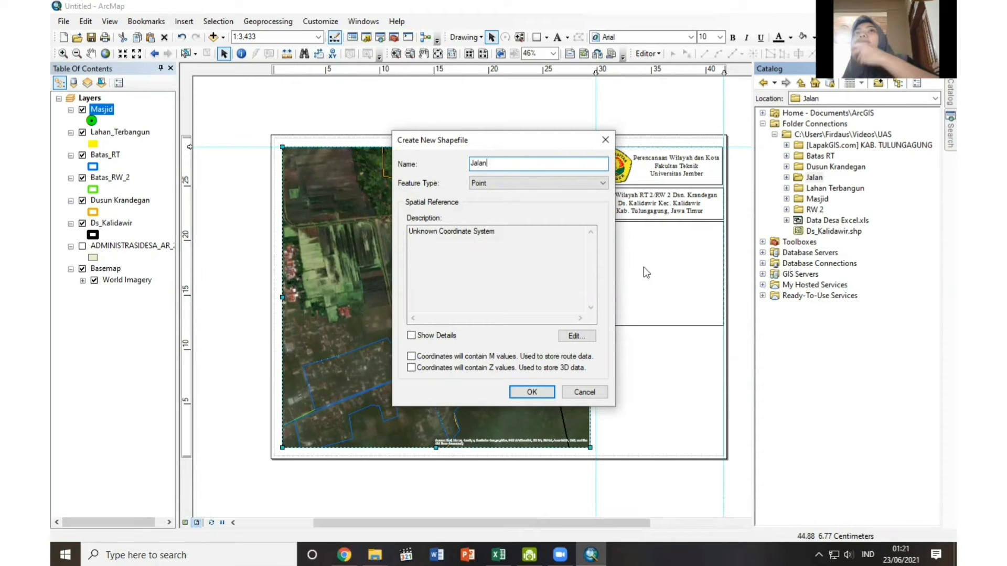
pyautogui.click(527, 184)
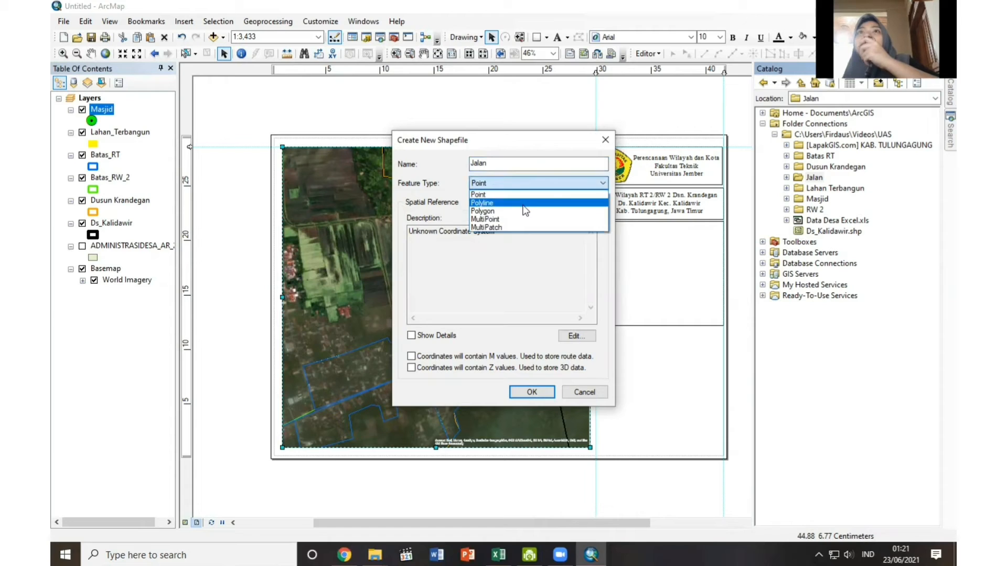
pyautogui.click(523, 203)
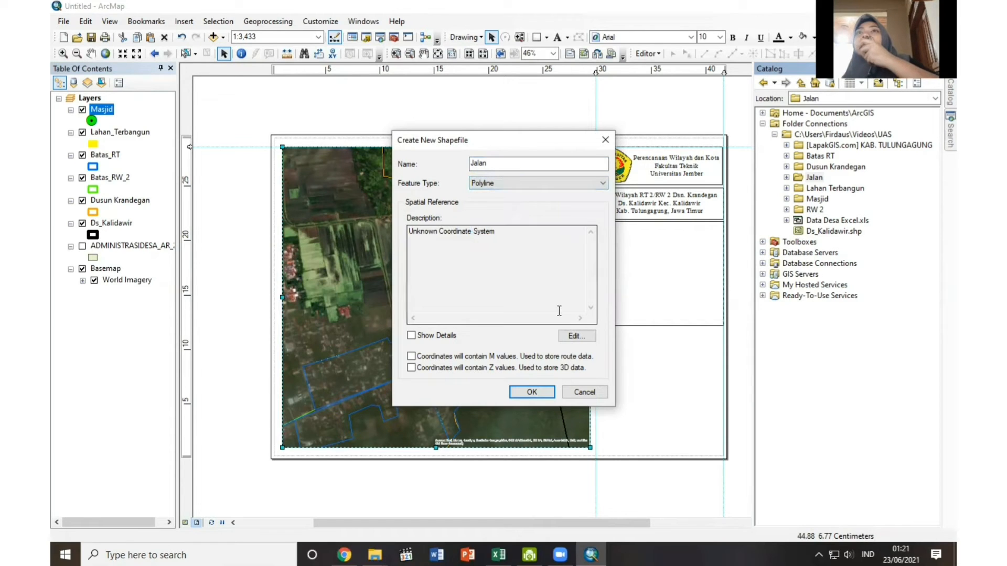
pyautogui.click(575, 336)
pyautogui.click(462, 179)
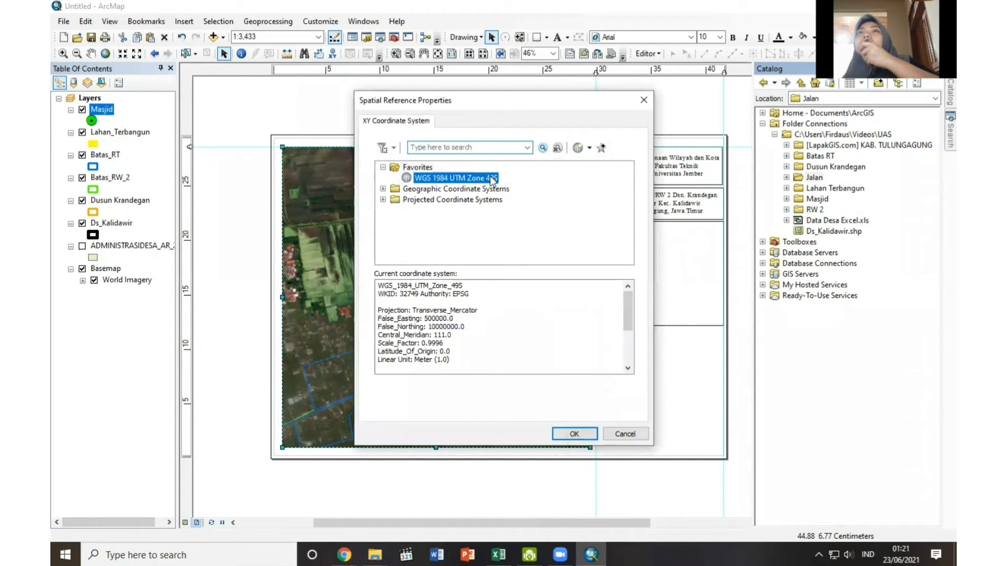
pyautogui.click(574, 434)
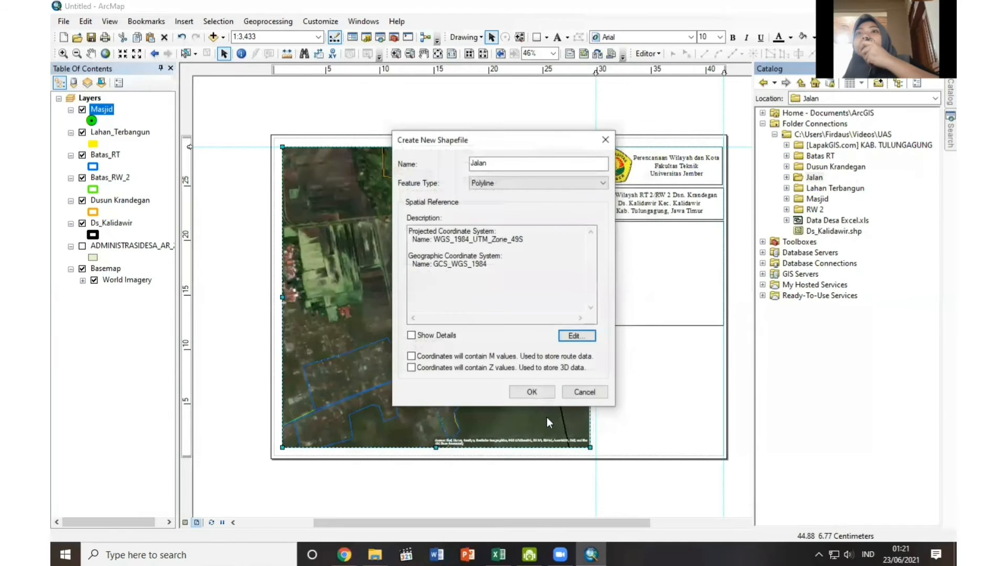
pyautogui.click(543, 395)
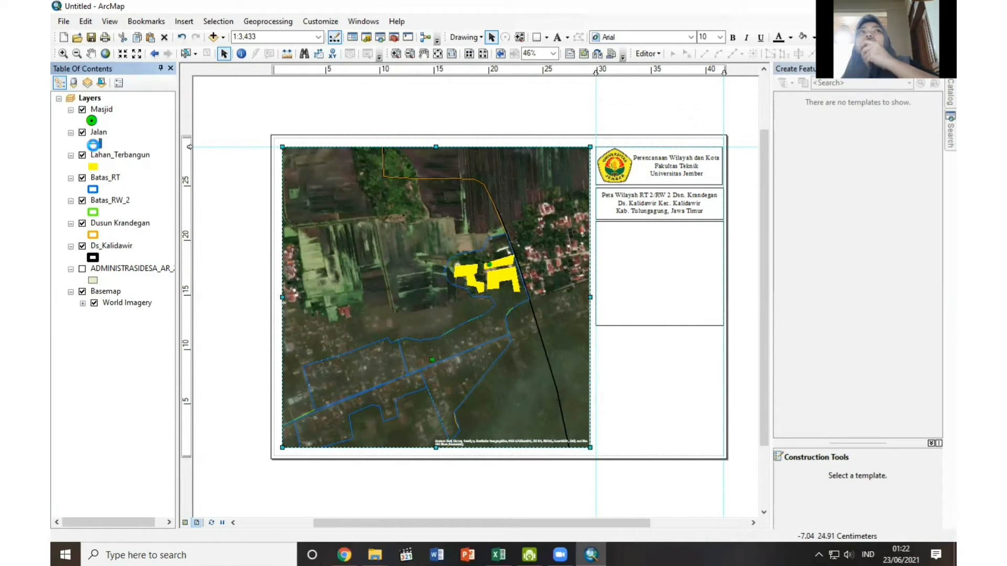
# Change the line color of the Jalan layer's symbol to bright pink.
pyautogui.click(93, 144)
pyautogui.click(622, 227)
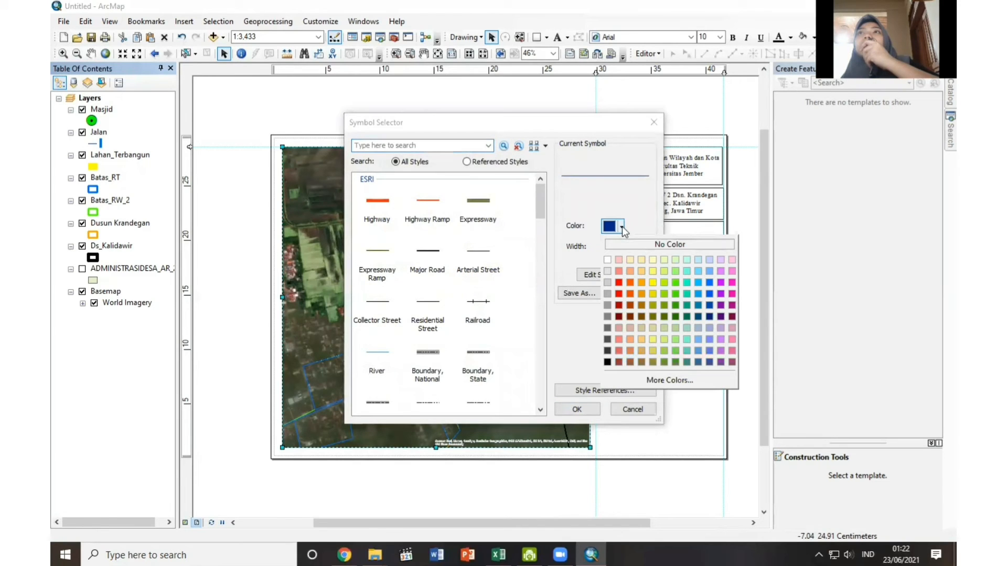
pyautogui.click(733, 293)
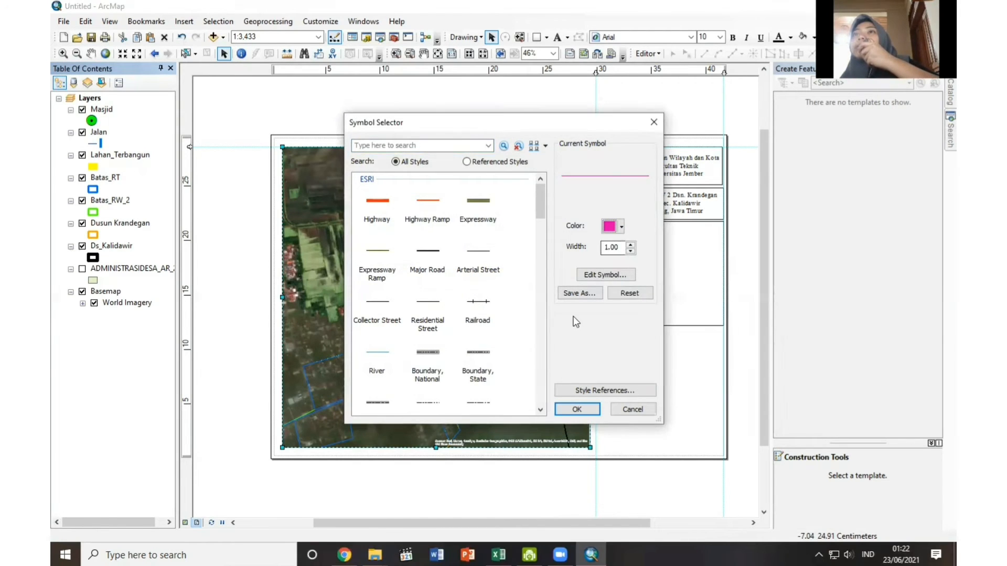
pyautogui.click(577, 409)
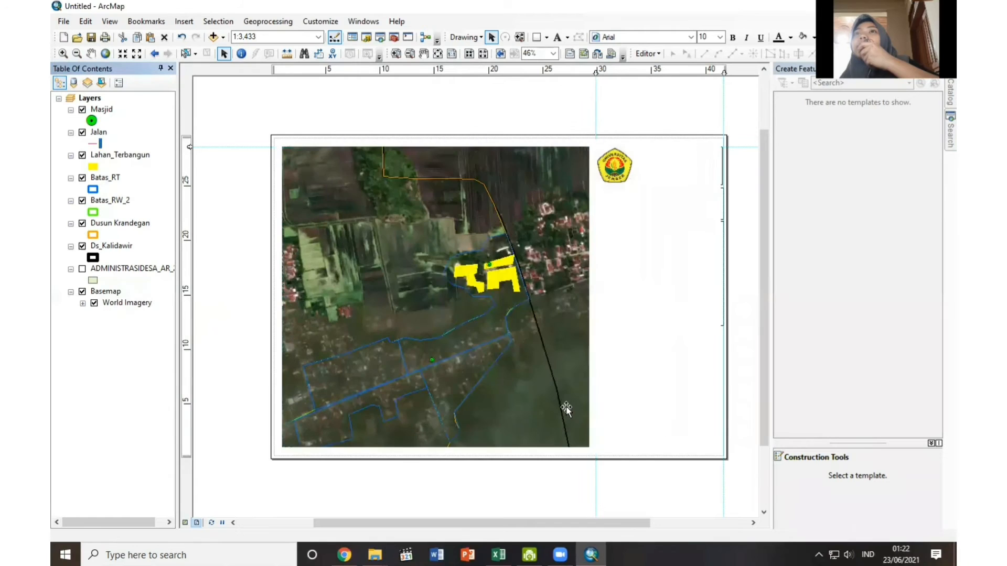
# Start an edit session on the Jalan layer and choose its template with the Line construction tool.
pyautogui.rightClick(99, 132)
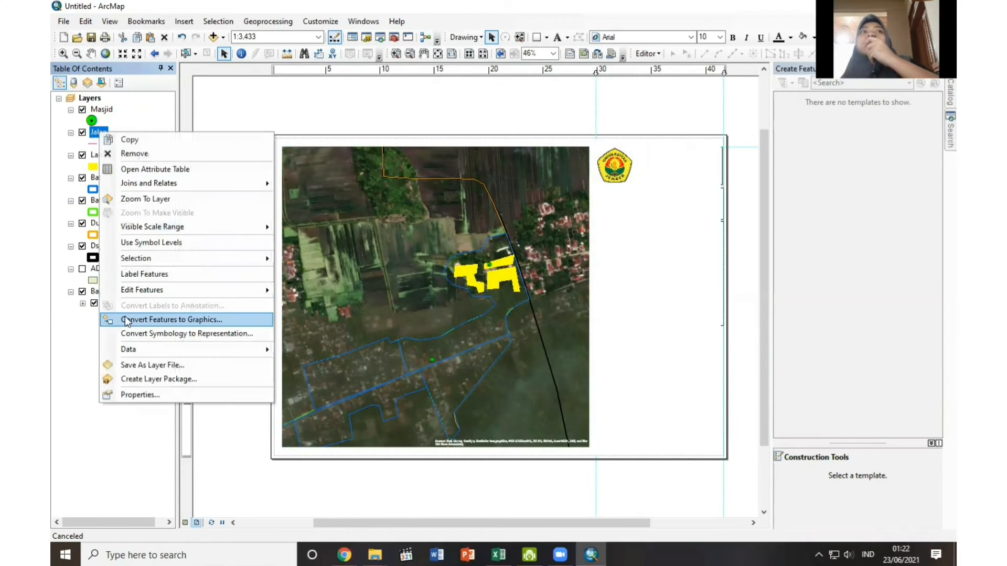
pyautogui.moveTo(160, 289)
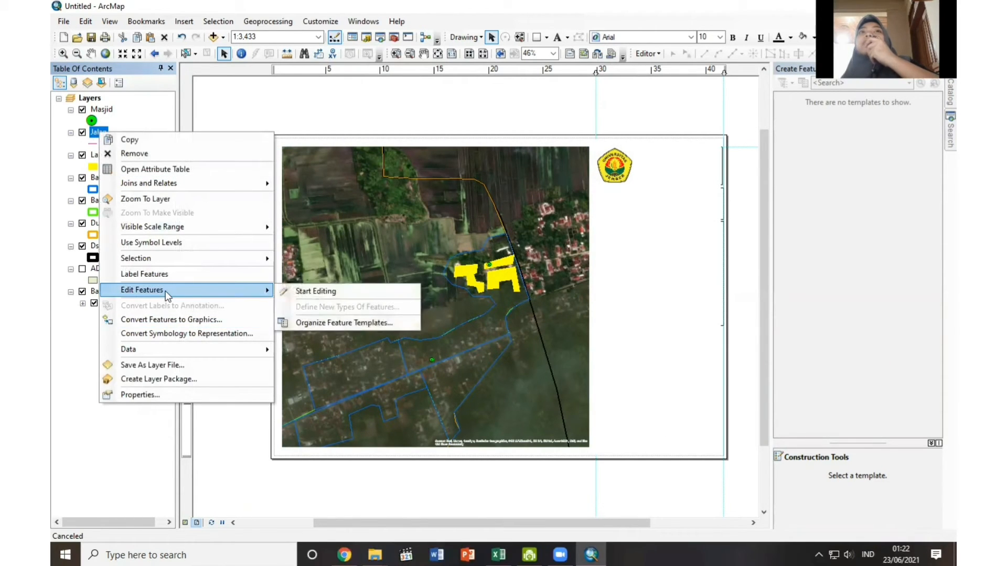
pyautogui.click(314, 291)
pyautogui.click(619, 408)
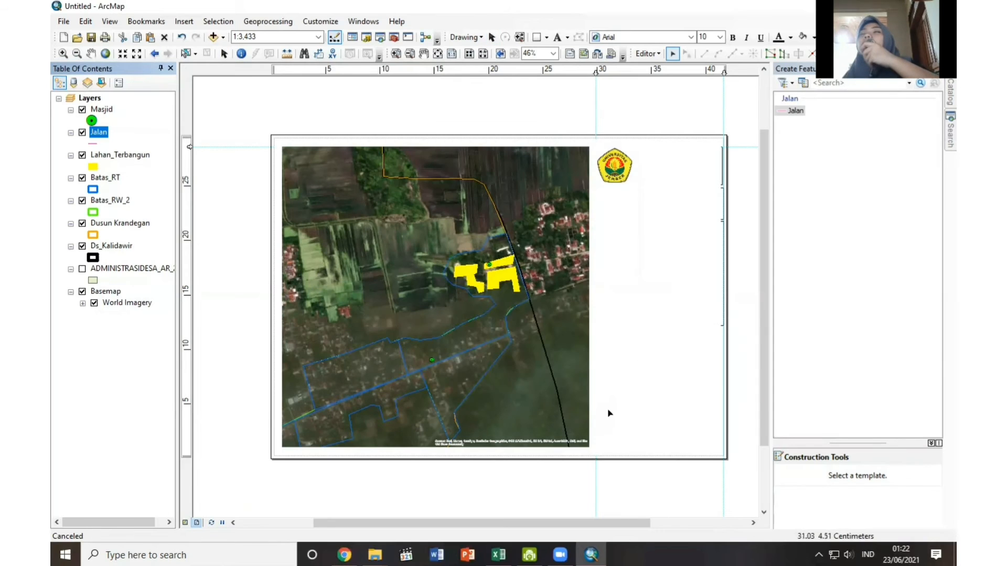
pyautogui.click(791, 115)
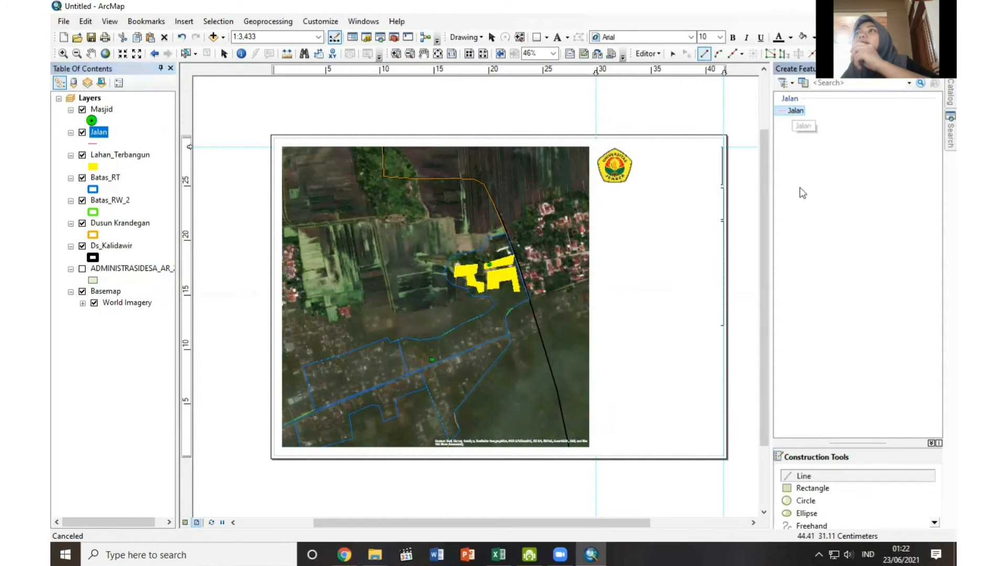
pyautogui.click(813, 478)
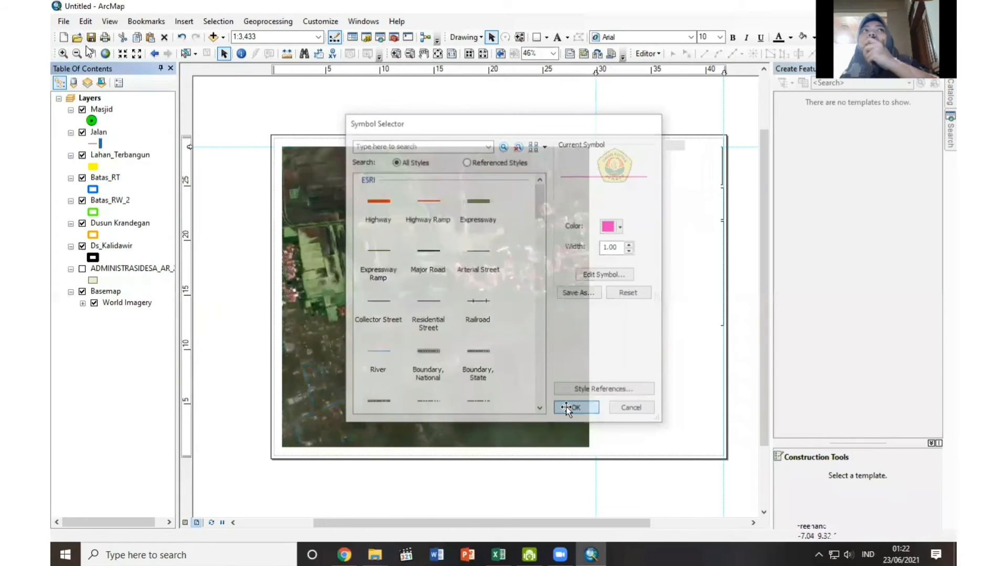
# Zoom the map to the full extent of the Batas_RT layer and return to the page layout view.
pyautogui.click(91, 53)
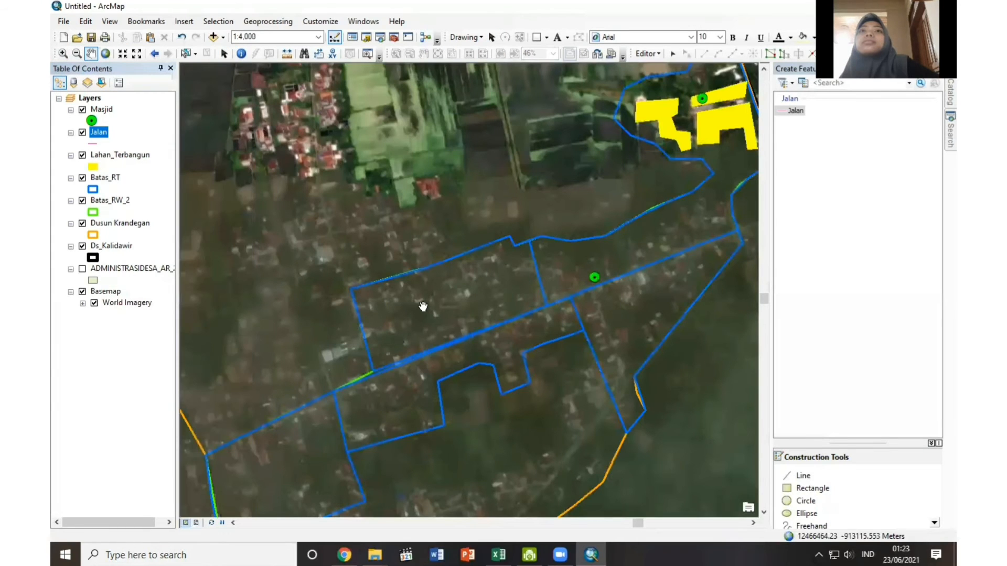
pyautogui.scroll(1, 423, 306)
pyautogui.scroll(-1, 423, 307)
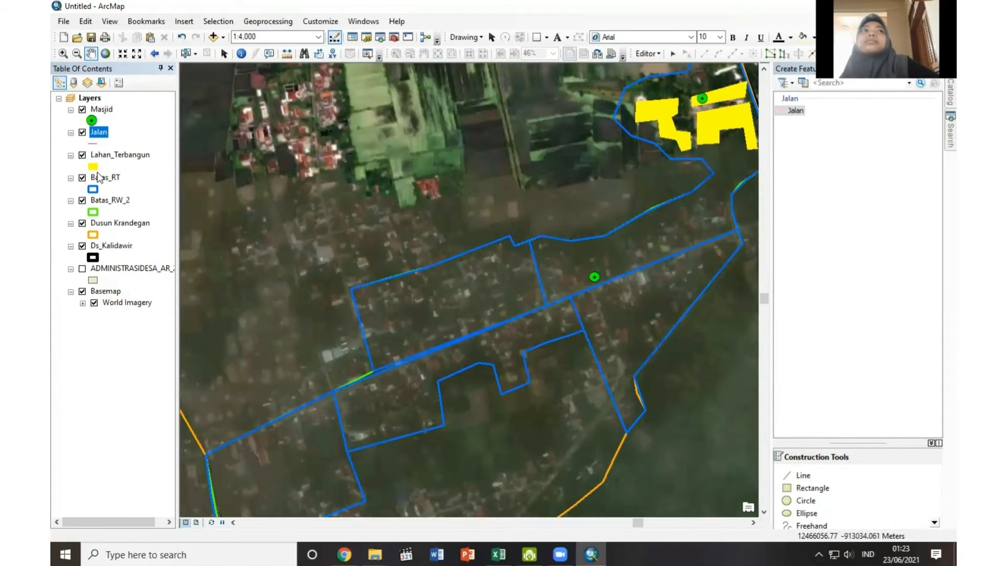
pyautogui.rightClick(98, 177)
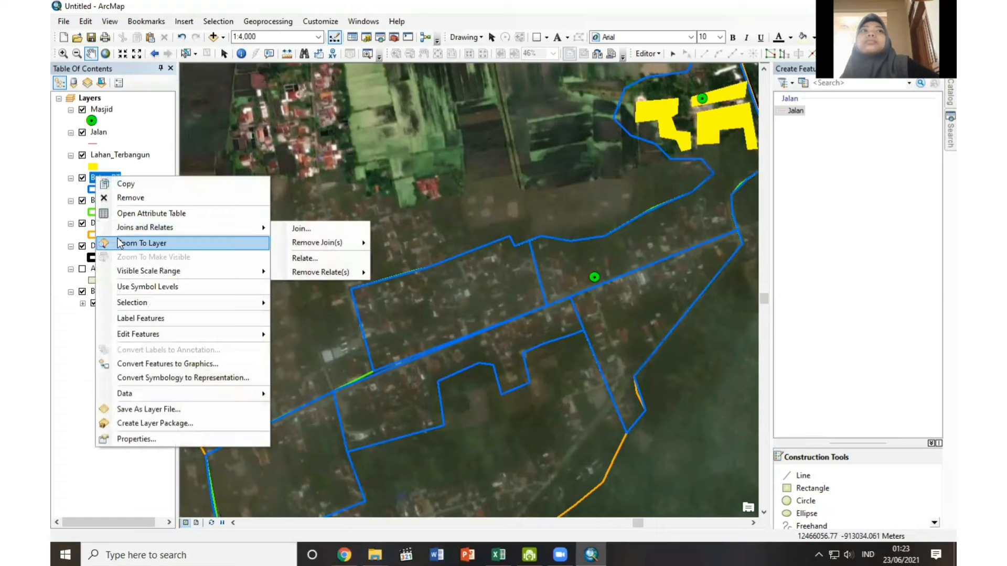
pyautogui.click(120, 243)
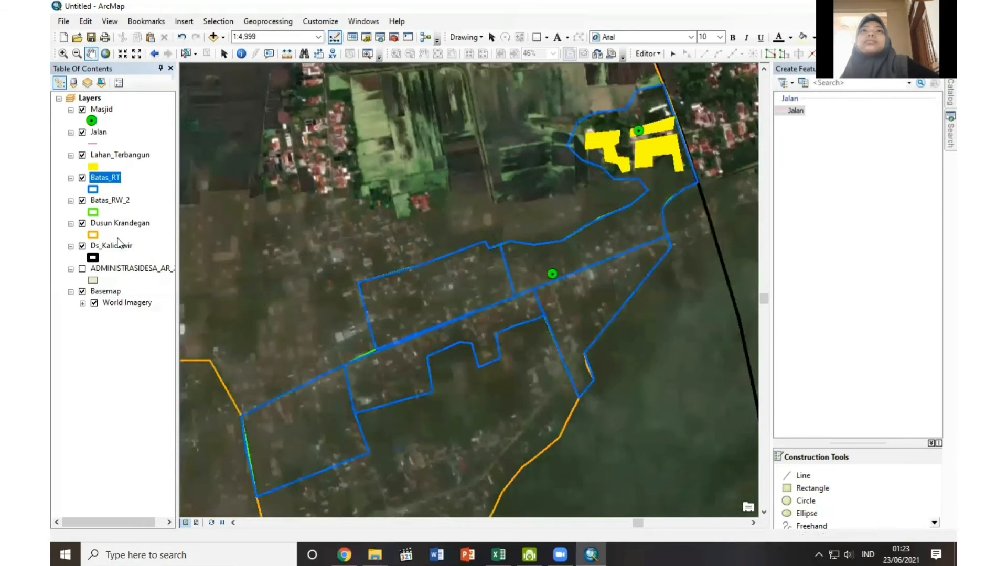
pyautogui.click(194, 522)
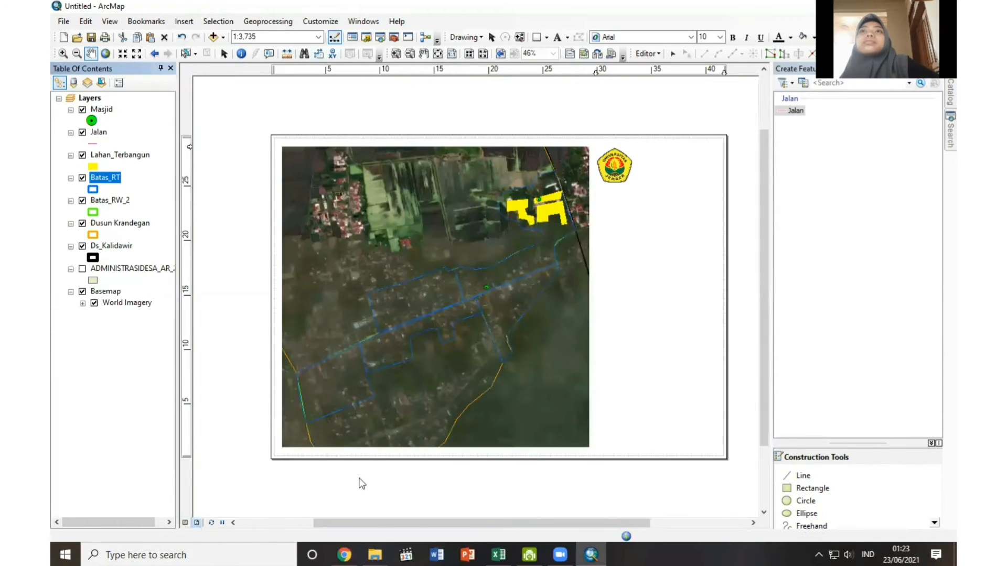
# Digitize the main road as a Jalan line about 1,150 m long, from the map's eastern edge through the RT boundaries to its western edge.
pyautogui.click(795, 110)
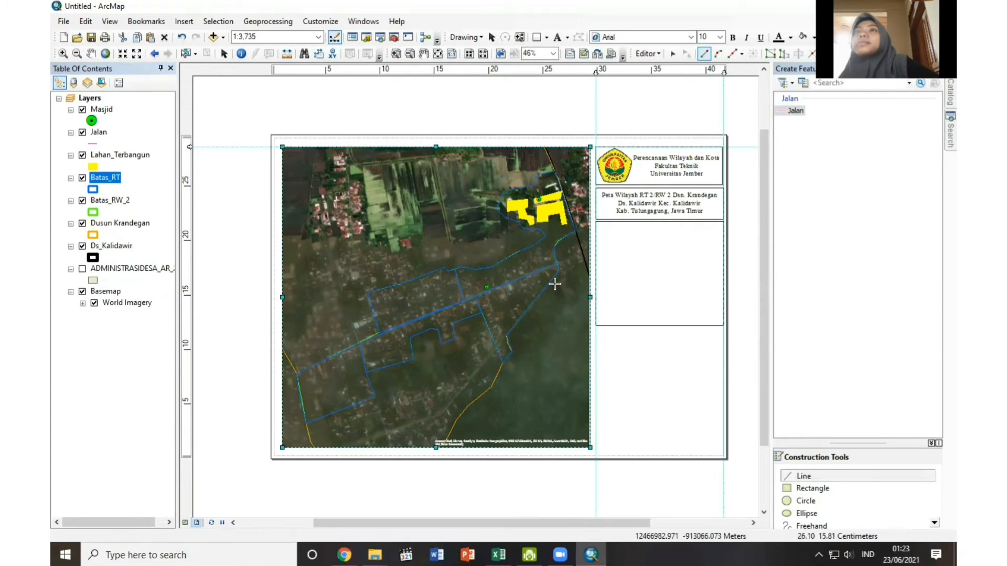
pyautogui.click(588, 250)
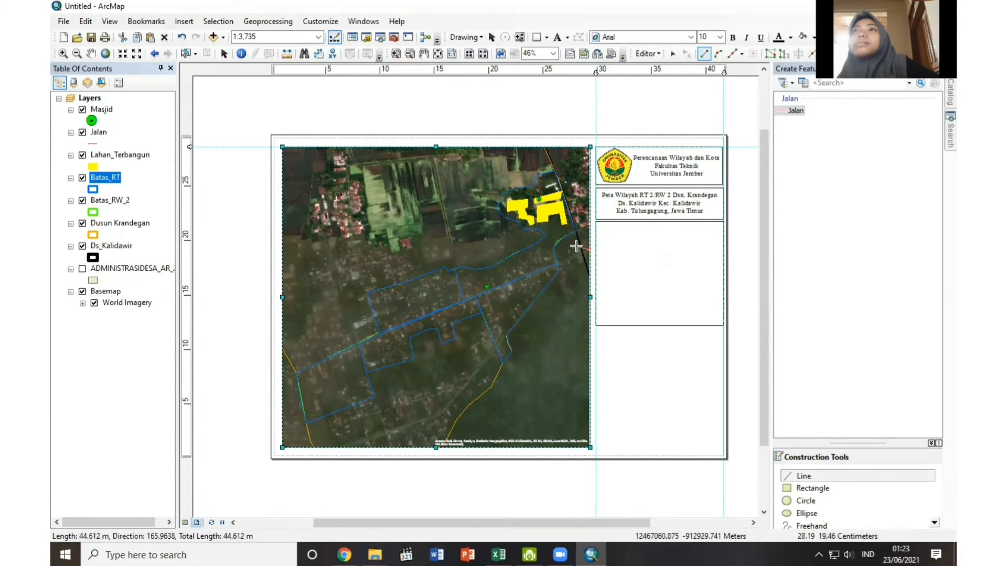
pyautogui.click(566, 262)
pyautogui.click(543, 270)
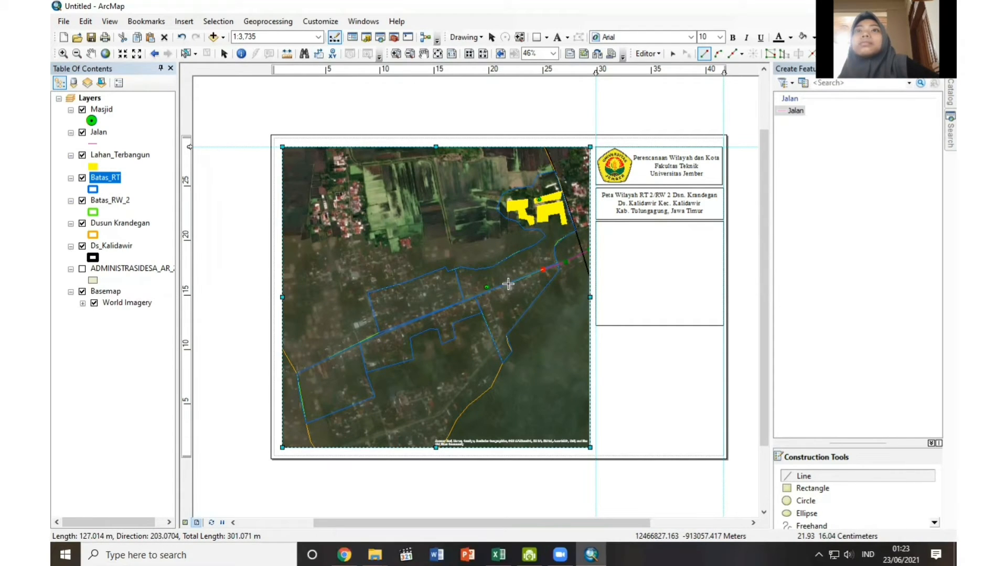
pyautogui.click(508, 284)
pyautogui.click(483, 294)
pyautogui.click(442, 310)
pyautogui.click(394, 331)
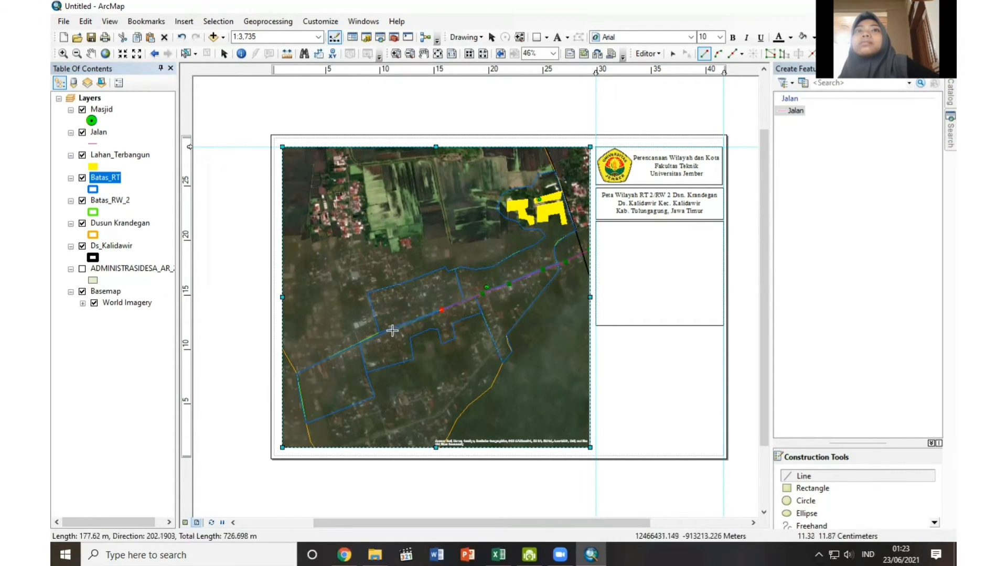
pyautogui.click(355, 347)
pyautogui.click(317, 363)
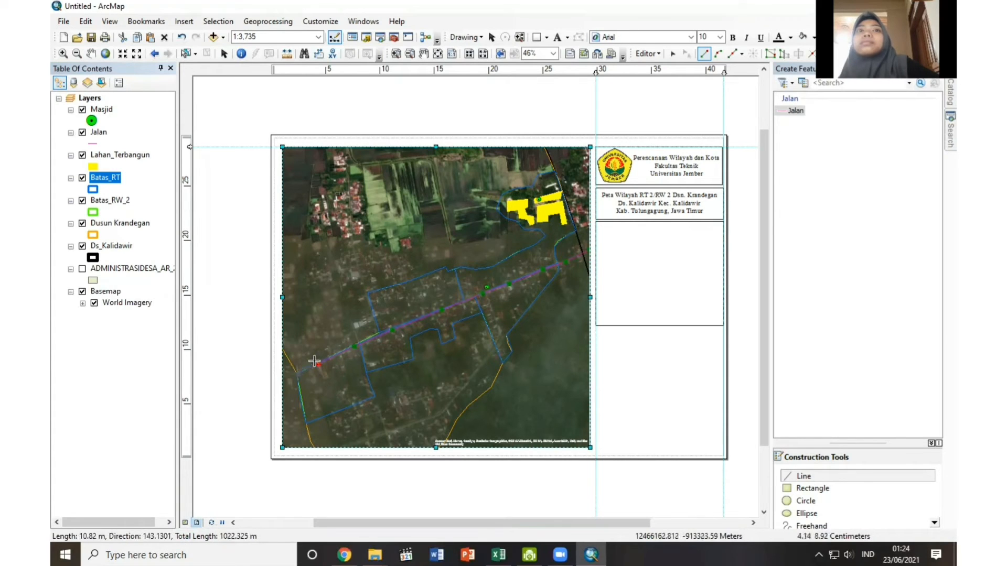
pyautogui.click(297, 373)
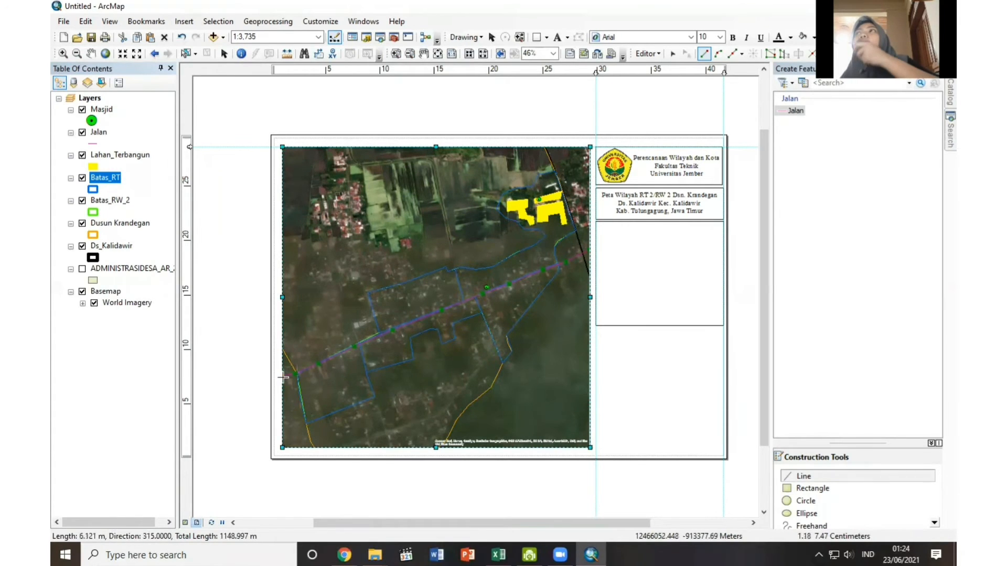
pyautogui.rightClick(283, 376)
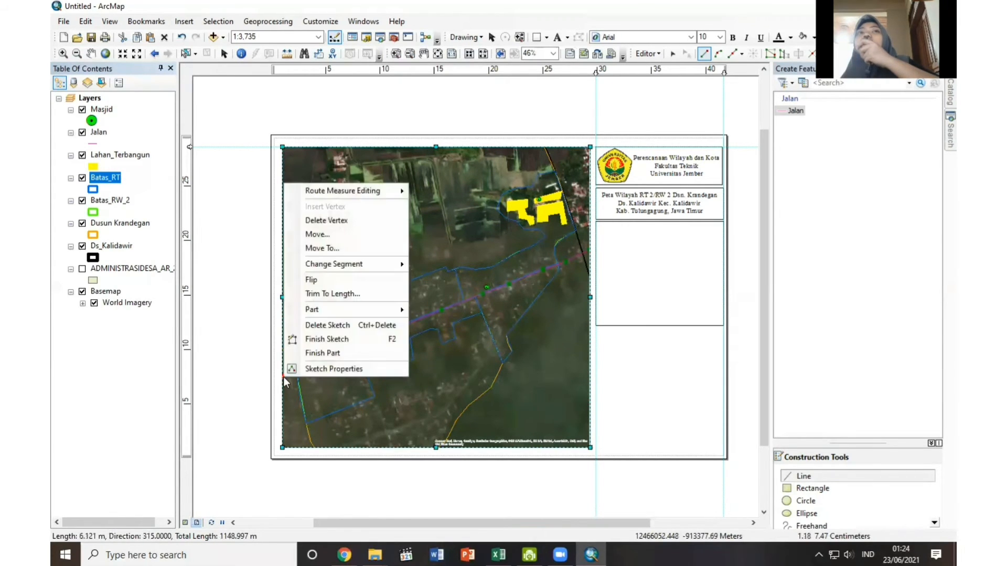
pyautogui.click(304, 339)
# Save the road edits and end the edit session.
pyautogui.click(650, 54)
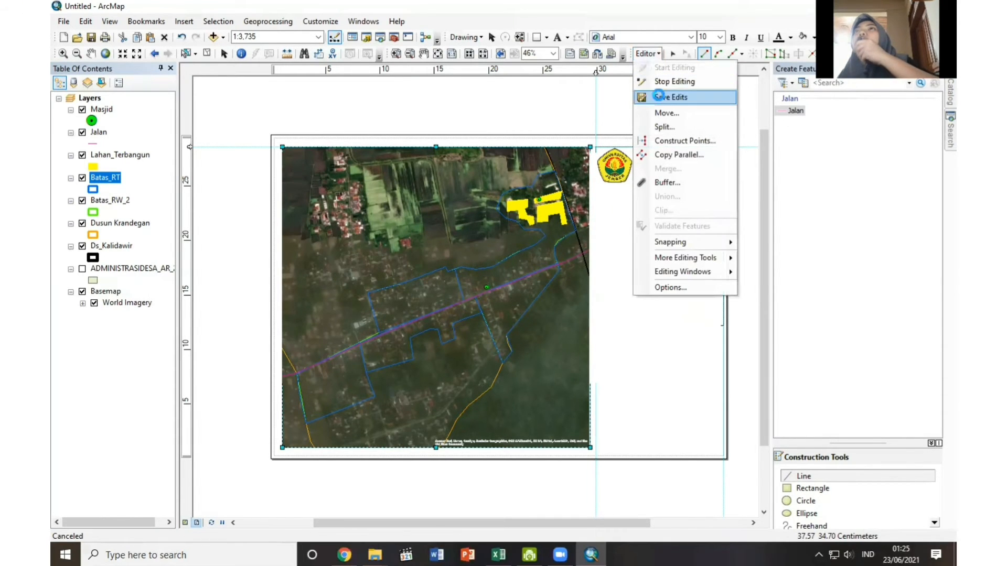
pyautogui.click(666, 97)
pyautogui.click(647, 53)
pyautogui.click(661, 84)
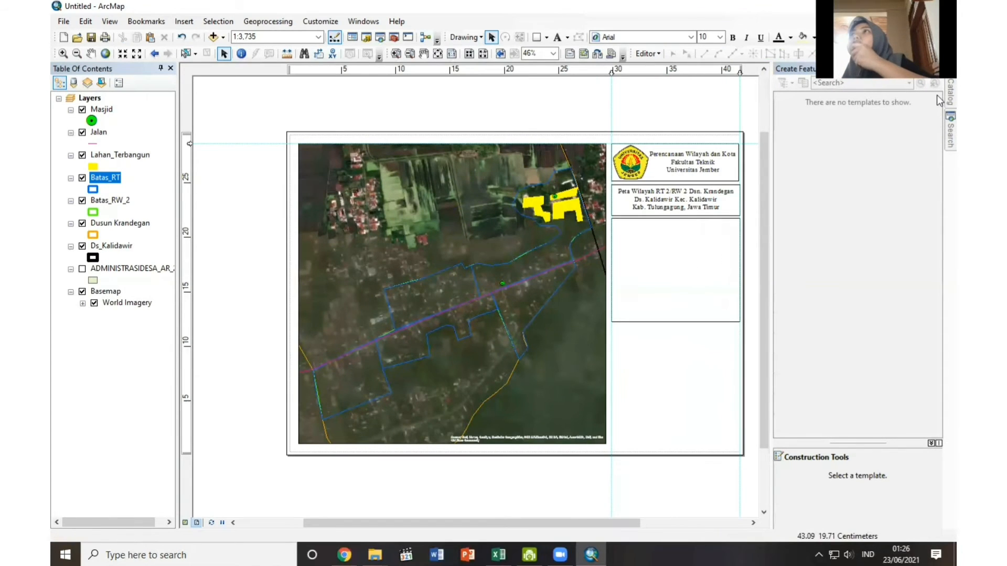
# Create a new folder named Sungai inside the connected UAS folder.
pyautogui.moveTo(937, 96)
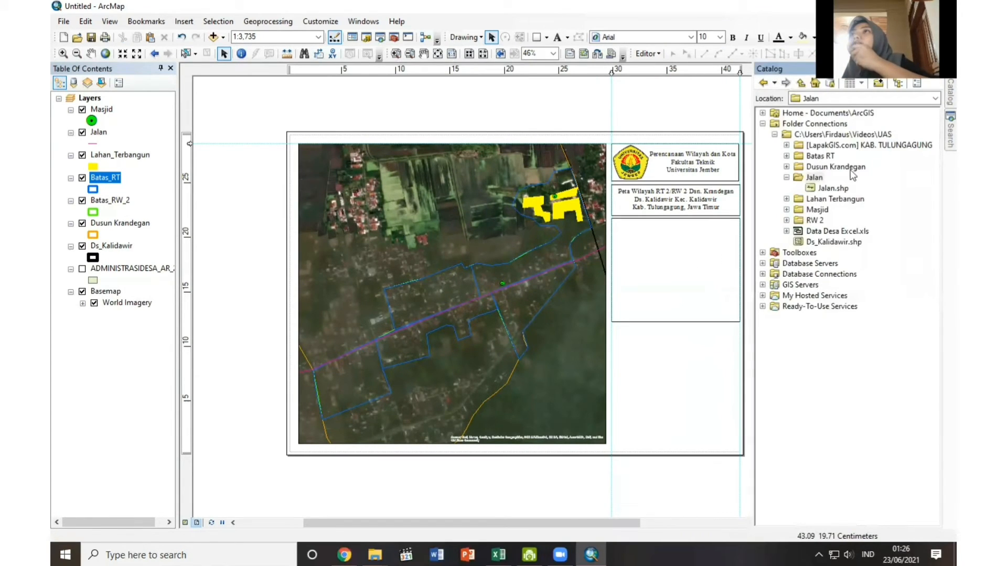
pyautogui.rightClick(846, 138)
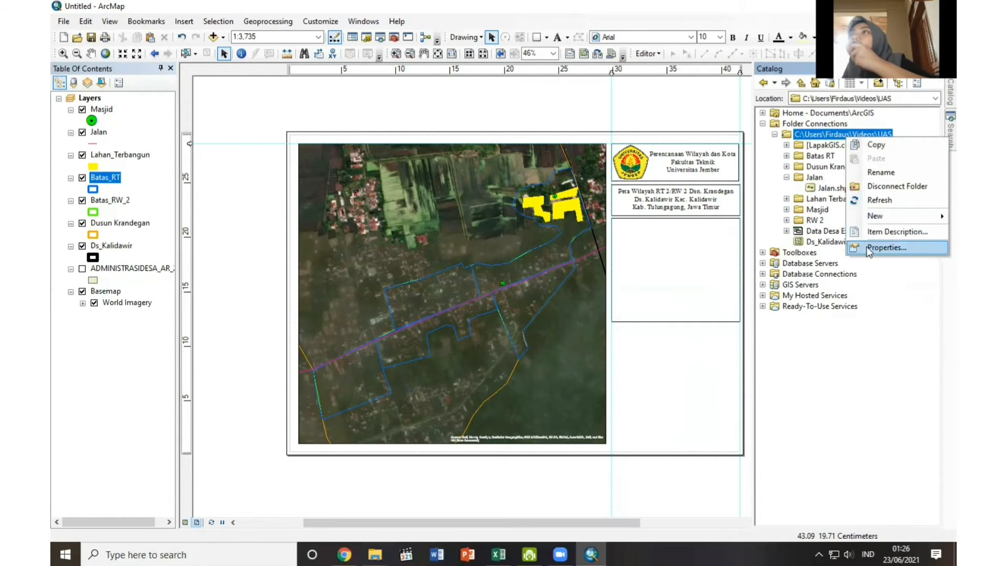
pyautogui.moveTo(871, 214)
pyautogui.click(835, 218)
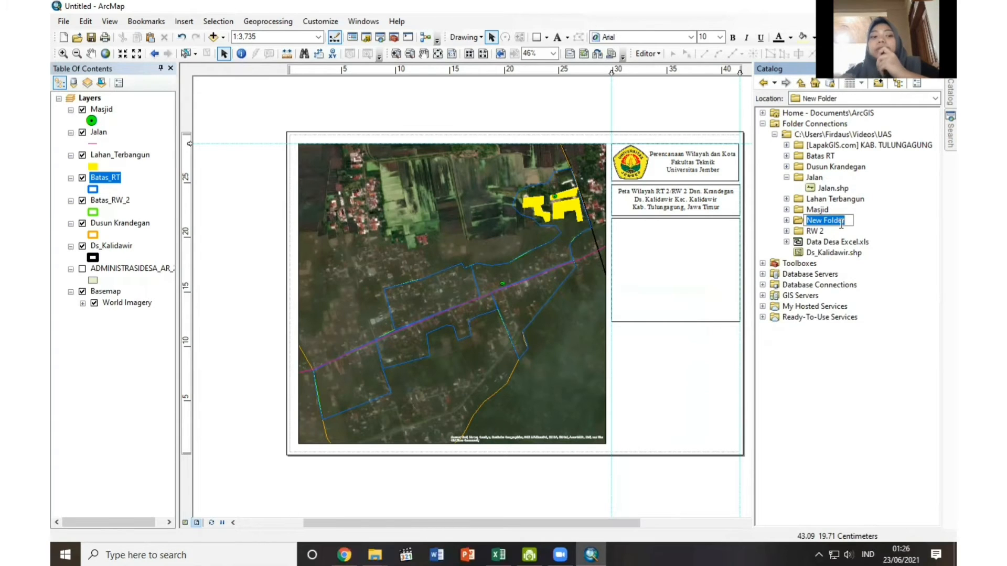
pyautogui.write('Sunga')
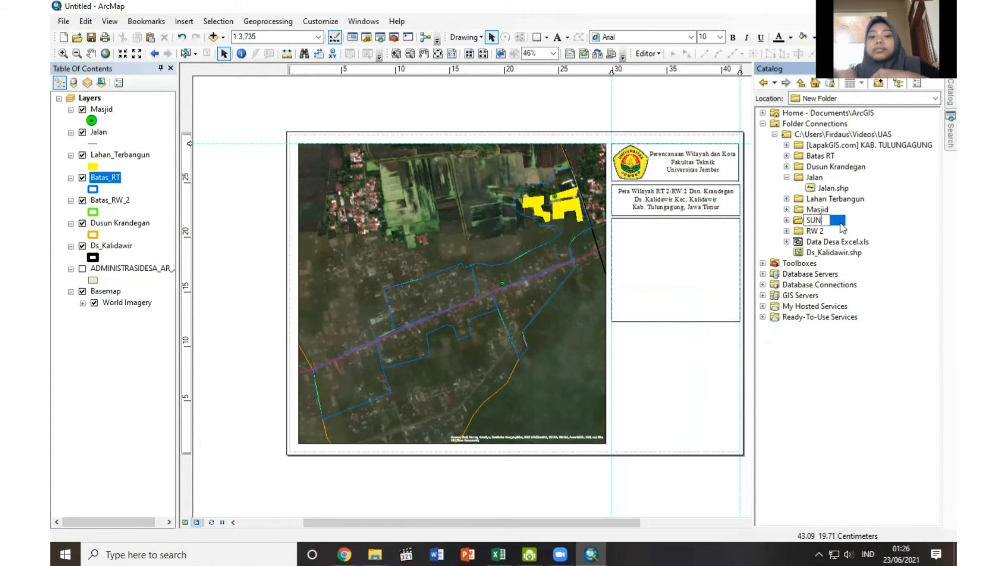
pyautogui.write('i')
pyautogui.press('Return')
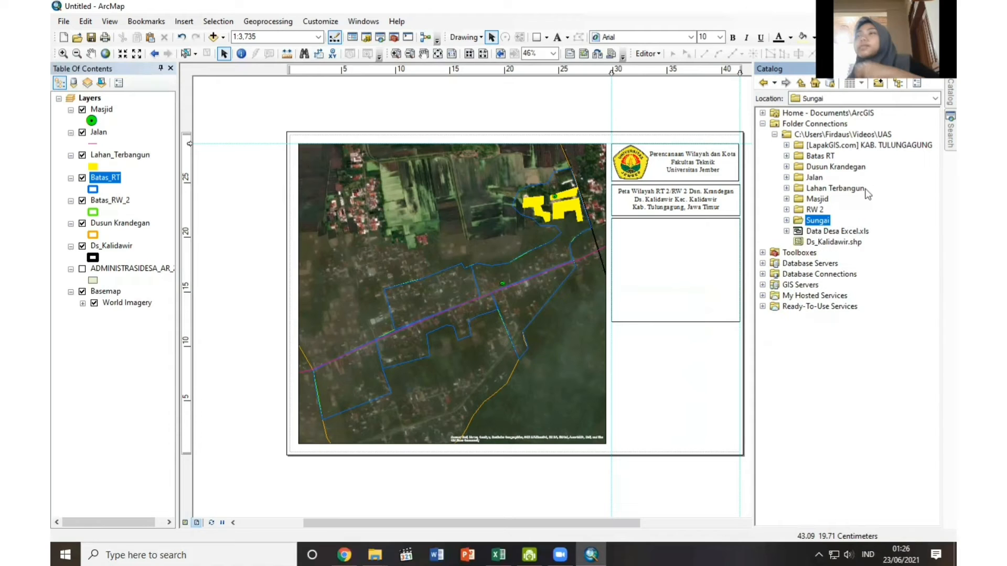
# Create a polyline shapefile named Sungai in the Sungai folder, using the WGS 1984 UTM Zone 49S coordinate system.
pyautogui.rightClick(826, 227)
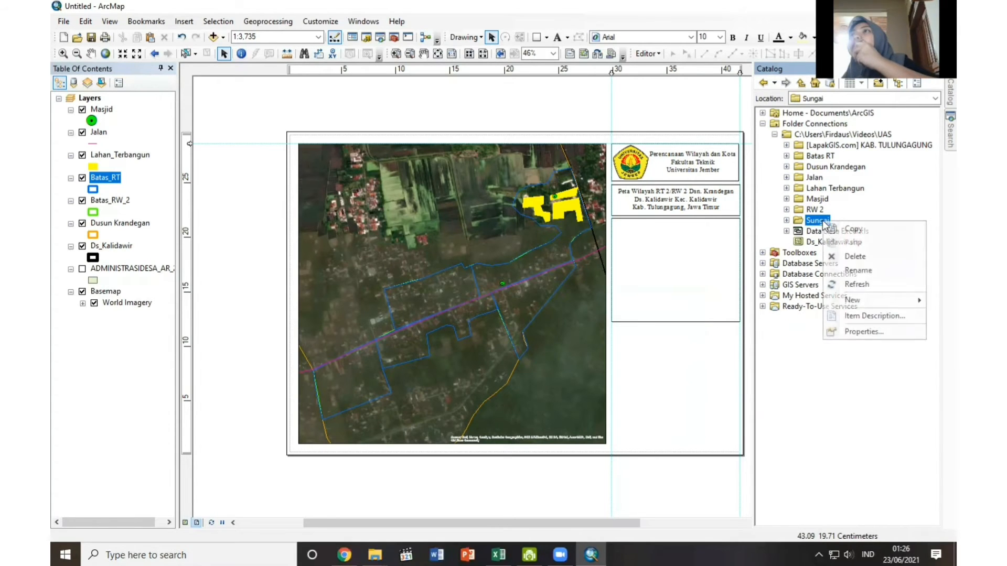
pyautogui.moveTo(845, 300)
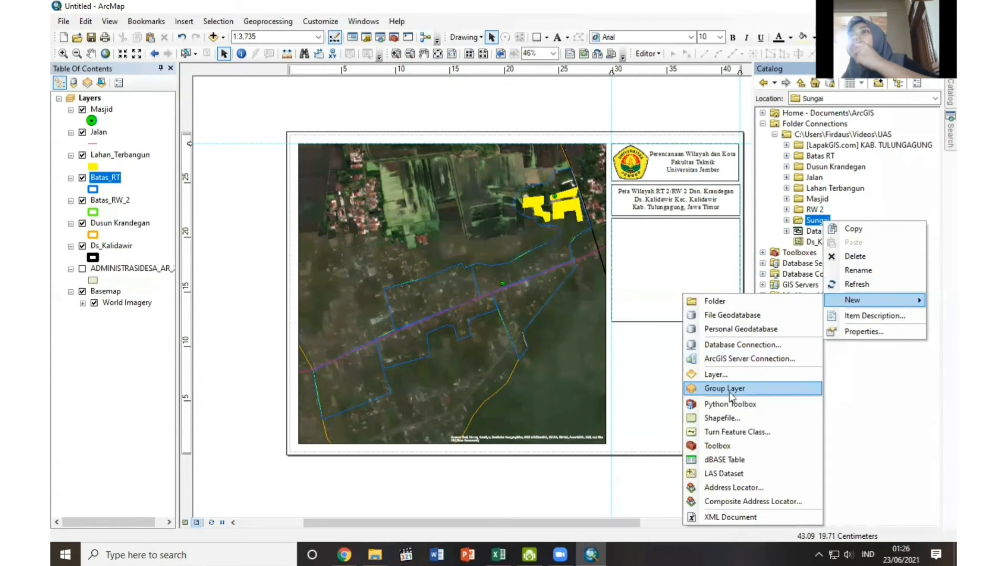
pyautogui.click(714, 418)
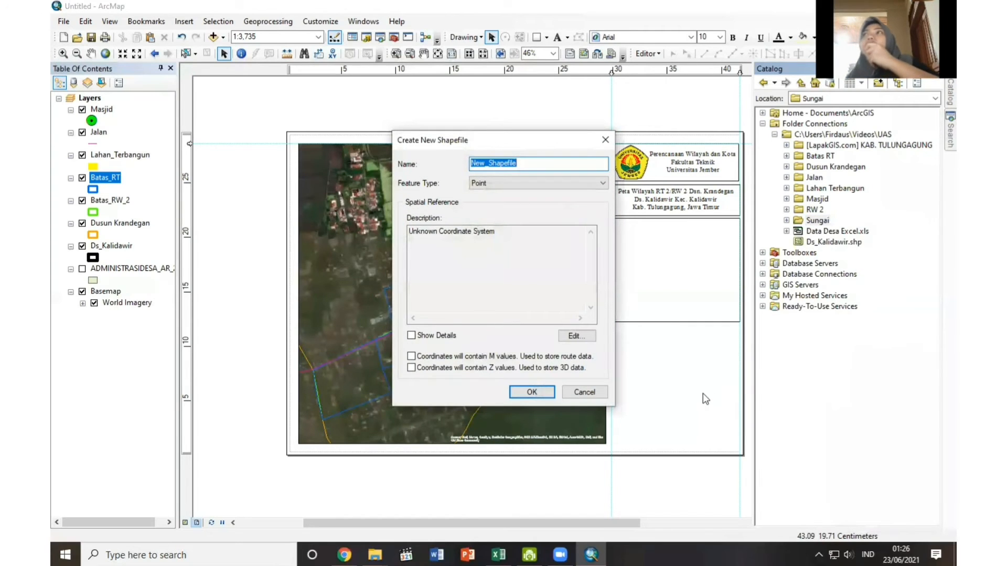
pyautogui.write('S')
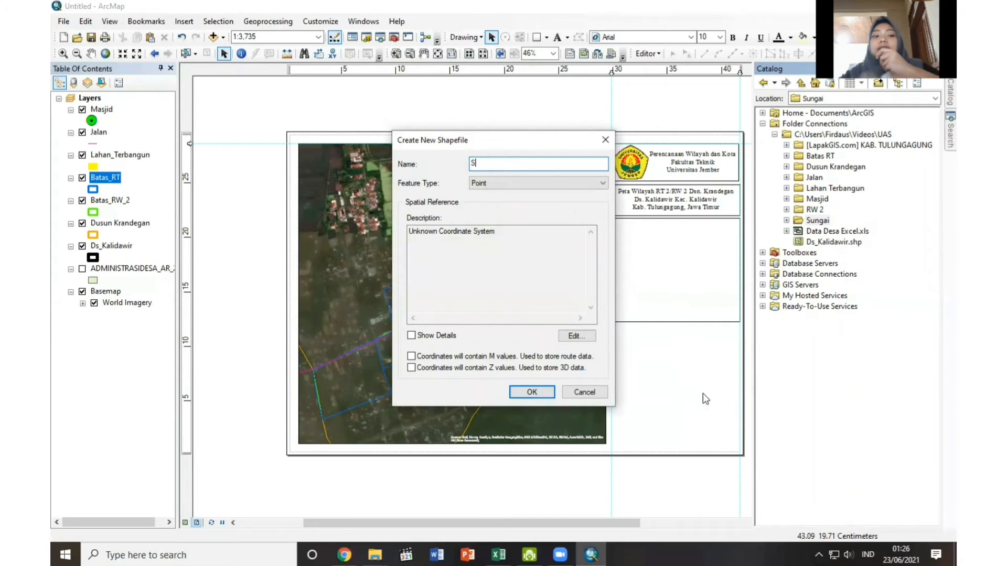
pyautogui.write('ungai')
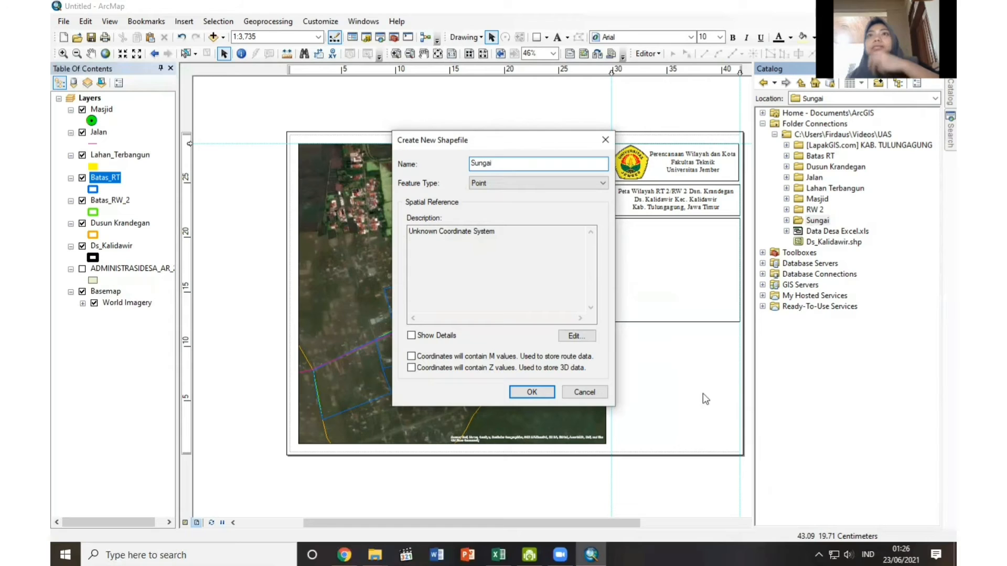
pyautogui.click(549, 183)
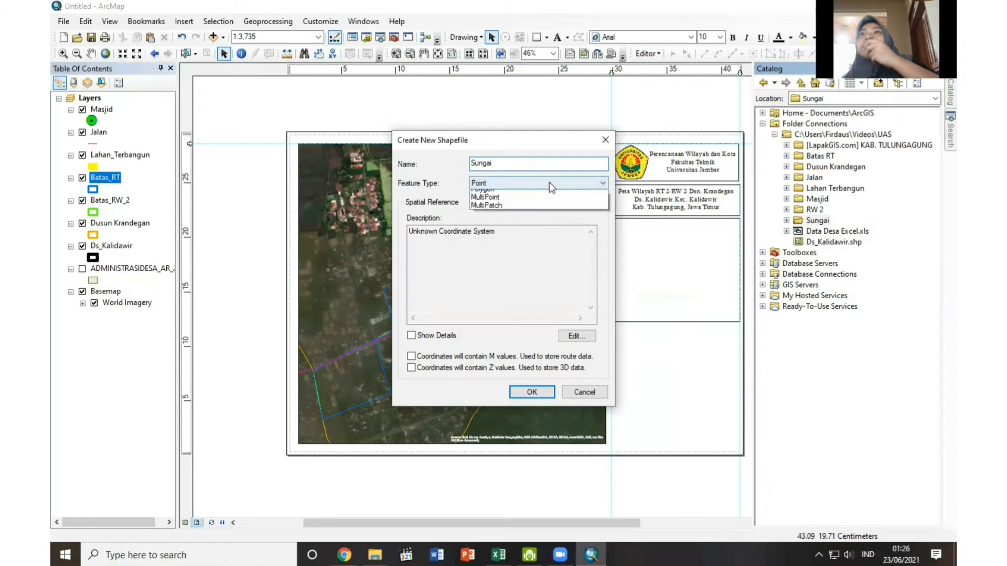
pyautogui.click(550, 199)
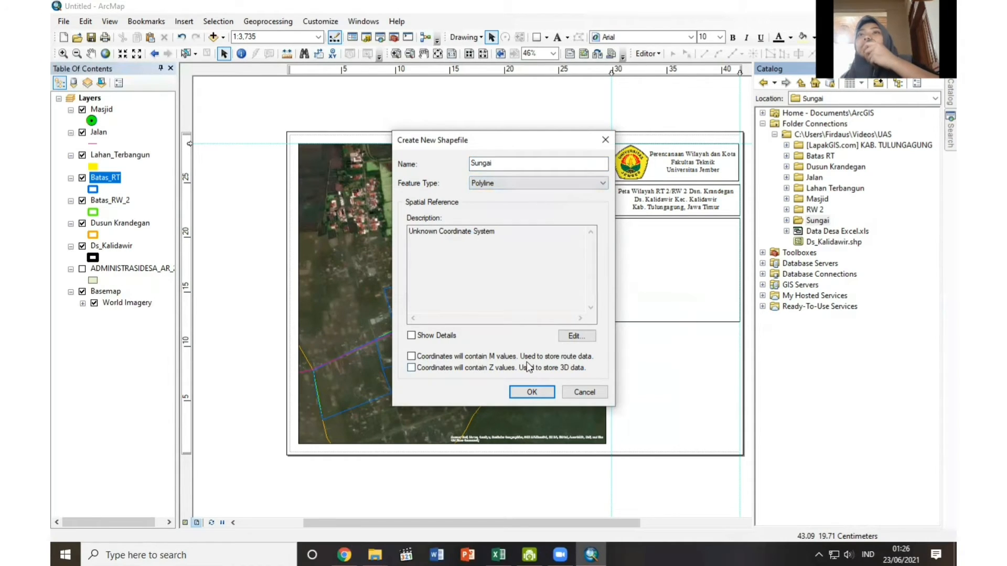
pyautogui.click(575, 336)
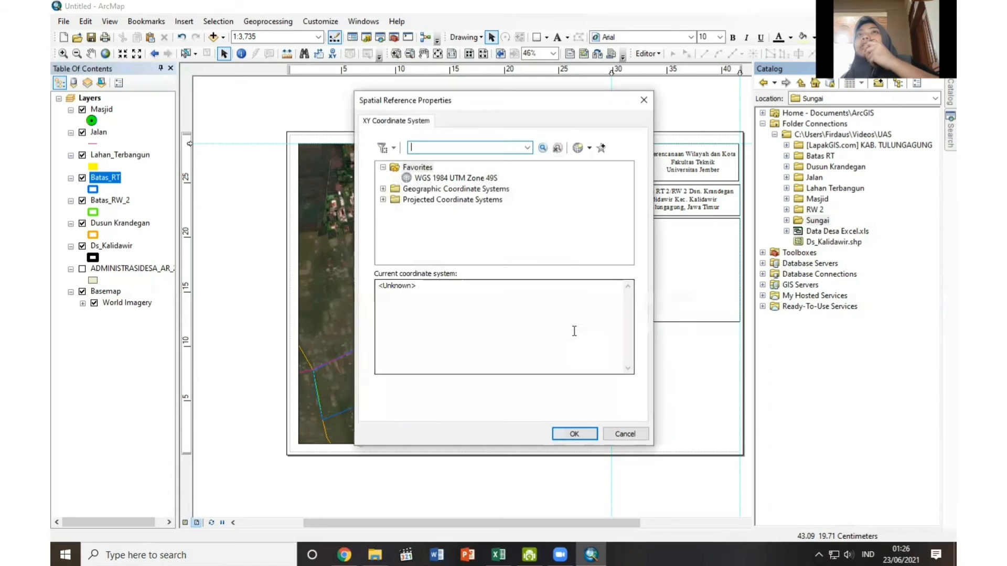
pyautogui.click(456, 178)
pyautogui.click(571, 434)
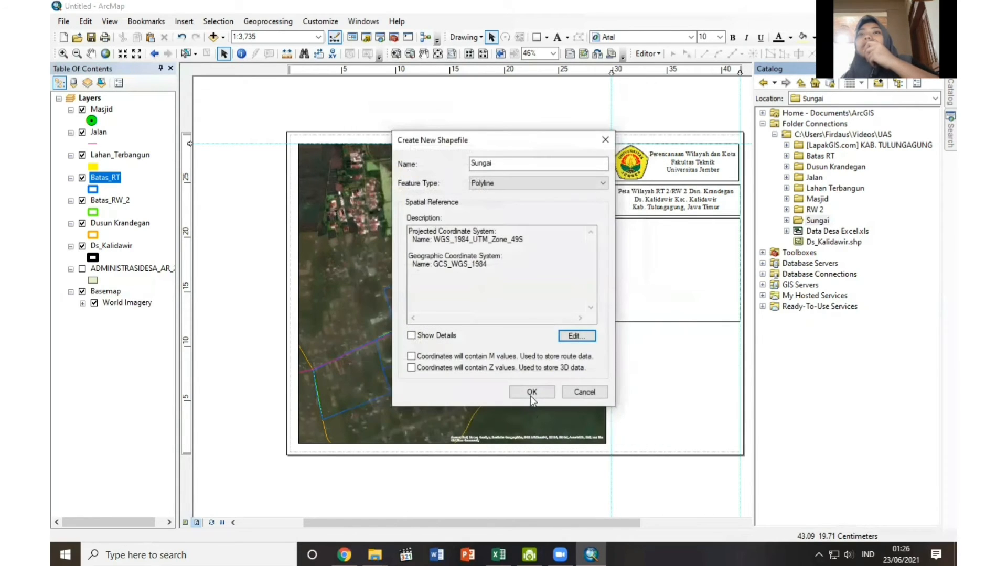
pyautogui.click(530, 393)
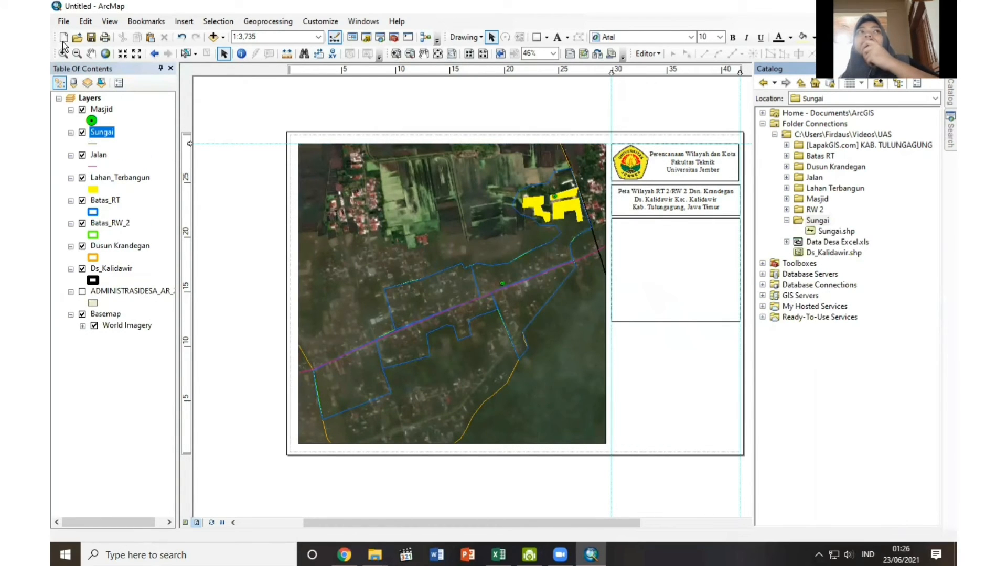
# Change the Sungai layer's line symbol colour to light blue.
pyautogui.click(91, 144)
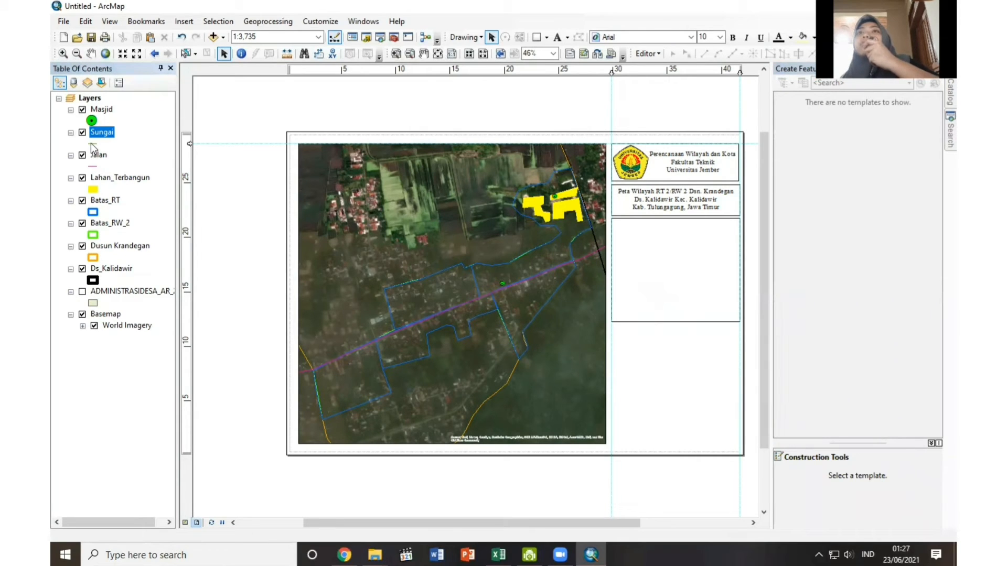
pyautogui.click(95, 235)
pyautogui.click(93, 143)
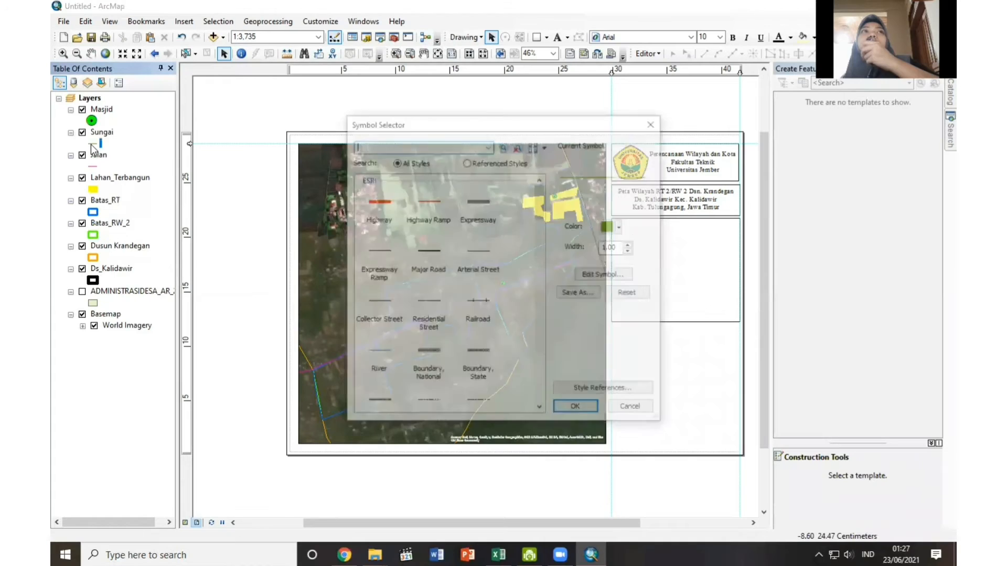
pyautogui.click(621, 227)
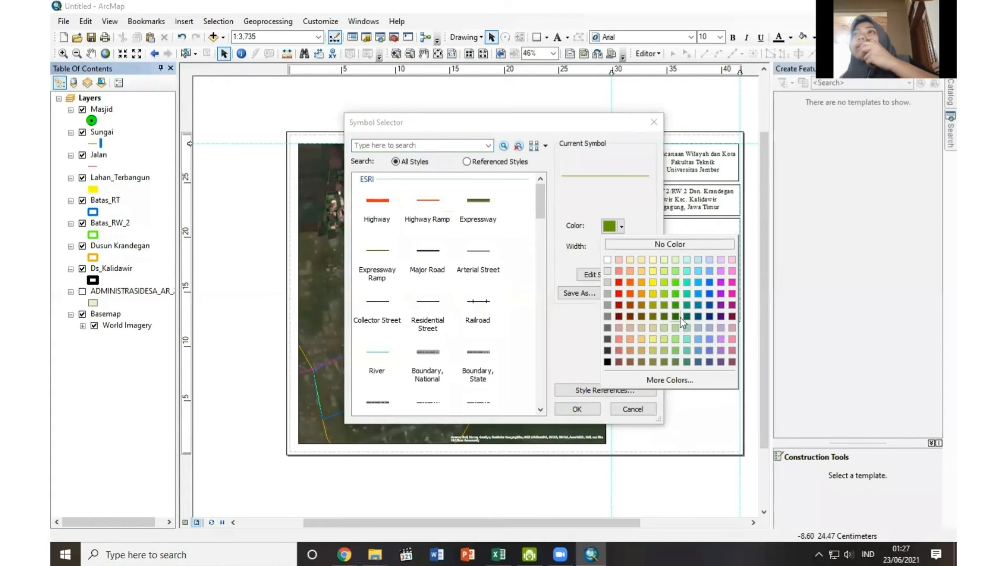
pyautogui.click(701, 258)
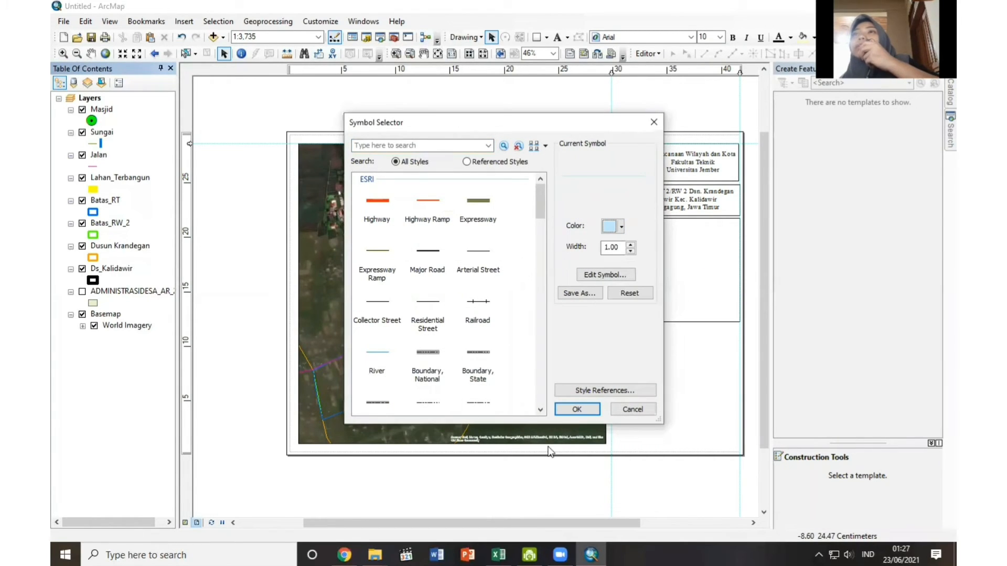
pyautogui.click(576, 409)
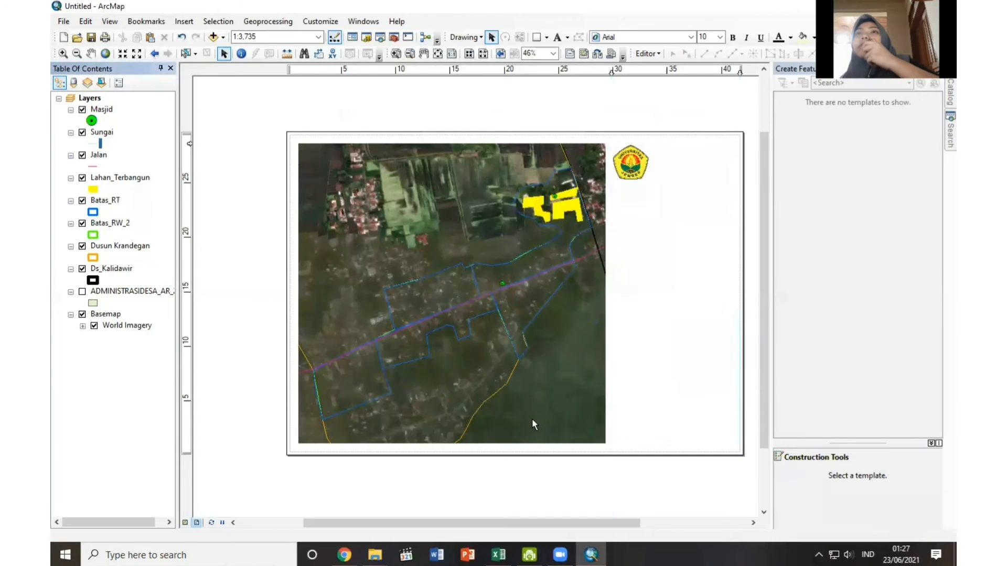
# Digitize the river as a Sungai line about 1,240 m long, from the map's eastern edge to its southern edge, and end the edit session.
pyautogui.rightClick(102, 133)
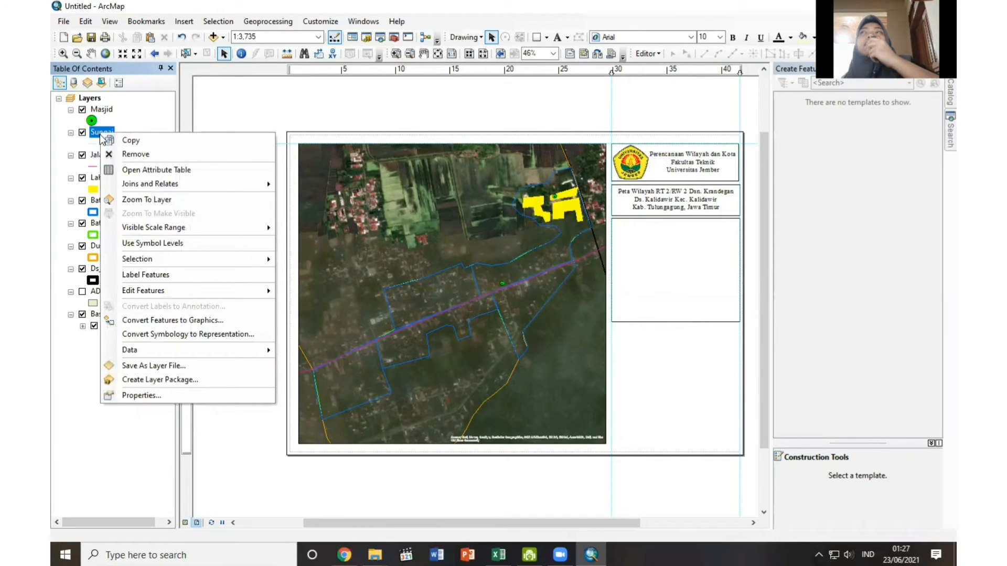
pyautogui.moveTo(152, 291)
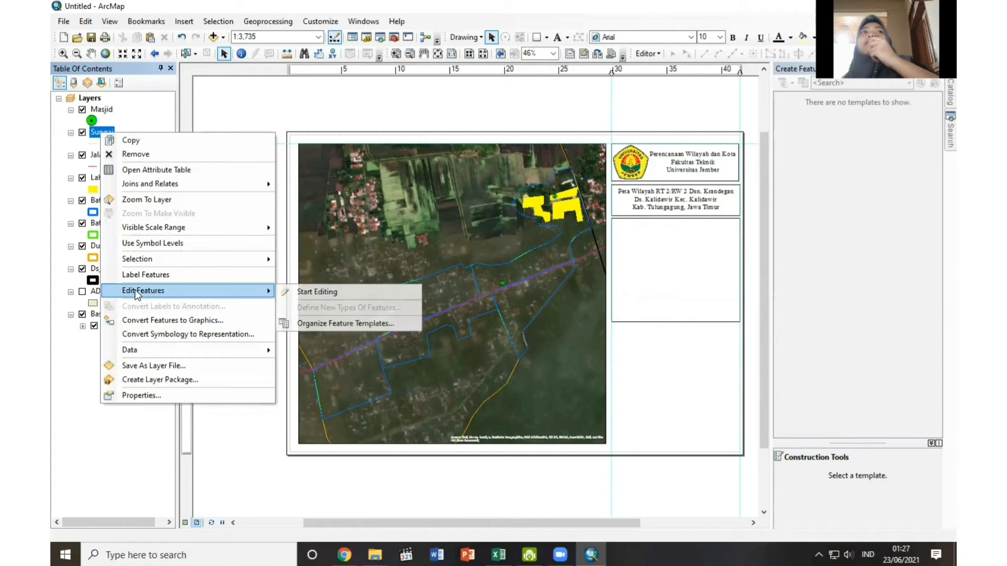
pyautogui.click(295, 290)
pyautogui.click(592, 229)
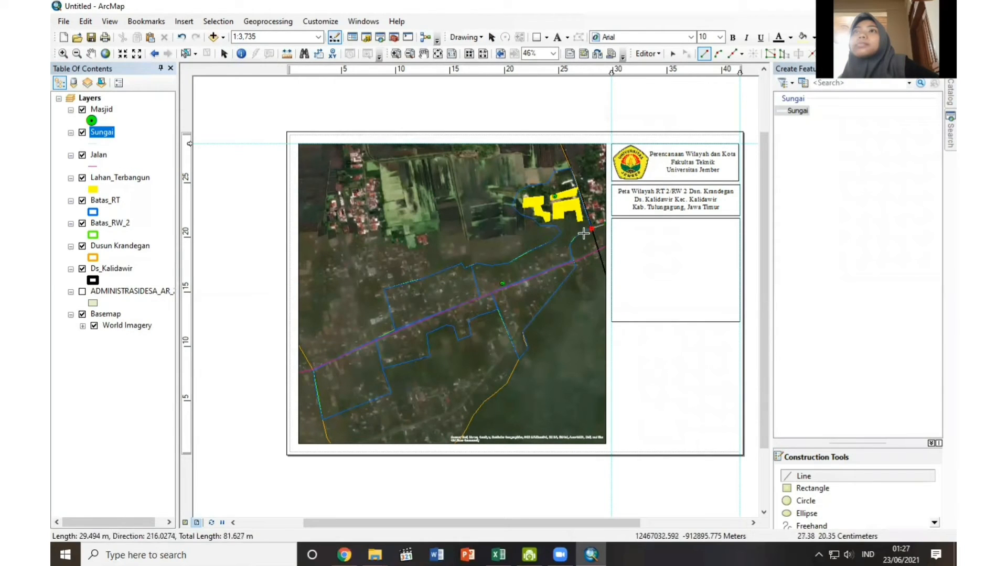
pyautogui.click(581, 234)
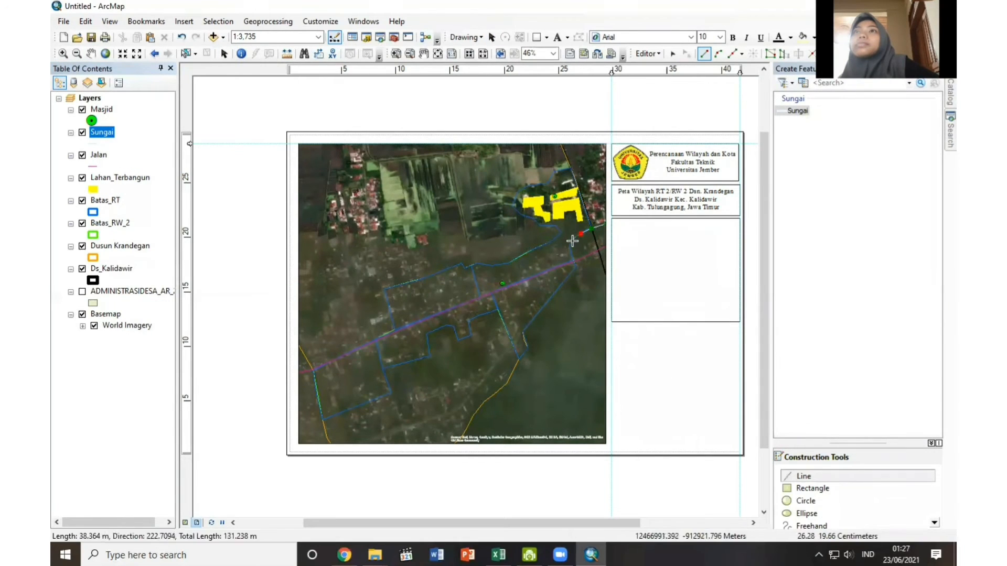
pyautogui.click(572, 241)
pyautogui.click(570, 253)
pyautogui.click(576, 266)
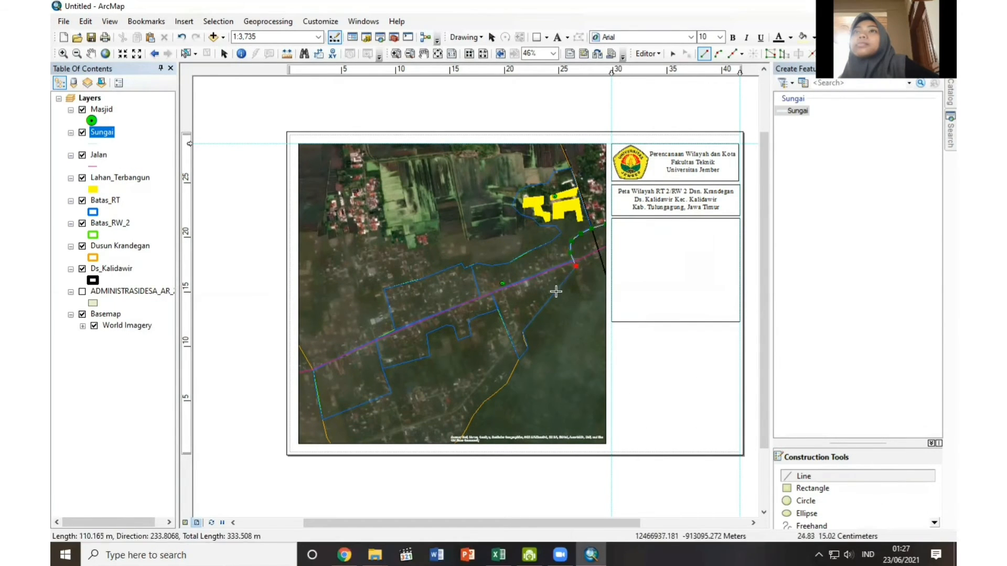
pyautogui.click(458, 410)
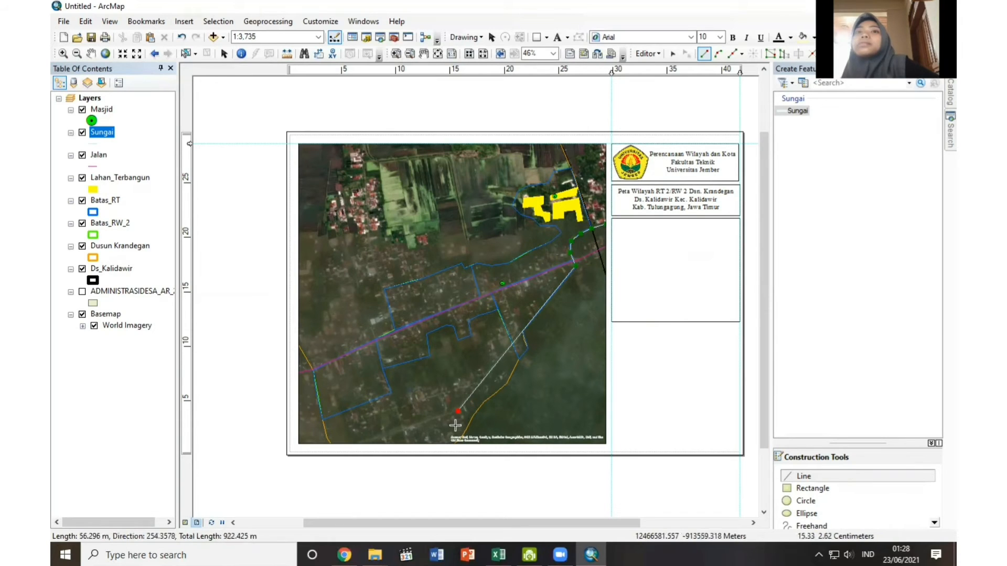
pyautogui.click(355, 442)
pyautogui.rightClick(355, 443)
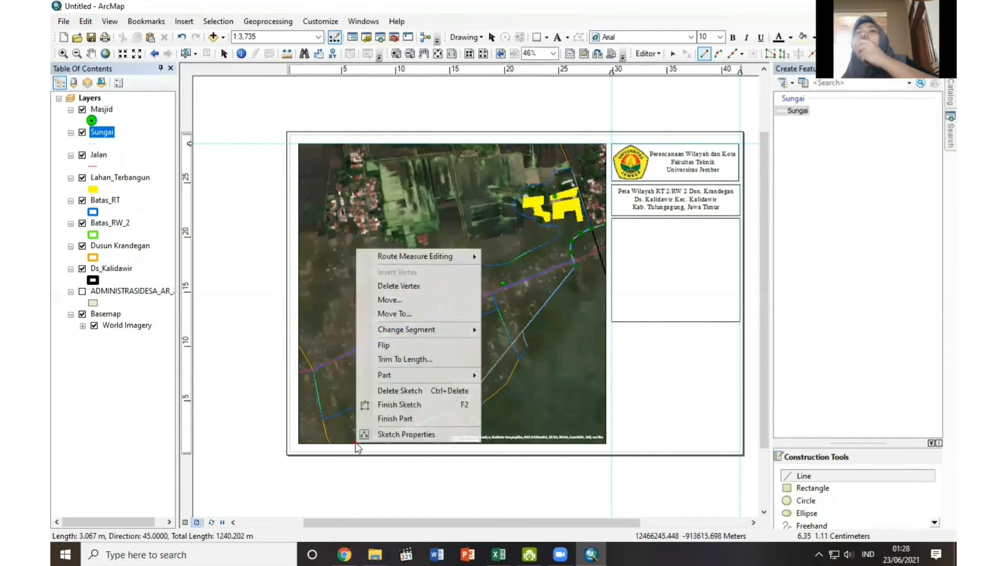
pyautogui.click(389, 406)
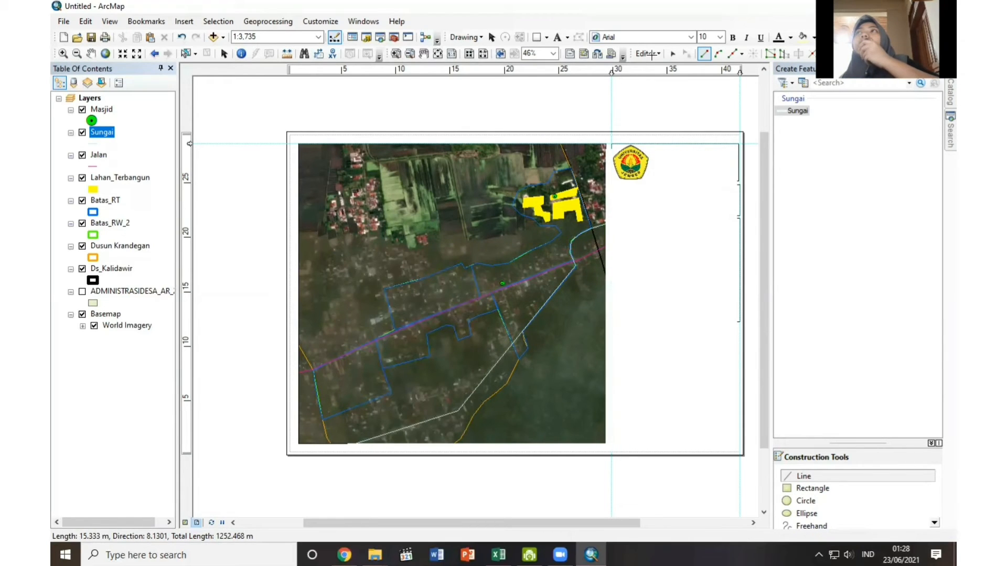
pyautogui.click(650, 53)
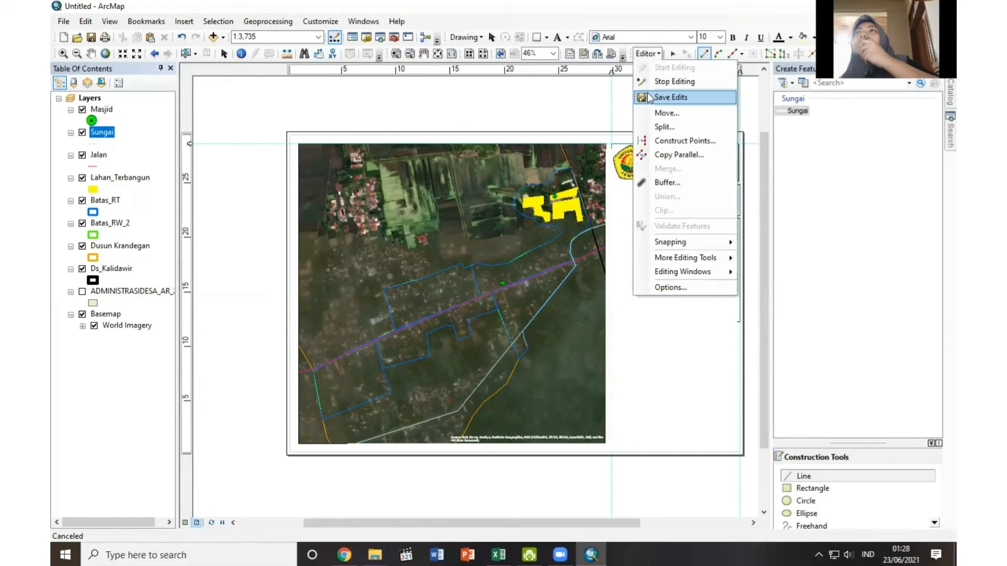
pyautogui.click(649, 82)
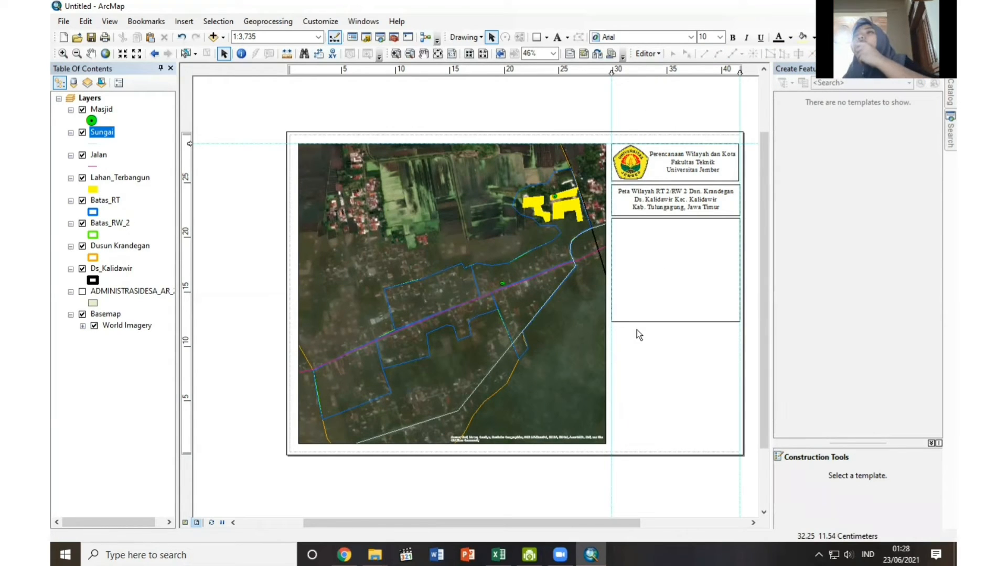
# Start a map legend with the Masjid, Sungai, Jalan and Lahan_Terbangun layers as its first items.
pyautogui.click(185, 21)
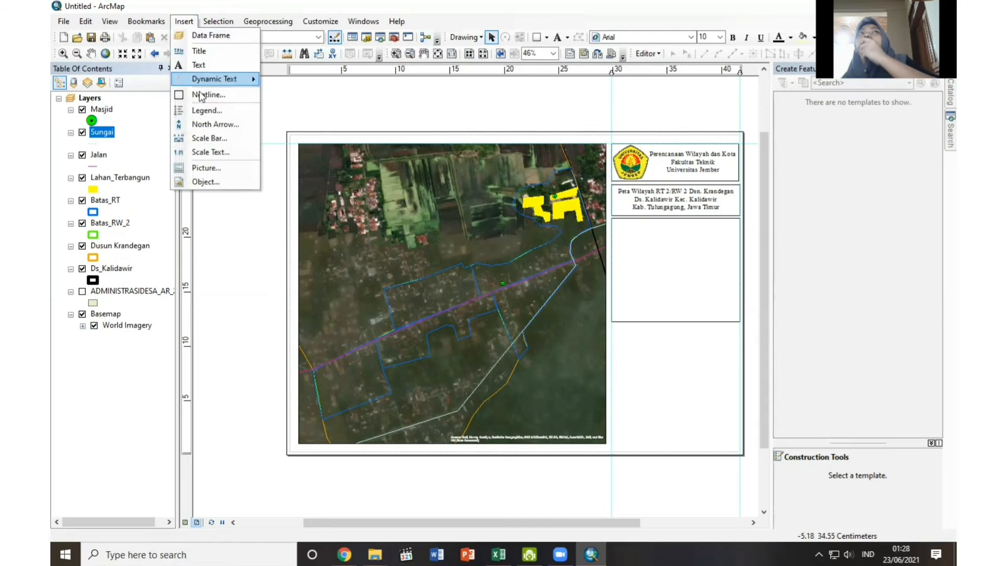
pyautogui.click(201, 109)
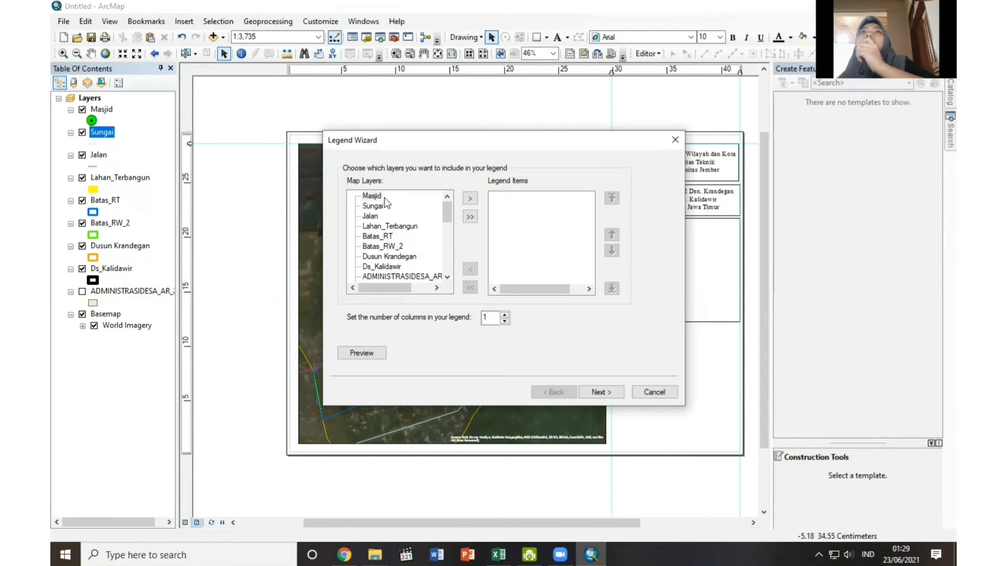
pyautogui.click(370, 196)
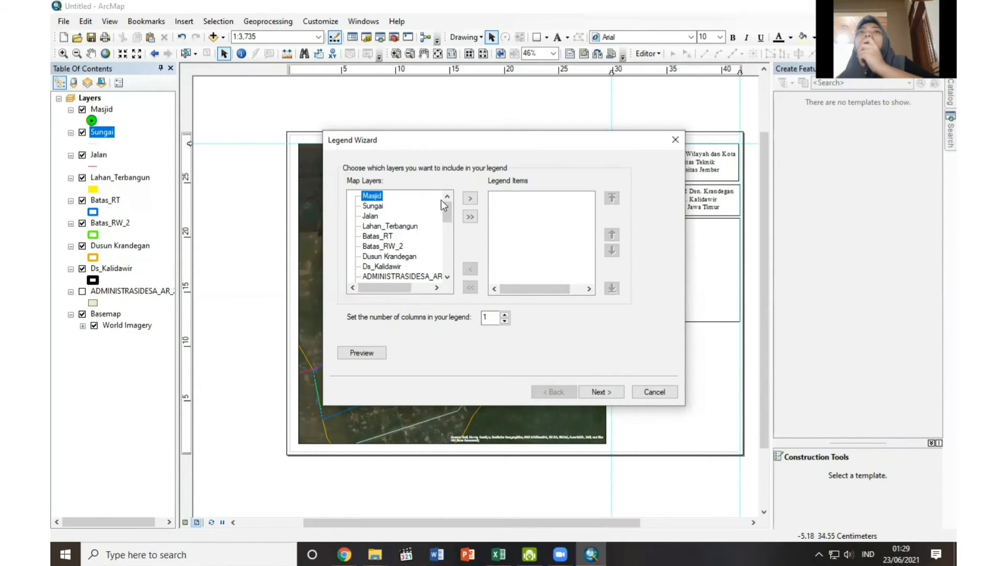
pyautogui.click(470, 199)
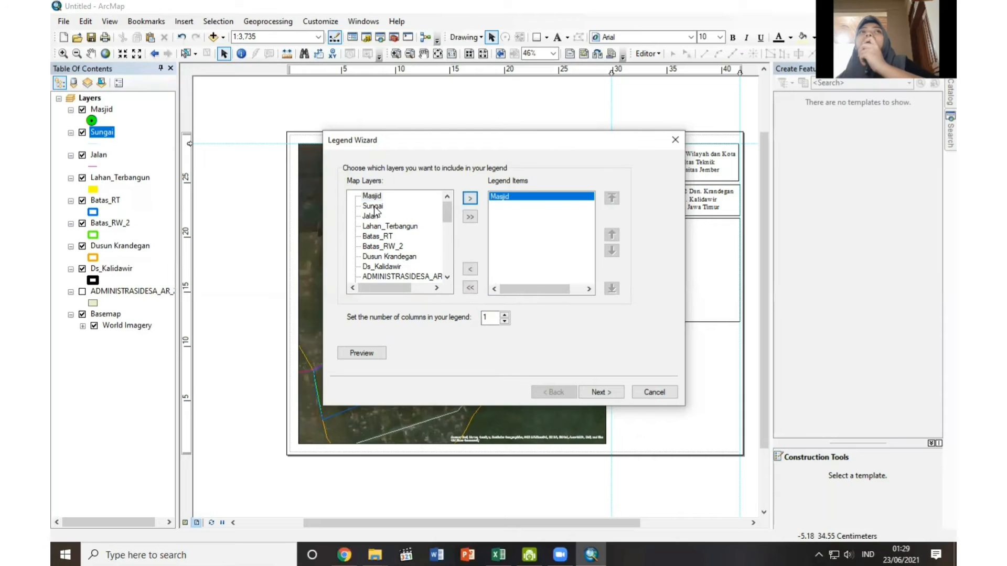
pyautogui.click(374, 207)
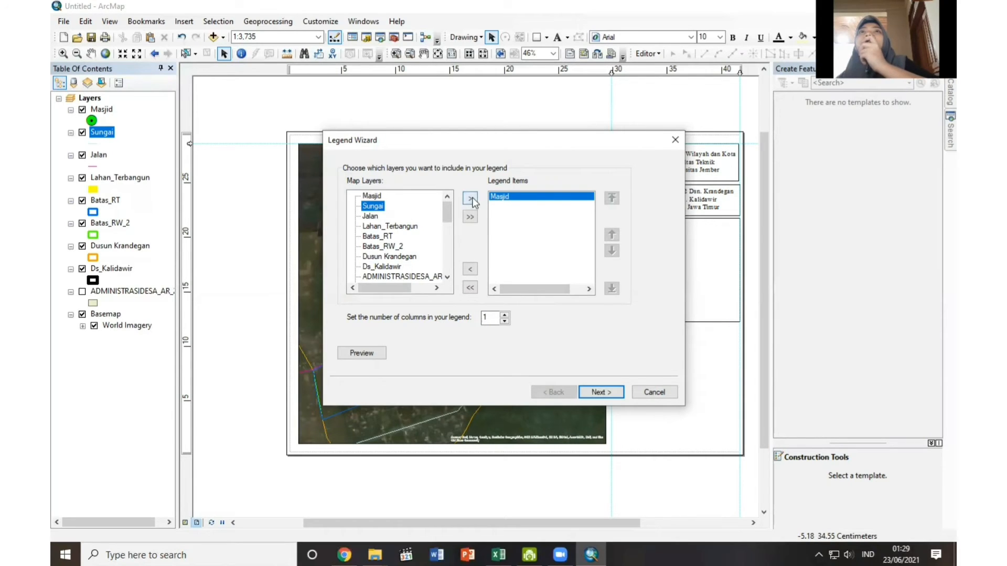
pyautogui.click(470, 199)
pyautogui.click(370, 216)
pyautogui.click(470, 199)
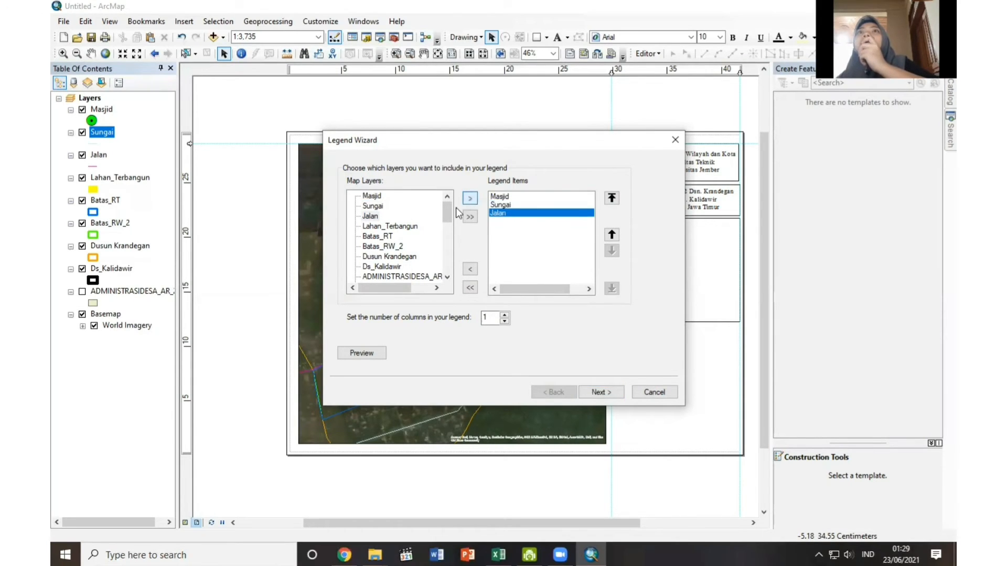
pyautogui.click(390, 226)
pyautogui.click(470, 199)
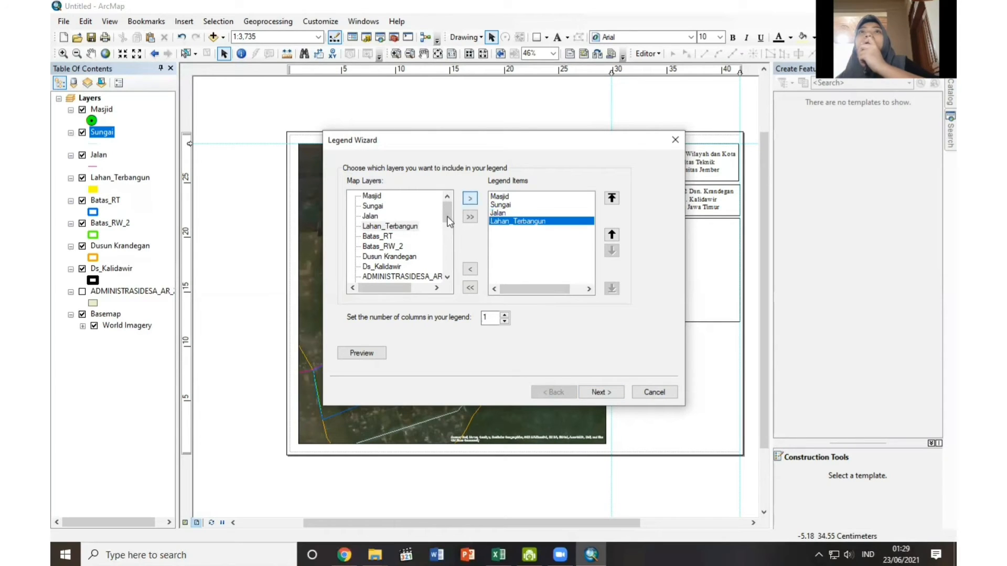
# Add Batas_RT, Batas_RW_2, Dusun Krandegan and Ds_Kalidawir to the legend items and insert the legend with the default settings.
pyautogui.click(378, 236)
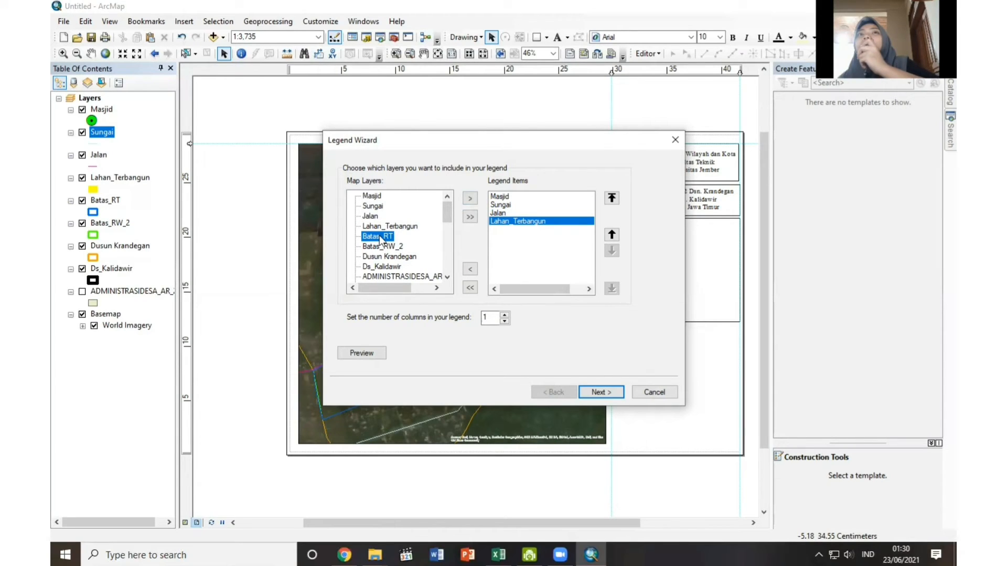
pyautogui.click(471, 200)
pyautogui.click(382, 247)
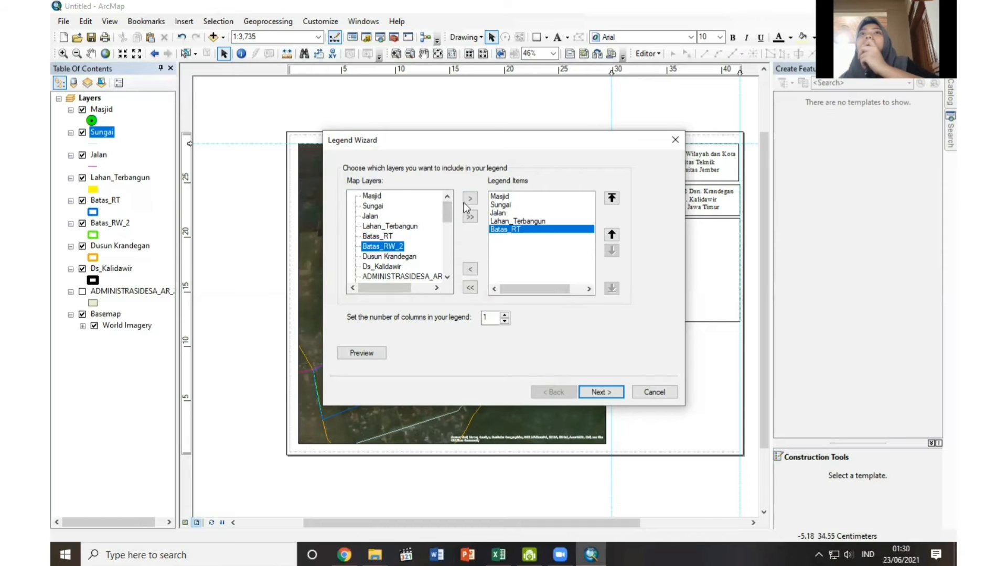
pyautogui.click(471, 200)
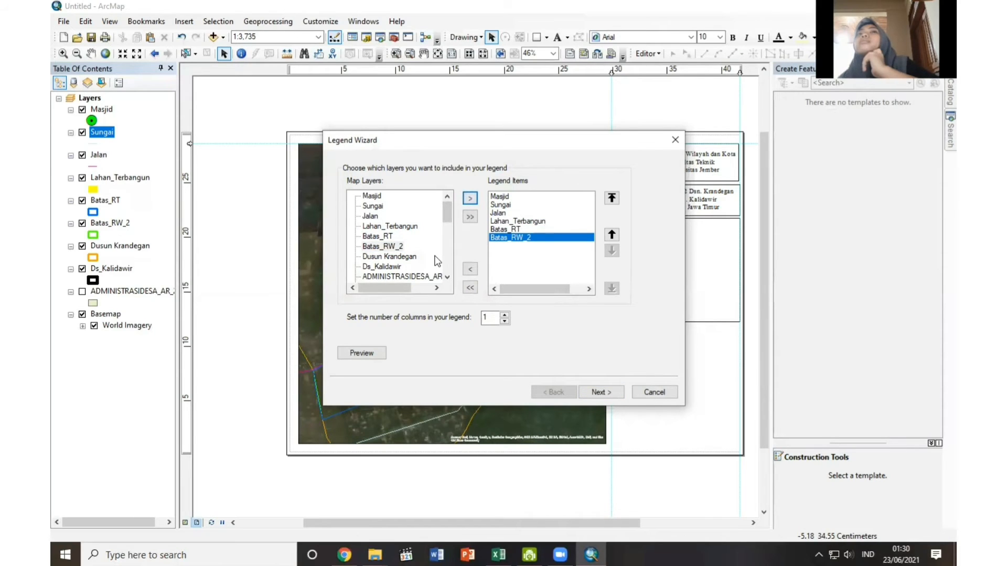
pyautogui.click(389, 257)
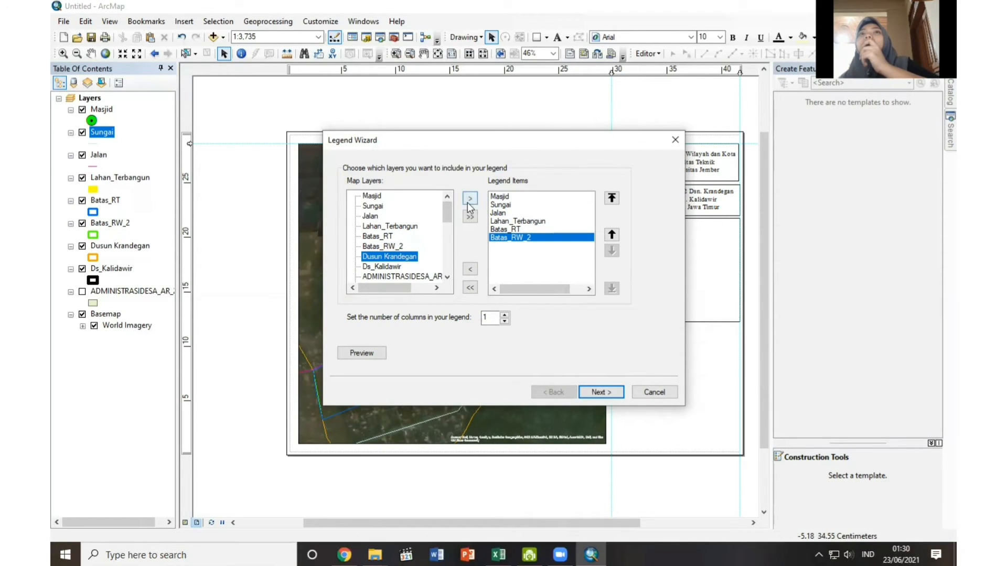
pyautogui.click(470, 202)
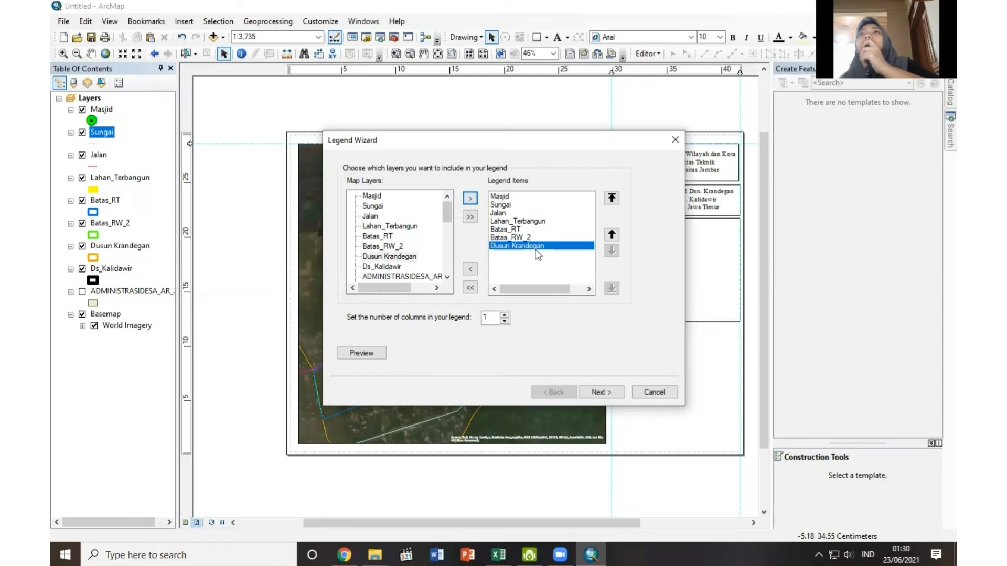
pyautogui.click(394, 268)
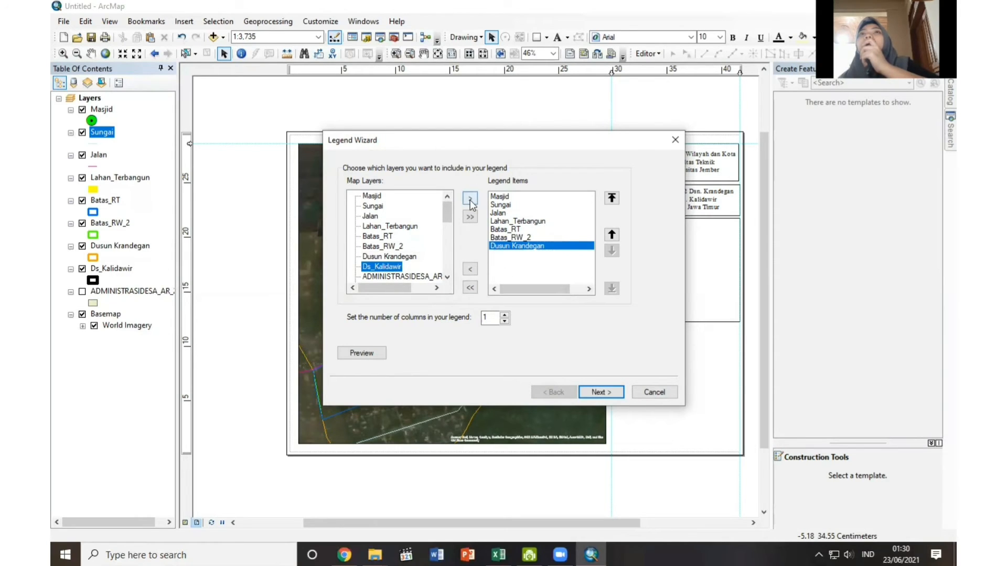
pyautogui.click(470, 198)
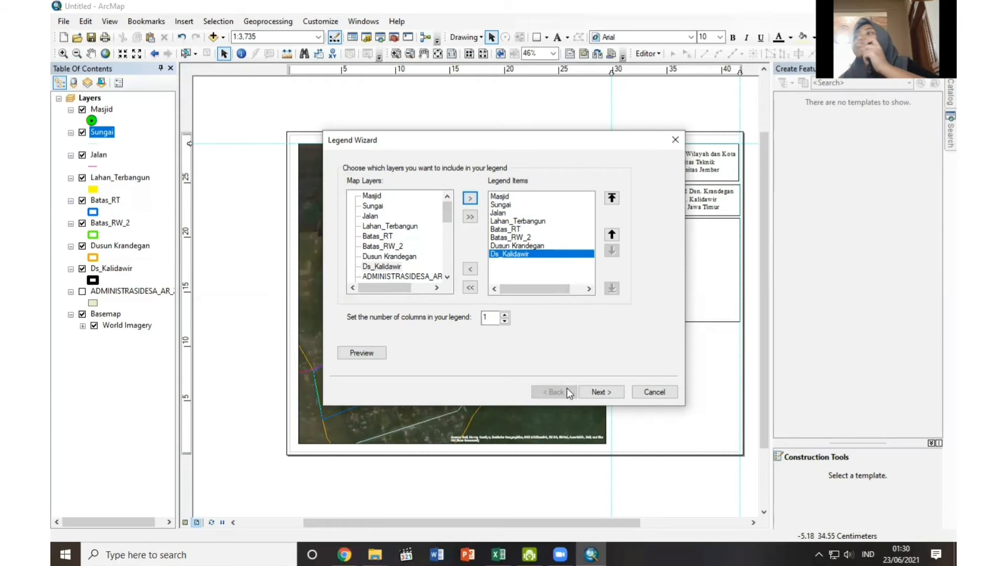
pyautogui.click(618, 395)
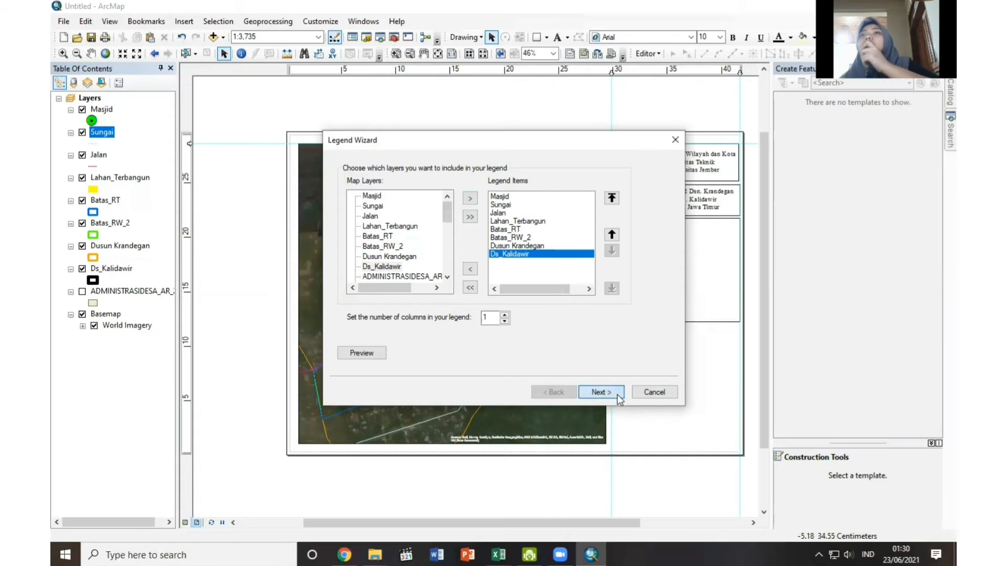
pyautogui.click(619, 398)
pyautogui.click(619, 398)
pyautogui.click(619, 397)
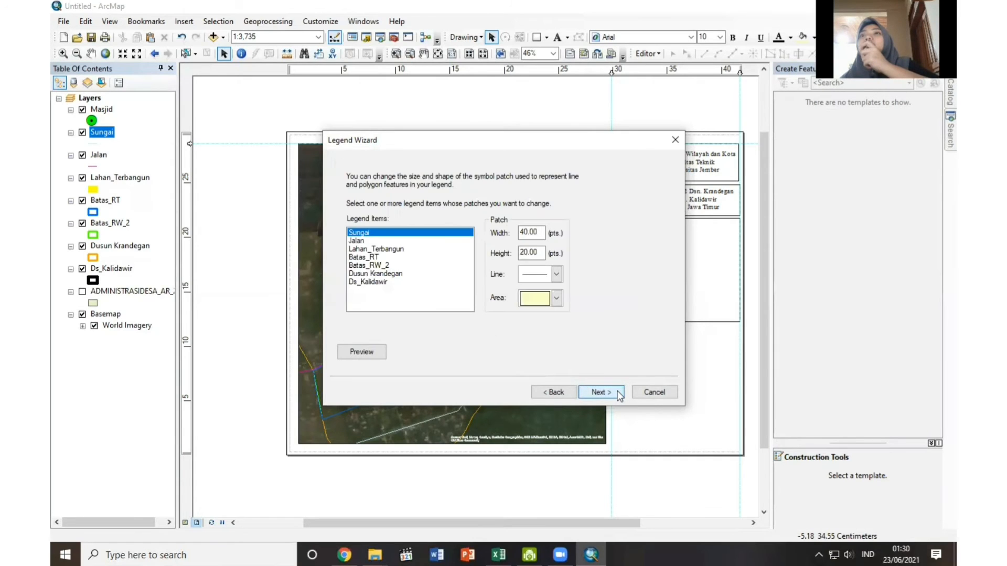
pyautogui.click(618, 396)
pyautogui.click(618, 396)
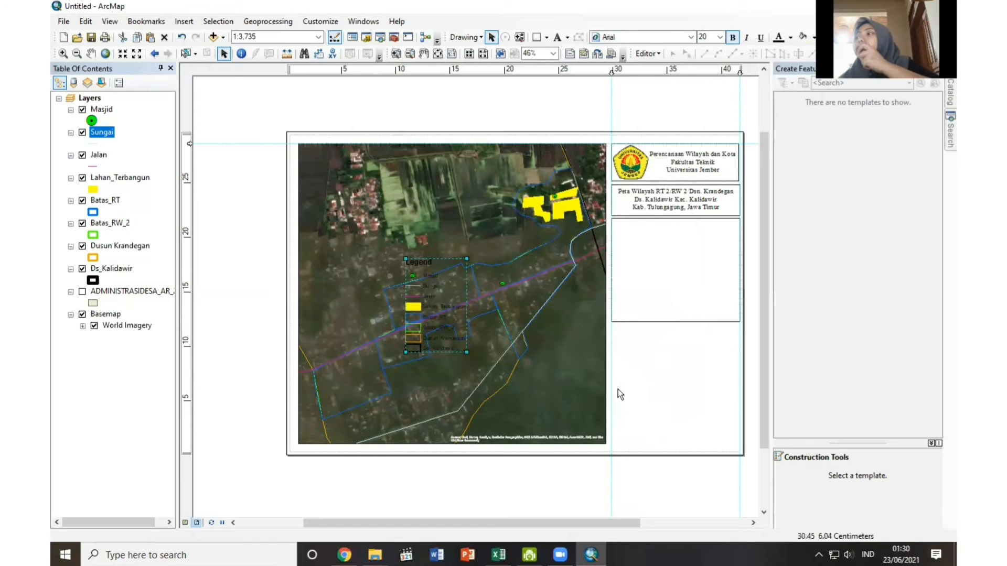
# Place the legend in the empty box below the map title, enlarged slightly, and change its title to Legenda.
pyautogui.moveTo(443, 319); pyautogui.dragTo(656, 282)
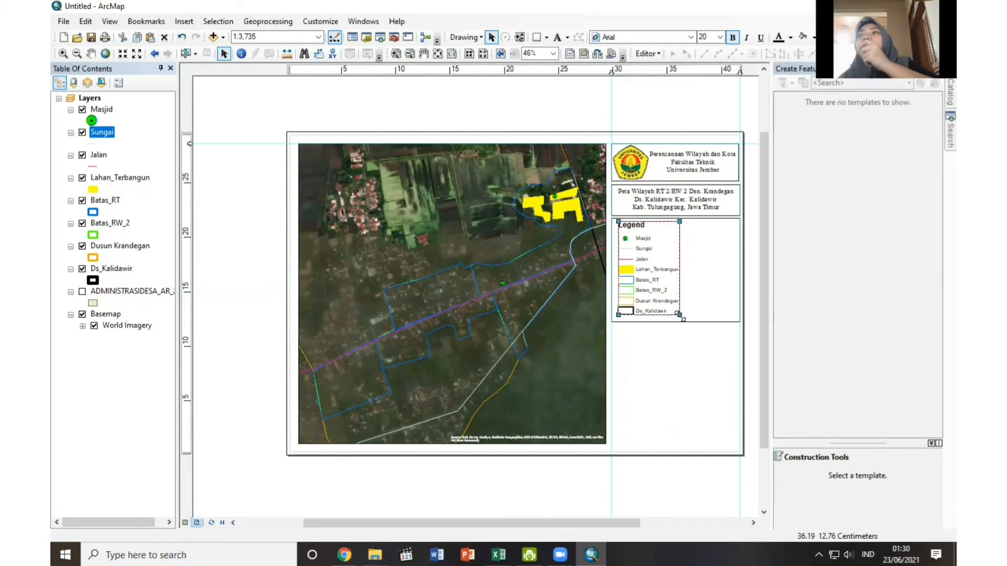
pyautogui.moveTo(680, 316); pyautogui.dragTo(682, 318)
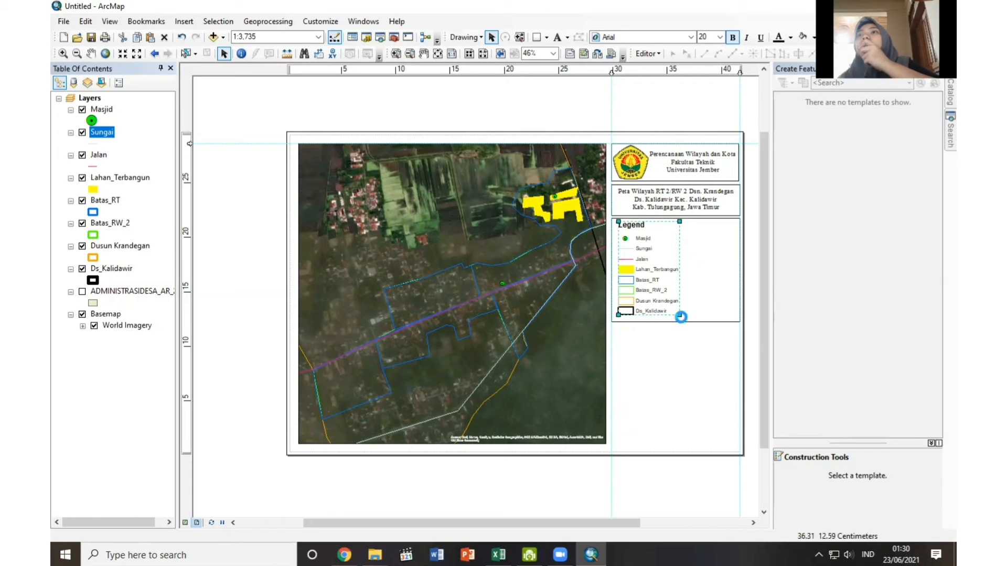
pyautogui.doubleClick(638, 226)
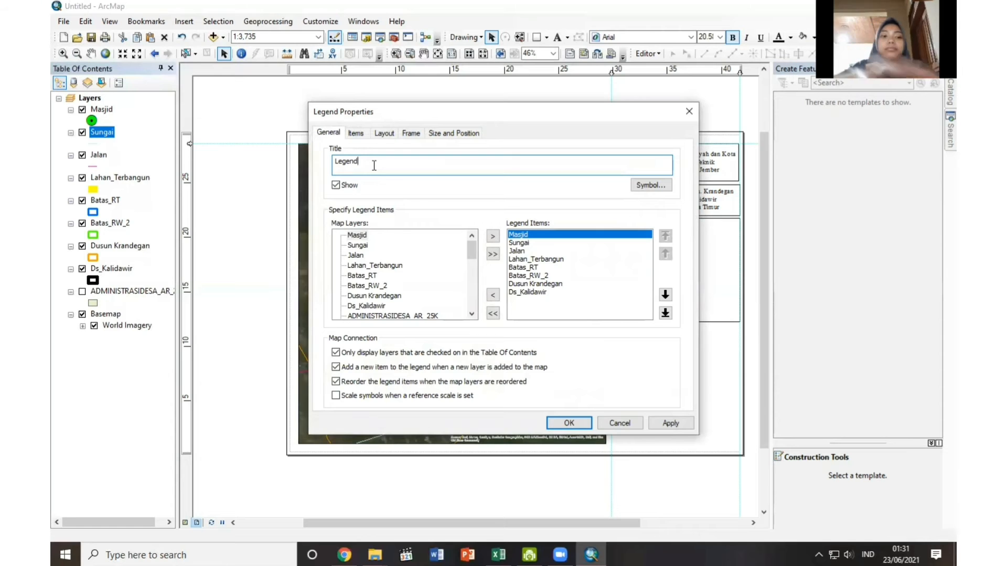
pyautogui.write('a')
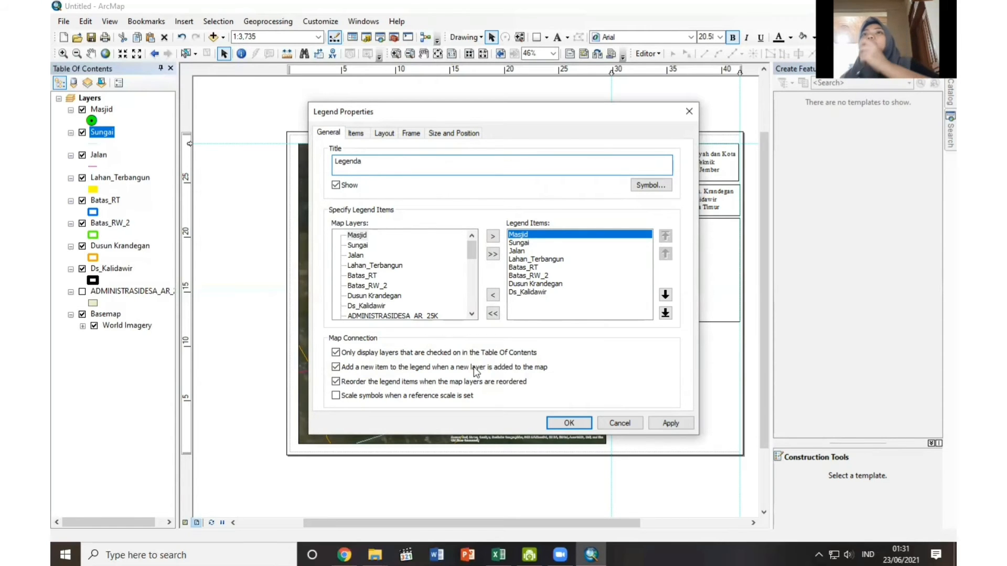
pyautogui.click(571, 422)
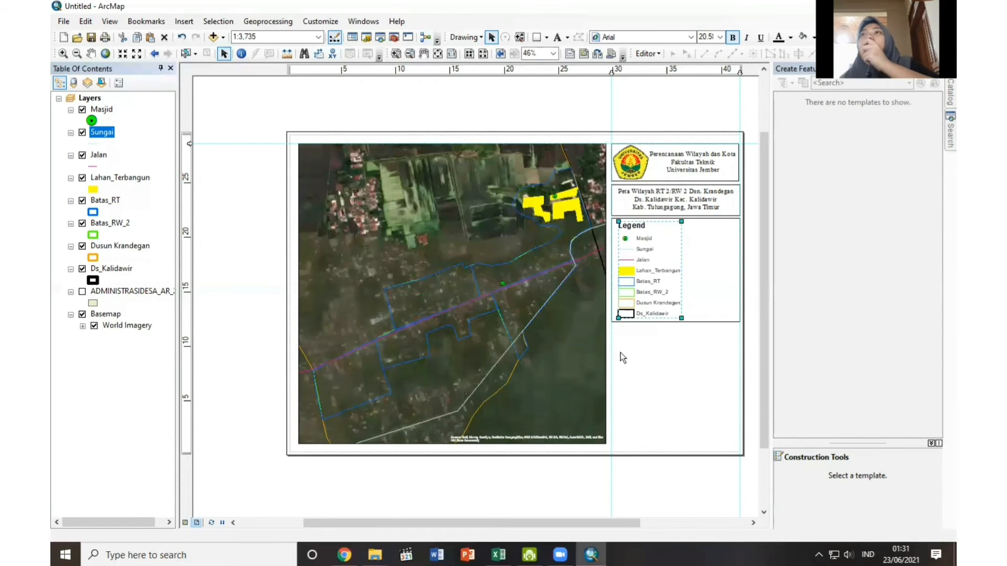
# Format the legend text in Times New Roman at size 22.
pyautogui.click(691, 37)
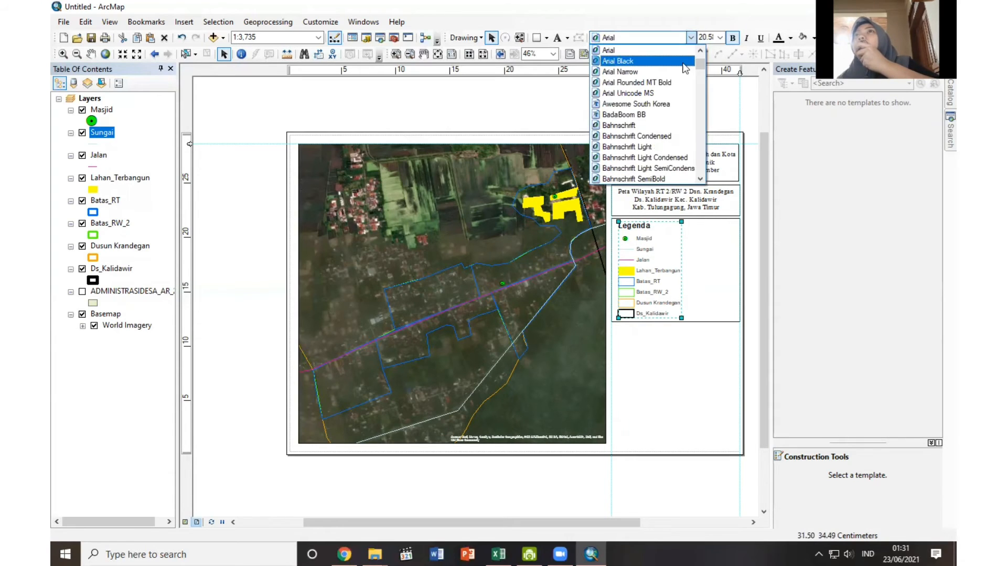
pyautogui.scroll(3, 696, 76)
pyautogui.scroll(-20, 702, 73)
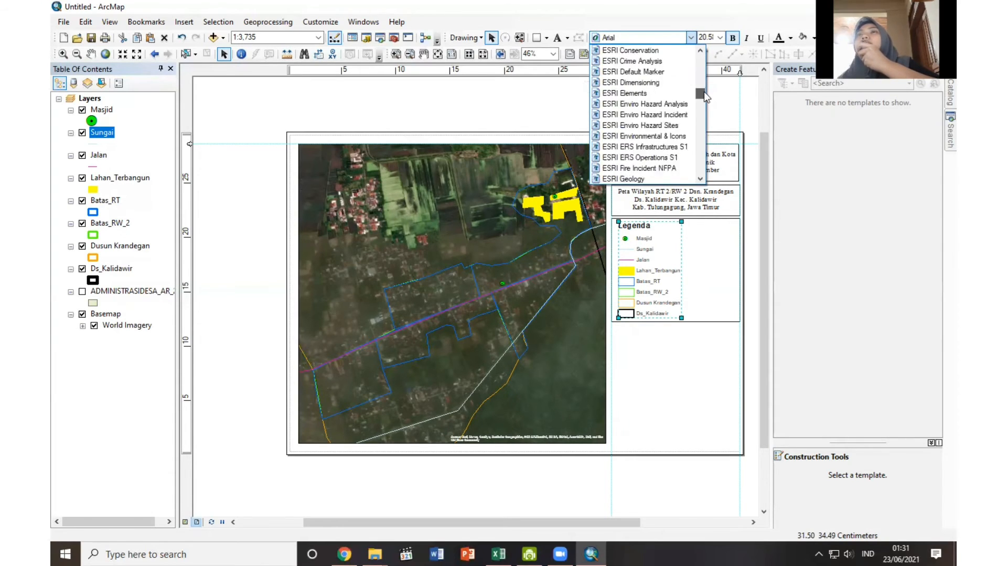
pyautogui.click(638, 61)
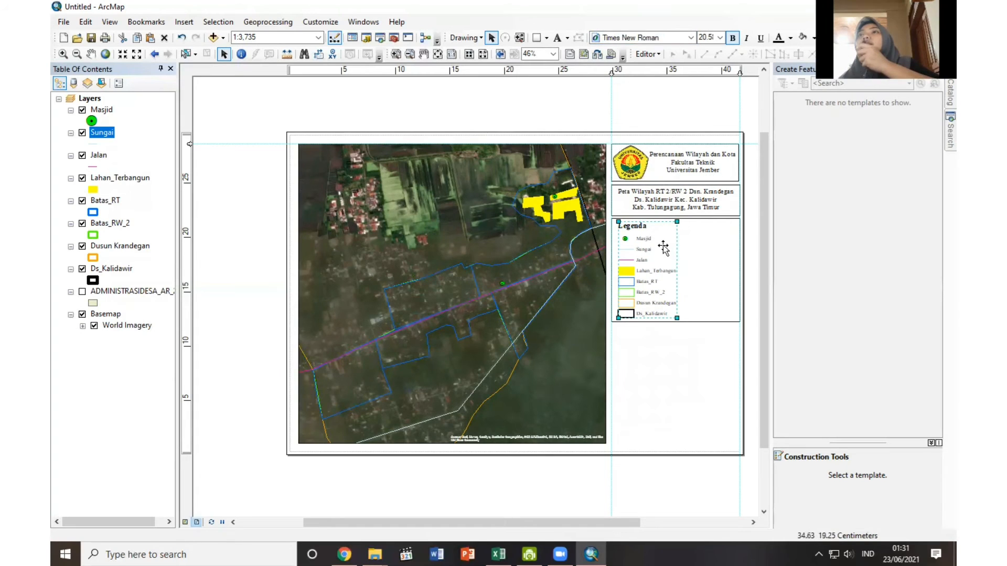
pyautogui.click(720, 37)
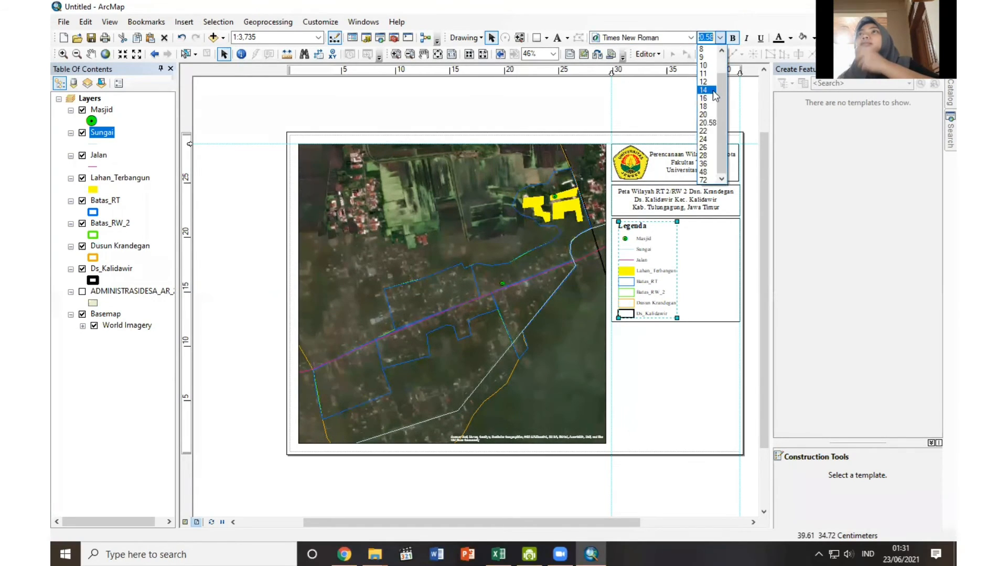
pyautogui.click(707, 132)
pyautogui.click(676, 325)
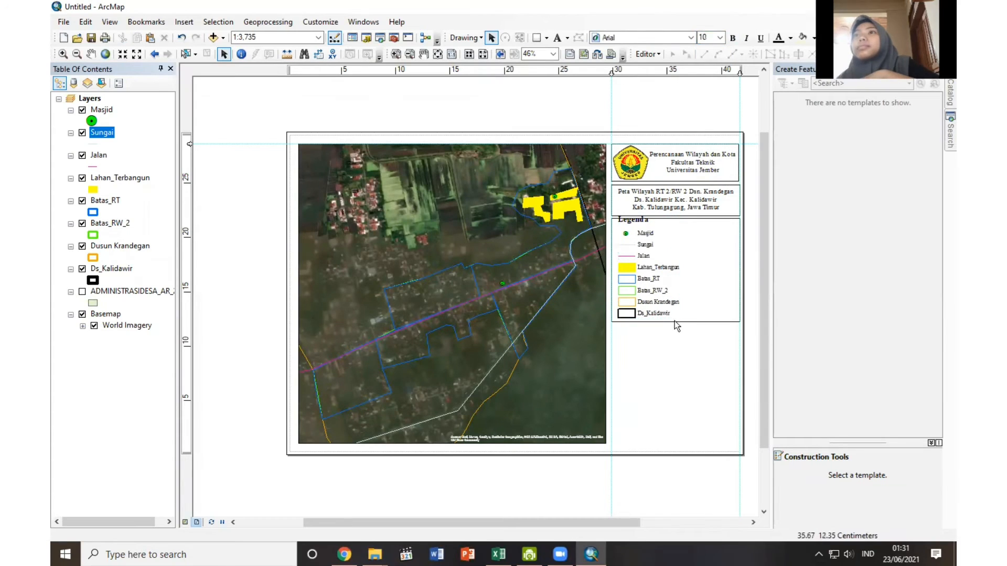
# Reposition the legend inside its box with a small left margin and shrink it slightly to fit the box's height.
pyautogui.click(644, 257)
pyautogui.moveTo(644, 257); pyautogui.dragTo(639, 262)
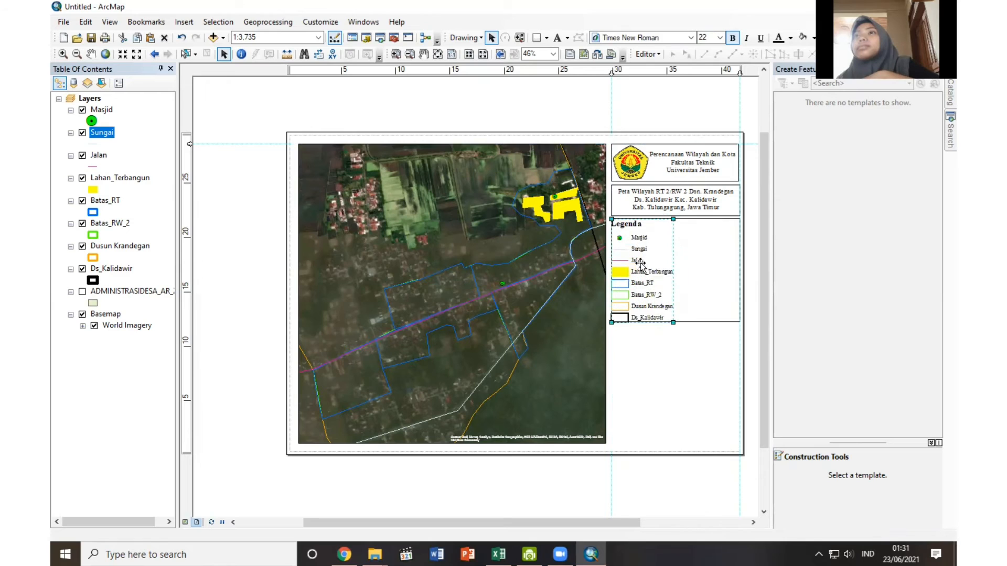
pyautogui.click(691, 363)
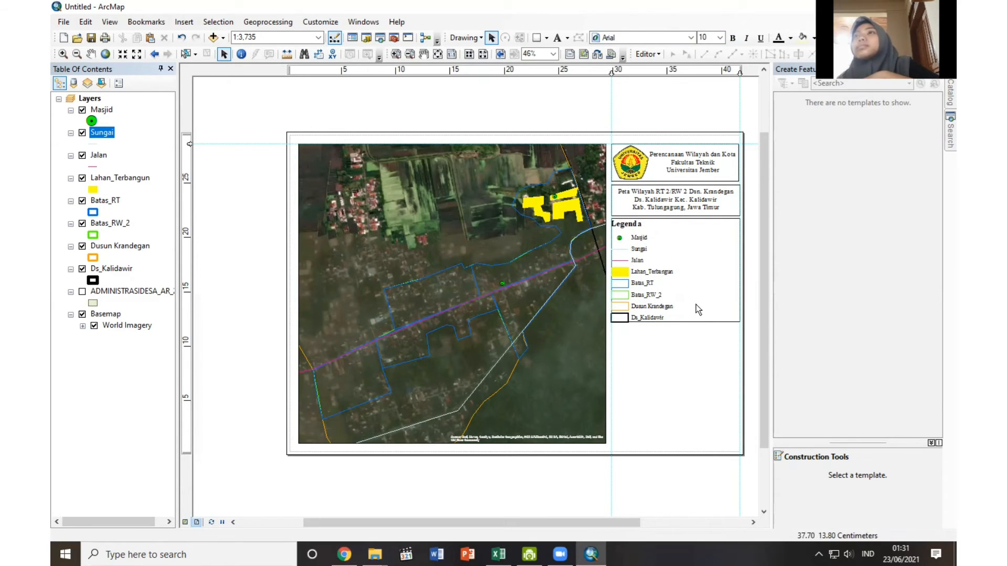
pyautogui.click(653, 292)
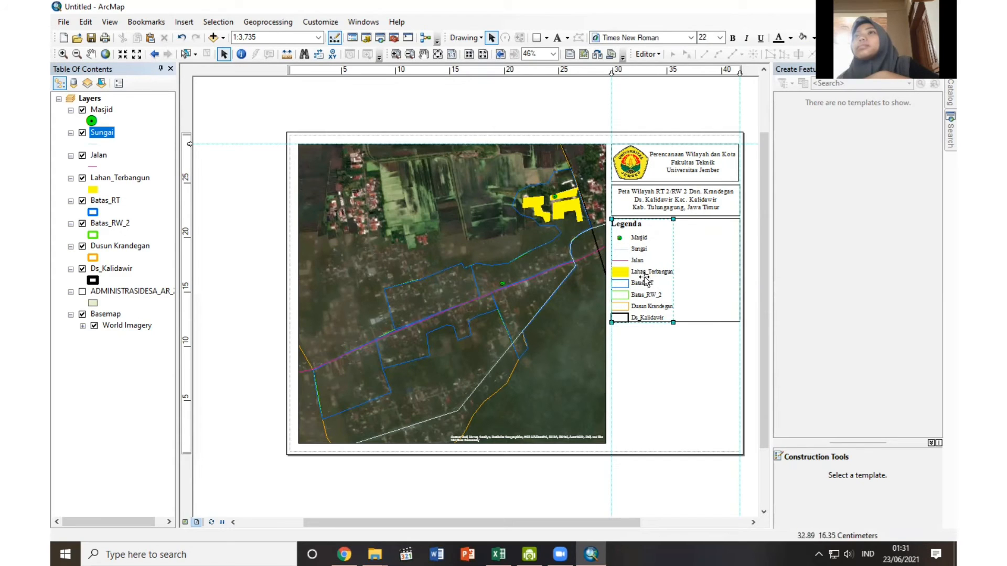
pyautogui.click(644, 281)
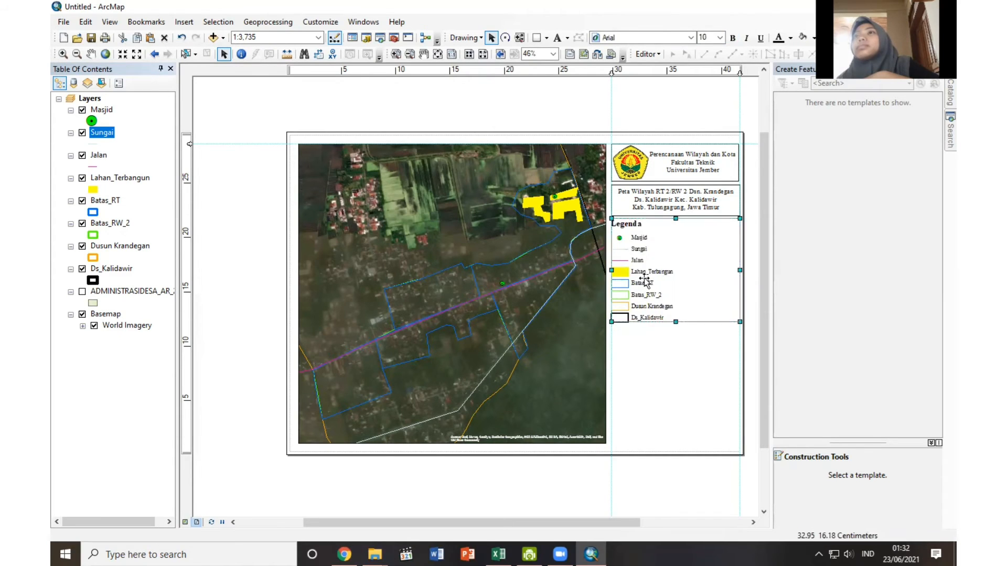
pyautogui.moveTo(644, 282); pyautogui.dragTo(651, 281)
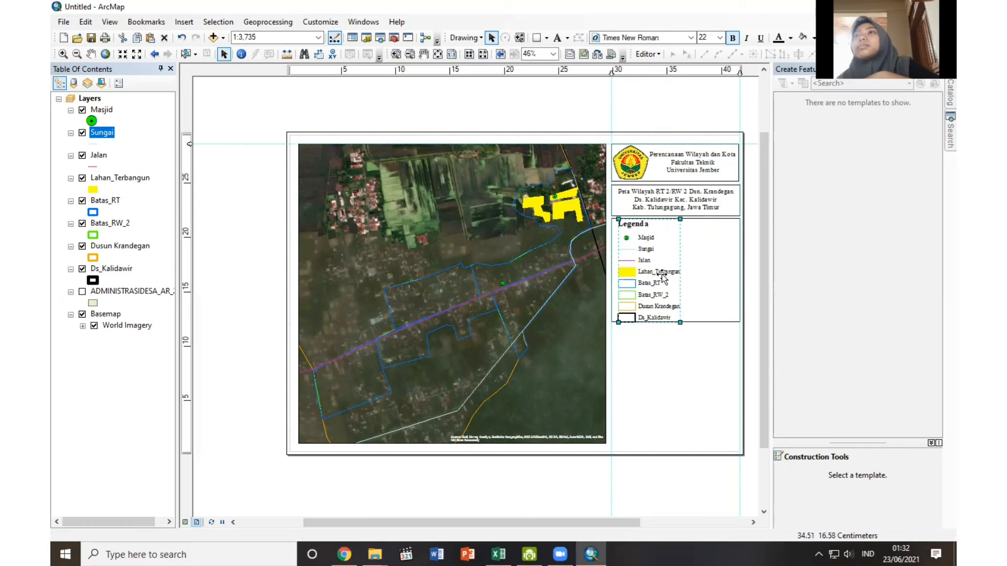
pyautogui.moveTo(680, 321); pyautogui.dragTo(678, 319)
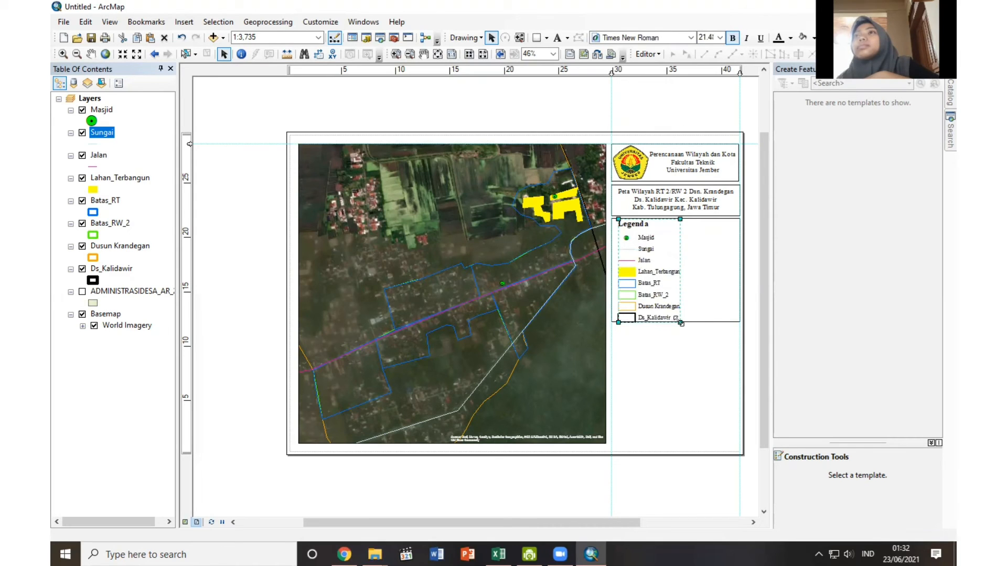
pyautogui.click(678, 344)
pyautogui.click(672, 278)
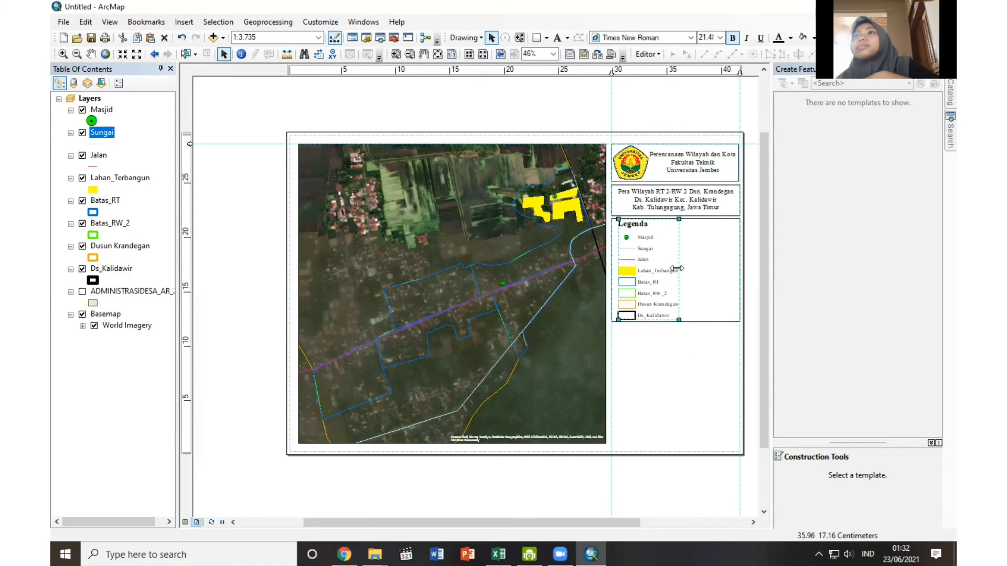
pyautogui.hotkey('ctrl', 'z')
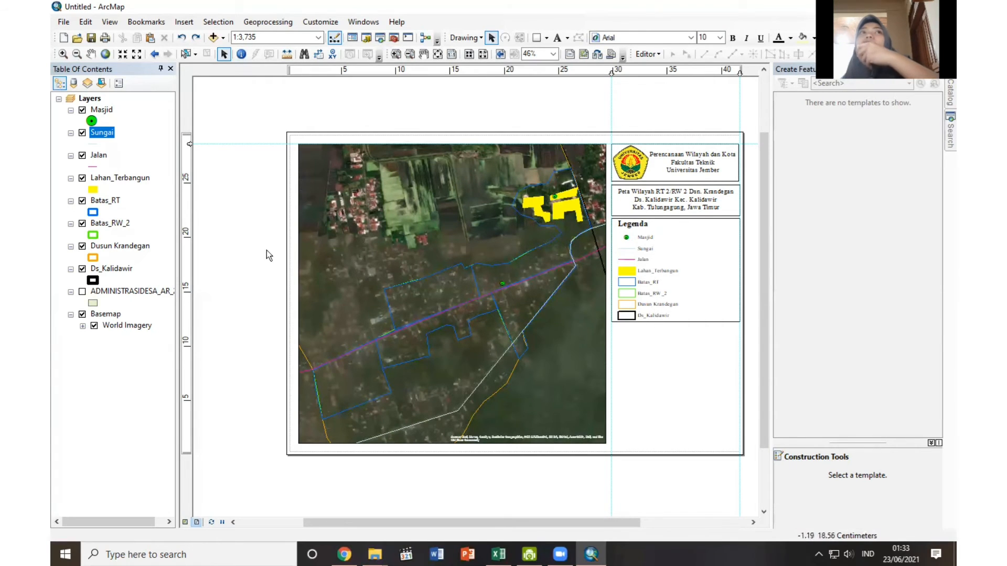
# Rename the Lahan_Terbangun layer to Lahan Terbangun so its legend label has no underscore.
pyautogui.rightClick(128, 178)
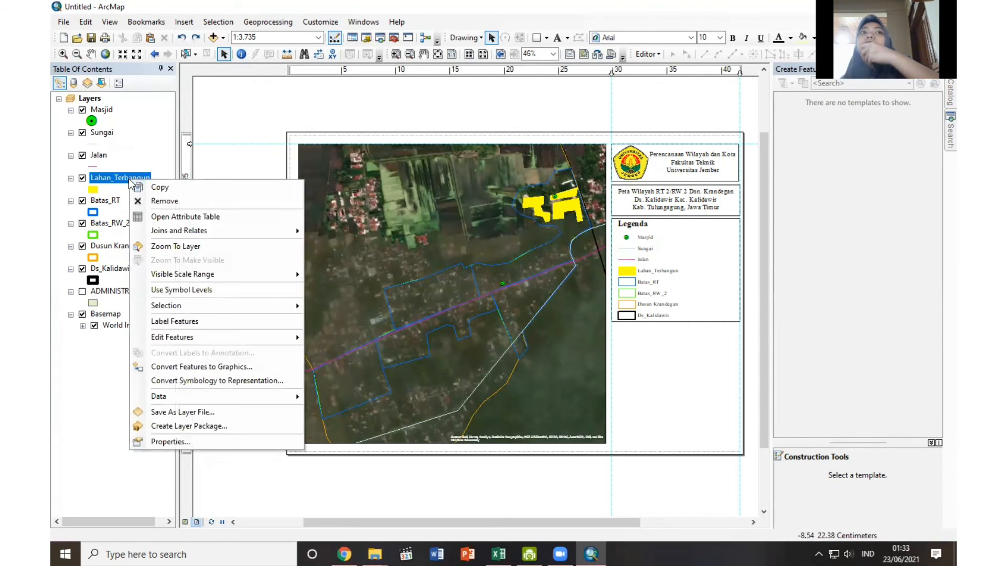
pyautogui.click(175, 440)
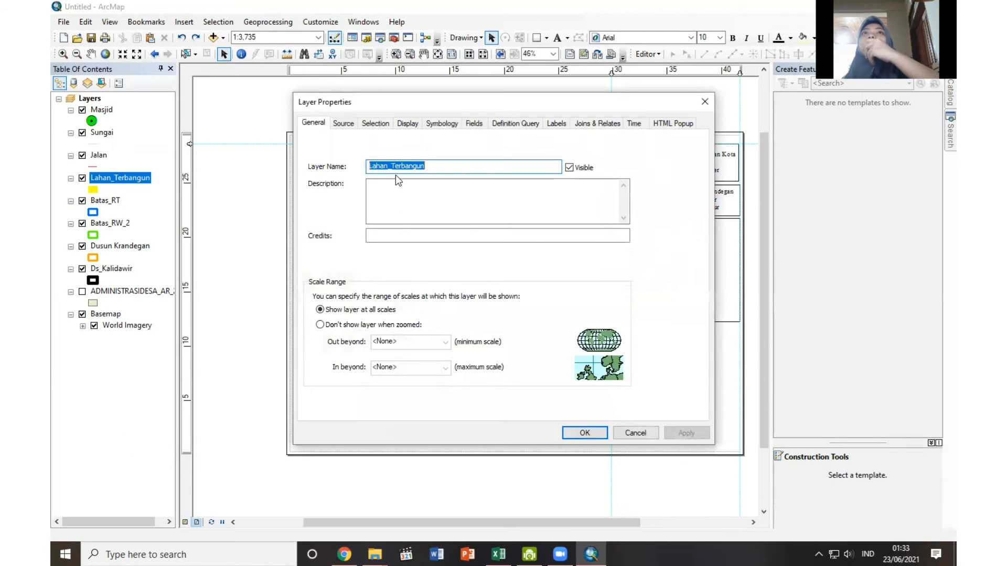
pyautogui.click(394, 166)
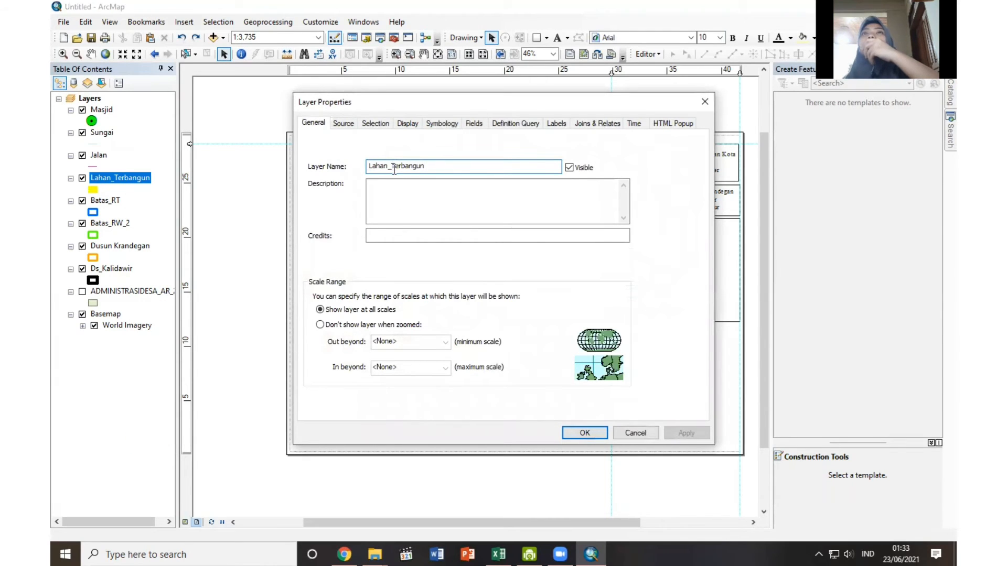
pyautogui.press('BackSpace')
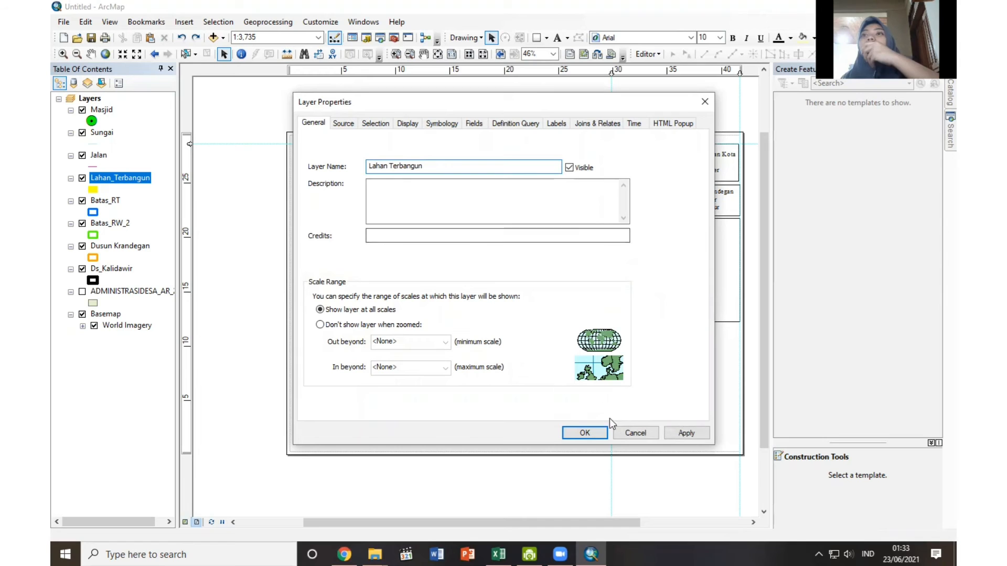
pyautogui.click(594, 430)
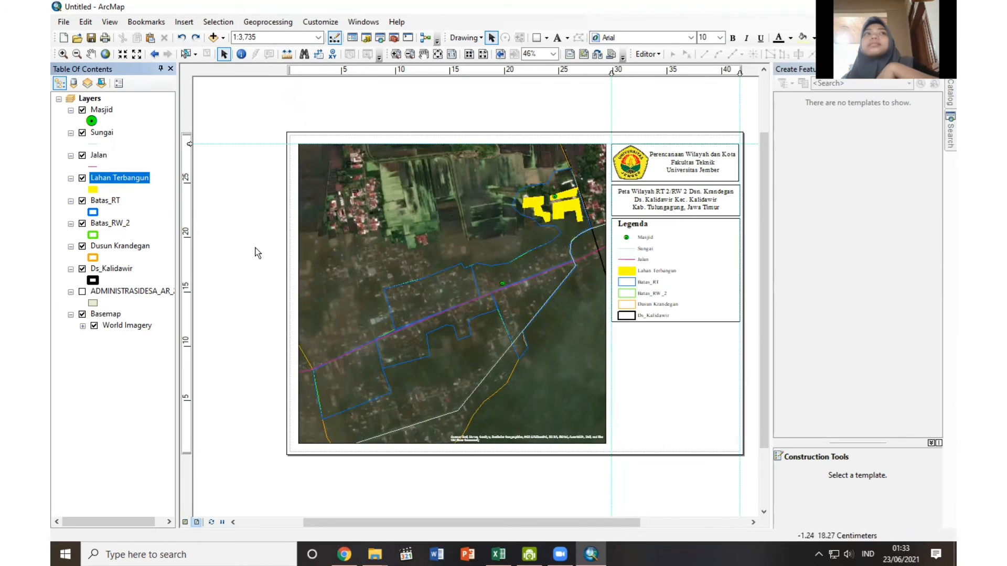
# Rename the Batas_RT layer to Batas RT and the Batas_RW_2 layer to Batas RW 2.
pyautogui.rightClick(95, 201)
pyautogui.click(149, 465)
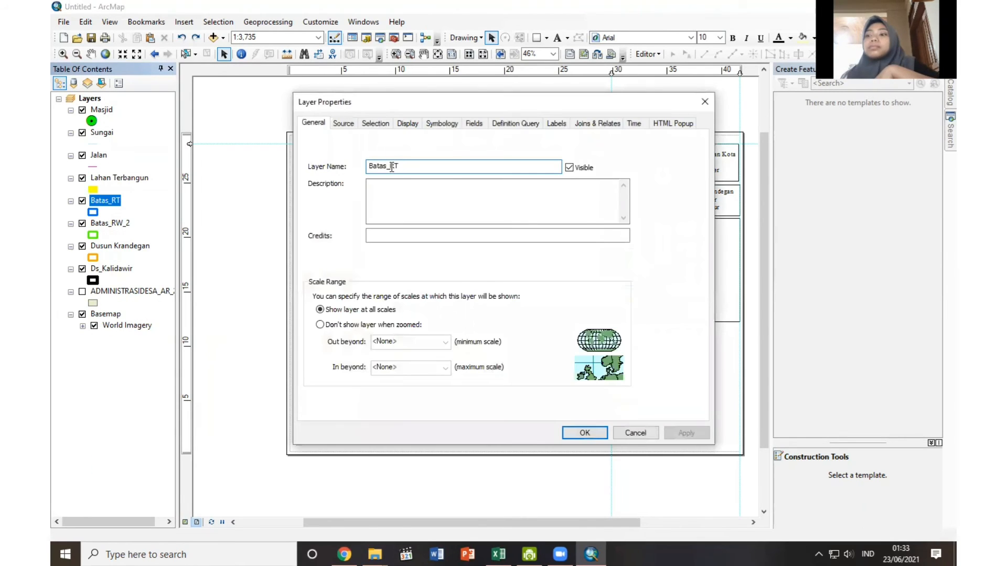
pyautogui.click(589, 433)
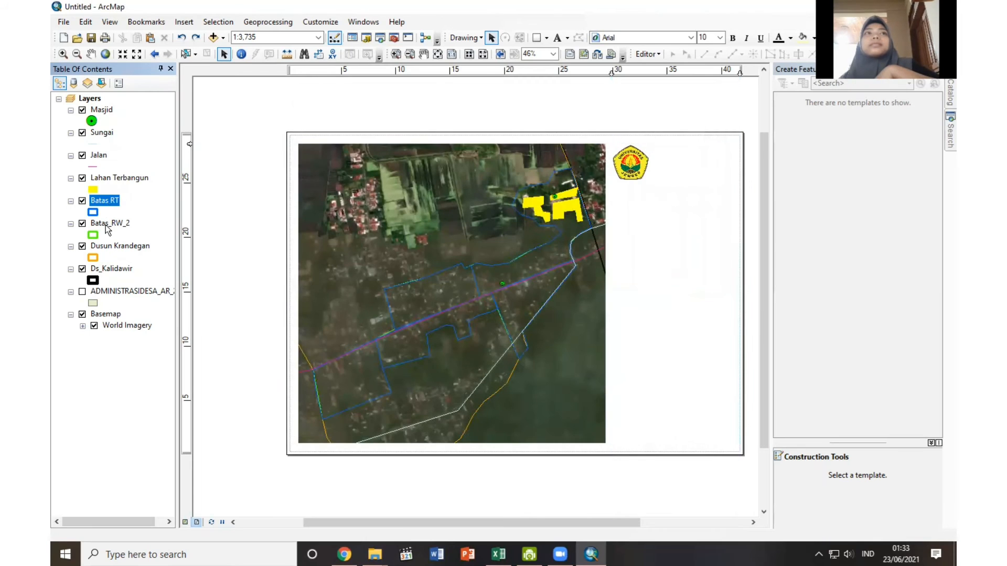
pyautogui.rightClick(105, 225)
pyautogui.click(149, 485)
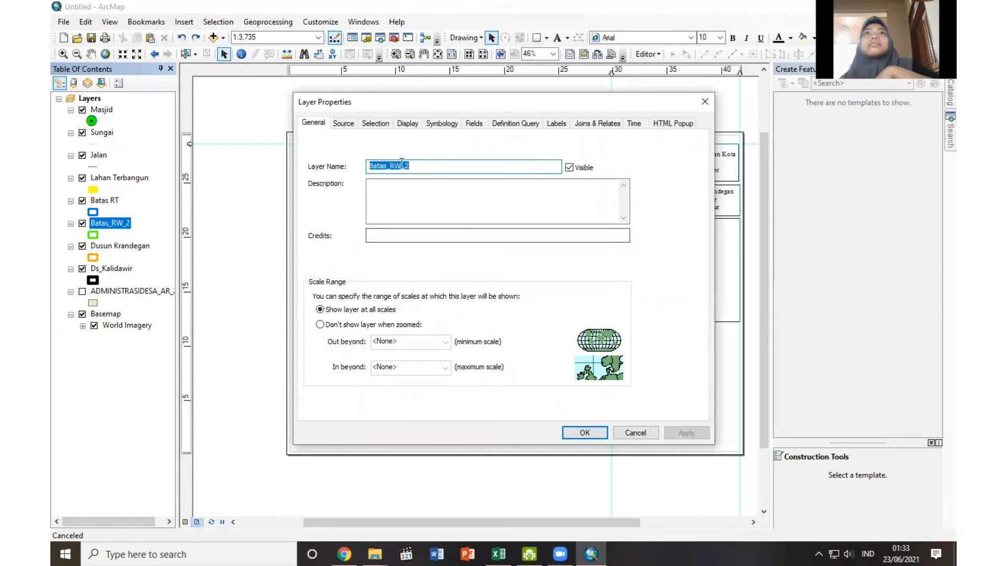
pyautogui.click(402, 165)
pyautogui.press('Delete')
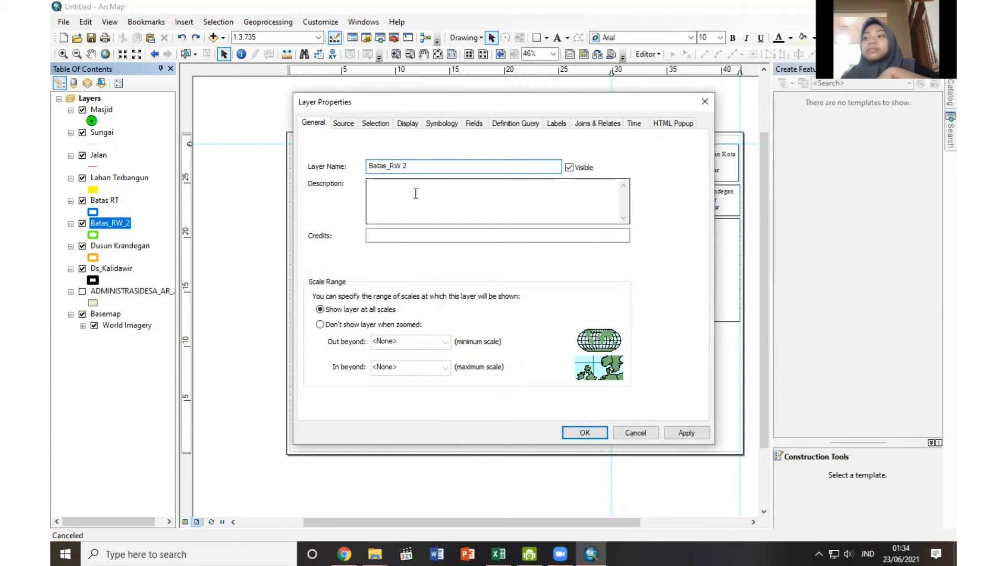
pyautogui.press('Return')
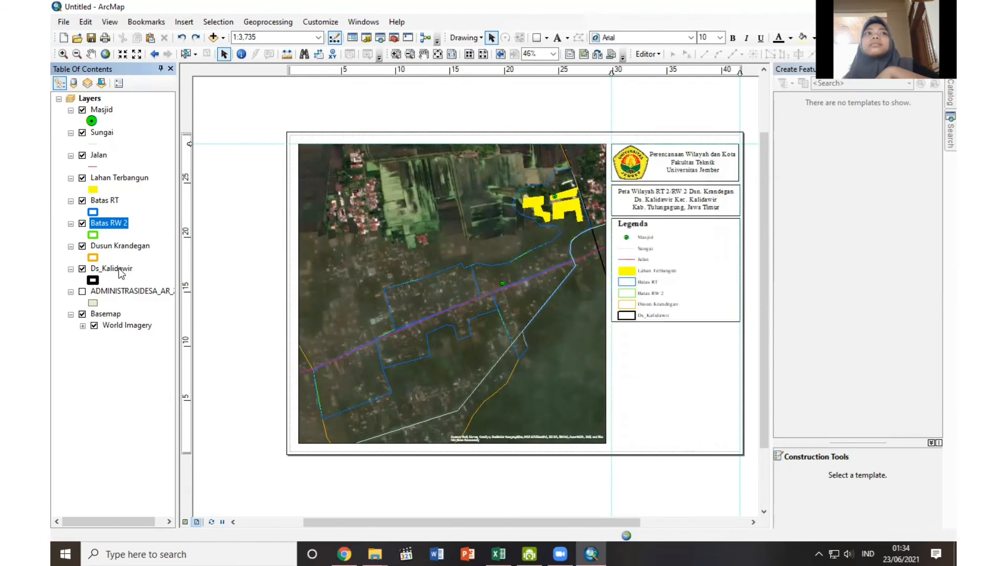
pyautogui.rightClick(119, 269)
pyautogui.click(159, 531)
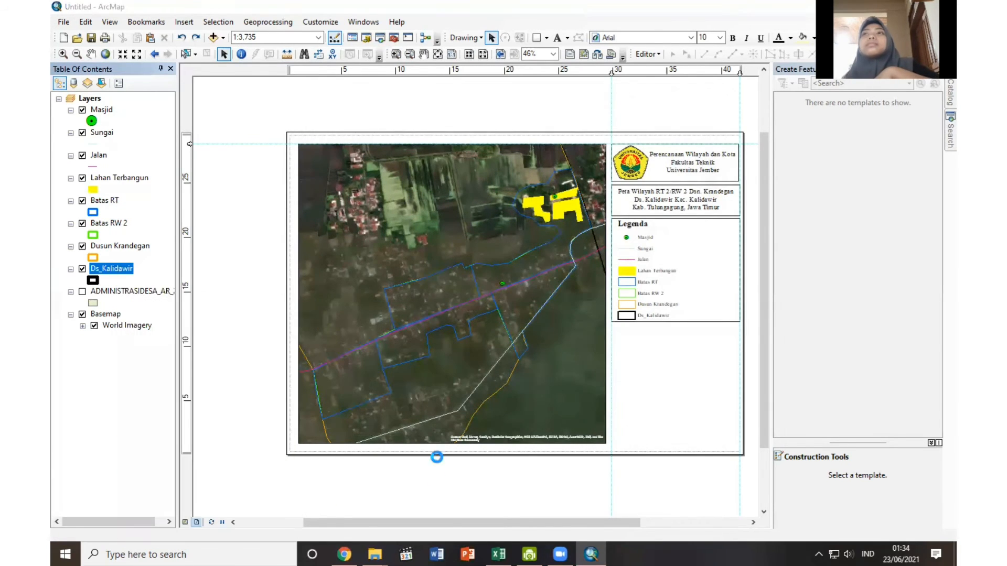
pyautogui.click(380, 165)
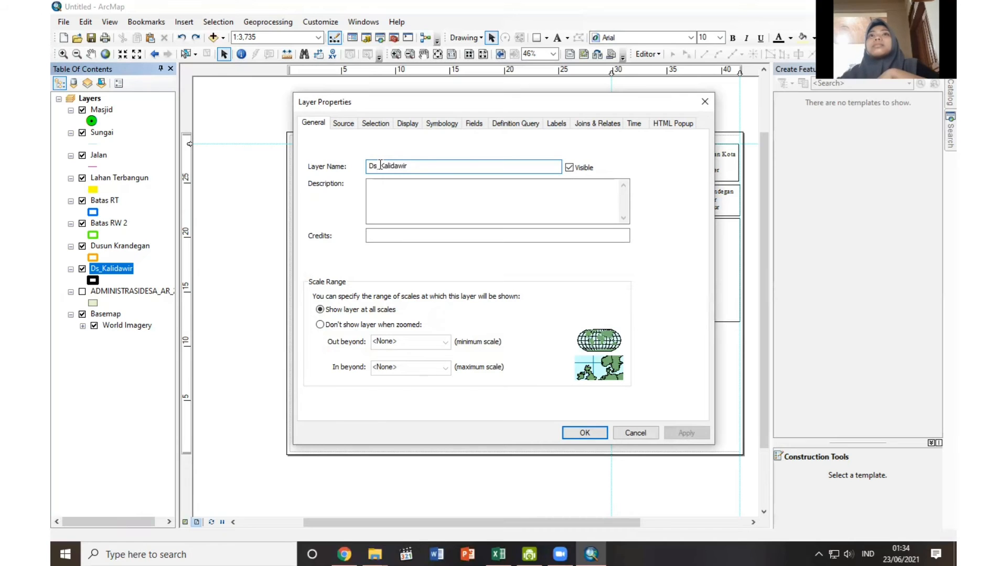
pyautogui.click(704, 102)
# Hide the Ds_Kalidawir layer and enlarge the remaining legend to fill the height of its box.
pyautogui.click(82, 269)
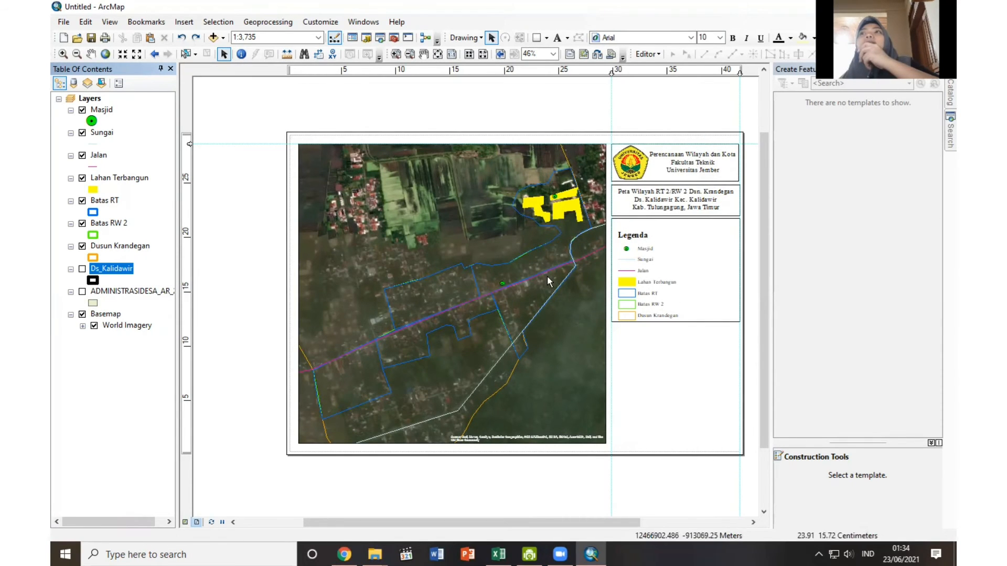
pyautogui.click(651, 291)
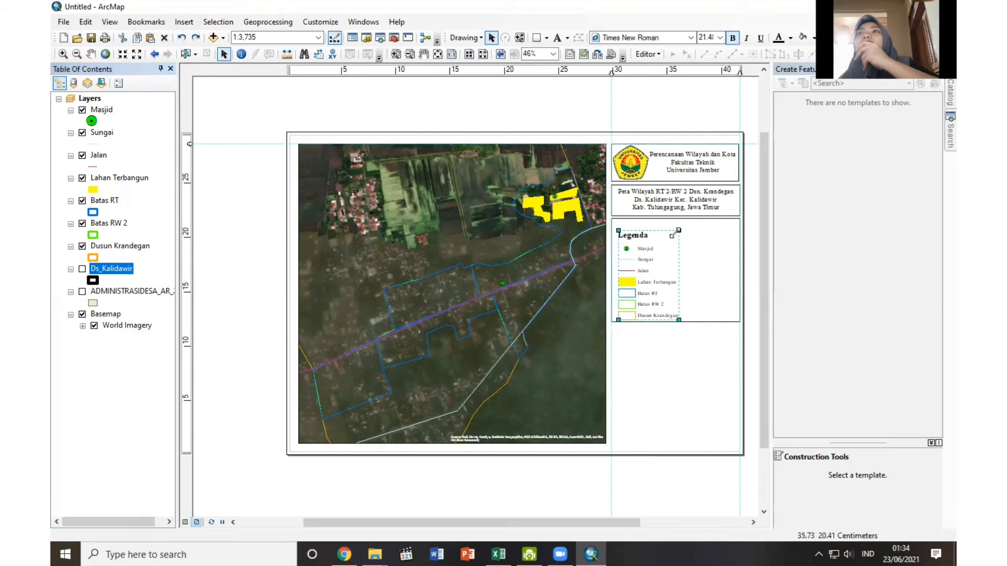
pyautogui.moveTo(679, 230); pyautogui.dragTo(685, 220)
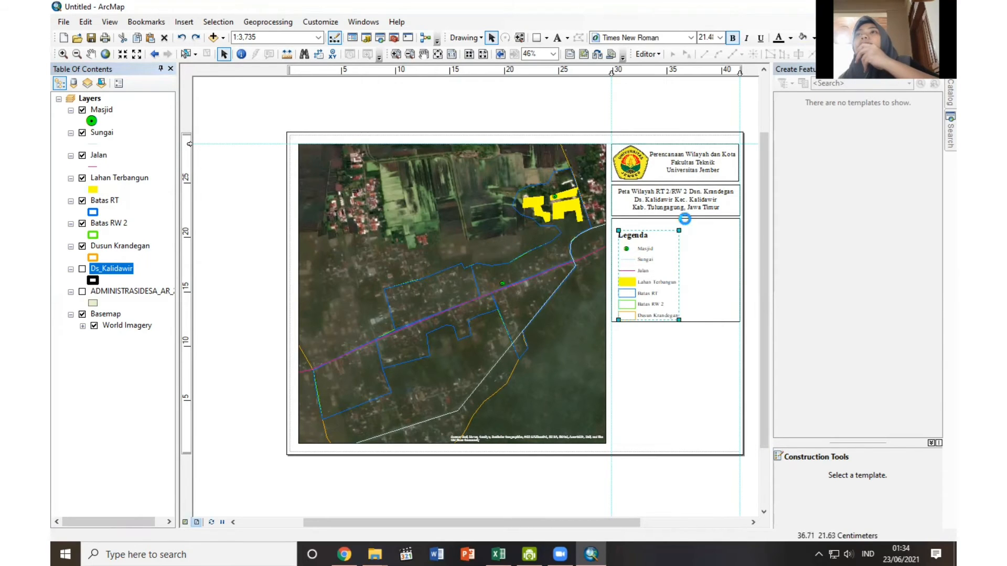
pyautogui.click(663, 367)
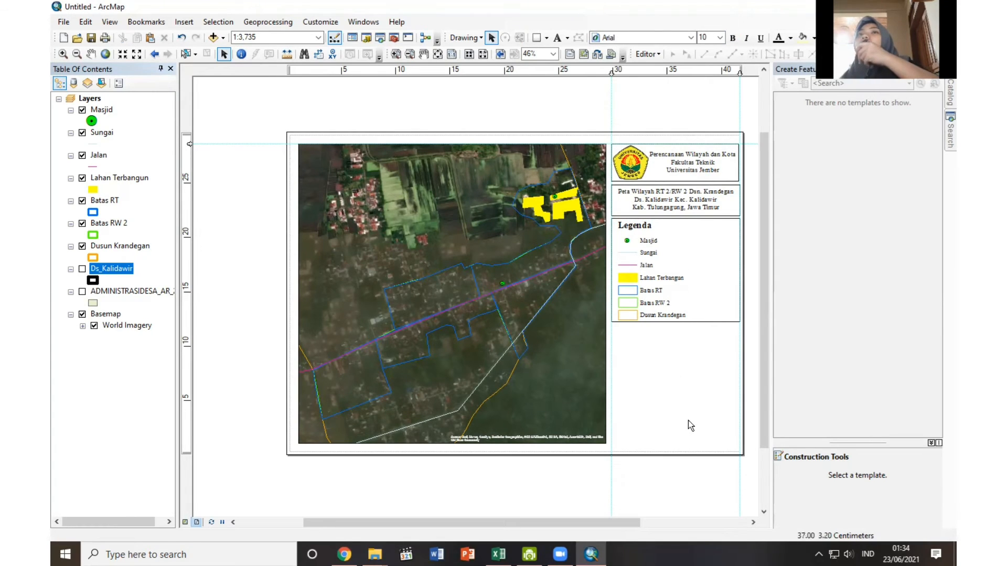
# Duplicate the legend's frame box, place a shorter copy directly below the legend, and narrow it to half the column width.
pyautogui.rightClick(696, 279)
pyautogui.click(715, 333)
pyautogui.rightClick(703, 367)
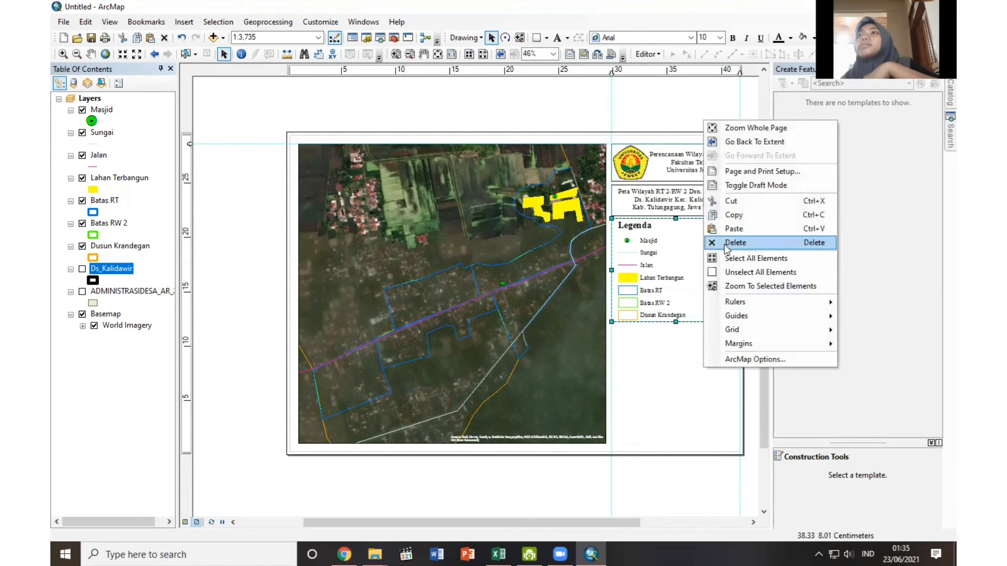
pyautogui.click(724, 233)
pyautogui.moveTo(698, 298); pyautogui.dragTo(675, 361)
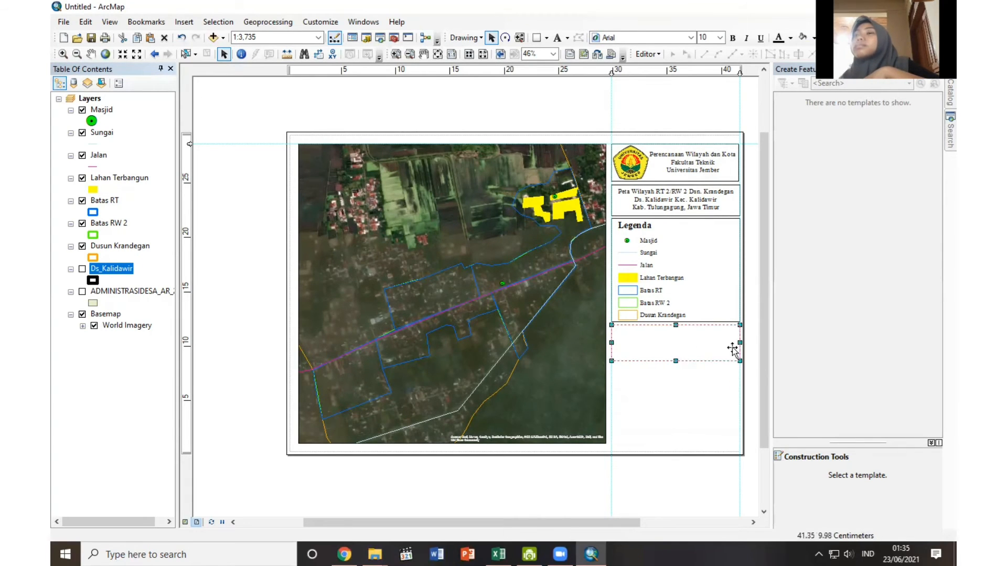
pyautogui.moveTo(739, 344); pyautogui.dragTo(675, 344)
# Shorten the university header box and extend it to the column guide, then move the map title text and its box up directly beneath.
pyautogui.click(675, 173)
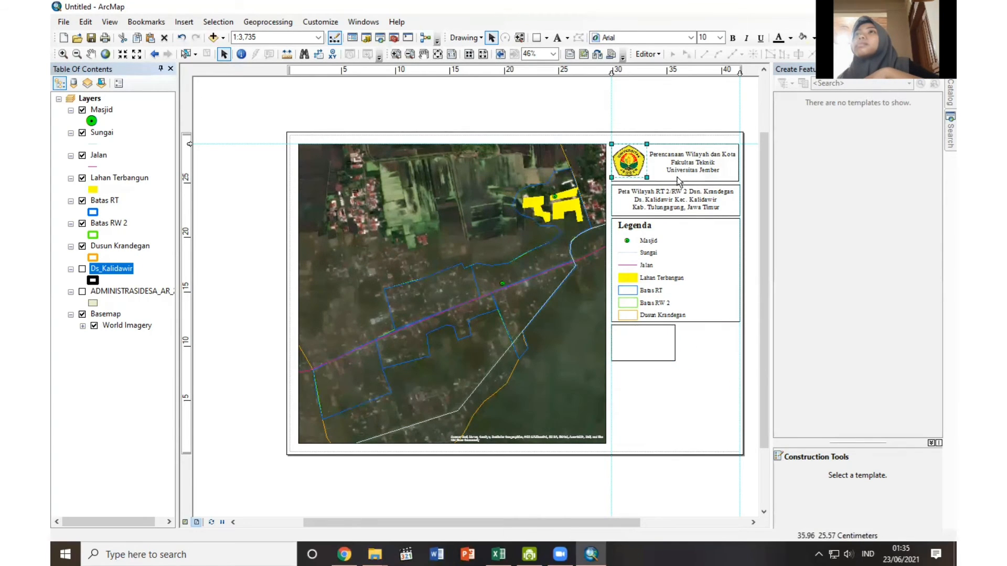
pyautogui.click(676, 212)
pyautogui.moveTo(676, 179); pyautogui.dragTo(675, 179)
pyautogui.click(738, 172)
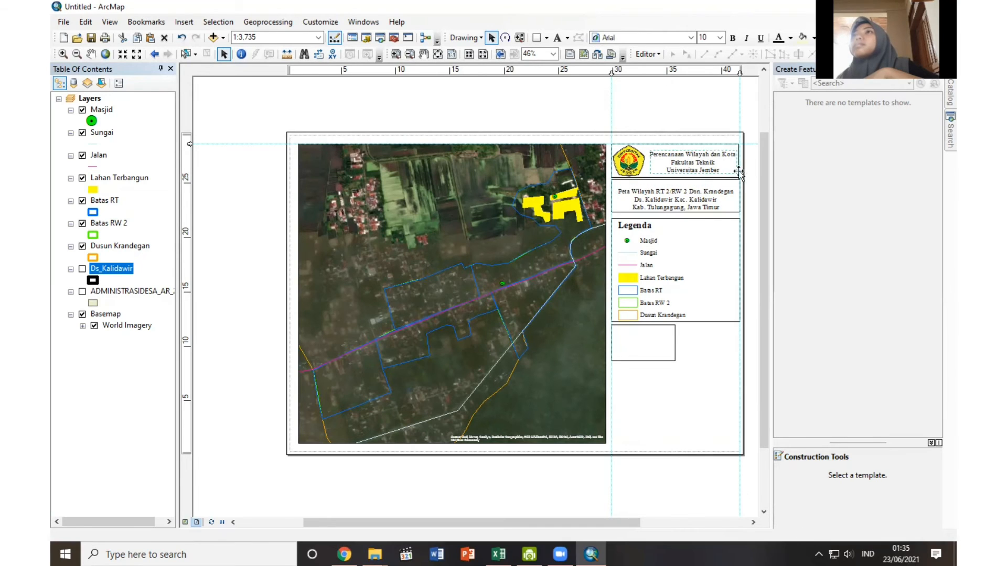
pyautogui.moveTo(739, 161); pyautogui.dragTo(741, 161)
pyautogui.click(682, 203)
pyautogui.moveTo(682, 203); pyautogui.dragTo(682, 197)
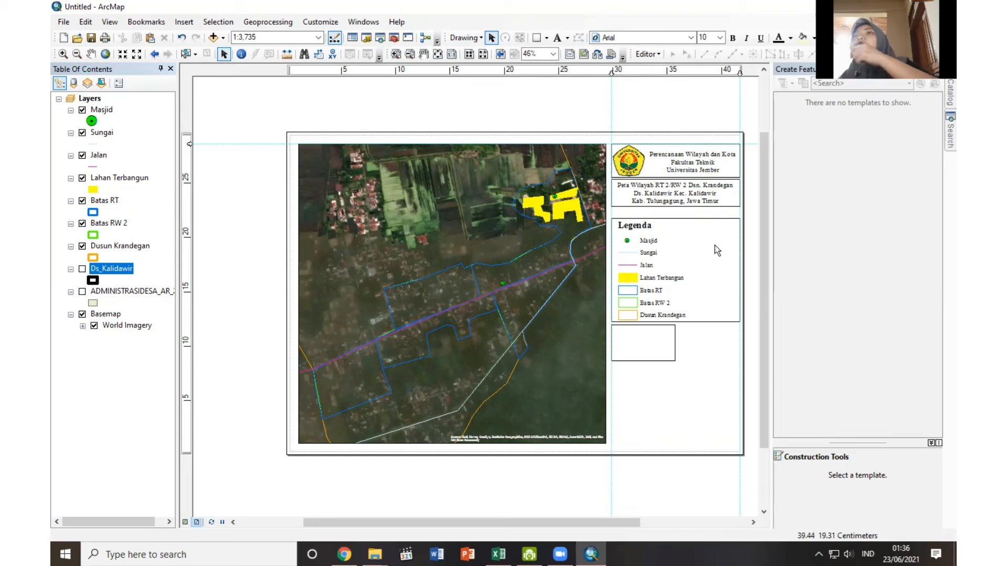
# Extend the legend box up to the map title box, move the legend up inside it, and trim the box's lower edge.
pyautogui.click(702, 268)
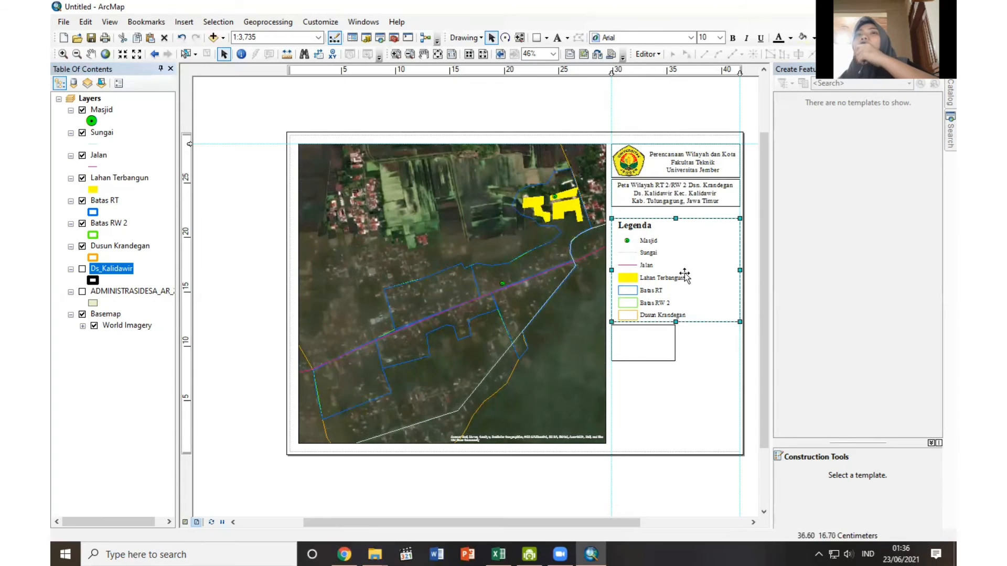
pyautogui.moveTo(676, 218); pyautogui.dragTo(682, 209)
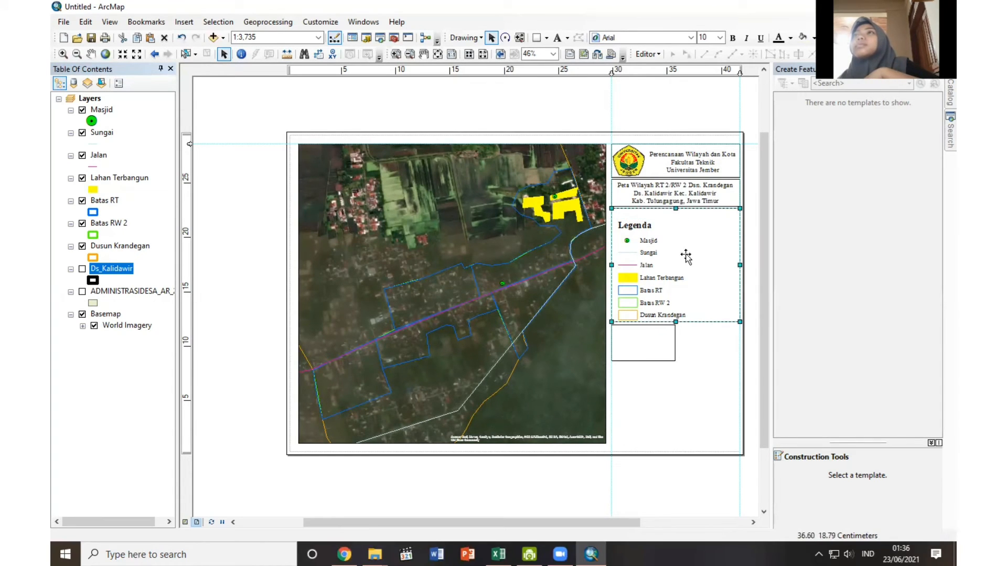
pyautogui.click(660, 273)
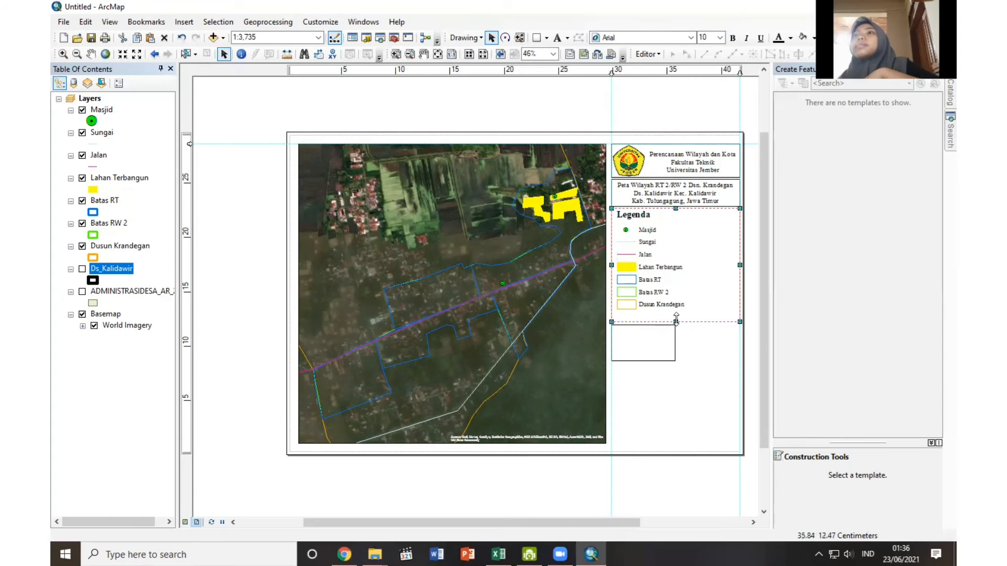
pyautogui.moveTo(676, 321); pyautogui.dragTo(677, 312)
# Move the empty box up against the legend box and widen it to the full column width.
pyautogui.moveTo(640, 349); pyautogui.dragTo(639, 339)
pyautogui.moveTo(675, 333); pyautogui.dragTo(740, 333)
pyautogui.click(751, 345)
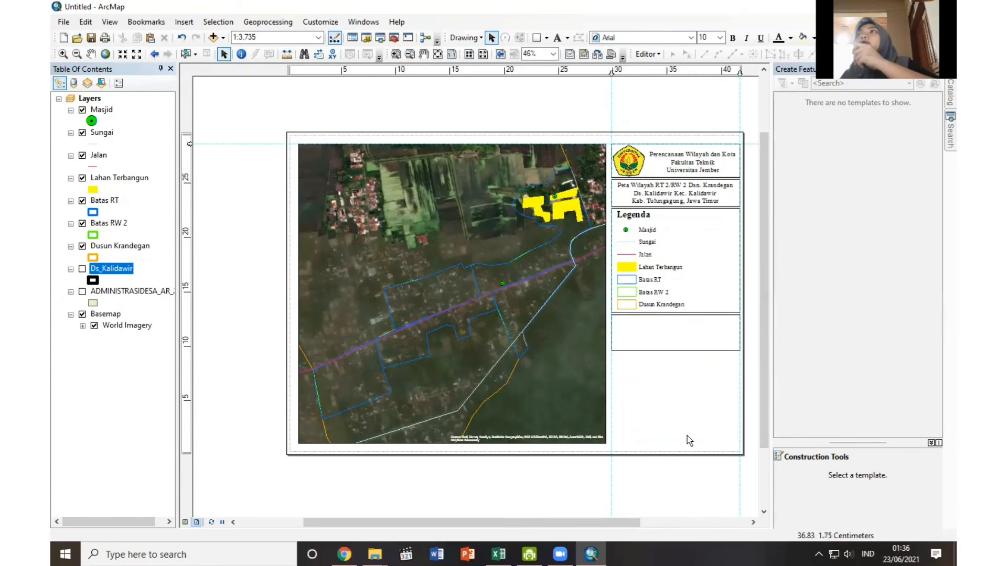
# Insert the ESRI North 3 north arrow and fit it at the left end of the empty box below the legend.
pyautogui.click(184, 21)
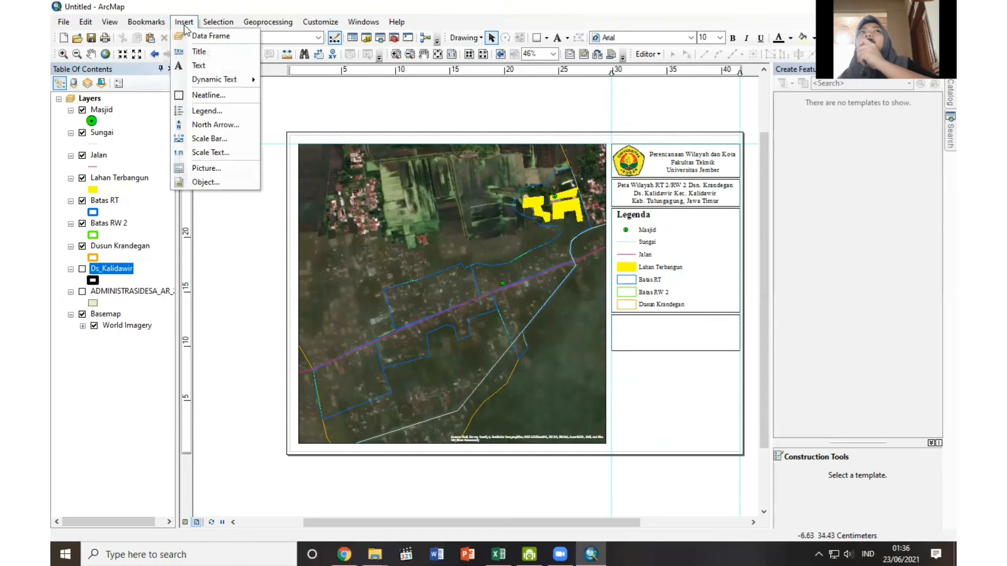
pyautogui.click(192, 126)
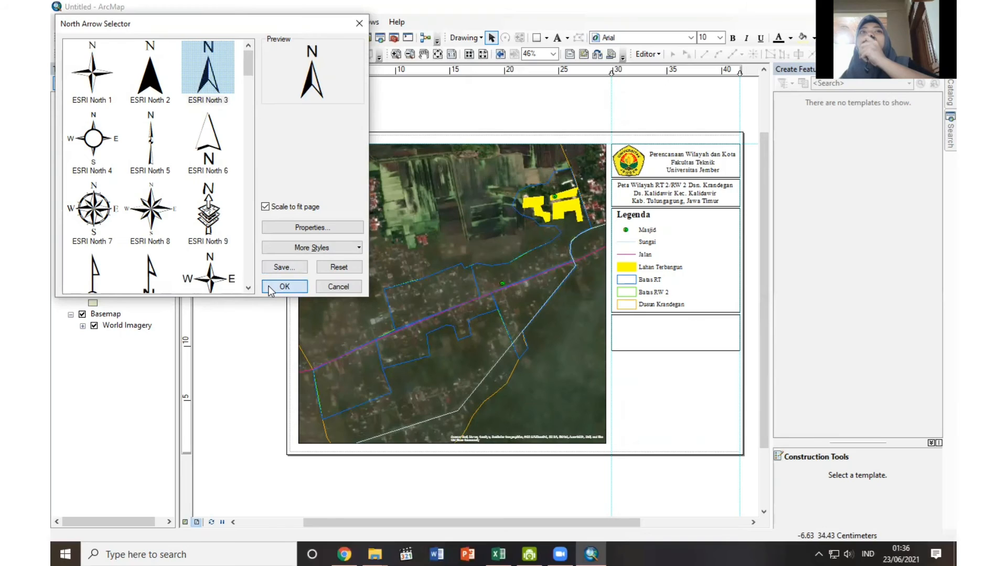
pyautogui.click(284, 286)
pyautogui.moveTo(411, 341); pyautogui.dragTo(617, 331)
pyautogui.click(618, 329)
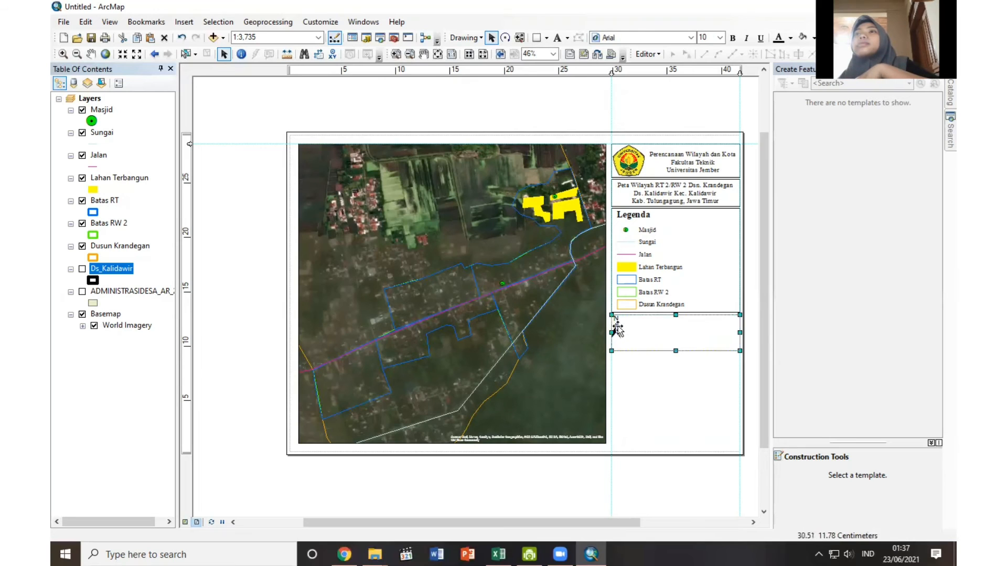
pyautogui.click(617, 330)
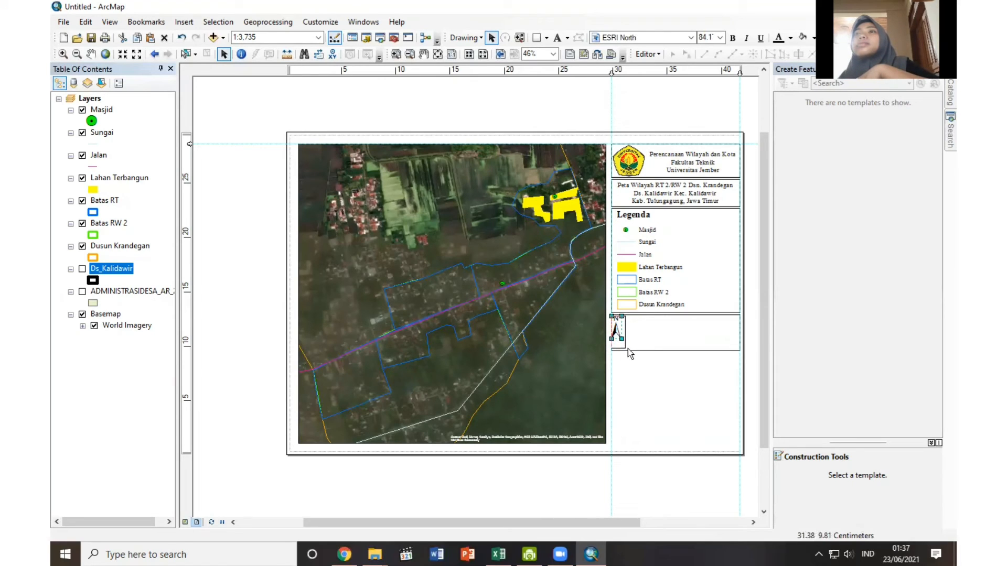
pyautogui.click(649, 373)
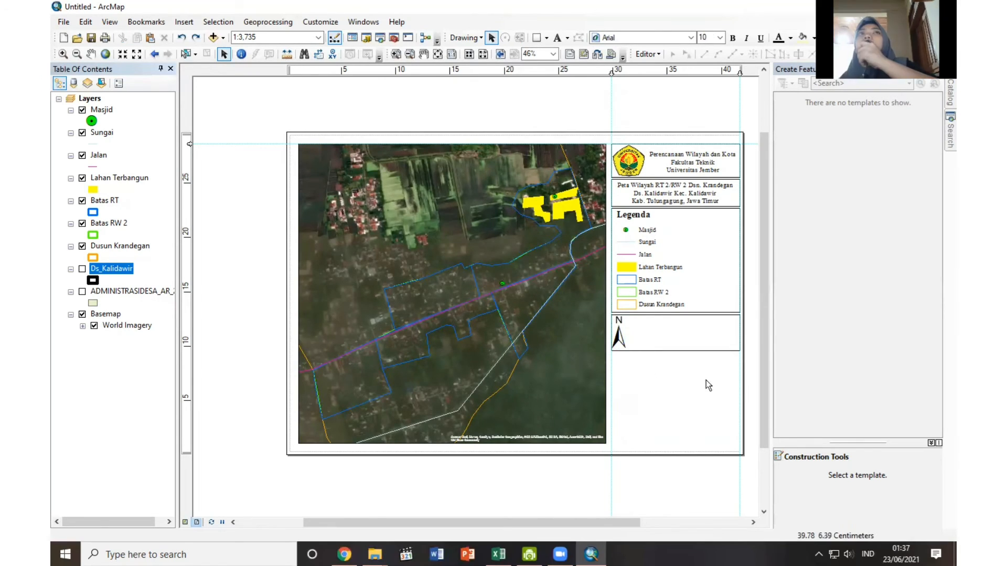
# Insert a Scale Line 1 scale bar and place it beside the north arrow in the box below the legend.
pyautogui.click(183, 22)
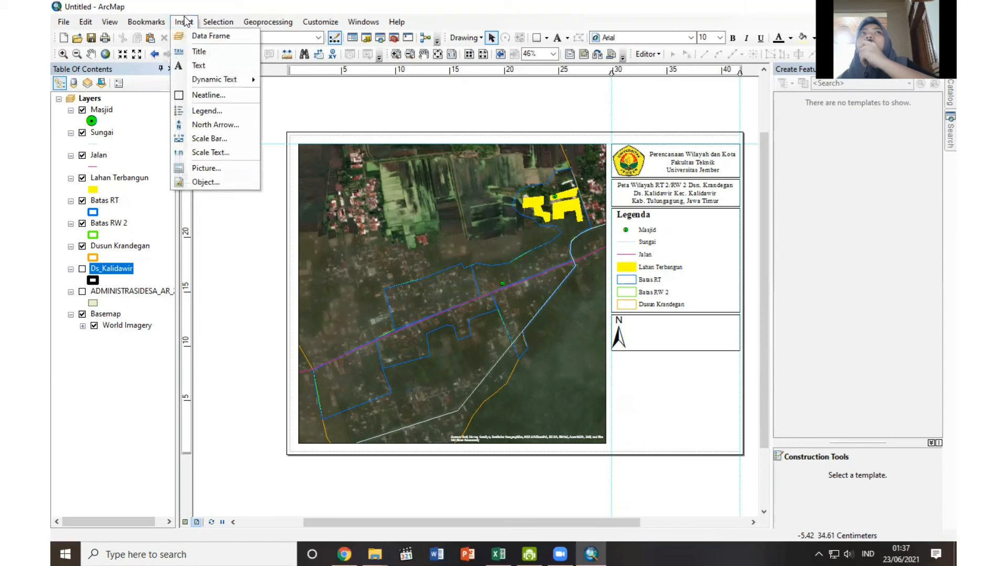
pyautogui.click(209, 139)
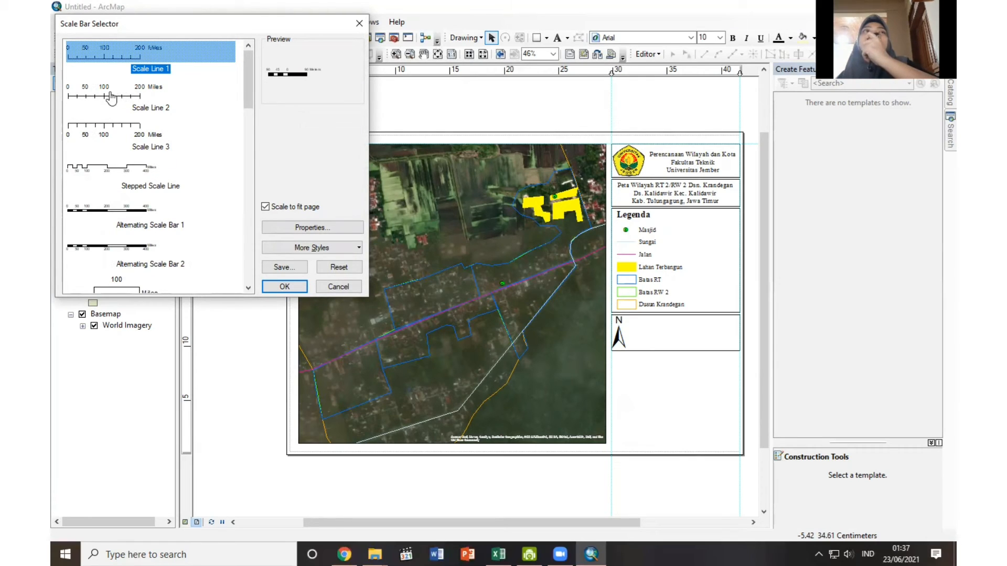
pyautogui.click(283, 286)
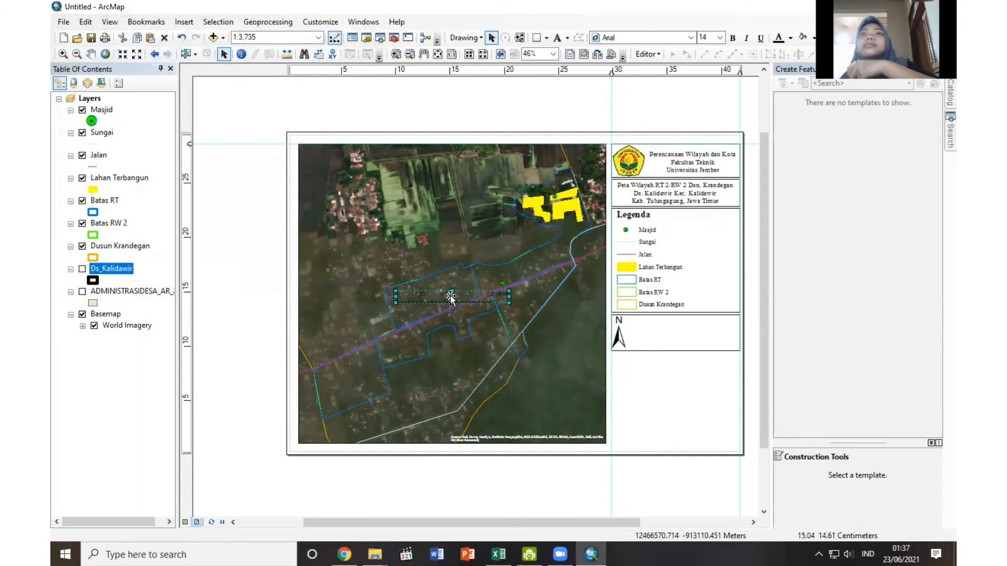
pyautogui.moveTo(450, 296); pyautogui.dragTo(682, 345)
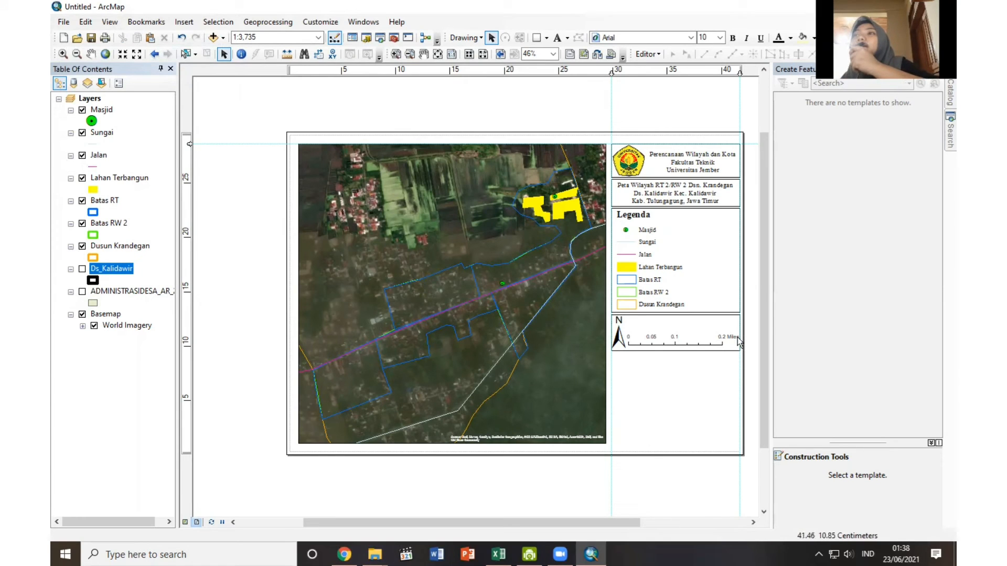
# Set the scale bar's division units to Kilometers with the label Km, and adjust the bar to fit beside the north arrow.
pyautogui.rightClick(711, 344)
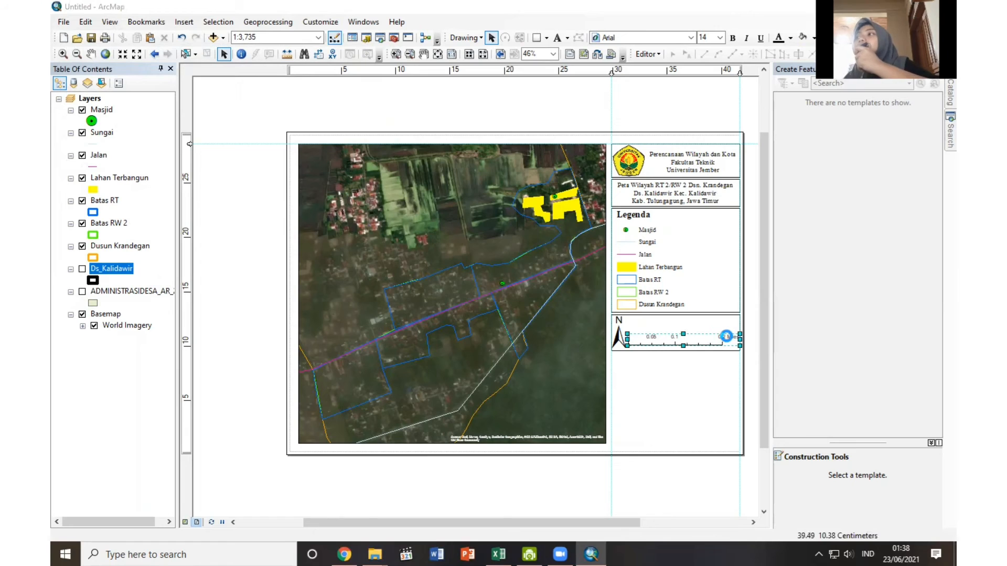
pyautogui.click(421, 311)
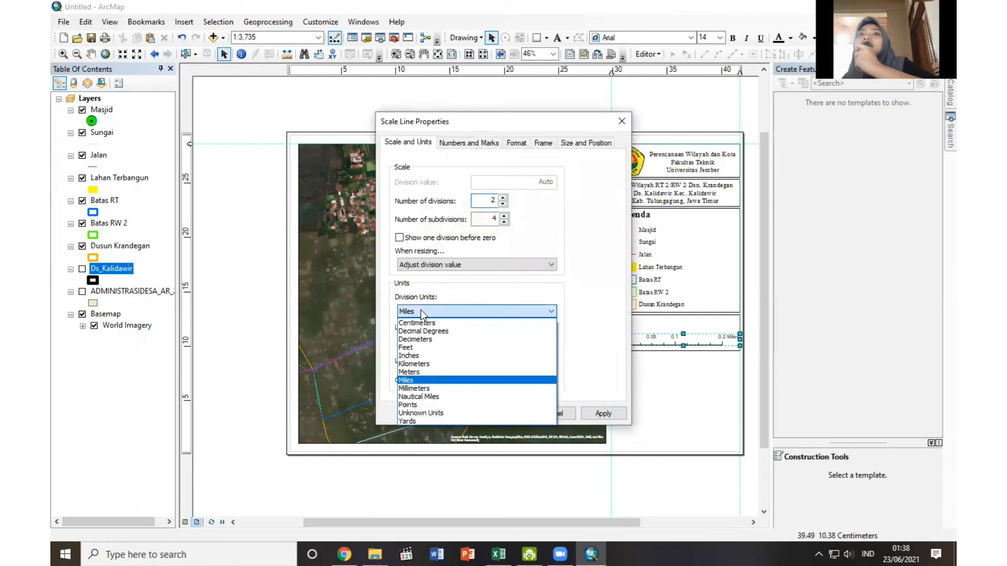
pyautogui.click(422, 363)
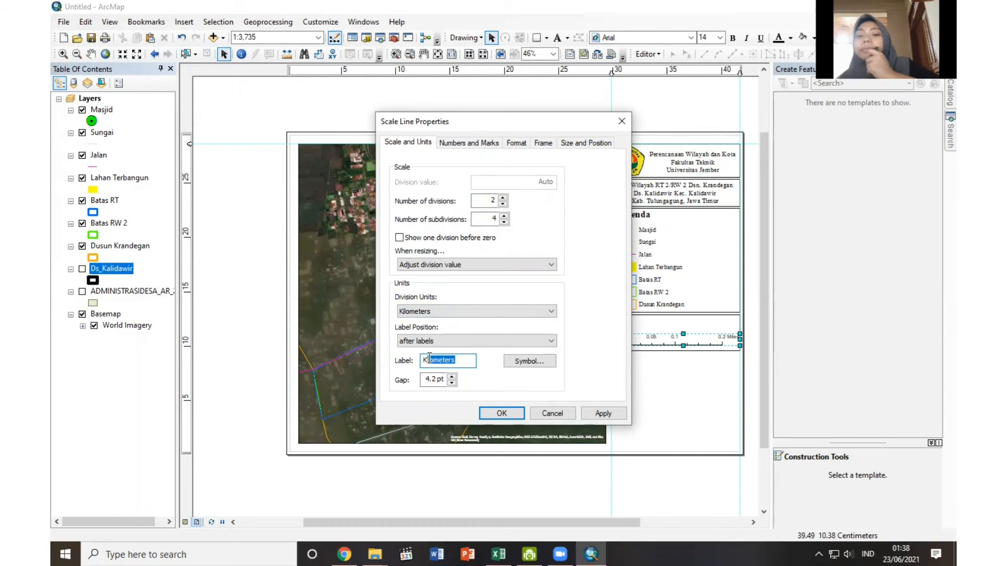
pyautogui.write('m')
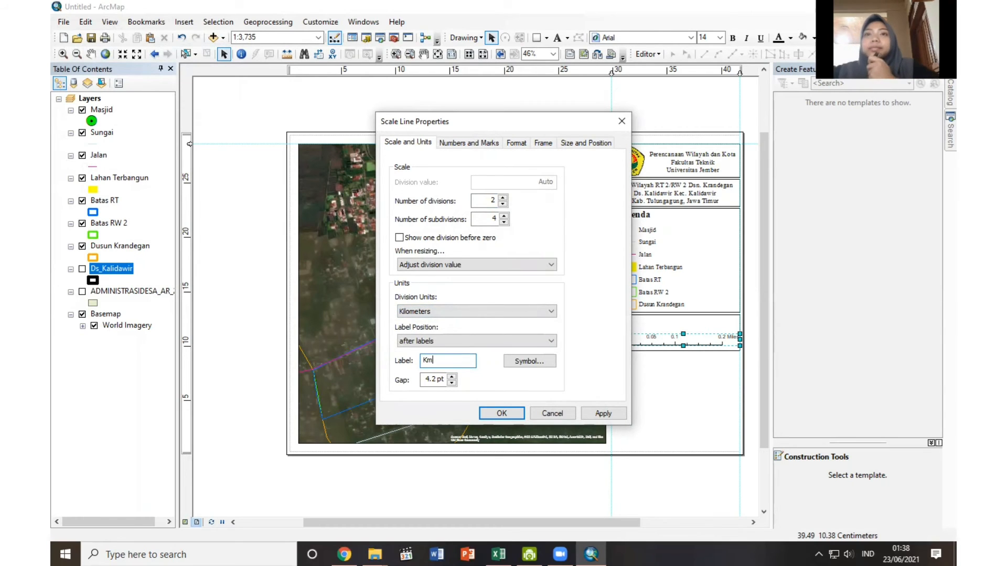
pyautogui.click(504, 414)
pyautogui.moveTo(749, 335); pyautogui.dragTo(755, 338)
pyautogui.moveTo(693, 331); pyautogui.dragTo(703, 341)
pyautogui.click(682, 386)
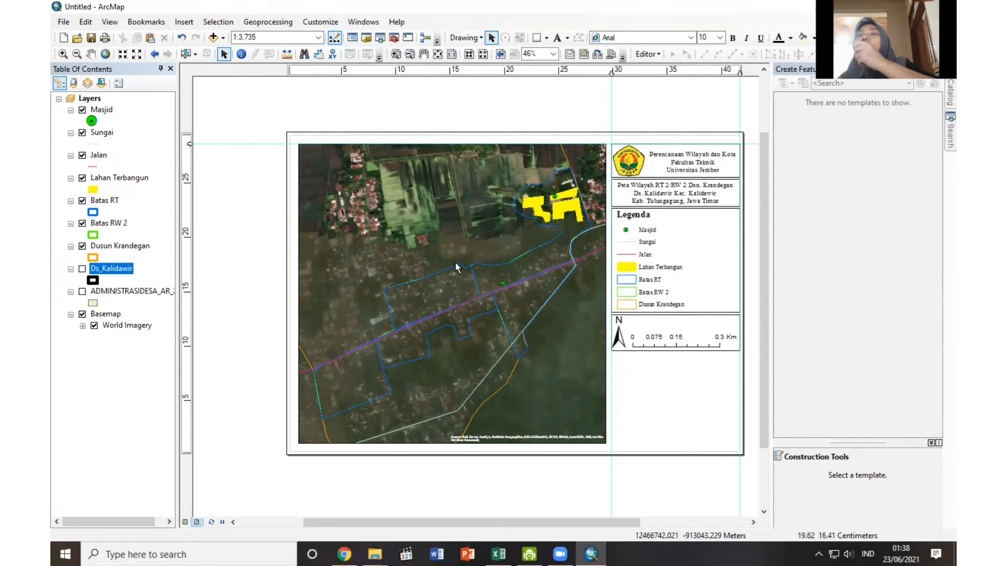
# Insert a scale text and place it centred above the scale bar.
pyautogui.click(184, 22)
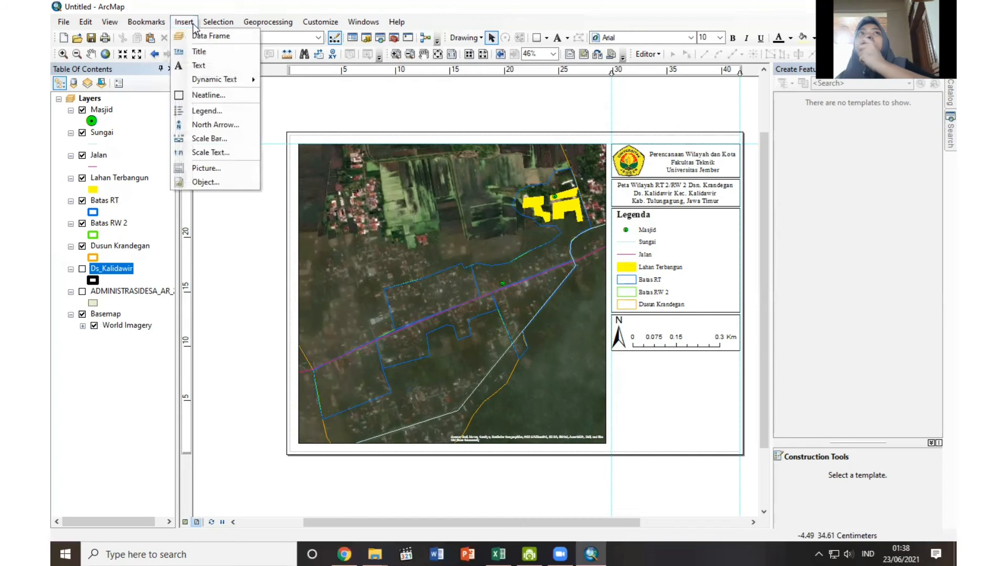
pyautogui.click(209, 155)
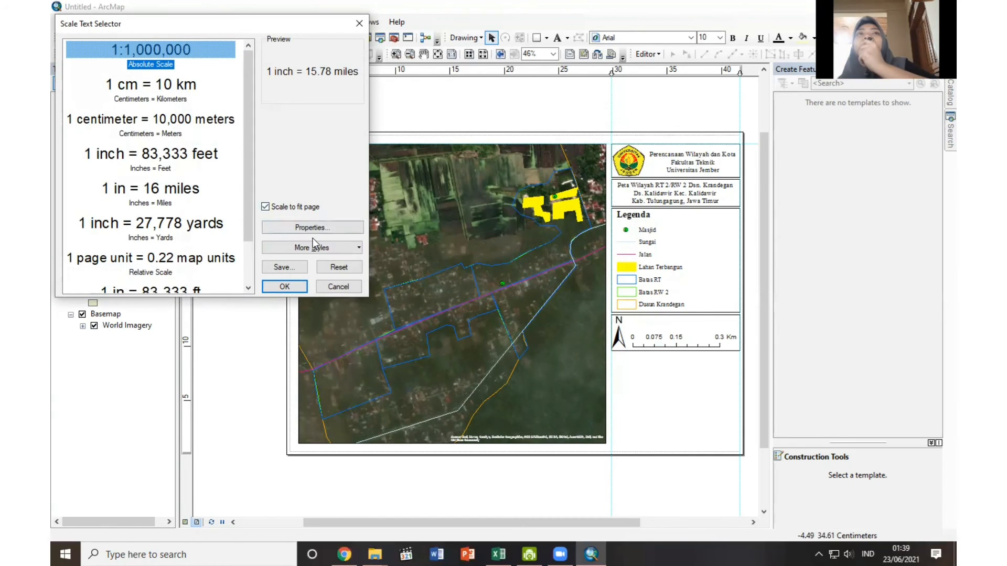
pyautogui.click(278, 285)
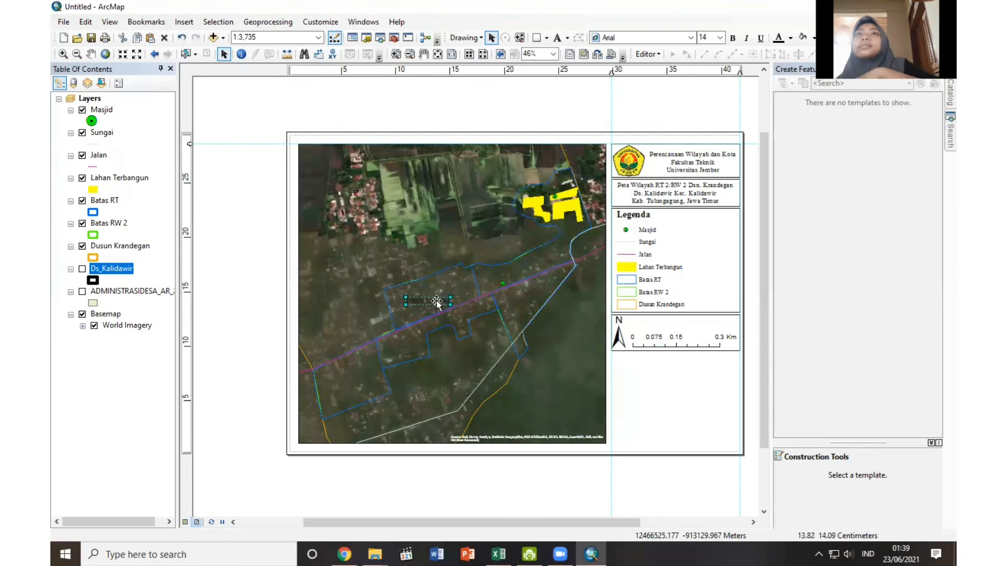
pyautogui.moveTo(460, 303); pyautogui.dragTo(690, 328)
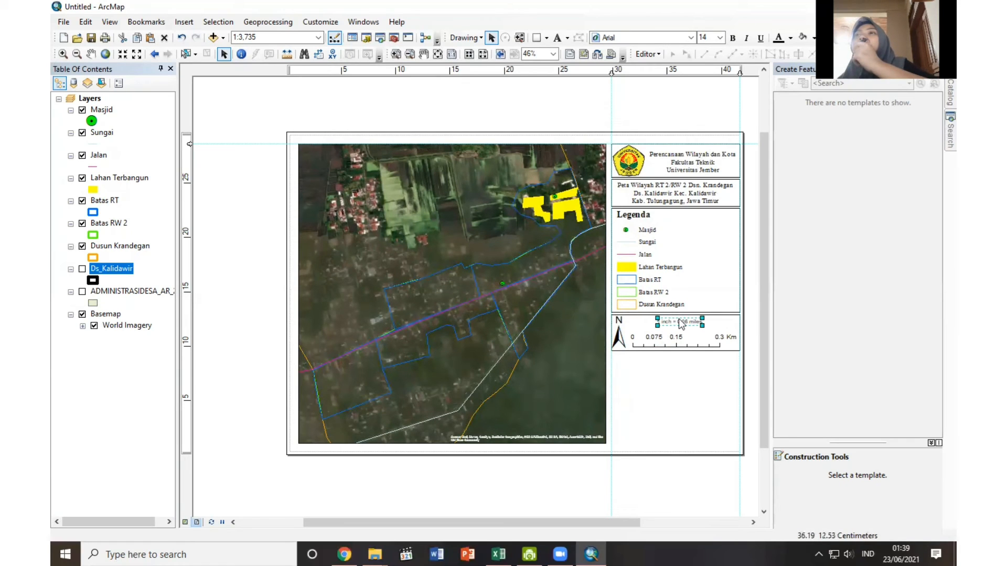
# Set the scale text's map units to Kilometers with the label Km.
pyautogui.rightClick(679, 319)
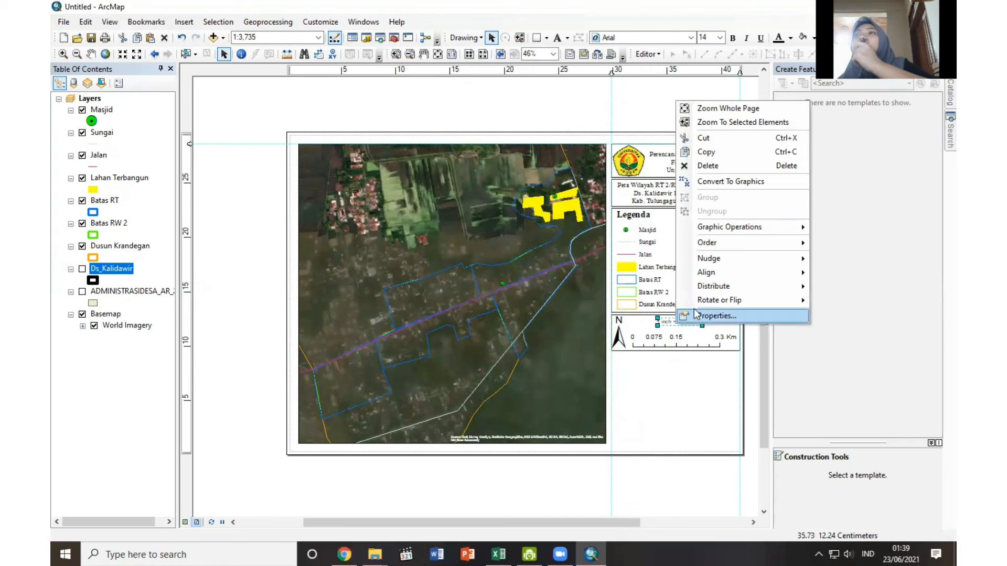
pyautogui.click(695, 314)
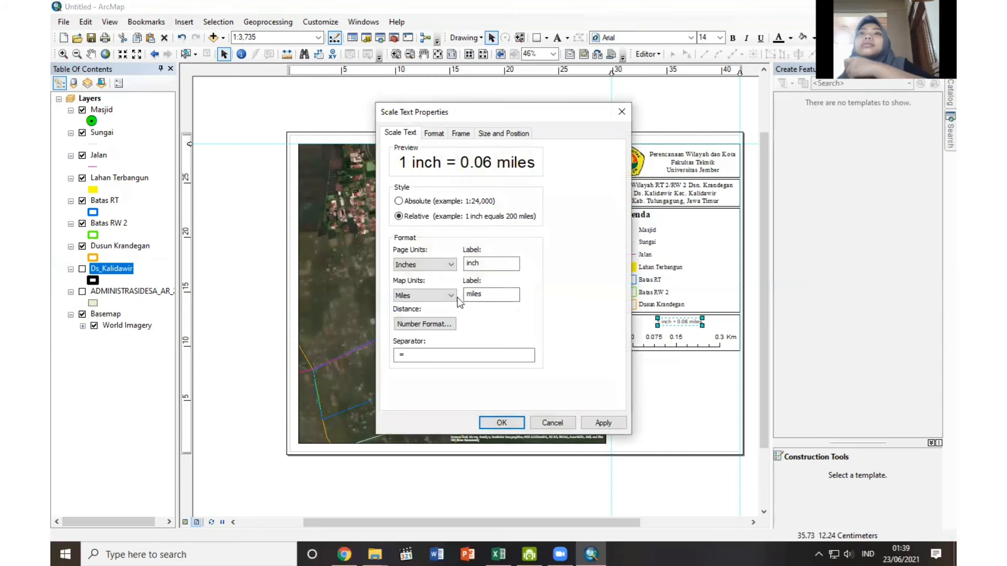
pyautogui.click(449, 296)
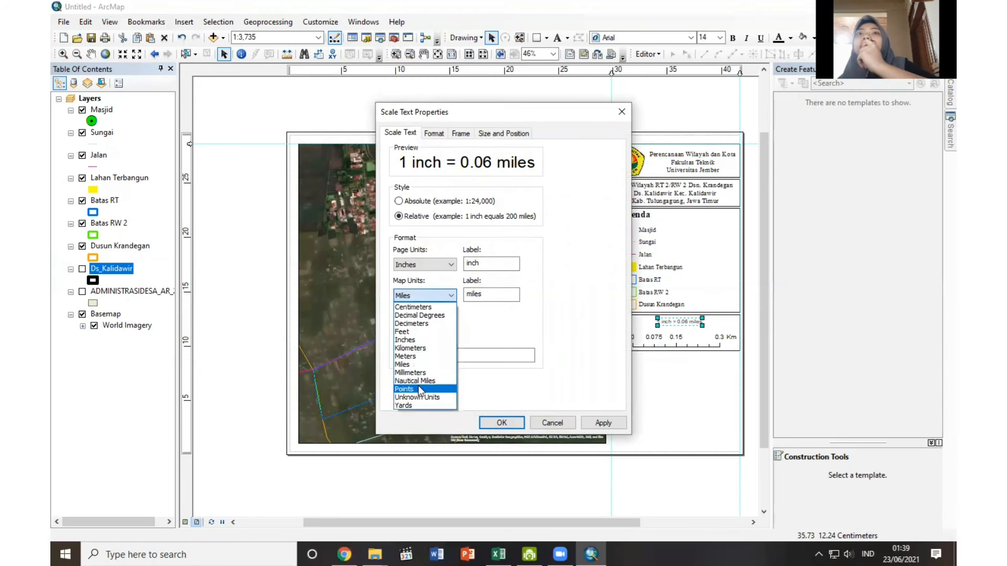
pyautogui.click(412, 349)
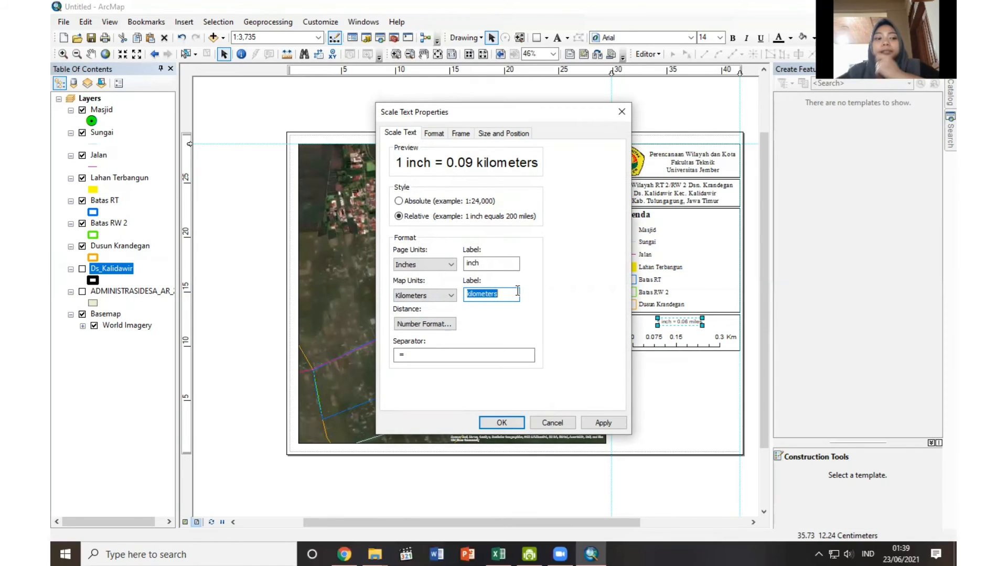
pyautogui.write('Km')
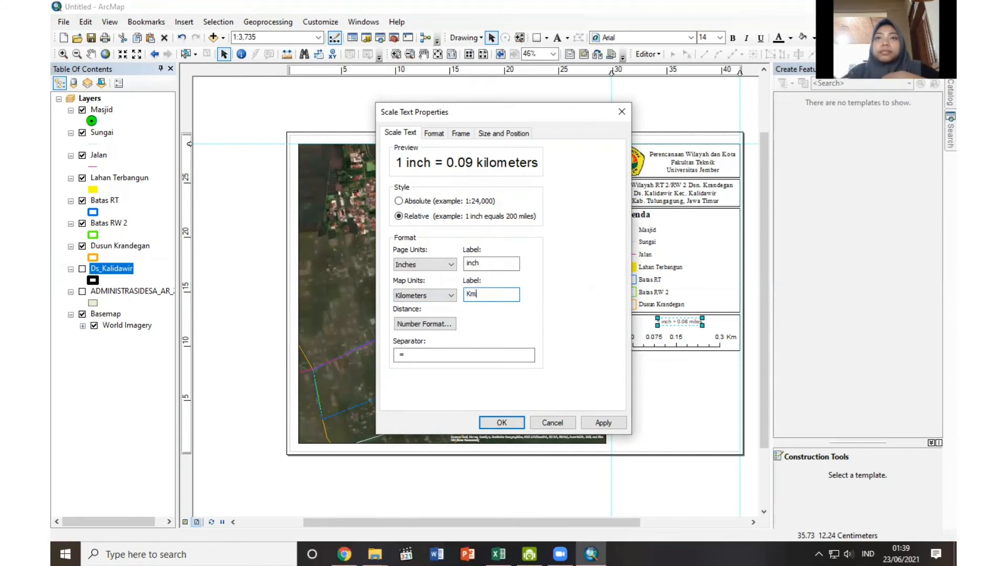
# Set the scale text's page units to Centimeters with the label Cm and apply the settings.
pyautogui.click(436, 266)
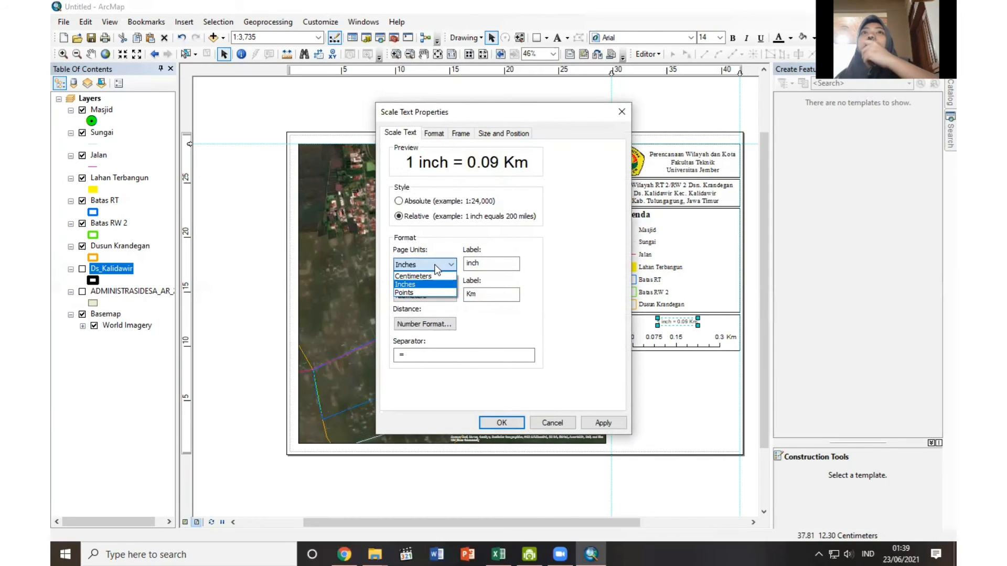
pyautogui.click(433, 275)
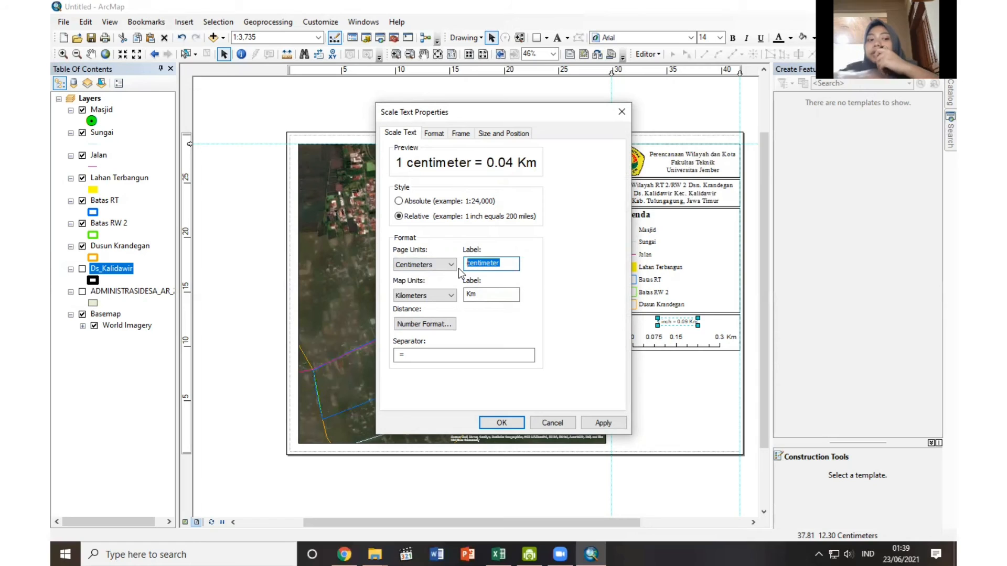
pyautogui.write('Cm')
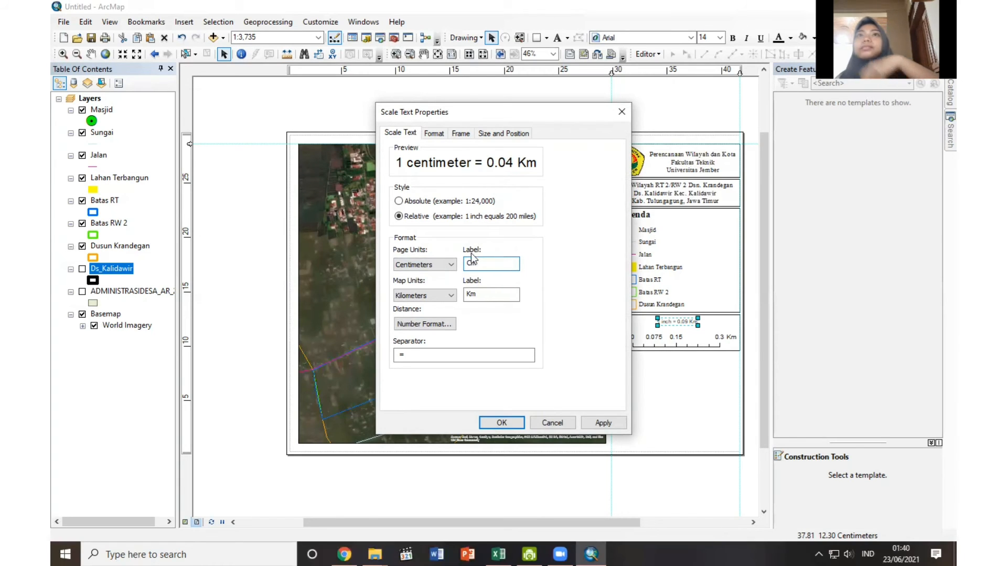
pyautogui.click(502, 423)
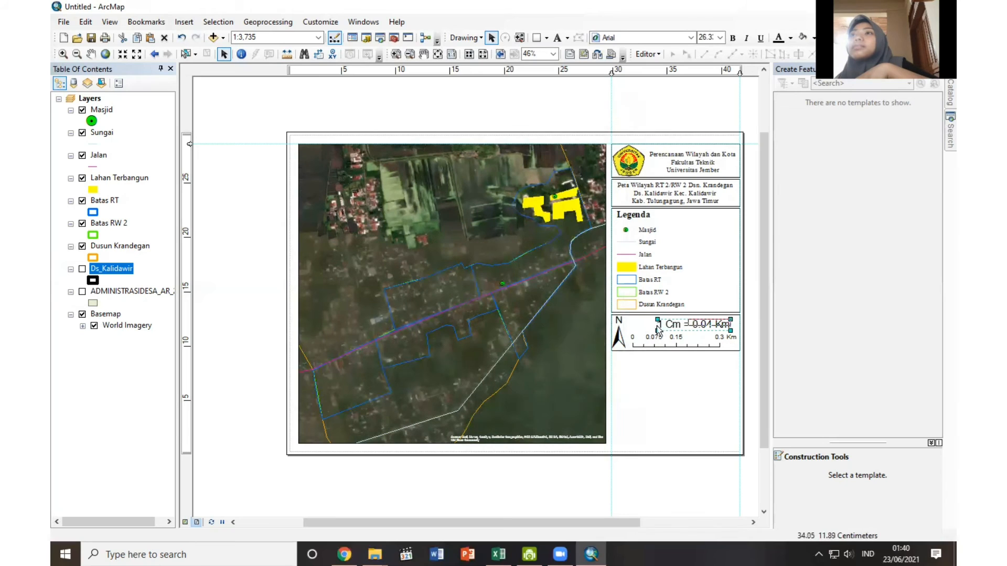
# Shrink the scale text to fit above the scale bar, leaving room for a label in front of it.
pyautogui.click(697, 350)
pyautogui.click(692, 325)
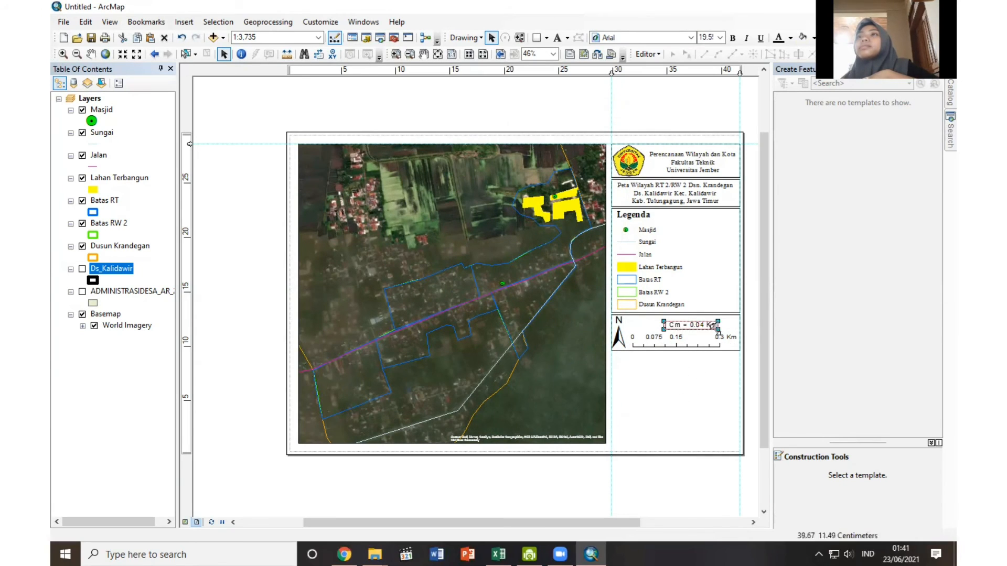
pyautogui.moveTo(719, 321); pyautogui.dragTo(717, 321)
pyautogui.click(703, 327)
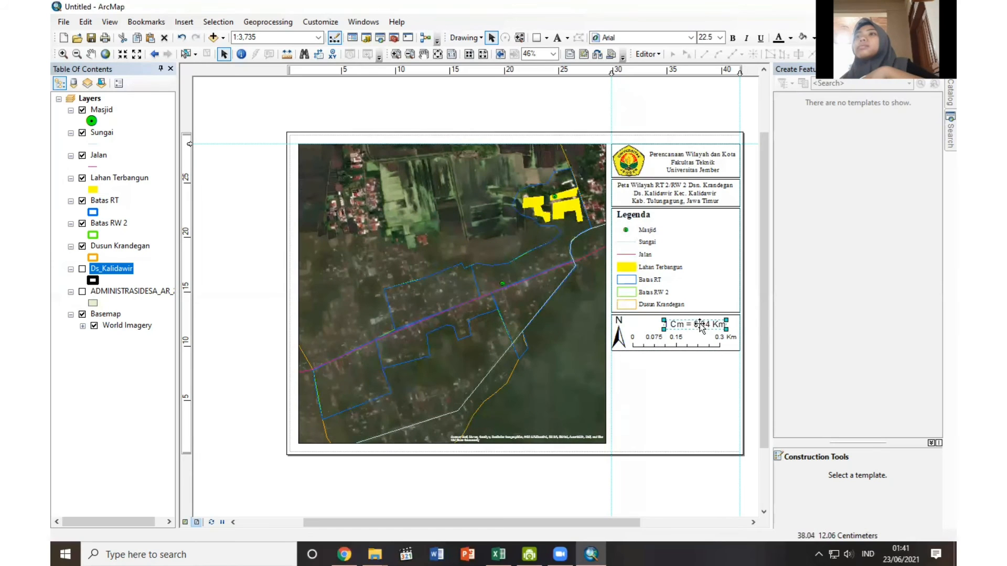
pyautogui.click(706, 206)
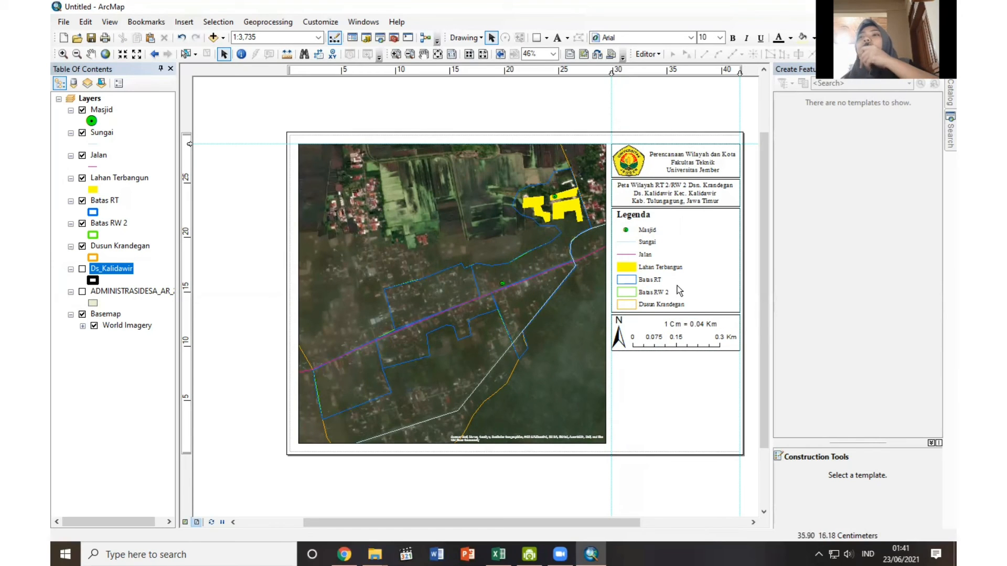
# Duplicate the map title text, change the copy's wording to "Skala:", and place it in front of the scale text.
pyautogui.click(697, 201)
pyautogui.hotkey('ctrl', 'c')
pyautogui.hotkey('ctrl', 'v')
pyautogui.moveTo(695, 213); pyautogui.dragTo(694, 282)
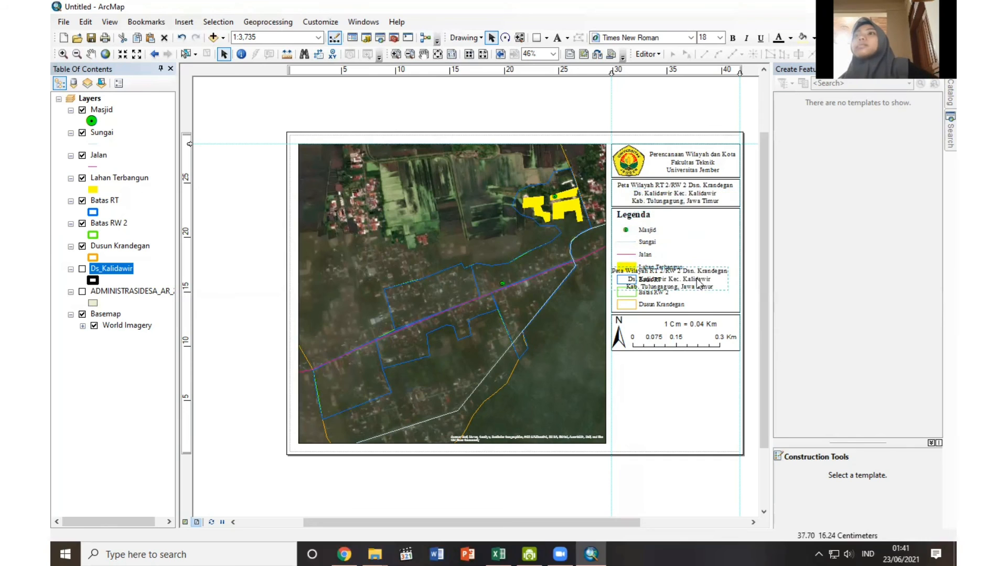
pyautogui.doubleClick(686, 278)
pyautogui.write('Skala:')
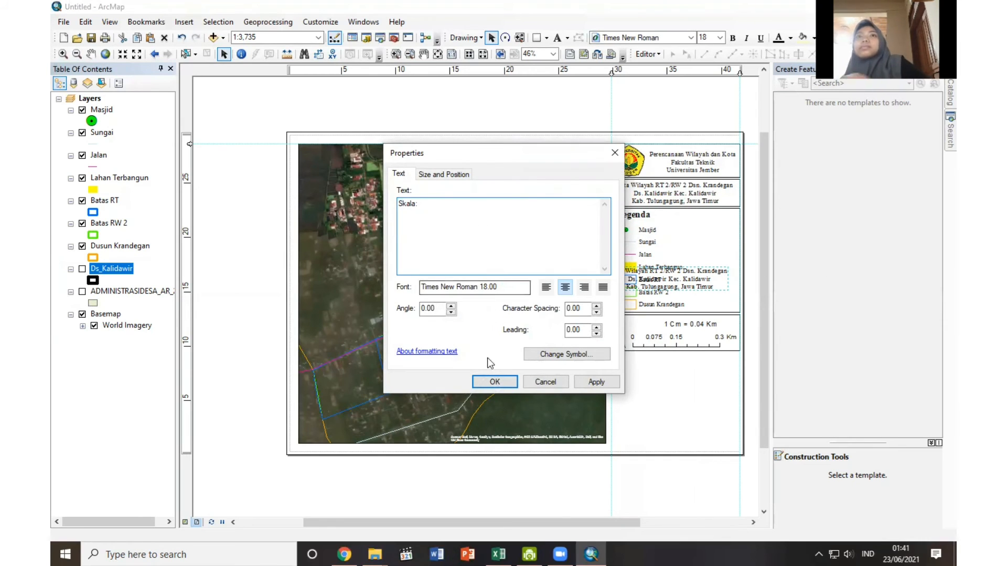
pyautogui.click(495, 382)
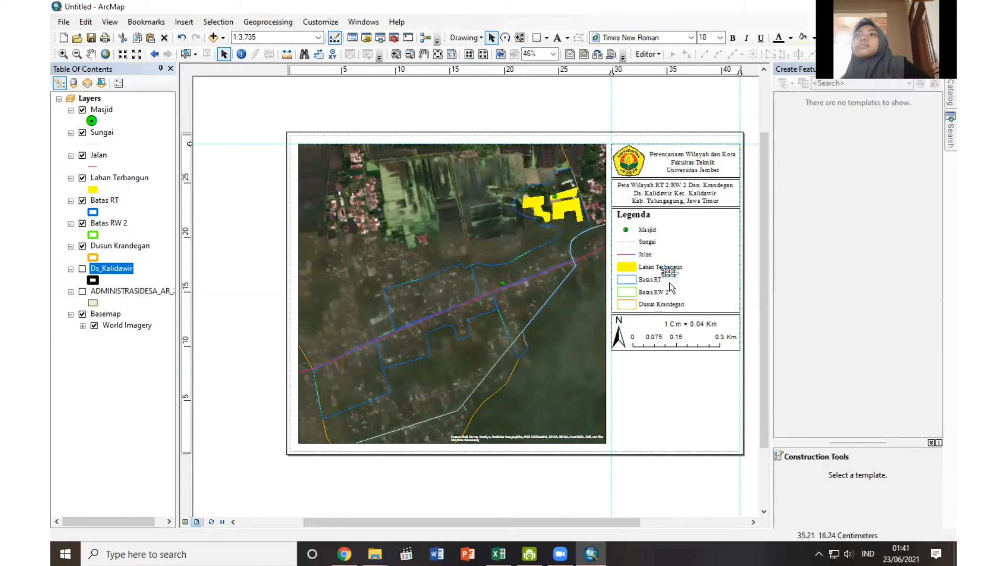
# Set the "Skala:" label's font size to 20 and close the gap between it and the scale text.
pyautogui.click(720, 37)
pyautogui.click(708, 93)
pyautogui.moveTo(686, 323); pyautogui.dragTo(682, 323)
pyautogui.click(703, 295)
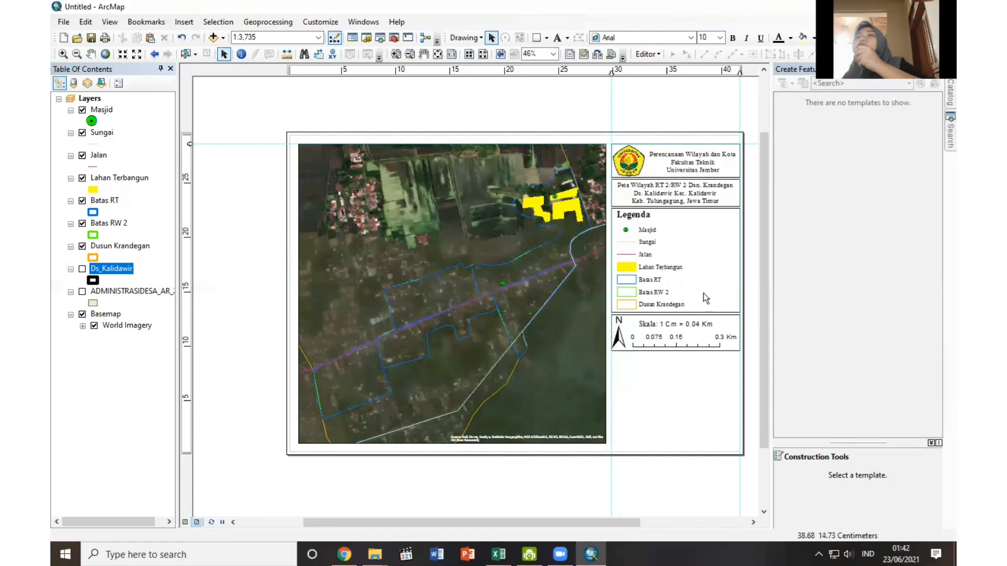
# Change the scale text's font to Times New Roman.
pyautogui.click(661, 289)
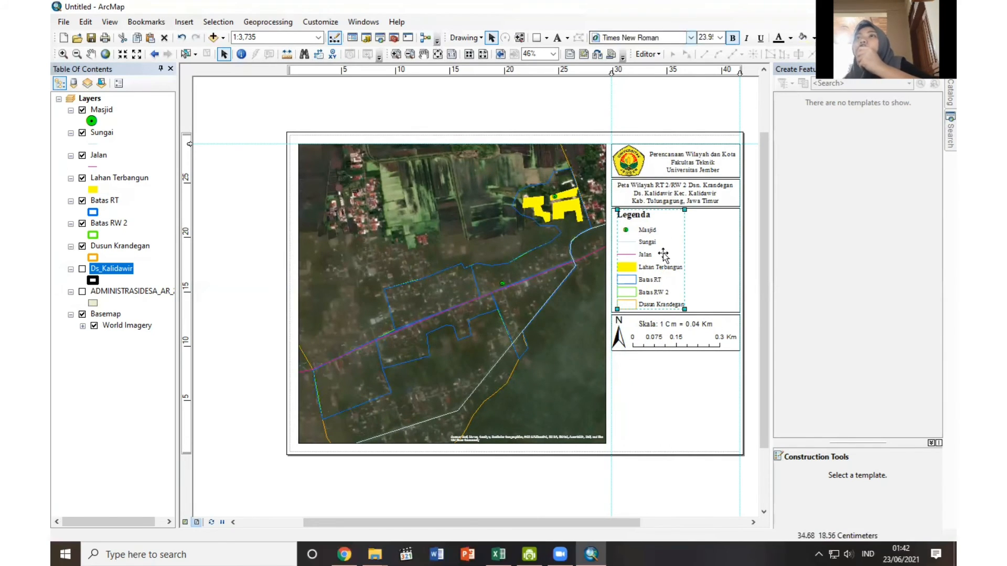
pyautogui.click(685, 322)
pyautogui.click(691, 37)
pyautogui.click(676, 52)
pyautogui.click(690, 38)
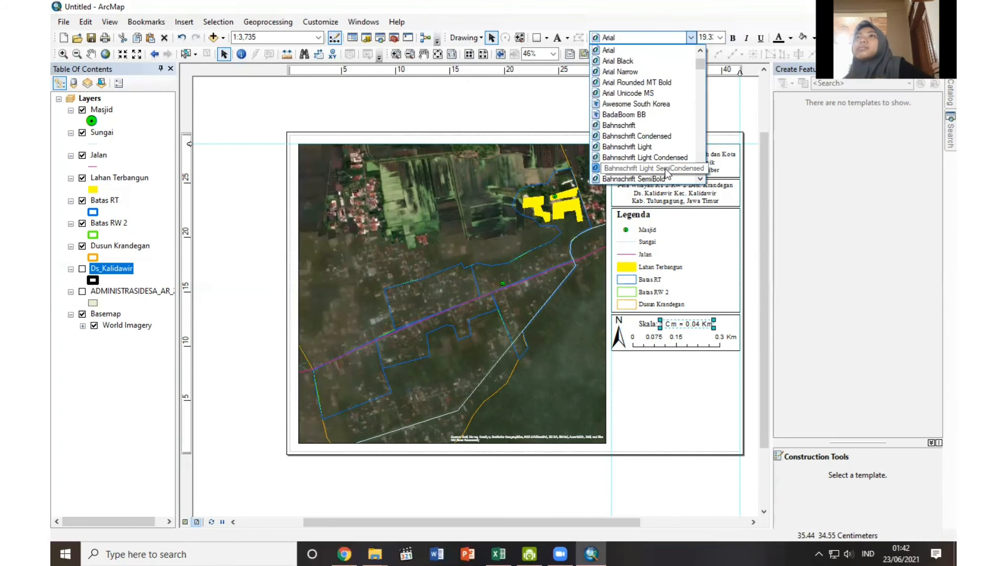
pyautogui.press('t')
pyautogui.click(691, 37)
pyautogui.click(659, 83)
# Set the scale bar's font to Times New Roman at size 20 and resize the bar to fit inside its box.
pyautogui.click(653, 341)
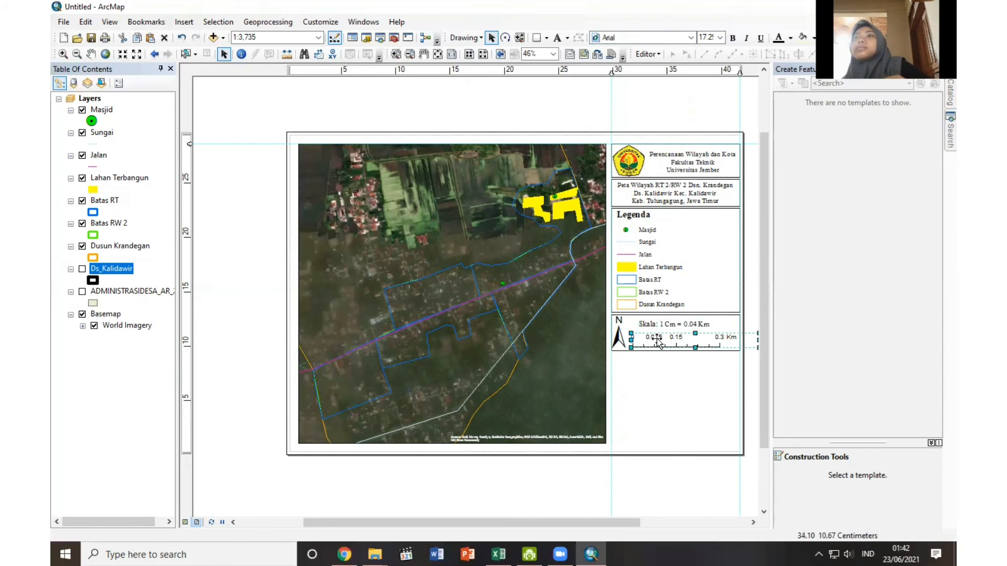
pyautogui.click(691, 37)
pyautogui.press('t')
pyautogui.click(691, 37)
pyautogui.click(651, 83)
pyautogui.click(710, 36)
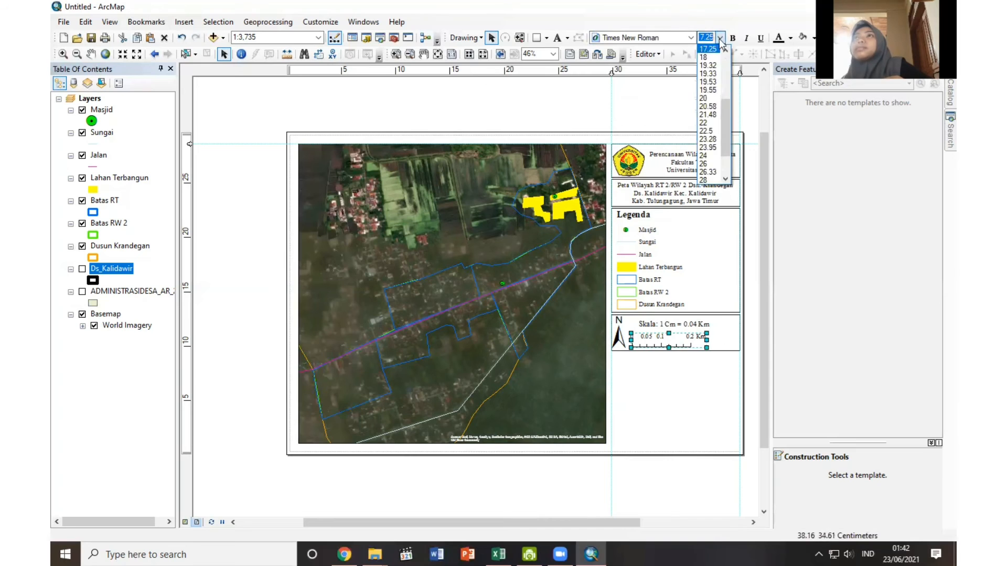
pyautogui.click(708, 101)
pyautogui.click(712, 378)
pyautogui.click(727, 340)
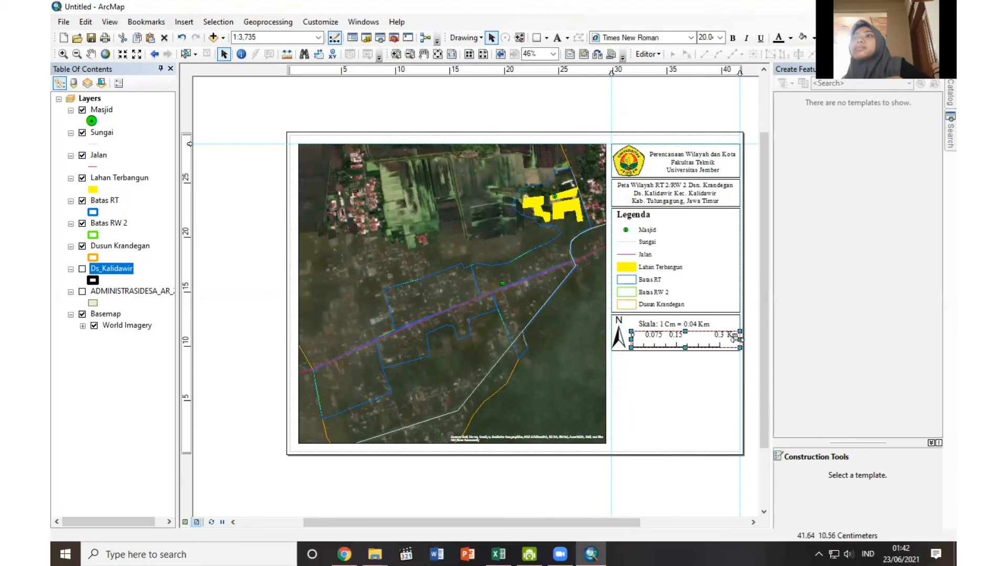
pyautogui.moveTo(739, 340); pyautogui.dragTo(736, 341)
pyautogui.click(732, 385)
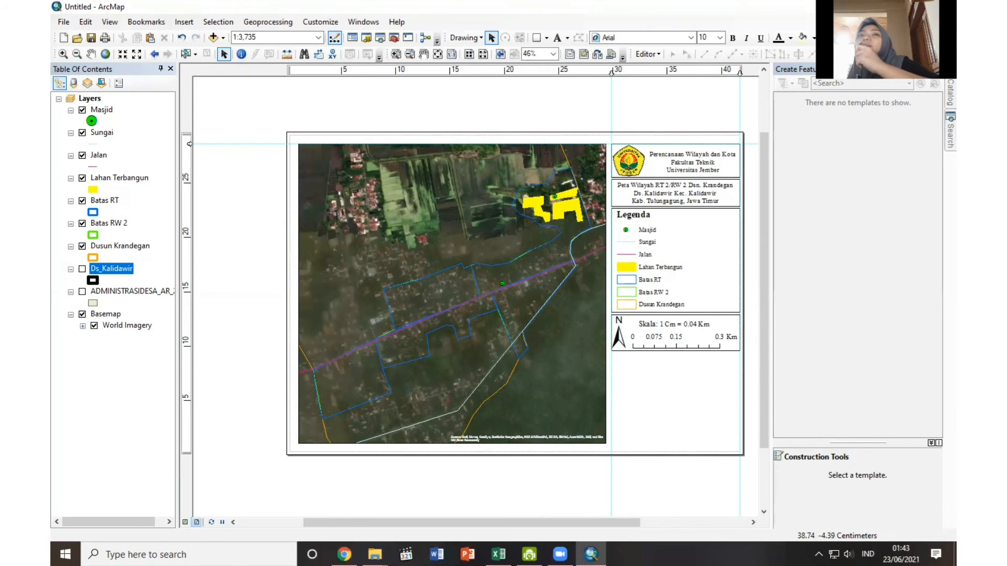
# Duplicate the map title's box, place the copy below the scale box, and narrow it to half the column width.
pyautogui.click(729, 199)
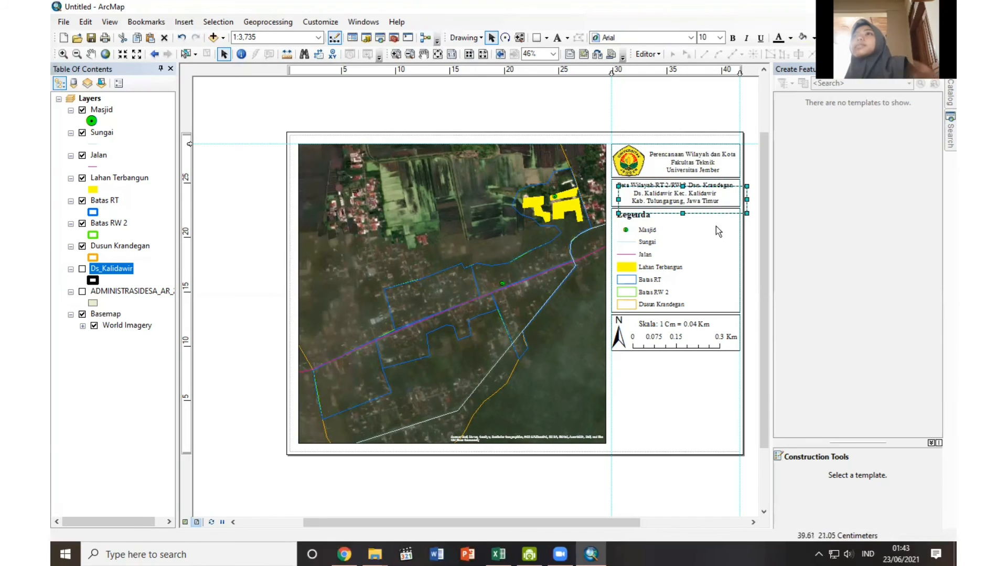
pyautogui.moveTo(730, 203); pyautogui.dragTo(726, 370)
pyautogui.moveTo(740, 366); pyautogui.dragTo(676, 368)
pyautogui.click(687, 420)
# Set the legend's font size to 22.5 and shorten the box around it to fit.
pyautogui.click(667, 262)
pyautogui.click(720, 38)
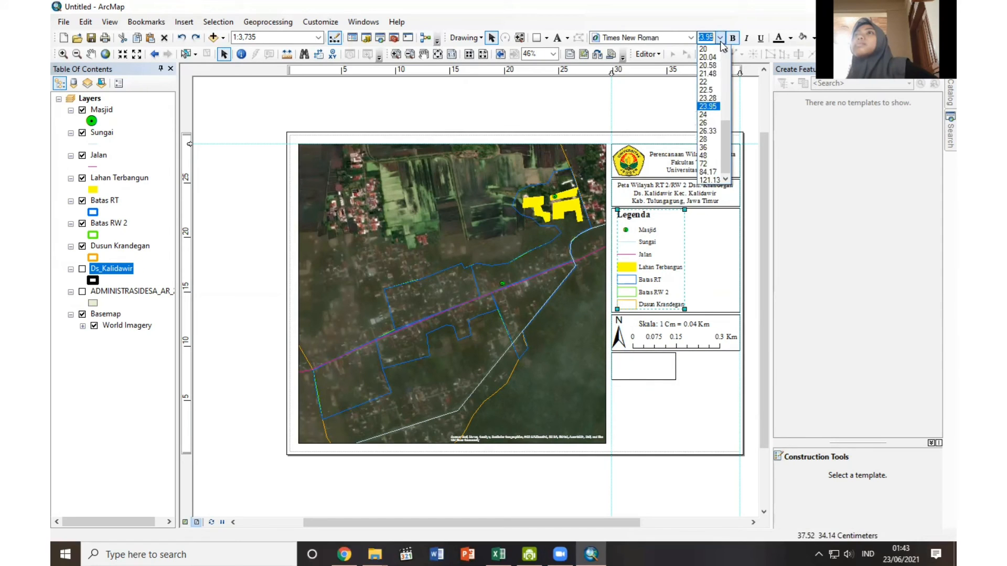
pyautogui.click(718, 92)
# Move the scale box with its north arrow, scale text and scale bar up against the legend box, and fit the empty half-width box directly beneath.
pyautogui.click(729, 333)
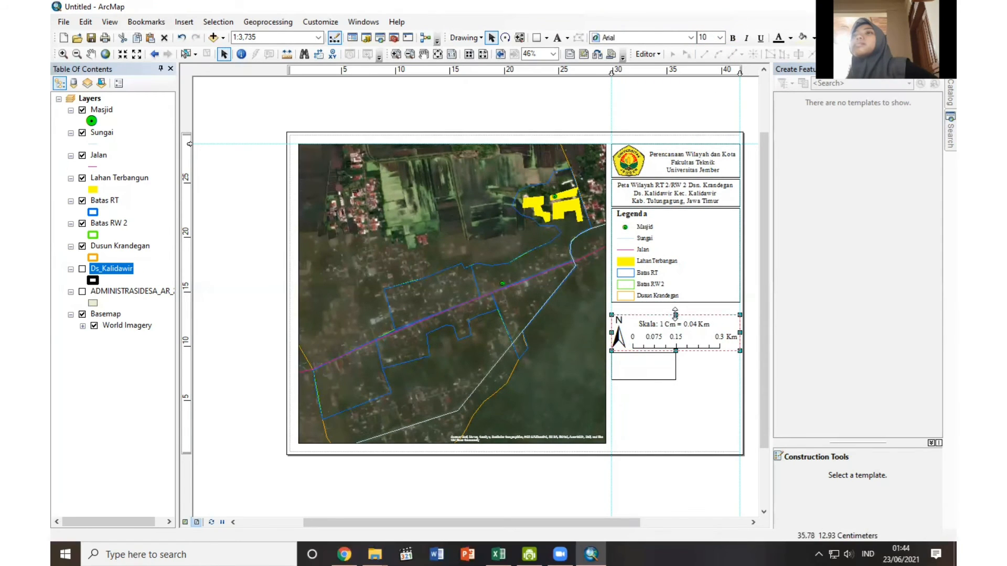
pyautogui.moveTo(676, 315); pyautogui.dragTo(676, 303)
pyautogui.click(619, 325)
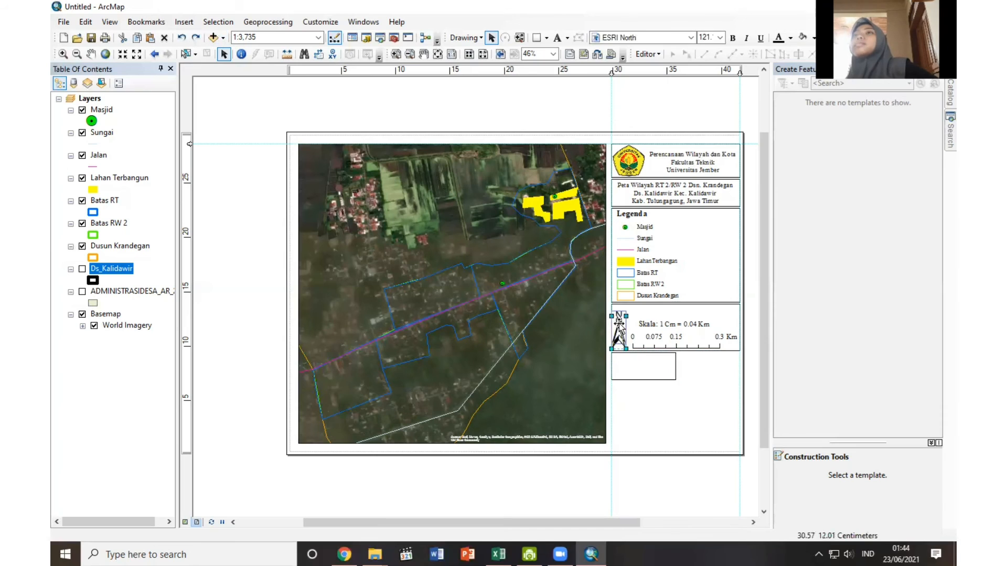
pyautogui.click(647, 324)
pyautogui.moveTo(649, 312); pyautogui.dragTo(649, 310)
pyautogui.moveTo(679, 328)
pyautogui.mouseDown()
pyautogui.moveTo(680, 314)
pyautogui.moveTo(672, 335)
pyautogui.moveTo(671, 325)
pyautogui.mouseUp()
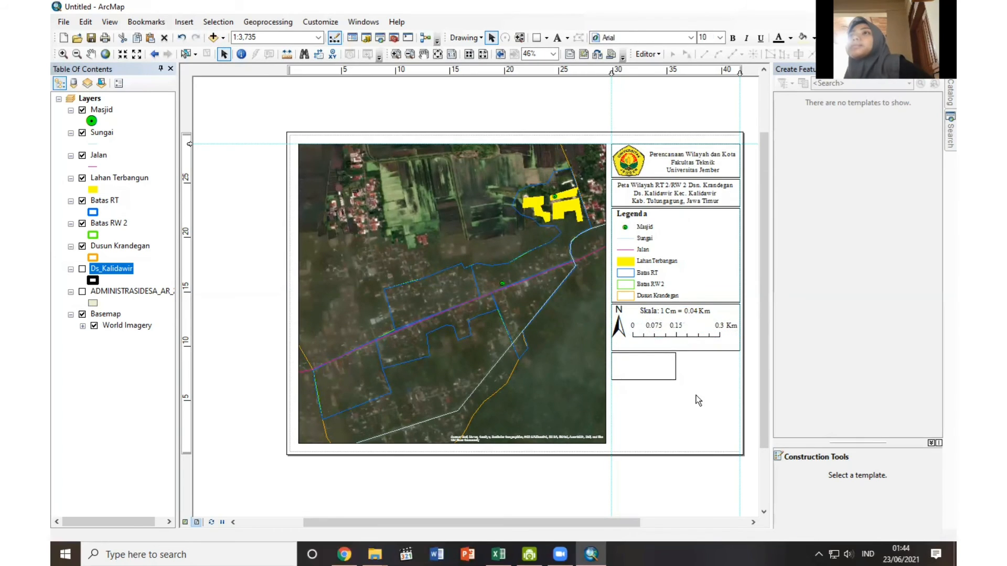
pyautogui.click(670, 331)
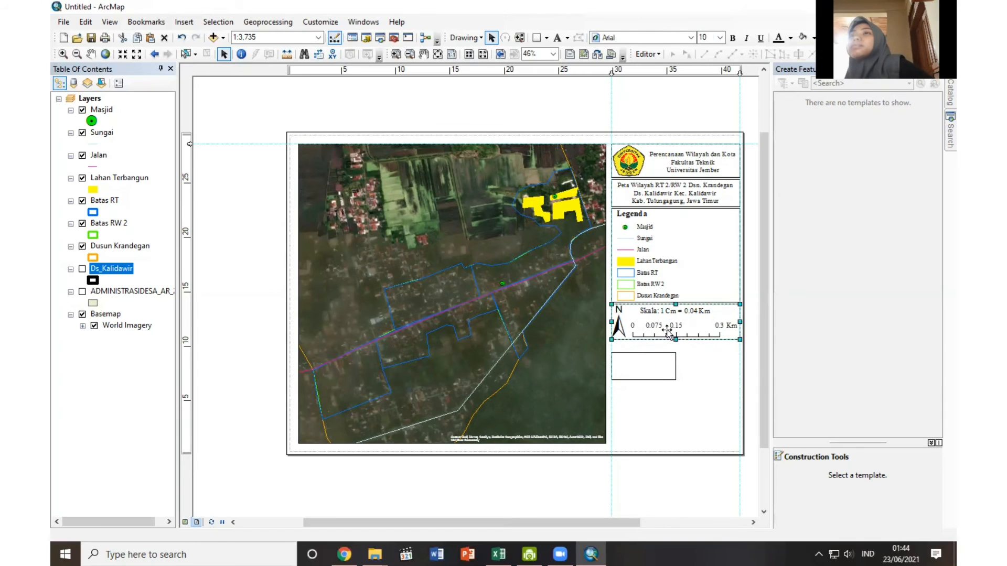
pyautogui.moveTo(652, 362)
pyautogui.mouseDown()
pyautogui.moveTo(652, 350)
pyautogui.moveTo(643, 375)
pyautogui.mouseUp()
# Duplicate the "Skala:" label, place the copy in the empty half-width box, and open its text for editing.
pyautogui.click(643, 319)
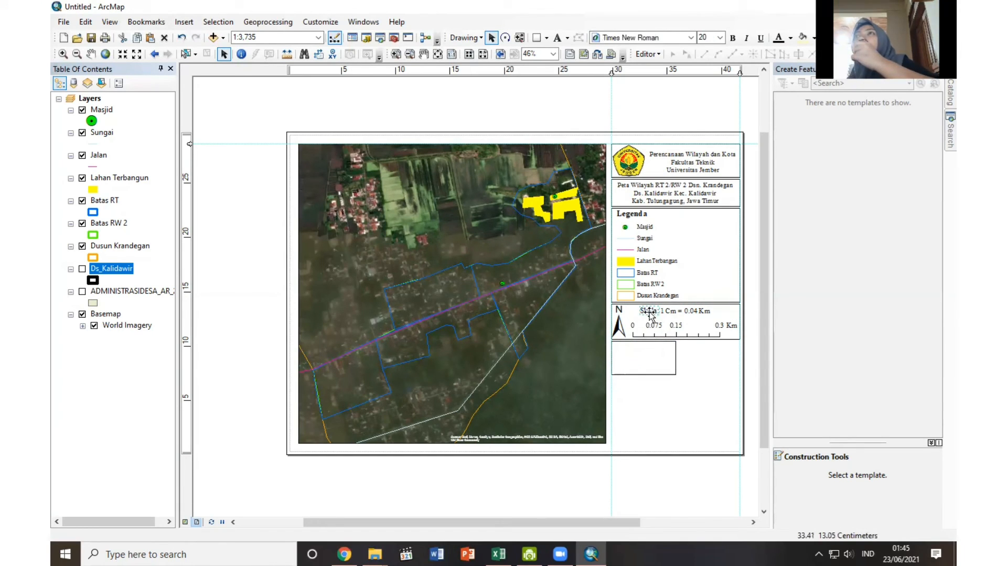
pyautogui.hotkey('ctrl', 'c')
pyautogui.hotkey('ctrl', 'v')
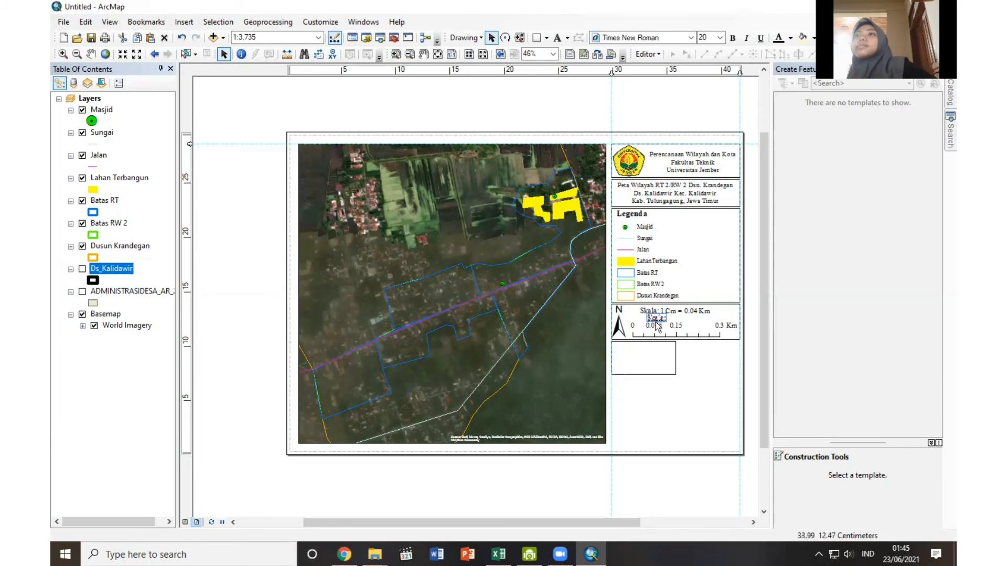
pyautogui.doubleClick(626, 350)
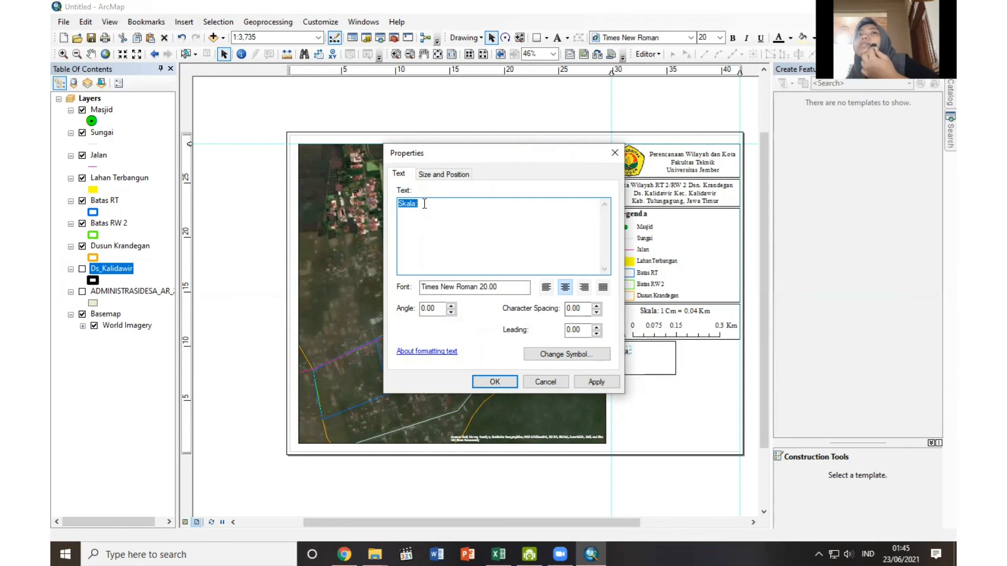
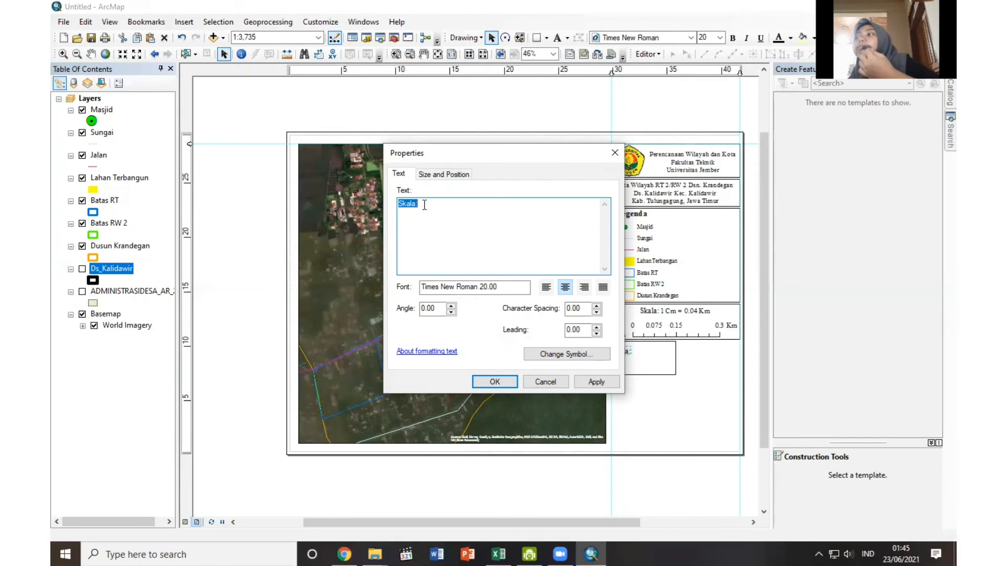
# Replace the duplicated label's text with "Sumber peta: Peta RBI" and "Survei Data Primer" on two lines, and position it over the half-width box.
pyautogui.write('Sumber peta: Pe')
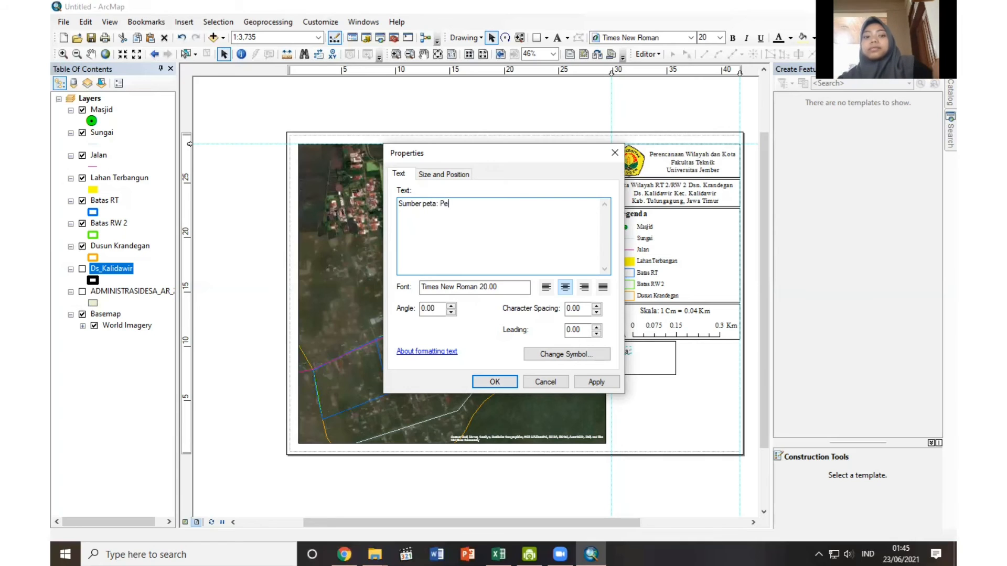
pyautogui.write('ta RBI')
pyautogui.press('Return')
pyautogui.write('Survei ')
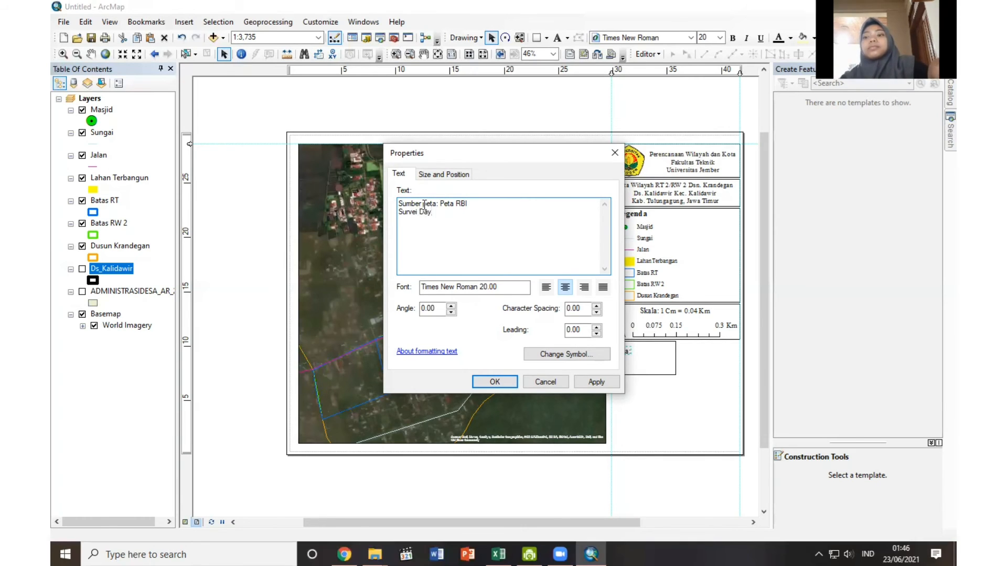
pyautogui.write('Data Primer')
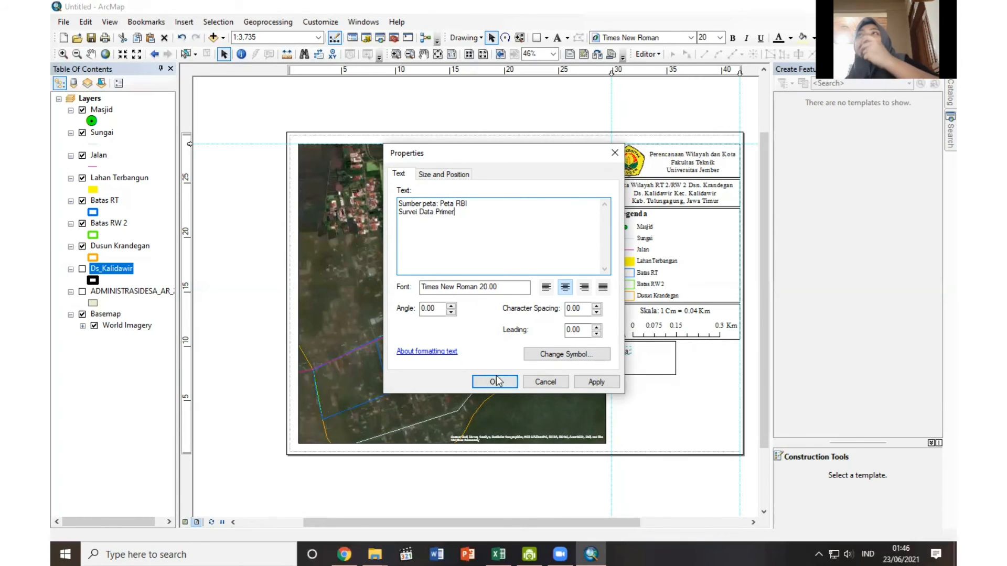
pyautogui.click(496, 375)
pyautogui.moveTo(626, 358); pyautogui.dragTo(654, 366)
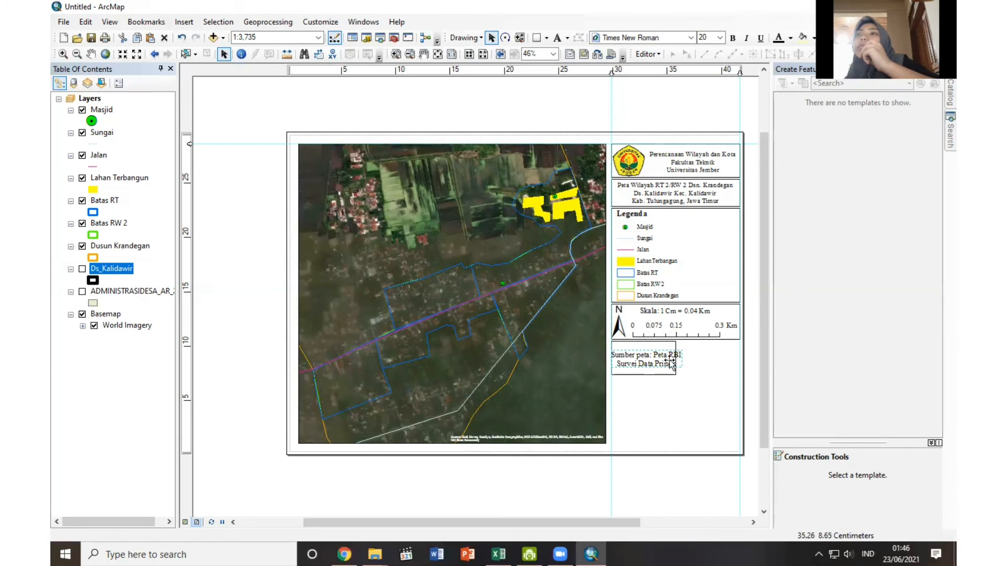
# Left-align the map source text and reduce its font size to 16.
pyautogui.click(703, 38)
pyautogui.click(726, 51)
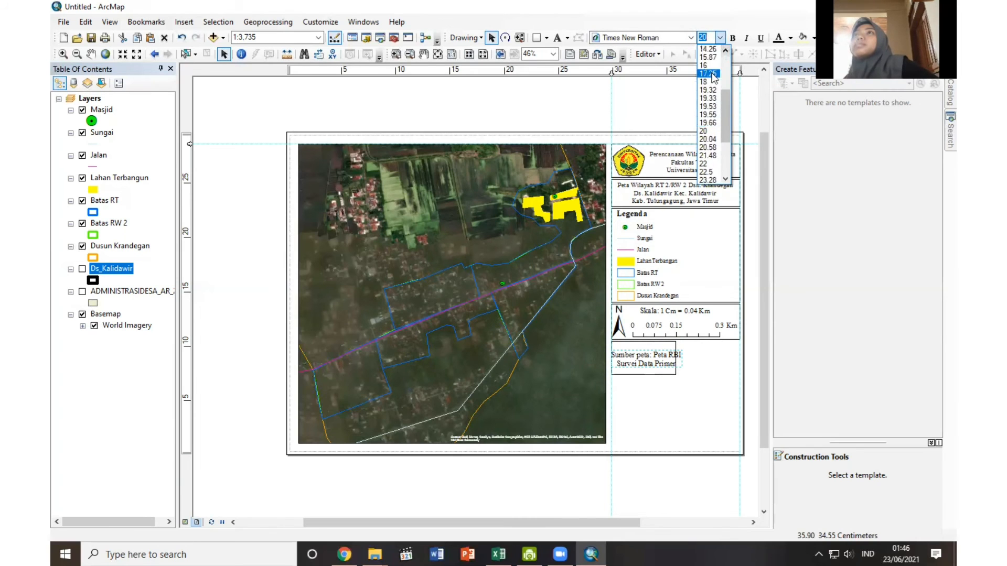
pyautogui.click(707, 74)
pyautogui.doubleClick(640, 357)
pyautogui.click(548, 382)
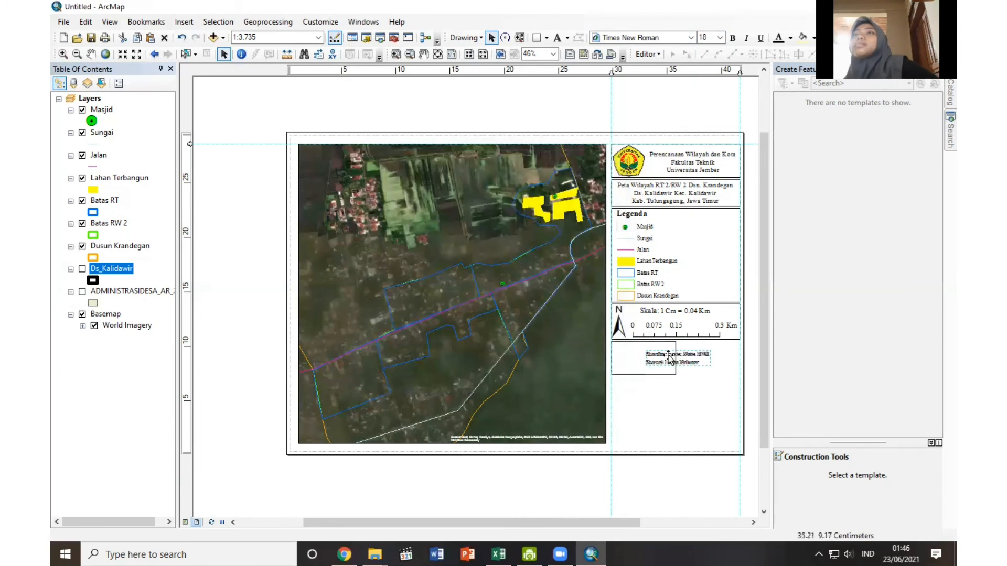
pyautogui.click(720, 37)
pyautogui.click(713, 148)
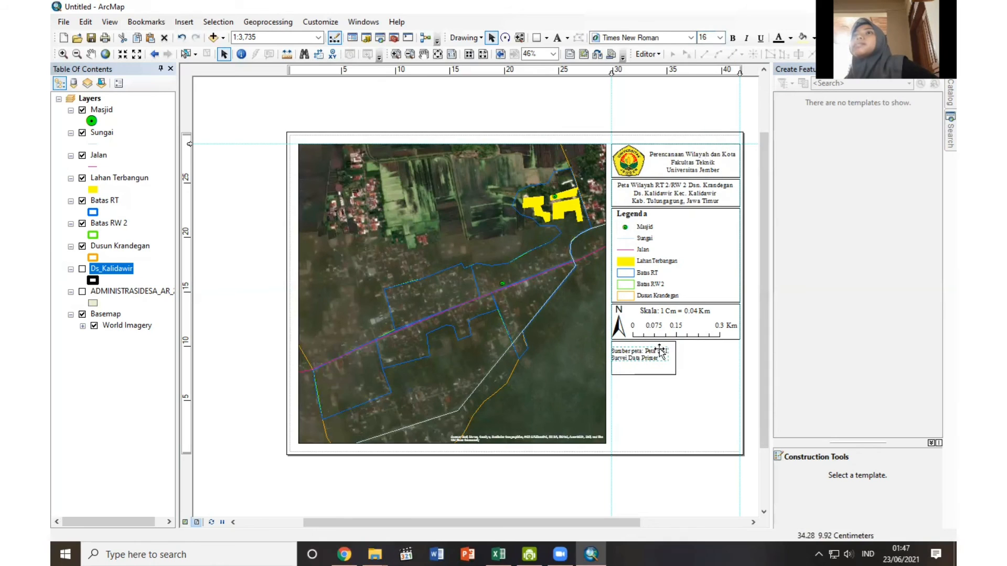
# Add a vertical guide just inside the column's edge, align the legend and source text to it, and slightly narrow the source box.
pyautogui.click(609, 85)
pyautogui.click(615, 73)
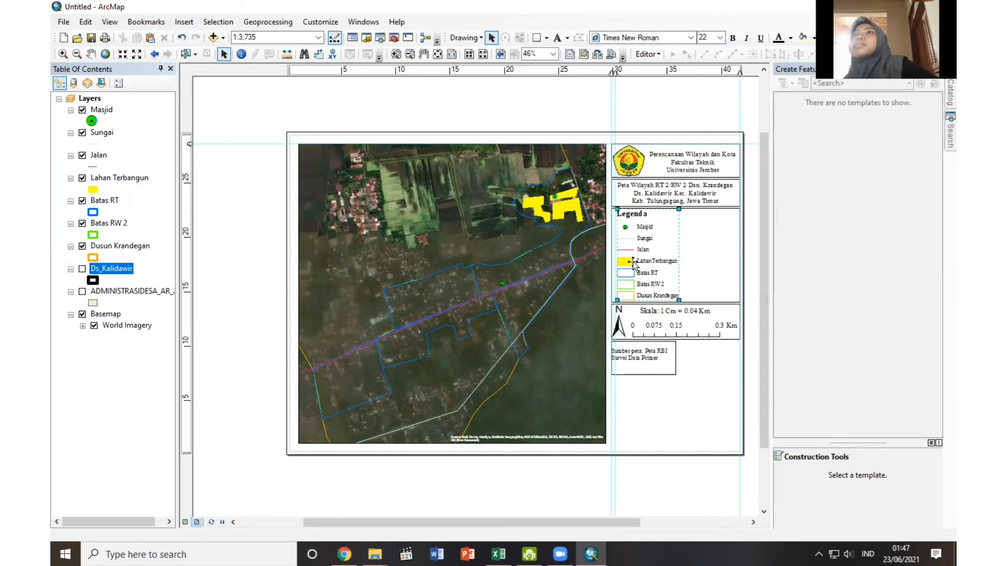
pyautogui.click(640, 357)
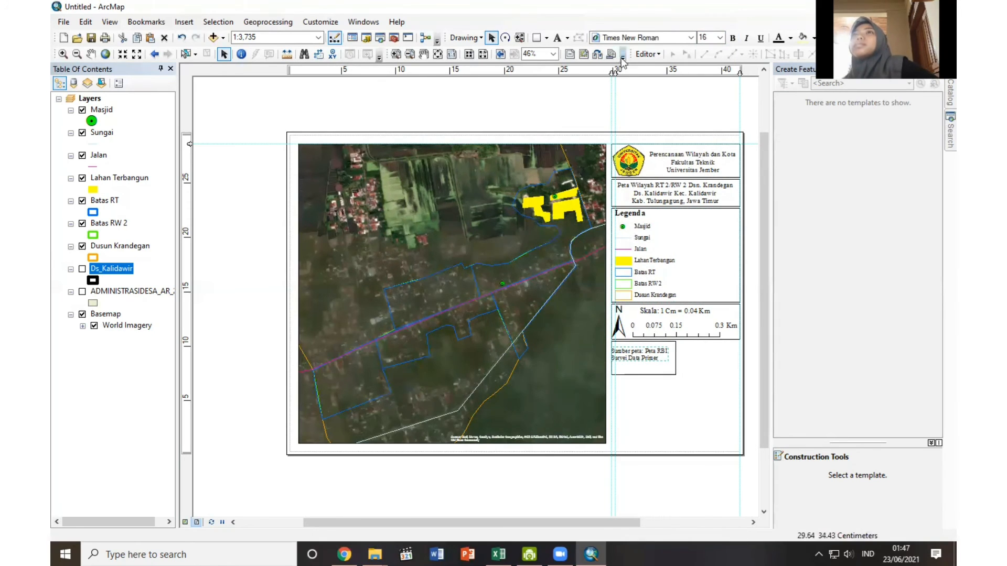
pyautogui.moveTo(612, 72); pyautogui.dragTo(613, 73)
pyautogui.click(645, 262)
pyautogui.click(626, 366)
pyautogui.moveTo(629, 352); pyautogui.dragTo(633, 355)
pyautogui.click(699, 373)
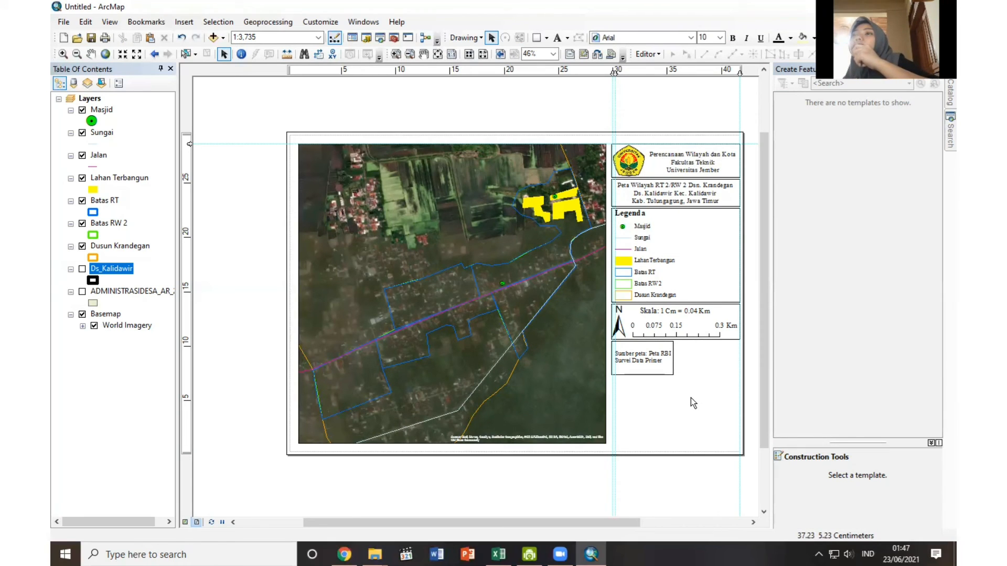
# Duplicate the source box and fit the empty copy beside it, filling the rest of the column's width.
pyautogui.click(663, 373)
pyautogui.hotkey('ctrl', 'c')
pyautogui.hotkey('ctrl', 'v')
pyautogui.moveTo(673, 374)
pyautogui.mouseDown()
pyautogui.moveTo(733, 369)
pyautogui.moveTo(676, 358)
pyautogui.mouseUp()
pyautogui.click(691, 396)
pyautogui.click(683, 359)
pyautogui.click(697, 459)
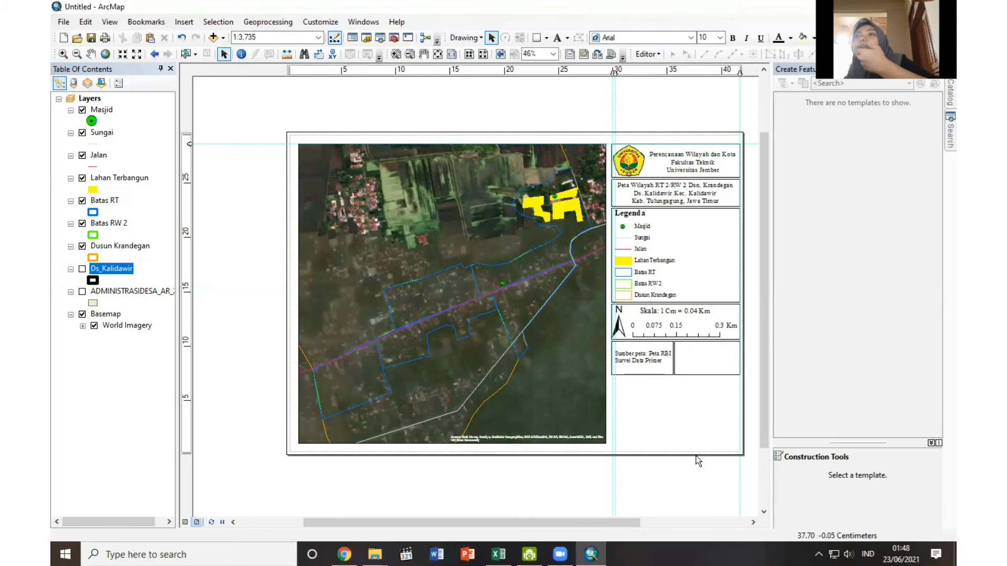
# Insert coordinate system dynamic text, reduce it to "Koordinat sistem: GCS WGS 1984", "Datum: WGS 1984" and "Units: Degree", and place it in the empty box.
pyautogui.click(191, 21)
pyautogui.moveTo(207, 77)
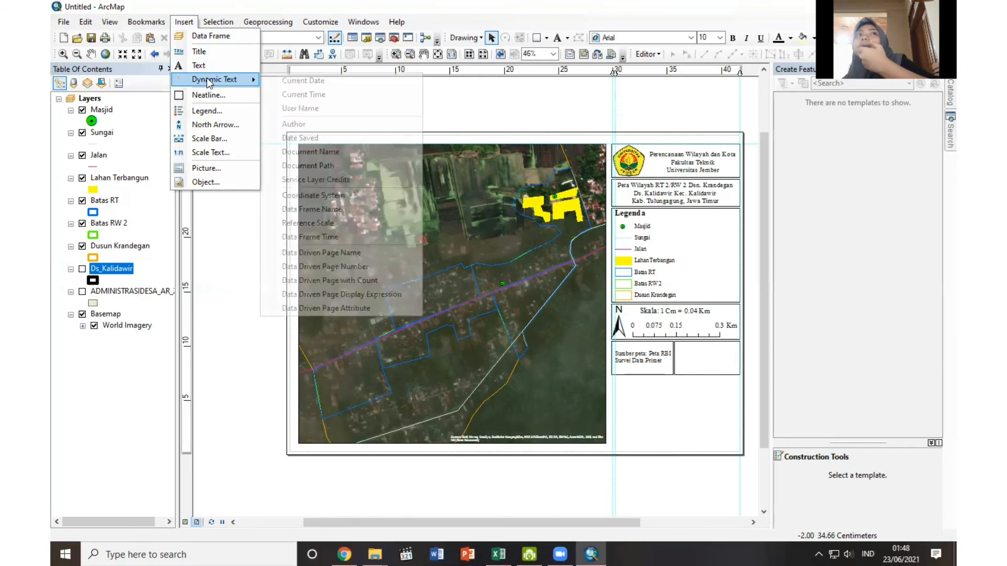
pyautogui.click(309, 195)
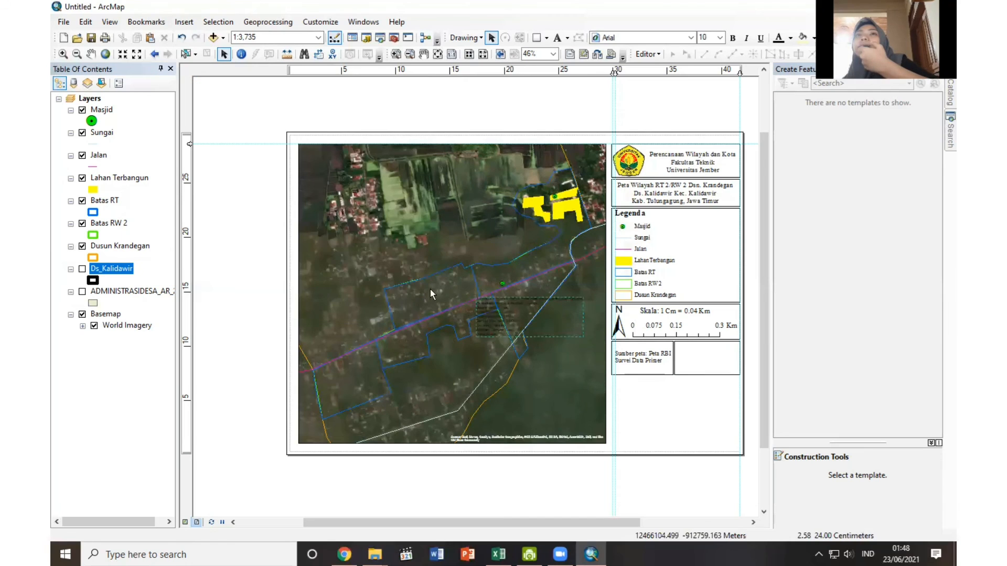
pyautogui.moveTo(562, 332); pyautogui.dragTo(719, 417)
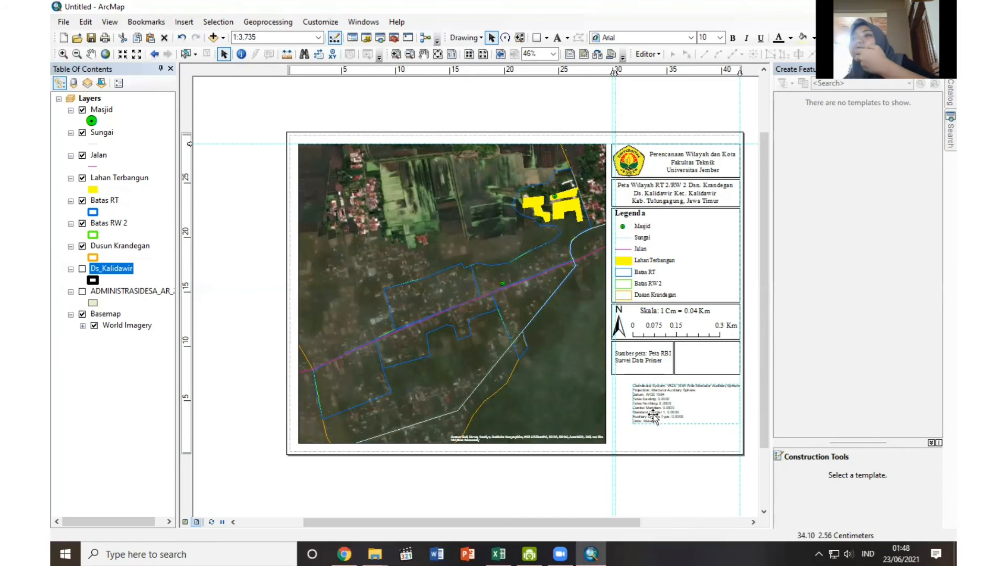
pyautogui.doubleClick(653, 415)
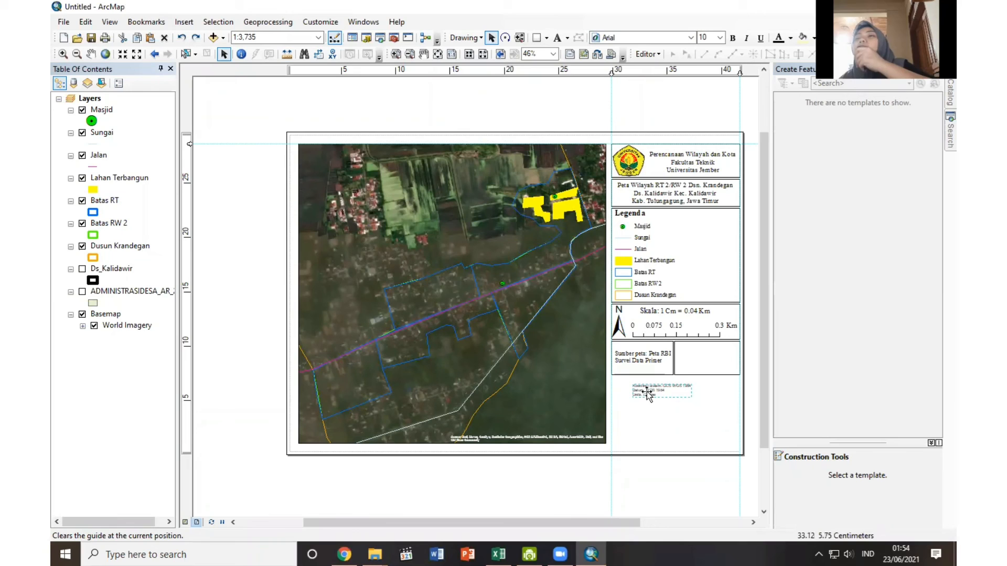
pyautogui.moveTo(647, 393); pyautogui.dragTo(690, 352)
# Set the map source text's font size to 14, align it to the inner guide near the box's upper edge, and narrow its box.
pyautogui.click(647, 359)
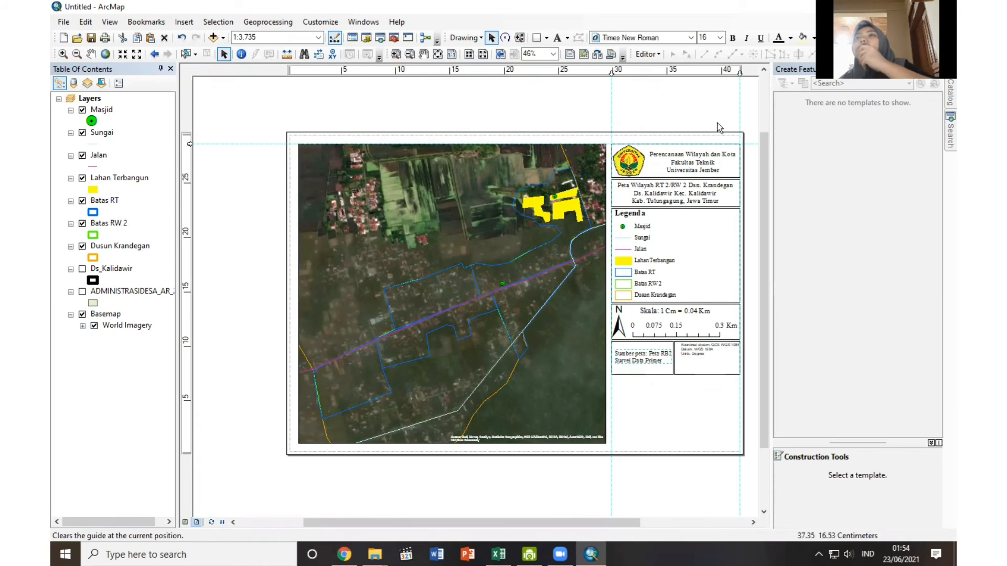
pyautogui.click(720, 38)
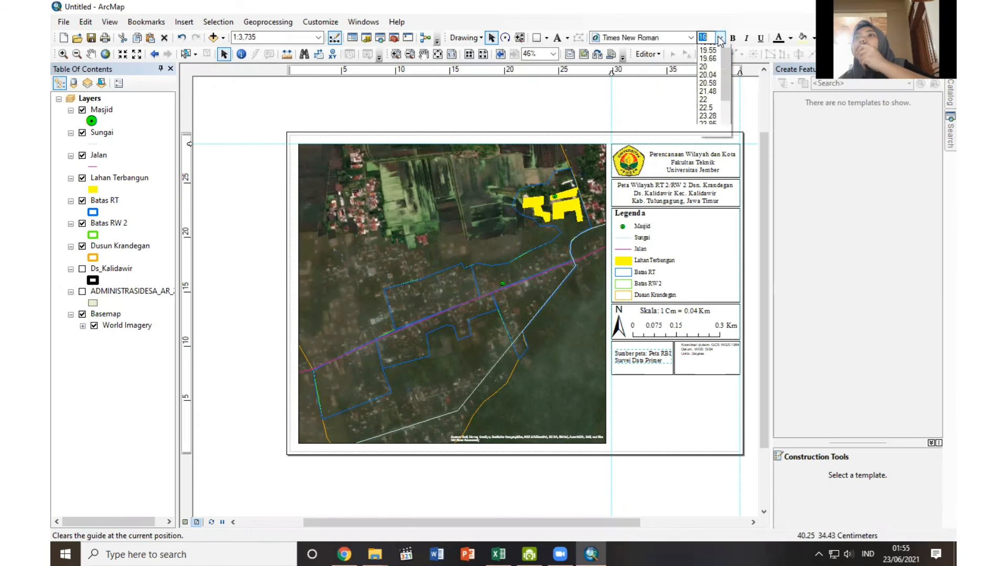
pyautogui.moveTo(725, 102); pyautogui.dragTo(725, 87)
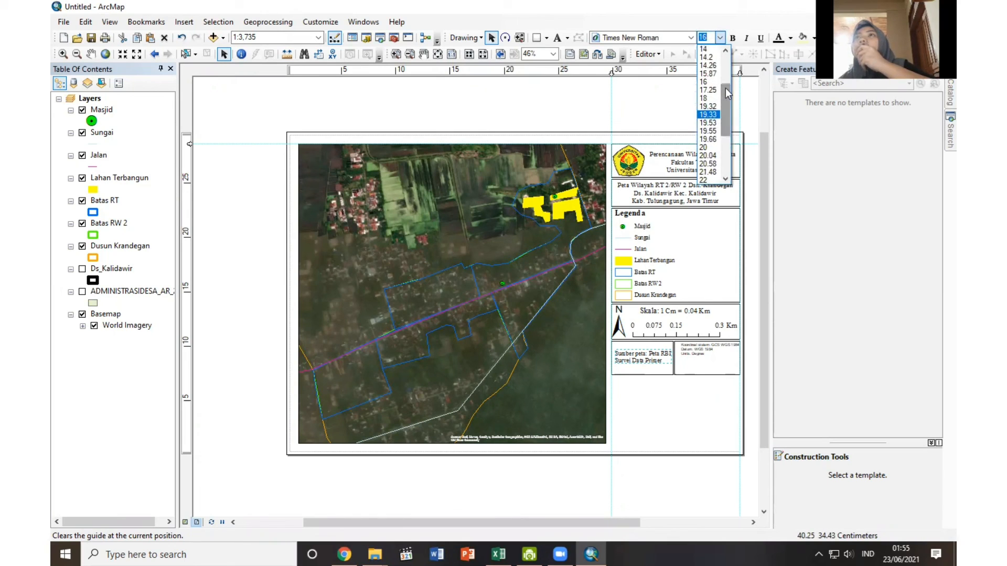
pyautogui.click(710, 58)
pyautogui.moveTo(646, 354); pyautogui.dragTo(647, 350)
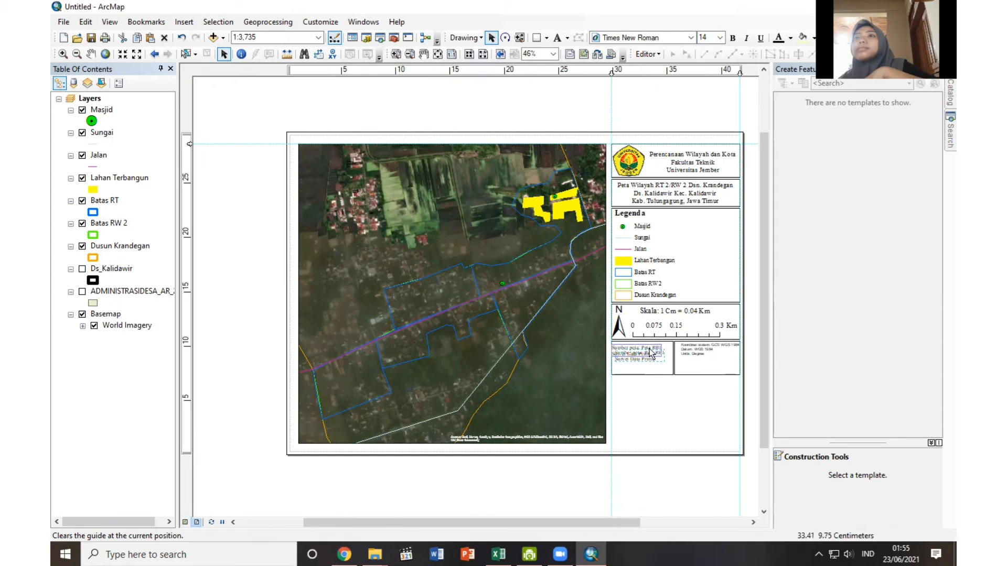
pyautogui.click(649, 418)
pyautogui.moveTo(612, 74); pyautogui.dragTo(614, 75)
pyautogui.click(637, 349)
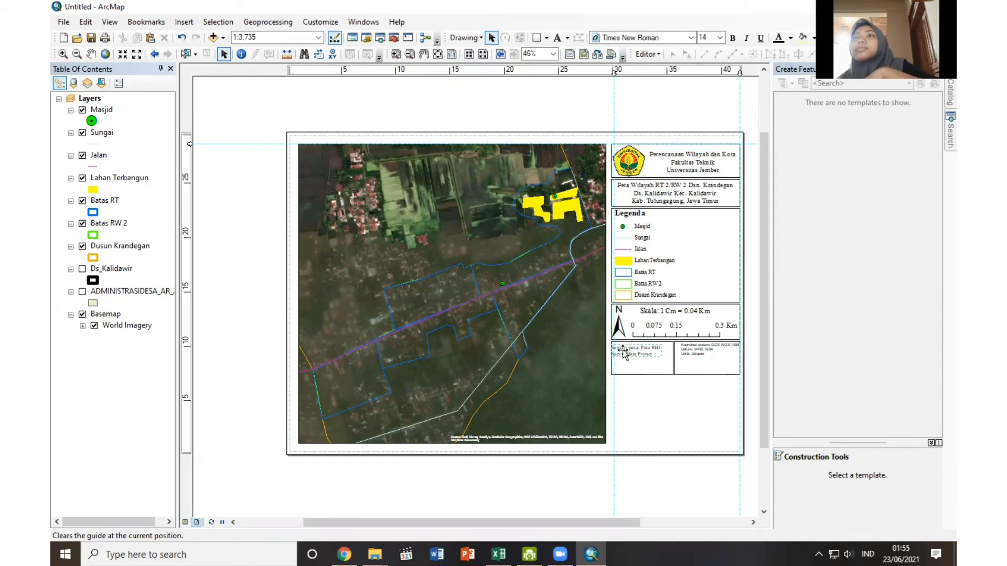
# Widen the coordinate system box towards the source box, shift its text to the box's inner edge, and set the font size to 14.
pyautogui.click(681, 356)
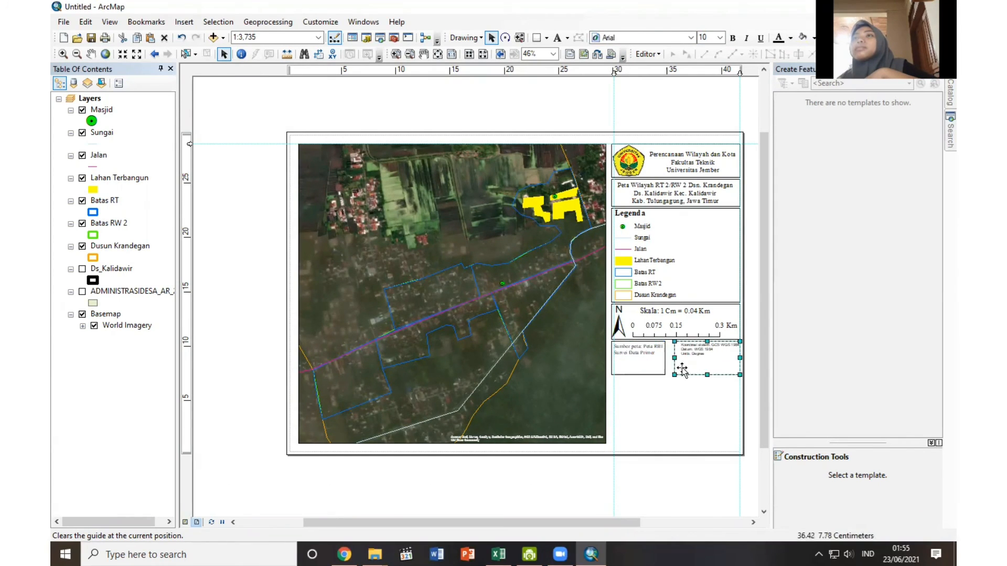
pyautogui.moveTo(694, 346); pyautogui.dragTo(682, 351)
pyautogui.click(719, 38)
pyautogui.click(706, 79)
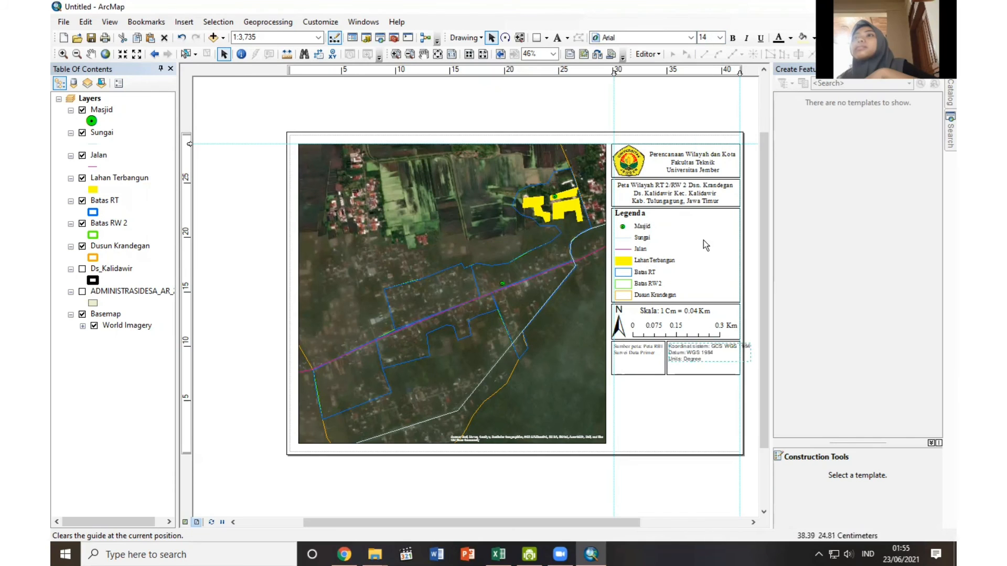
# Break the first line of the coordinate system text after "GCS" and position the text inside its box.
pyautogui.doubleClick(702, 352)
pyautogui.click(468, 204)
pyautogui.press('Return')
pyautogui.click(495, 382)
pyautogui.click(648, 347)
pyautogui.click(679, 356)
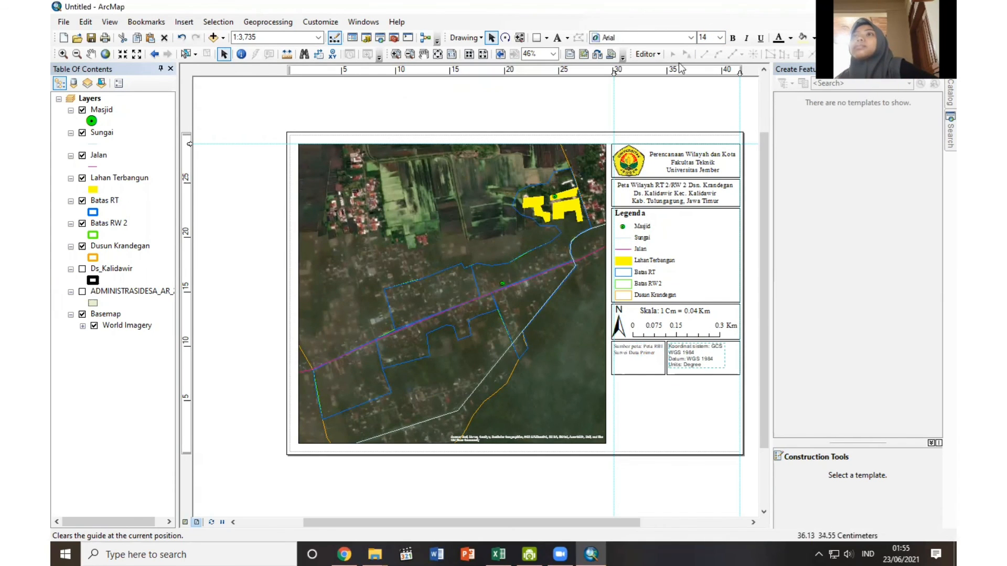
# Change the coordinate system text's font to Times New Roman.
pyautogui.click(691, 37)
pyautogui.scroll(-20, 677, 84)
pyautogui.scroll(-20, 677, 84)
pyautogui.scroll(6, 679, 87)
pyautogui.click(661, 125)
pyautogui.click(695, 353)
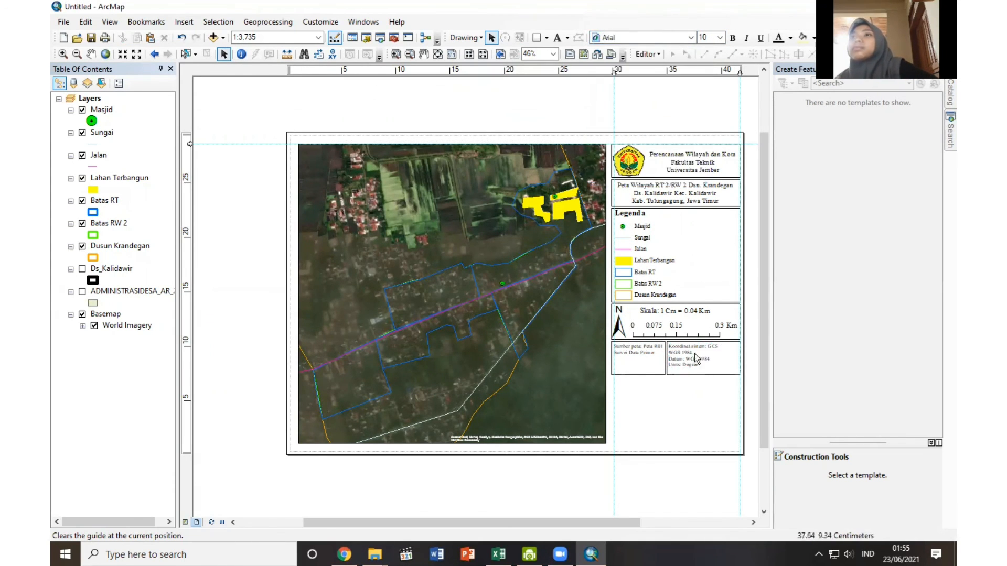
# Narrow the coordinate system box around its text, widen the source box to meet it, and shorten both to the same height.
pyautogui.moveTo(686, 355); pyautogui.dragTo(706, 369)
pyautogui.click(672, 357)
pyautogui.click(653, 360)
pyautogui.click(679, 424)
pyautogui.click(700, 359)
pyautogui.click(708, 373)
pyautogui.click(648, 374)
pyautogui.moveTo(642, 374); pyautogui.dragTo(642, 370)
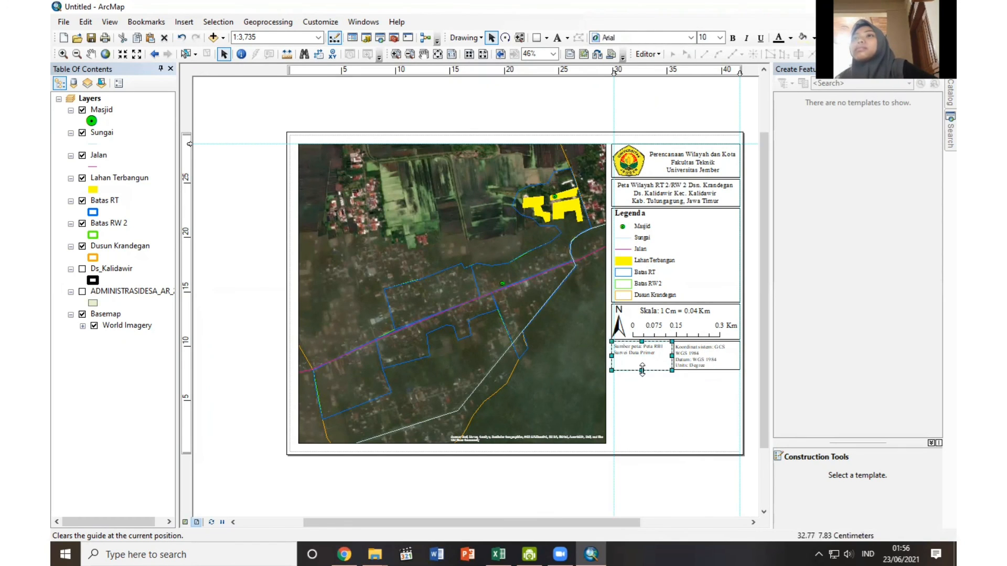
pyautogui.click(307, 104)
# Insert a new data frame and fit it to the column's width in the empty space beneath the source and coordinate boxes.
pyautogui.click(184, 22)
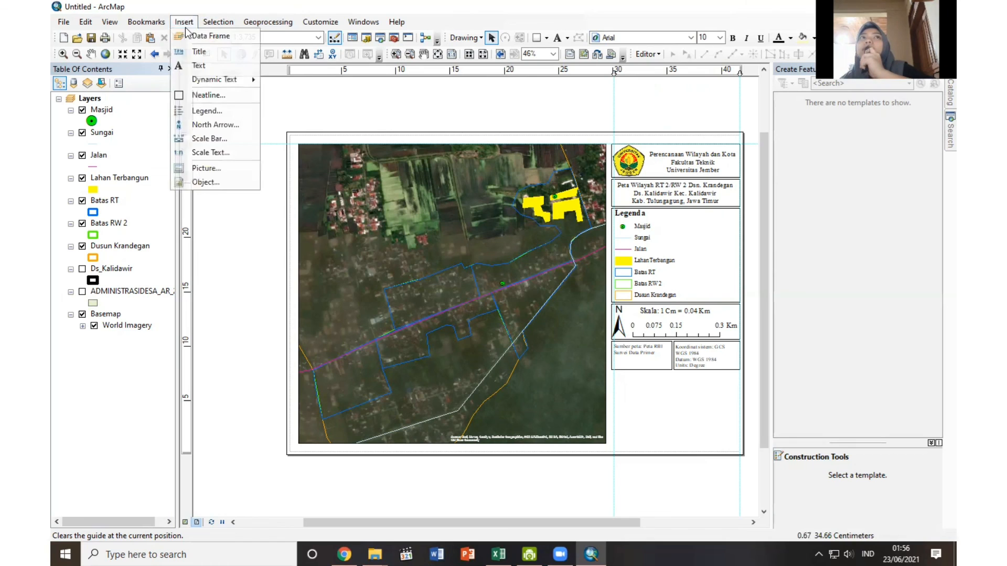
pyautogui.click(199, 33)
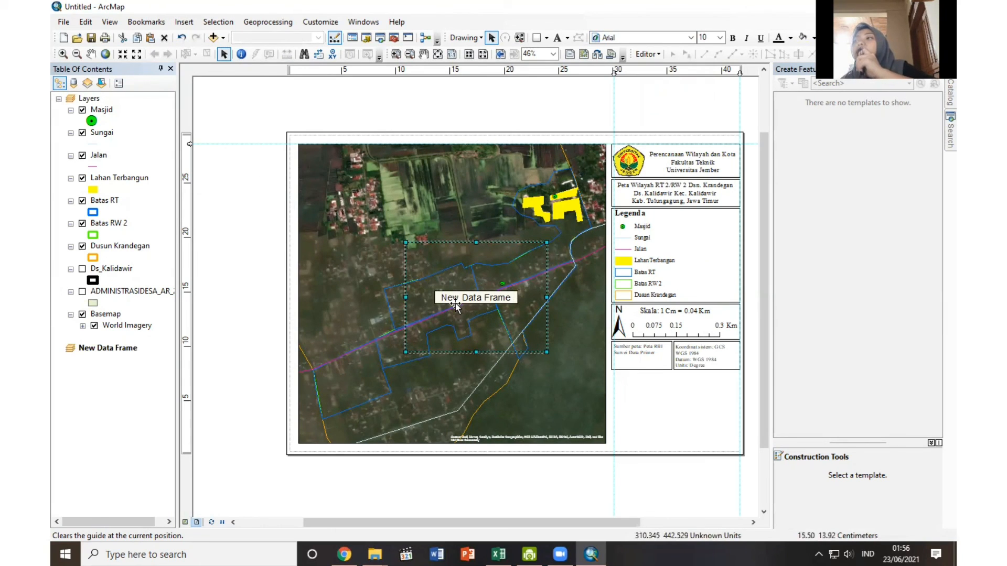
pyautogui.moveTo(456, 303); pyautogui.dragTo(666, 440)
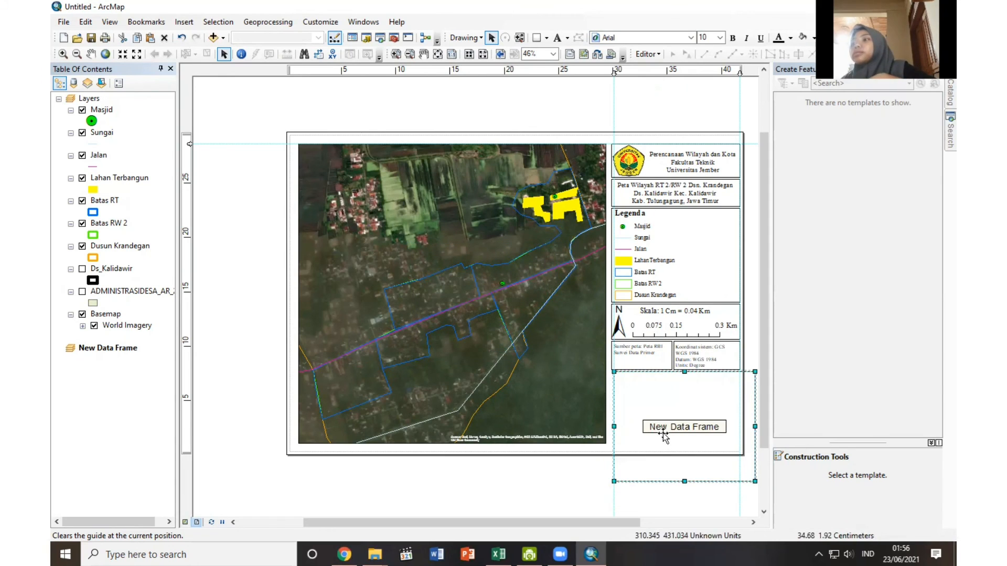
pyautogui.moveTo(615, 71); pyautogui.dragTo(612, 70)
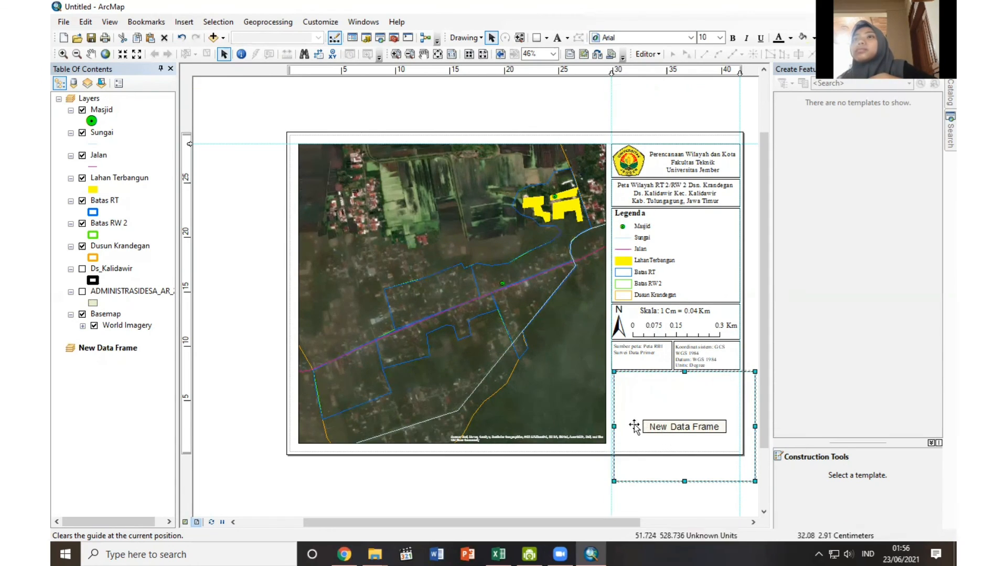
pyautogui.moveTo(614, 427); pyautogui.dragTo(611, 426)
pyautogui.moveTo(755, 426); pyautogui.dragTo(740, 427)
pyautogui.moveTo(675, 482); pyautogui.dragTo(676, 443)
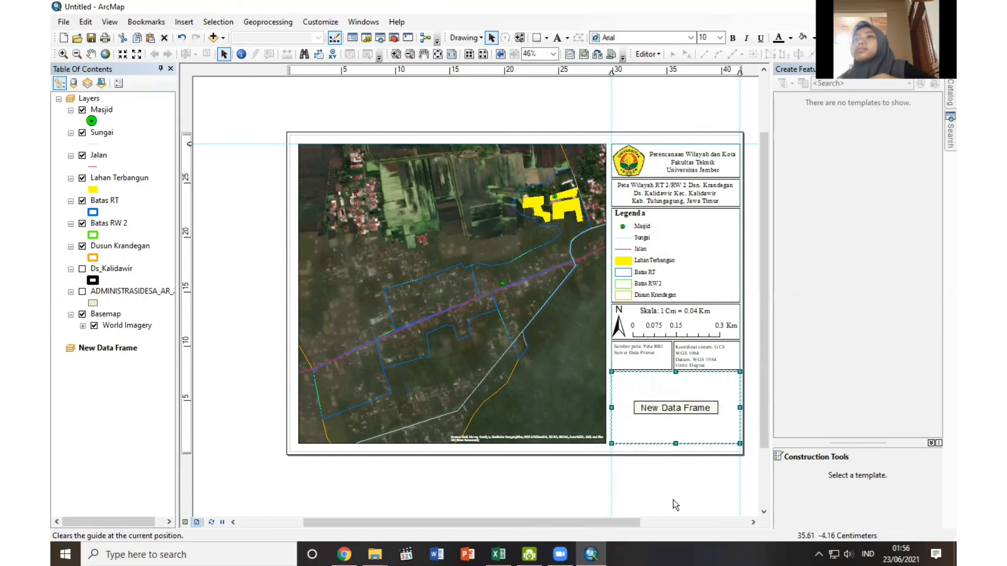
# Copy the Batas RW 2 layer into the new data frame.
pyautogui.rightClick(110, 348)
pyautogui.click(142, 322)
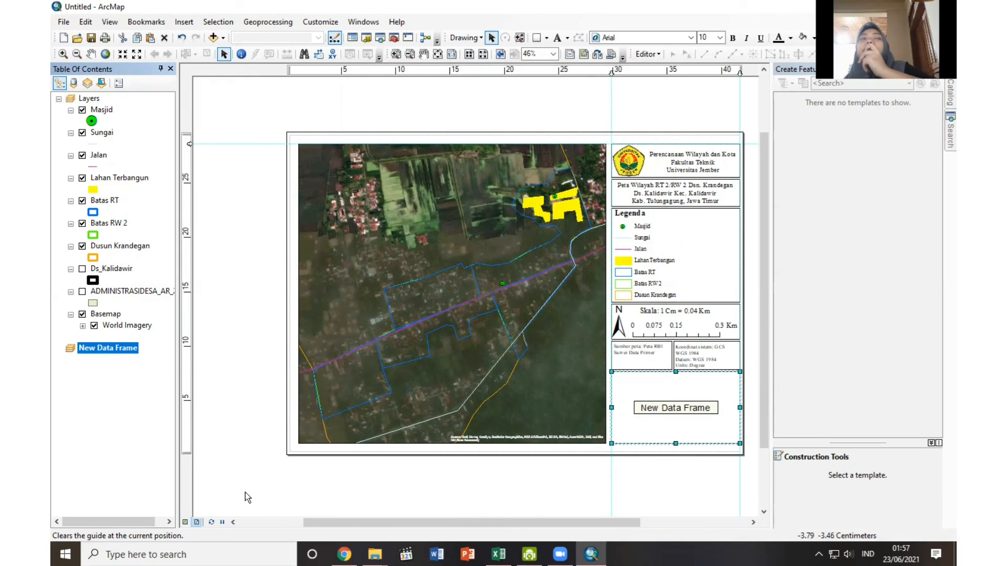
pyautogui.rightClick(102, 225)
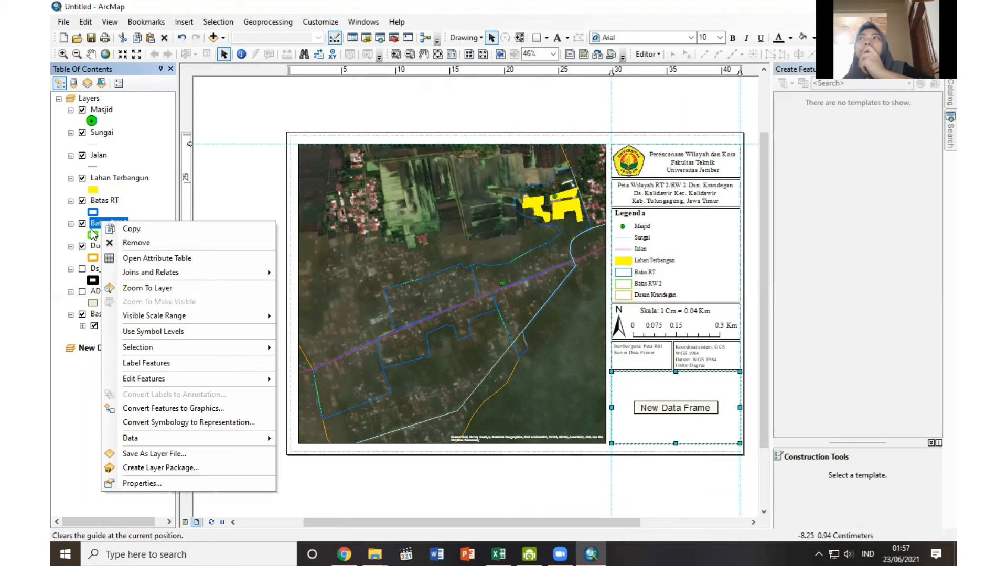
pyautogui.click(131, 229)
pyautogui.rightClick(100, 347)
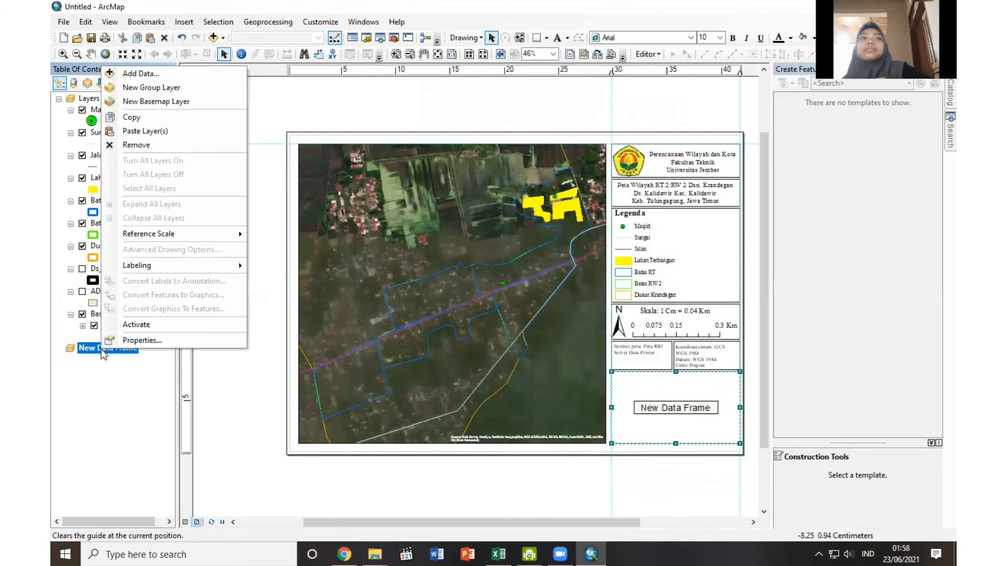
pyautogui.click(139, 131)
# Copy the Dusun Krandegan layer into the new data frame.
pyautogui.rightClick(97, 246)
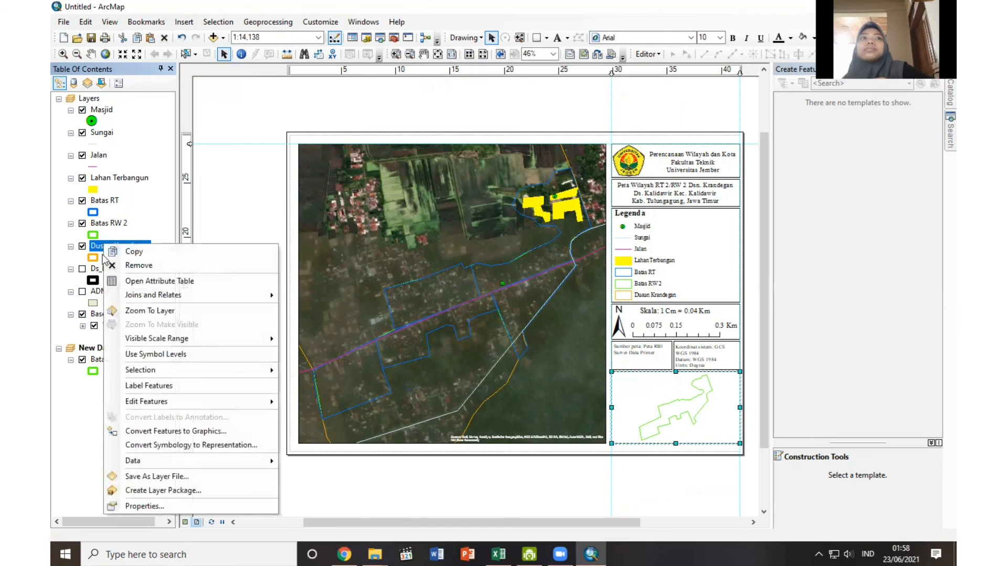
pyautogui.moveTo(123, 404)
pyautogui.click(133, 252)
pyautogui.rightClick(101, 348)
pyautogui.click(139, 132)
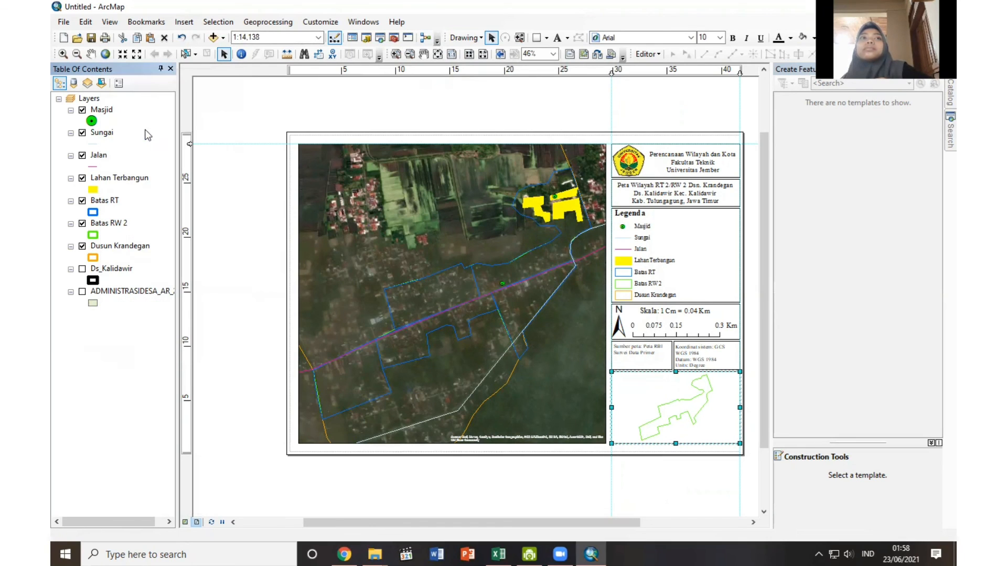
# Place Batas RW 2 above Dusun Krandegan in the new data frame and zoom the inset map to the Dusun Krandegan layer.
pyautogui.moveTo(107, 382); pyautogui.dragTo(112, 359)
pyautogui.rightClick(112, 386)
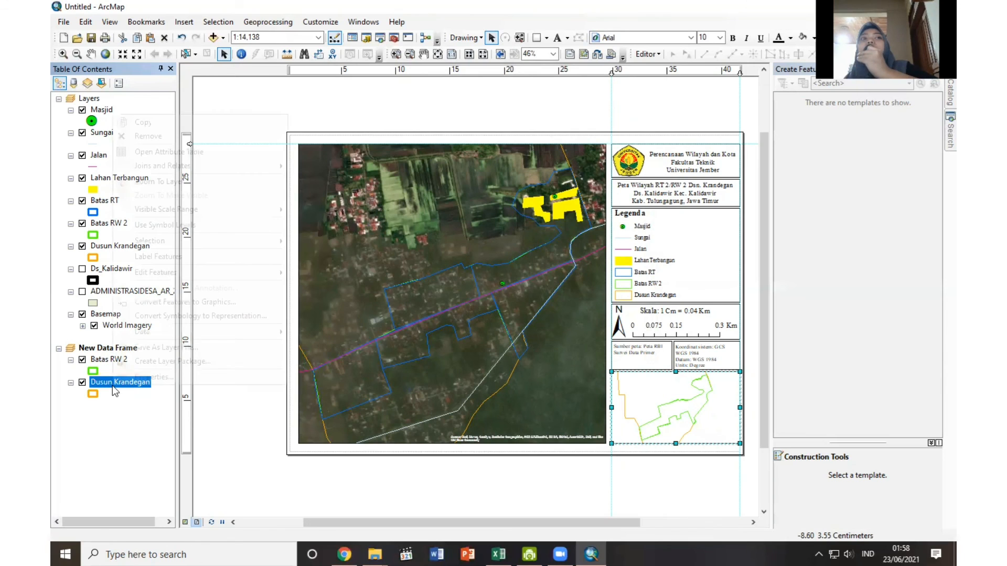
pyautogui.click(160, 184)
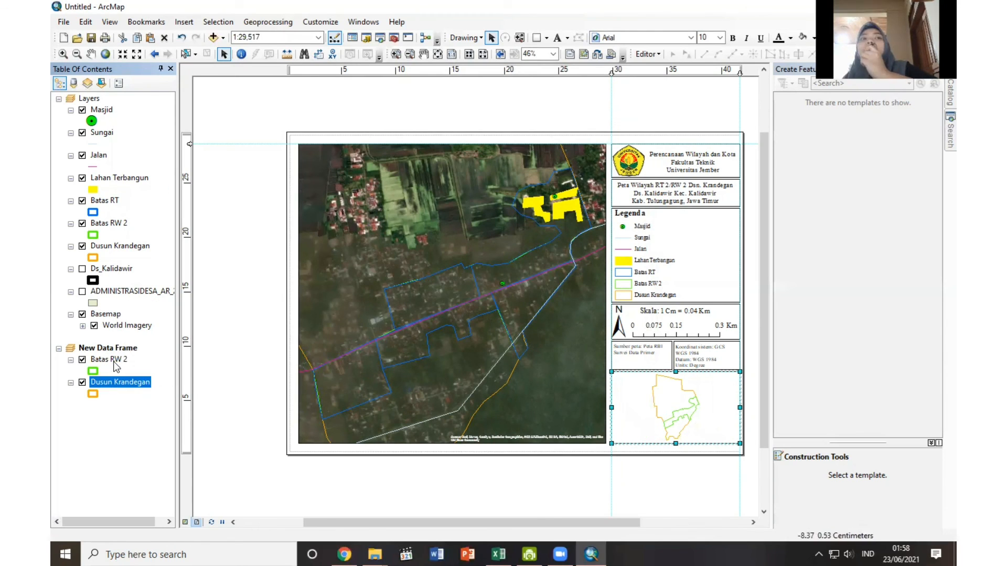
# Symbolize the inset's Batas RW 2 layer with the Rose fill and a matching light pink outline.
pyautogui.click(93, 371)
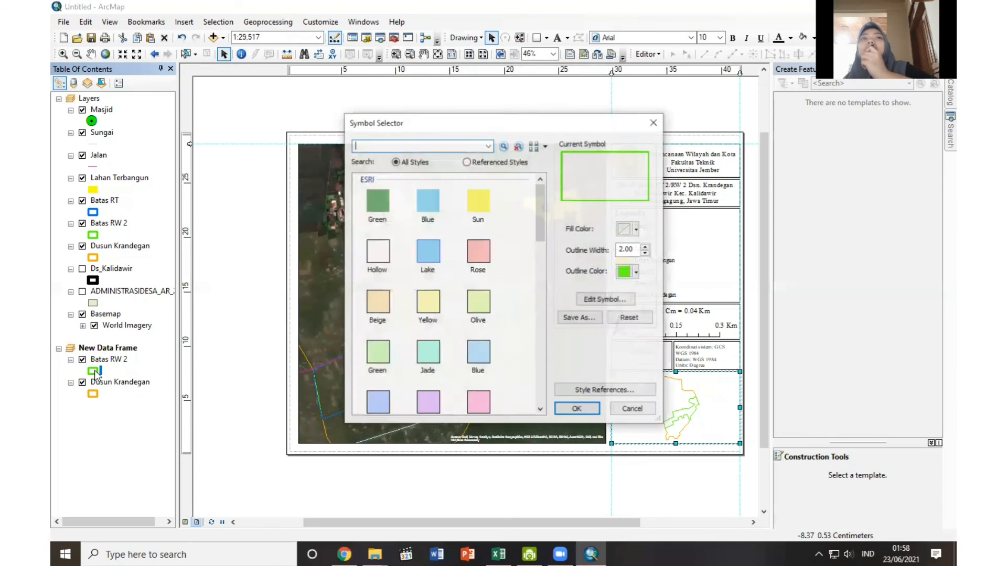
pyautogui.click(478, 251)
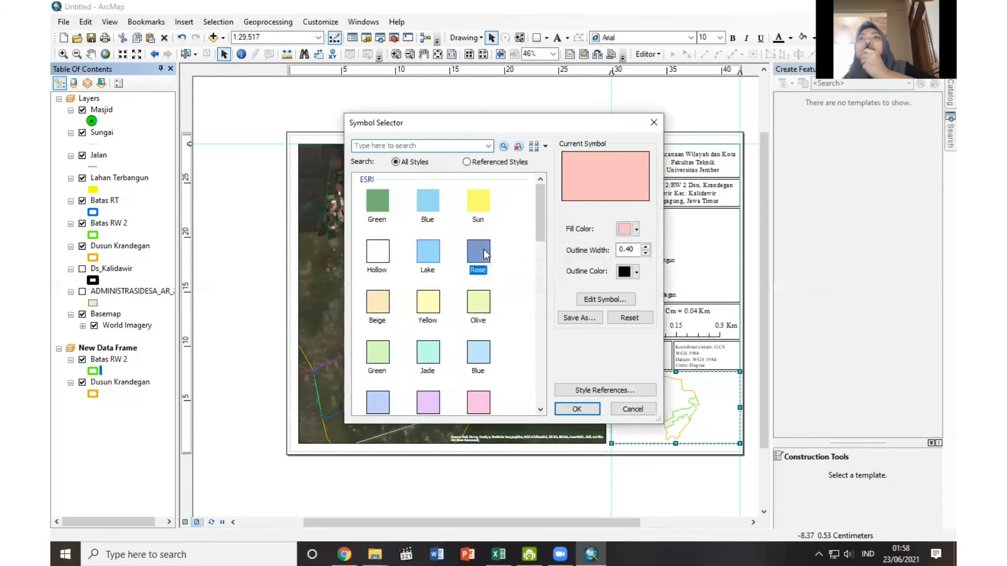
pyautogui.click(636, 272)
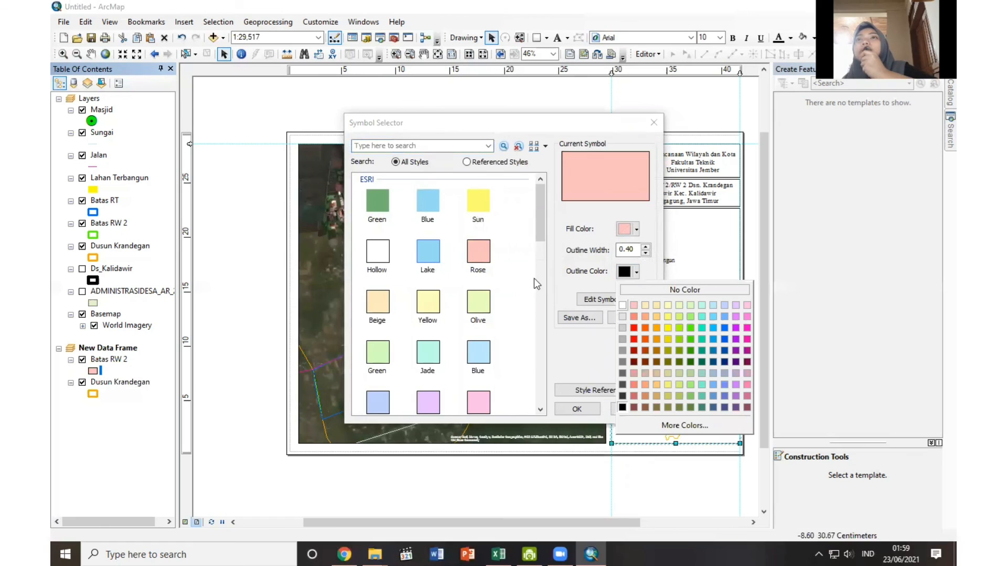
pyautogui.click(463, 248)
pyautogui.click(636, 272)
pyautogui.click(634, 305)
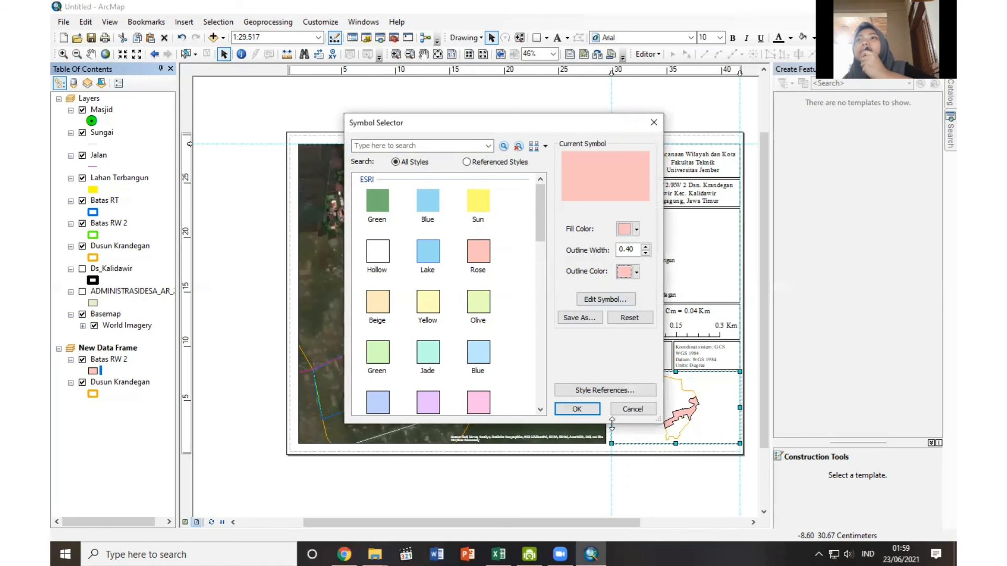
pyautogui.click(577, 411)
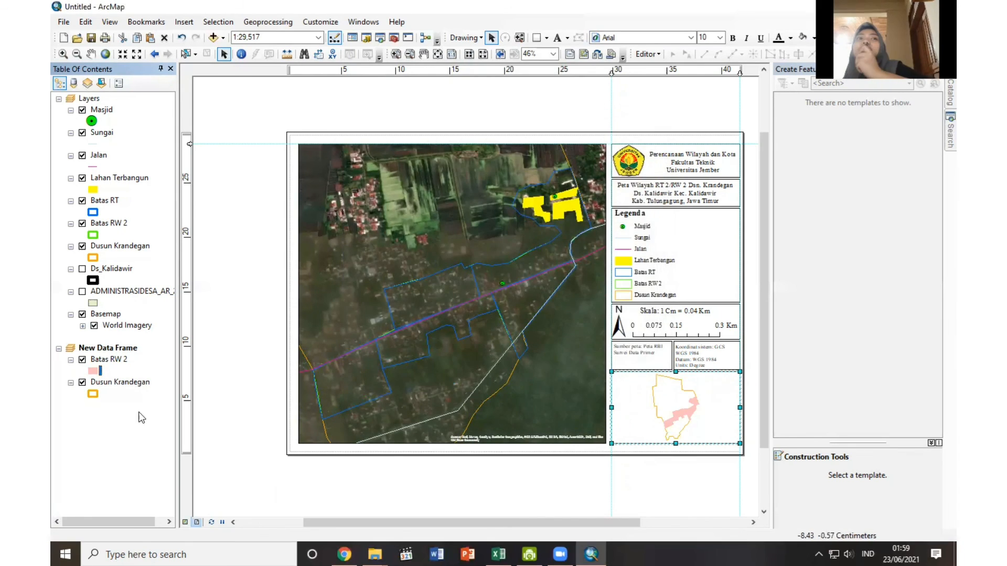
# Symbolize the inset's Dusun Krandegan layer with the Sun fill and a Solar Yellow outline.
pyautogui.click(92, 395)
pyautogui.click(479, 210)
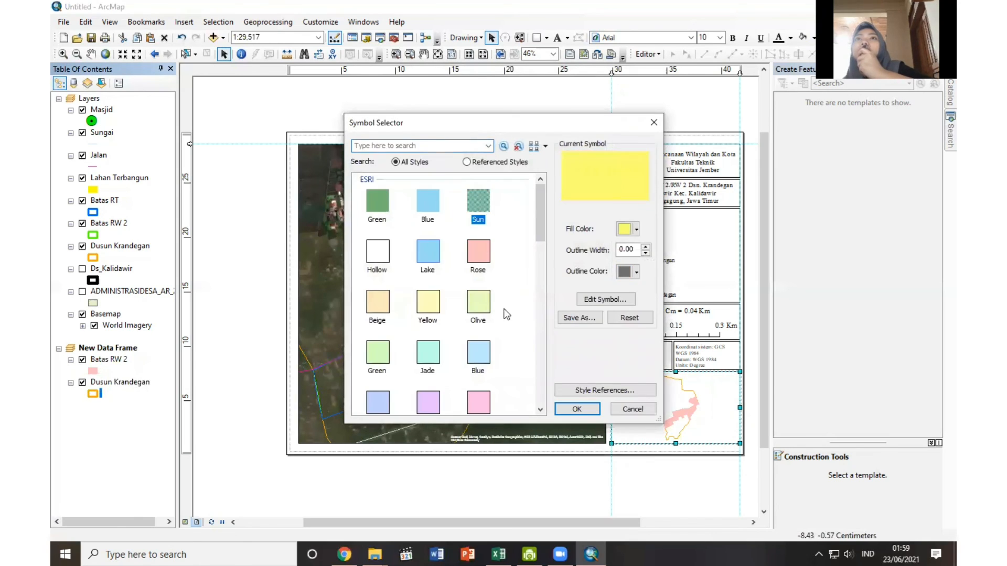
pyautogui.click(636, 271)
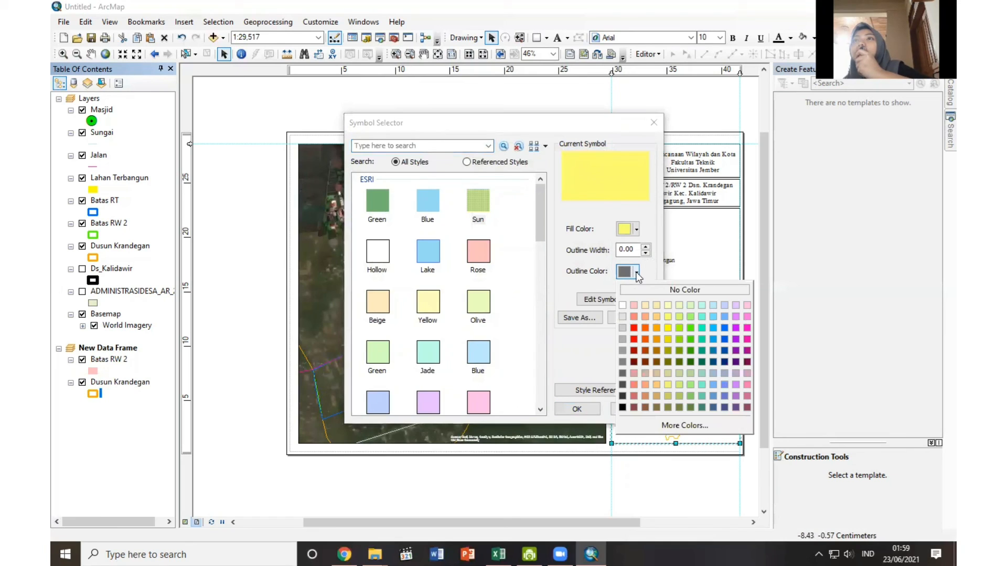
pyautogui.click(670, 325)
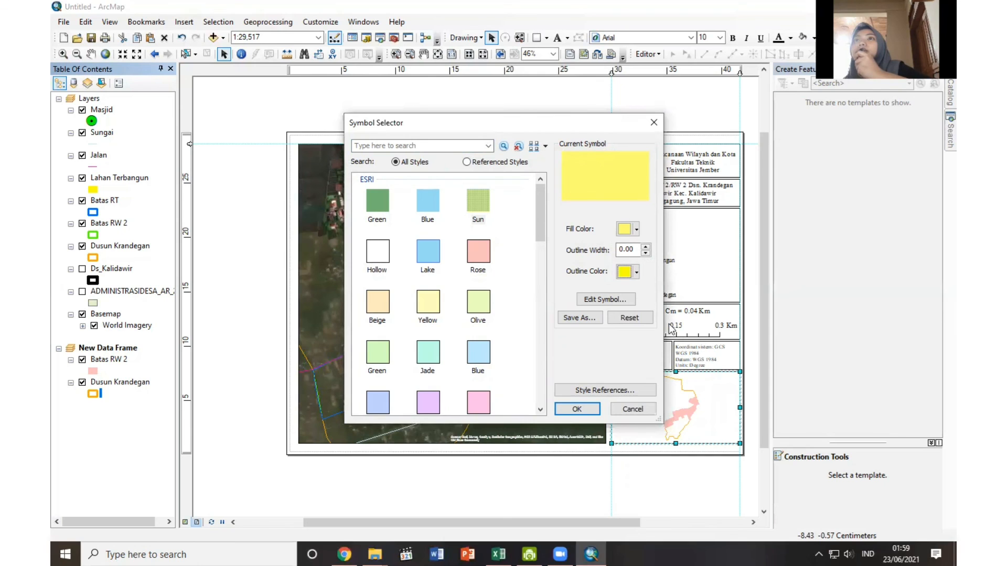
pyautogui.click(575, 409)
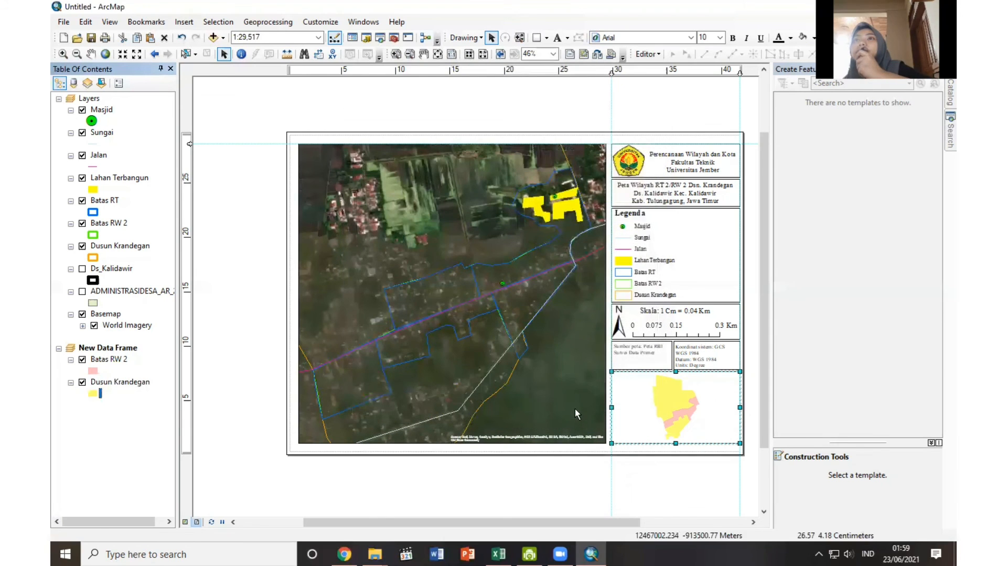
# Copy the Ds_Kalidawir layer into the new data frame and place it beneath Dusun Krandegan.
pyautogui.rightClick(118, 269)
pyautogui.click(125, 276)
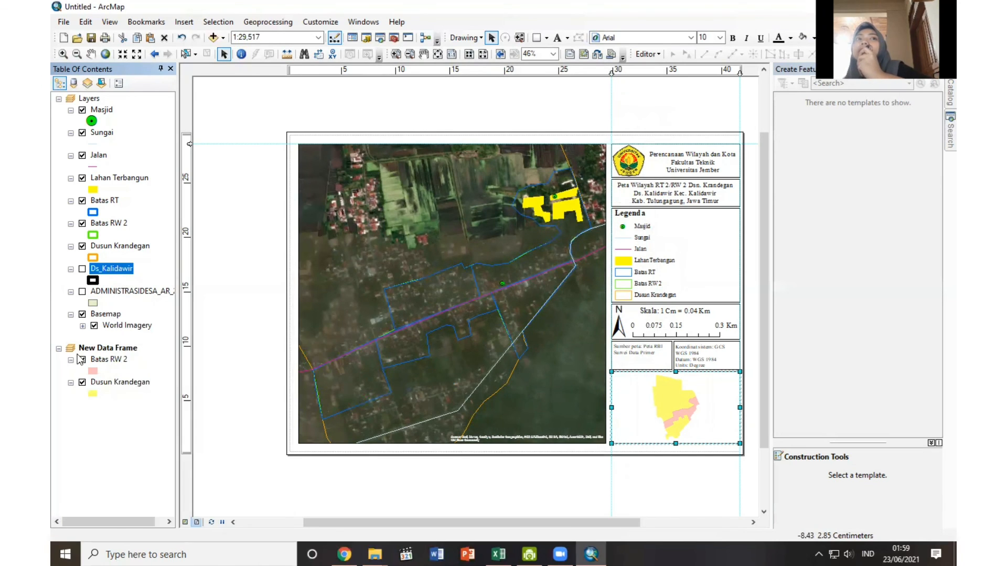
pyautogui.rightClick(111, 349)
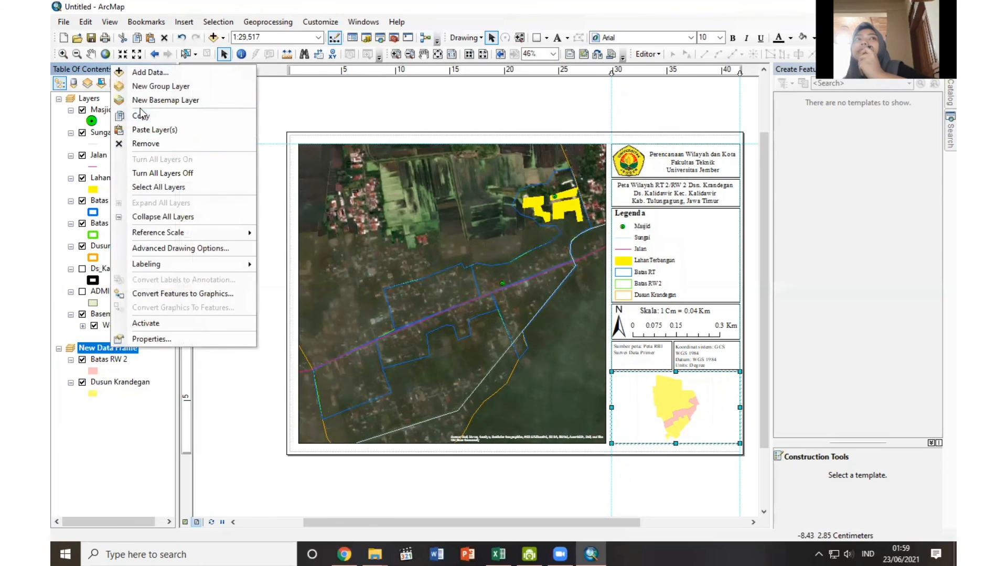
pyautogui.click(145, 130)
pyautogui.moveTo(96, 366); pyautogui.dragTo(101, 418)
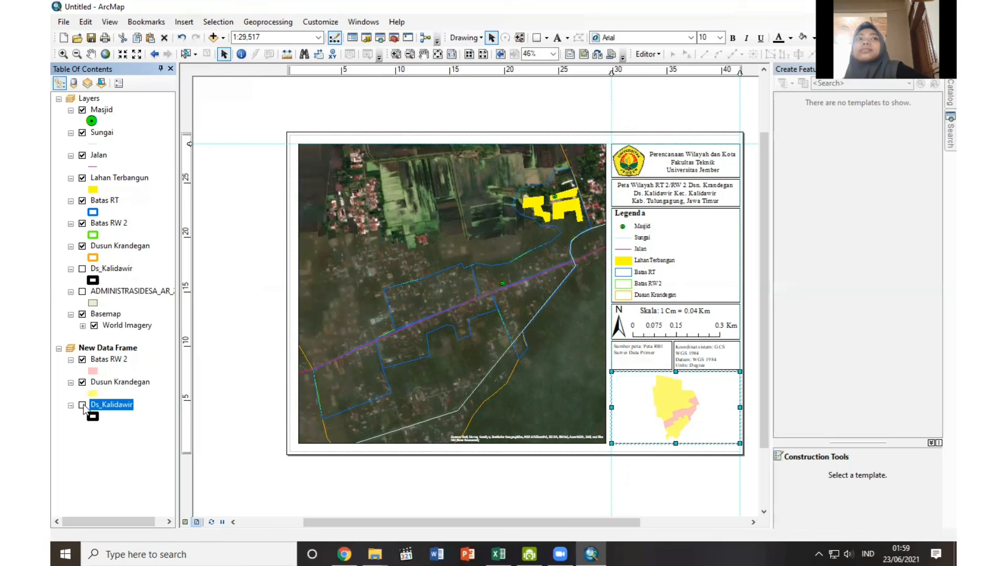
# Turn on the inset's Ds_Kalidawir layer and zoom the inset map to its extent.
pyautogui.click(82, 405)
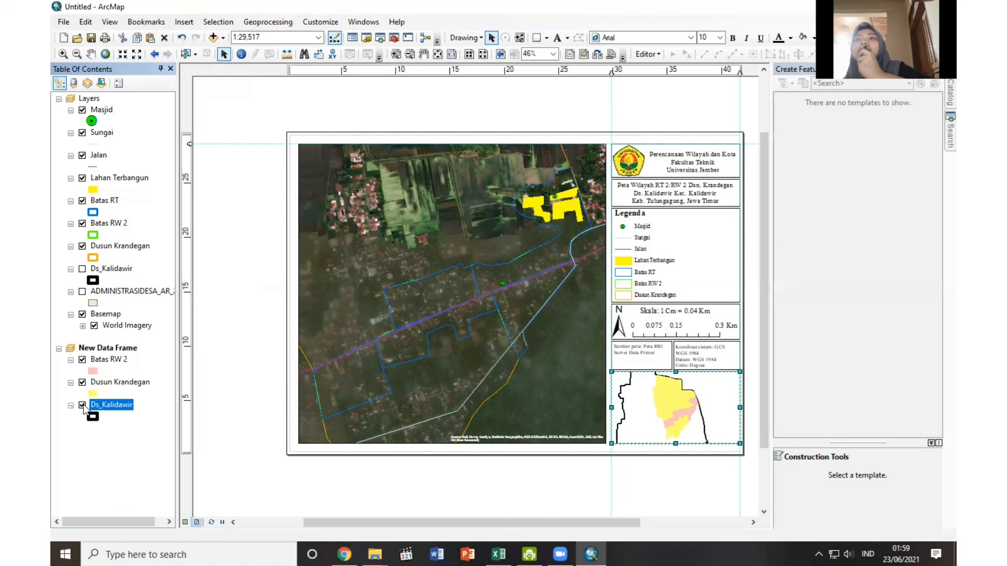
pyautogui.rightClick(116, 405)
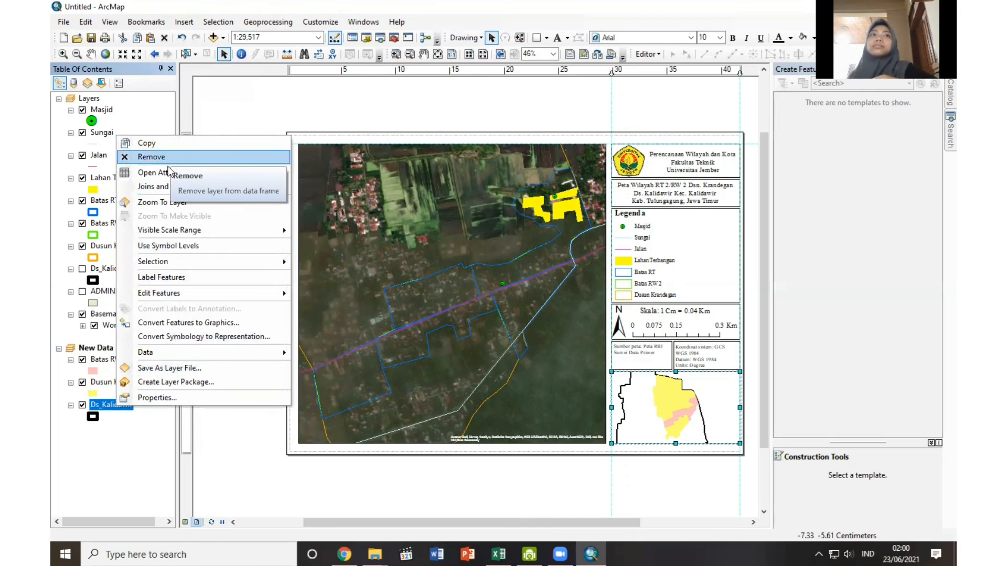
pyautogui.click(147, 202)
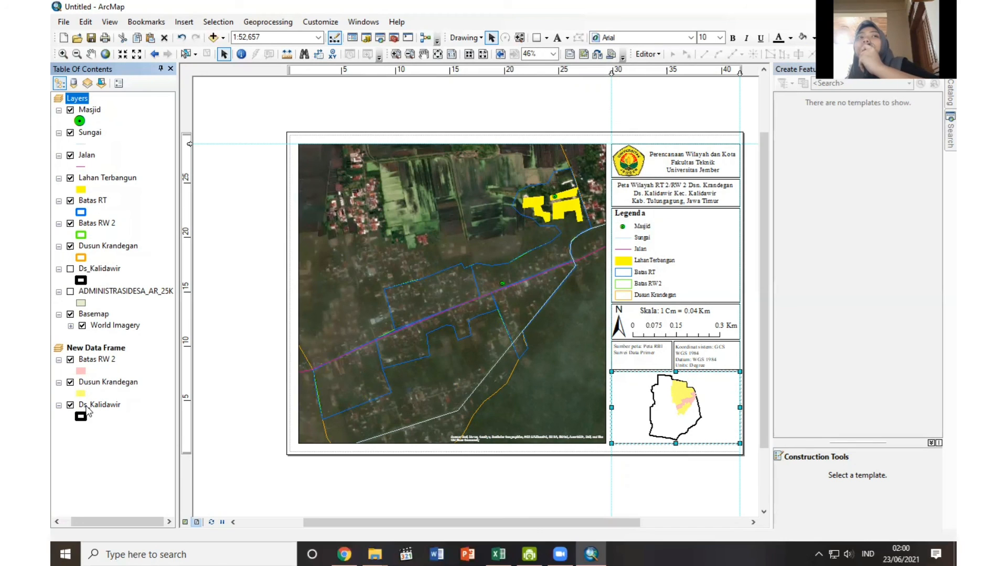
# Rename the Ds_Kalidawir layer in the new data frame as Desa Kalidawir.
pyautogui.click(89, 407)
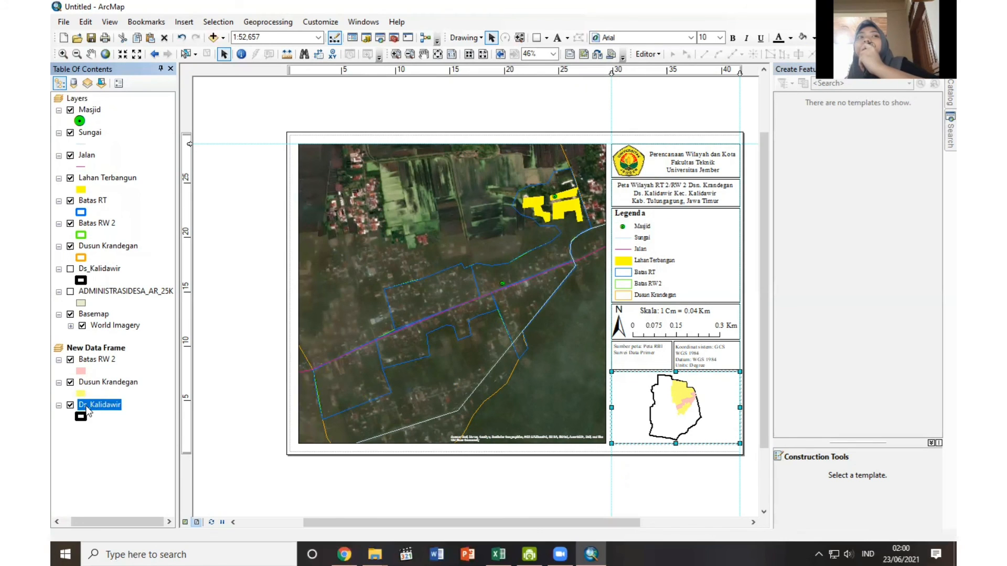
pyautogui.rightClick(90, 406)
pyautogui.click(127, 398)
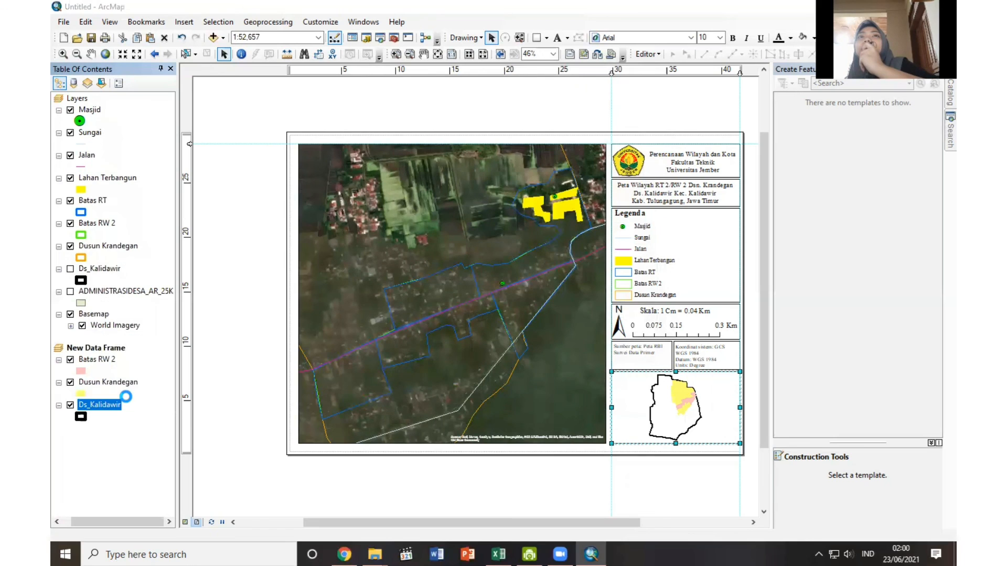
pyautogui.click(380, 164)
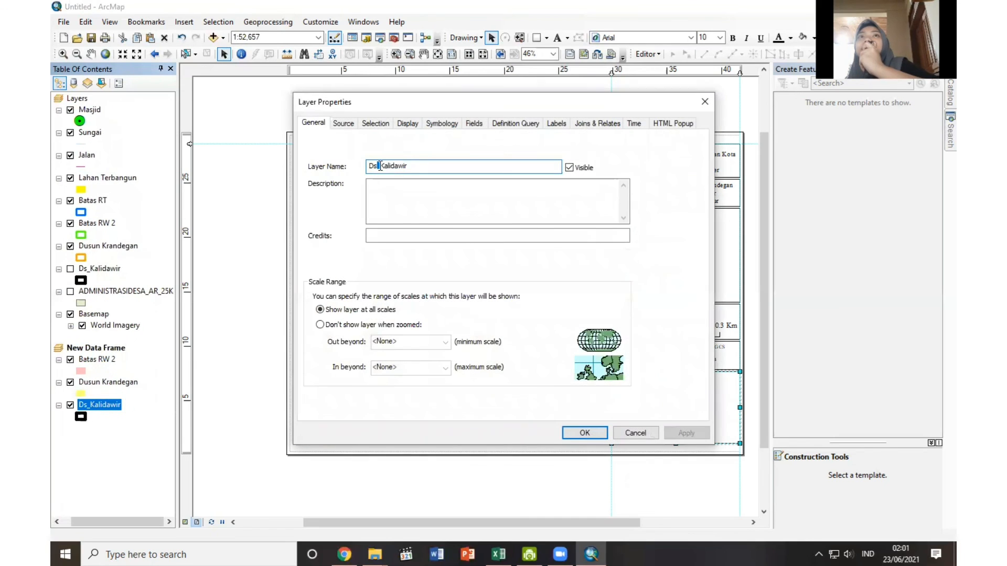
pyautogui.press('BackSpace')
pyautogui.press('BackSpace')
pyautogui.write('esa')
pyautogui.click(585, 432)
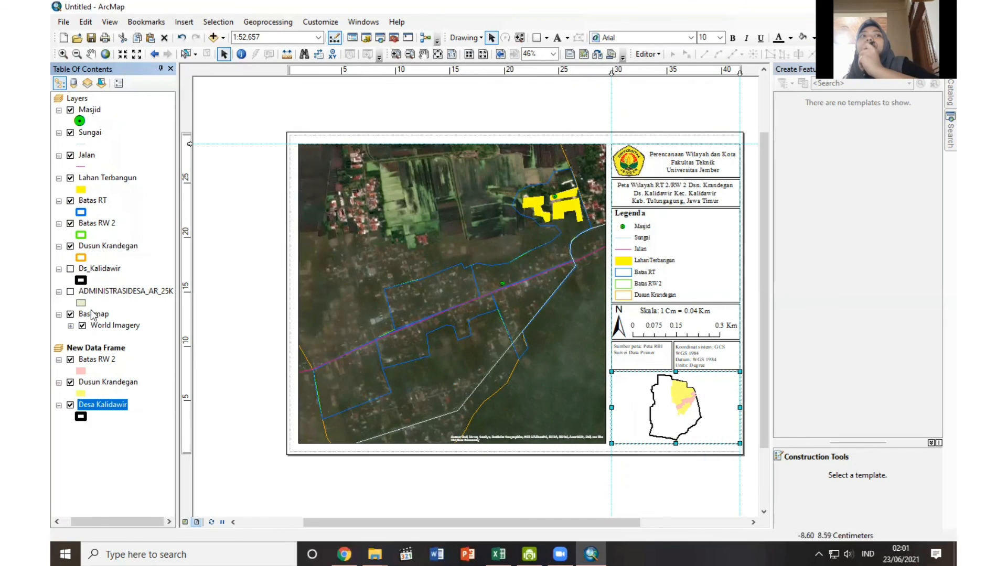
# Add the ADMINISTRASIDESA_AR_25K layer to the new data frame beneath Desa Kalidawir and turn it on.
pyautogui.moveTo(90, 296); pyautogui.dragTo(89, 421)
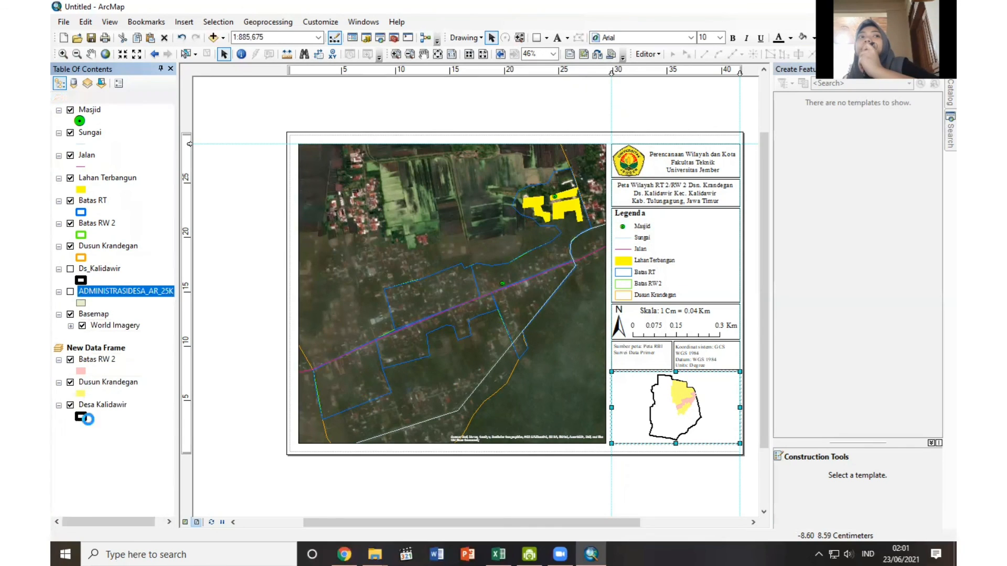
pyautogui.click(70, 429)
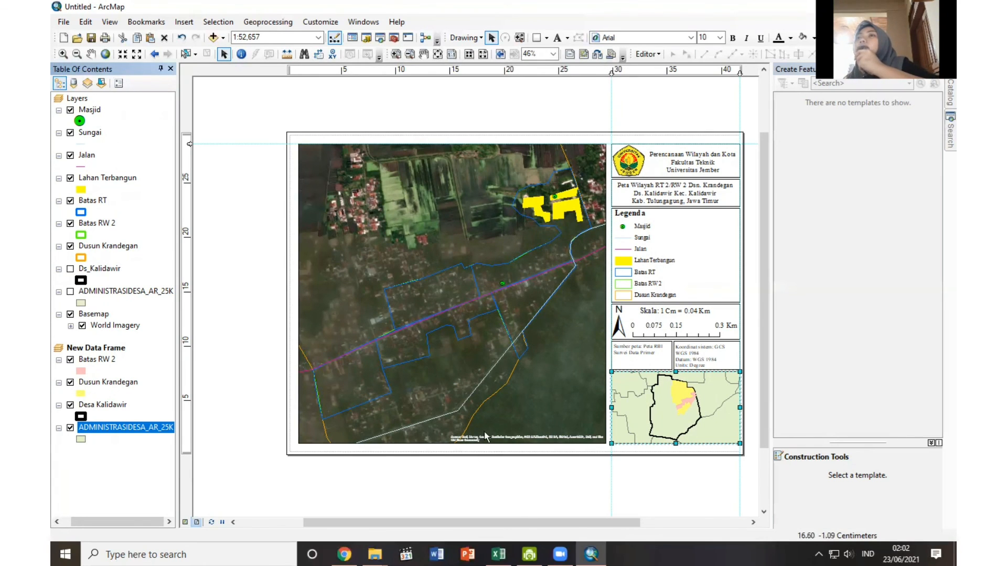
# Add a measured grid with grid lines and labels at 200-meter intervals to the main map's data frame.
pyautogui.rightClick(510, 253)
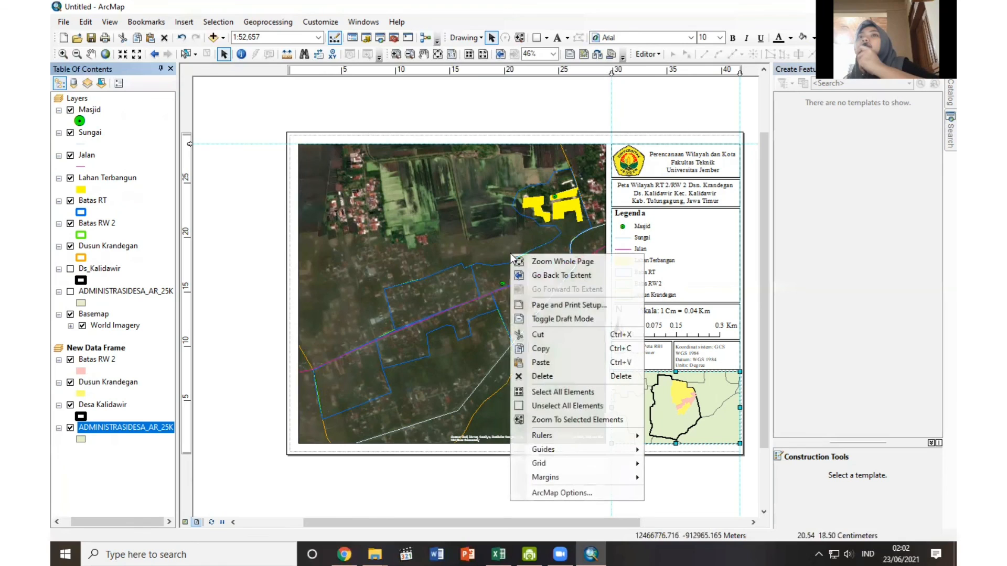
pyautogui.click(423, 285)
pyautogui.rightClick(423, 285)
pyautogui.click(449, 513)
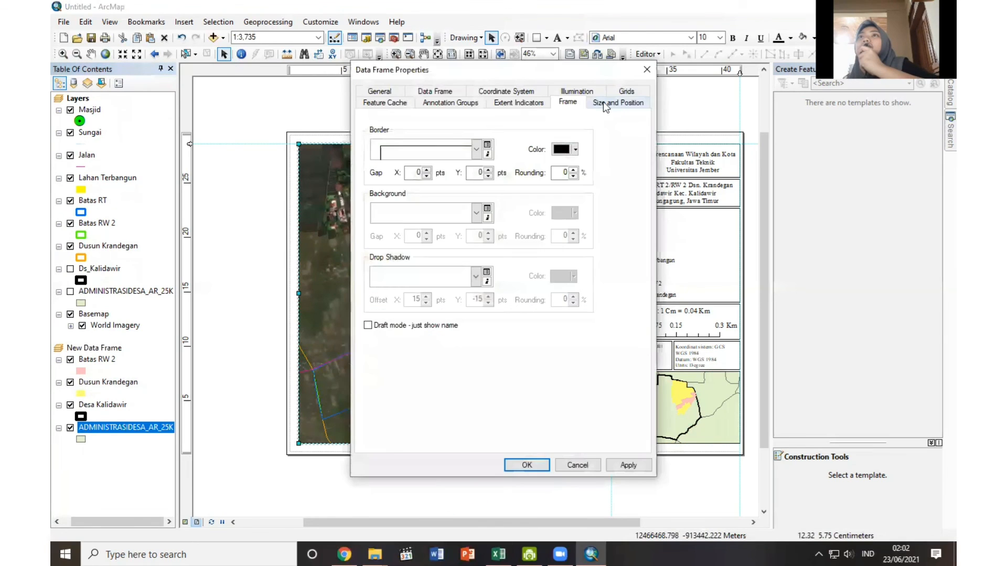
pyautogui.click(624, 93)
pyautogui.click(592, 145)
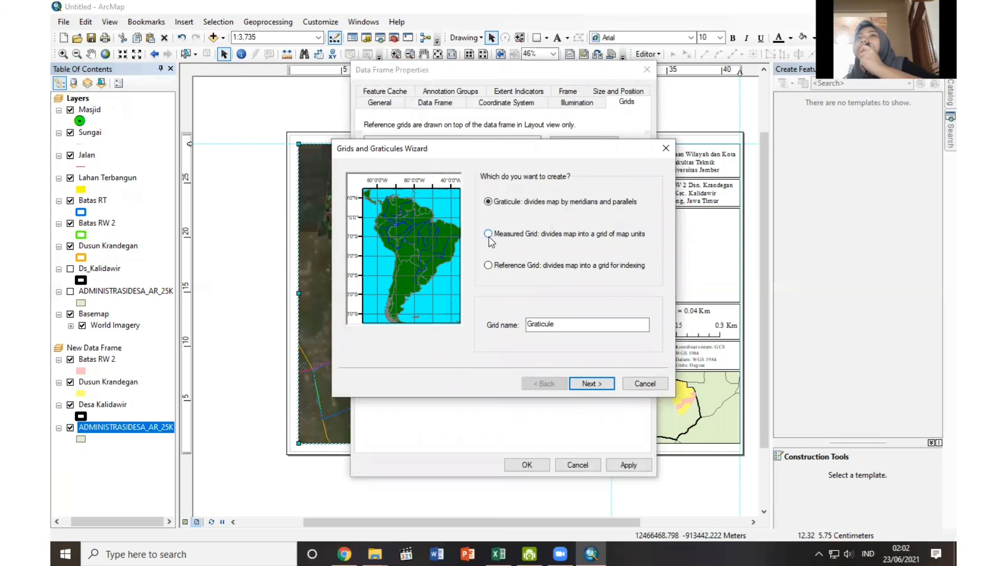
pyautogui.click(489, 237)
pyautogui.click(589, 384)
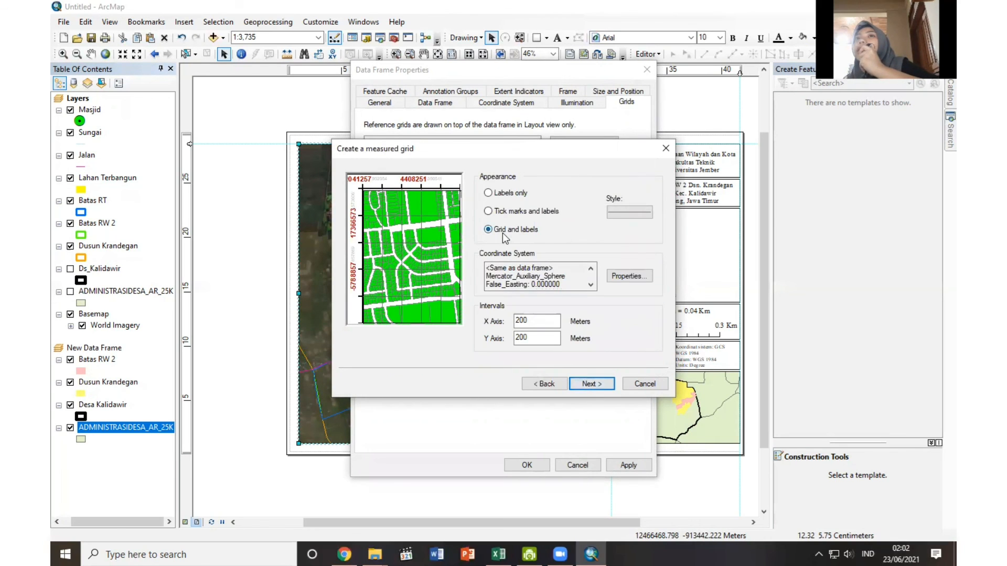
pyautogui.click(577, 385)
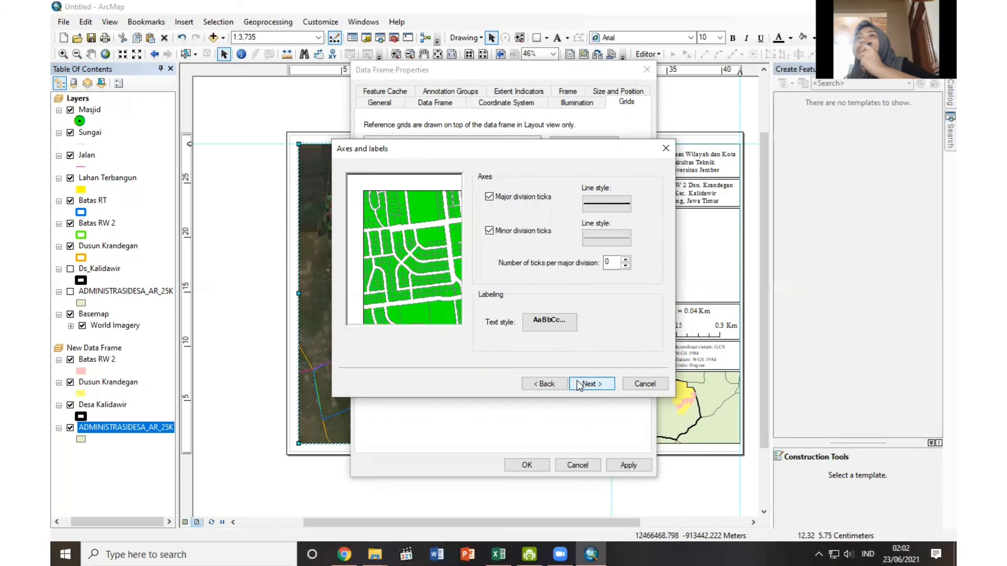
pyautogui.click(578, 385)
pyautogui.click(579, 385)
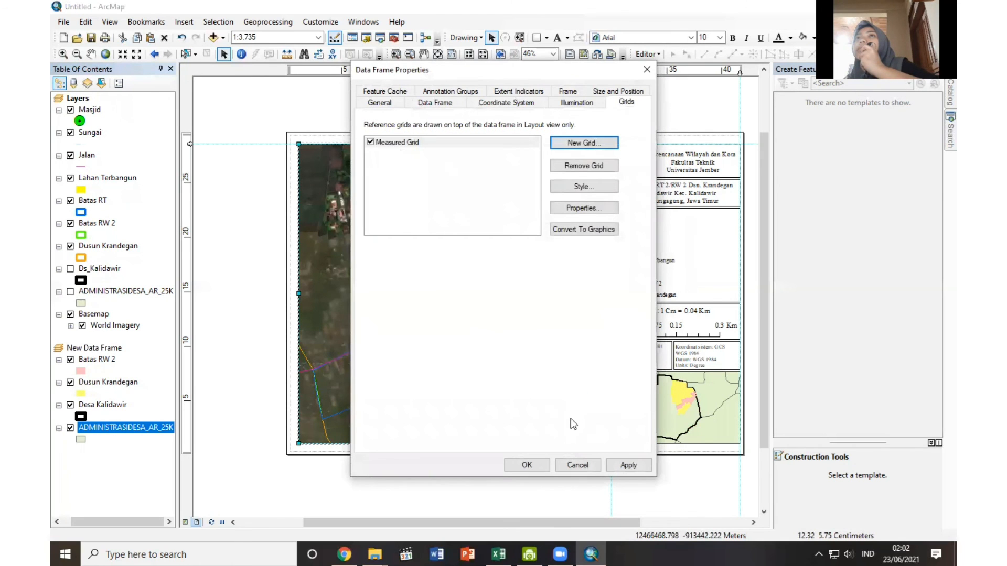
pyautogui.click(540, 464)
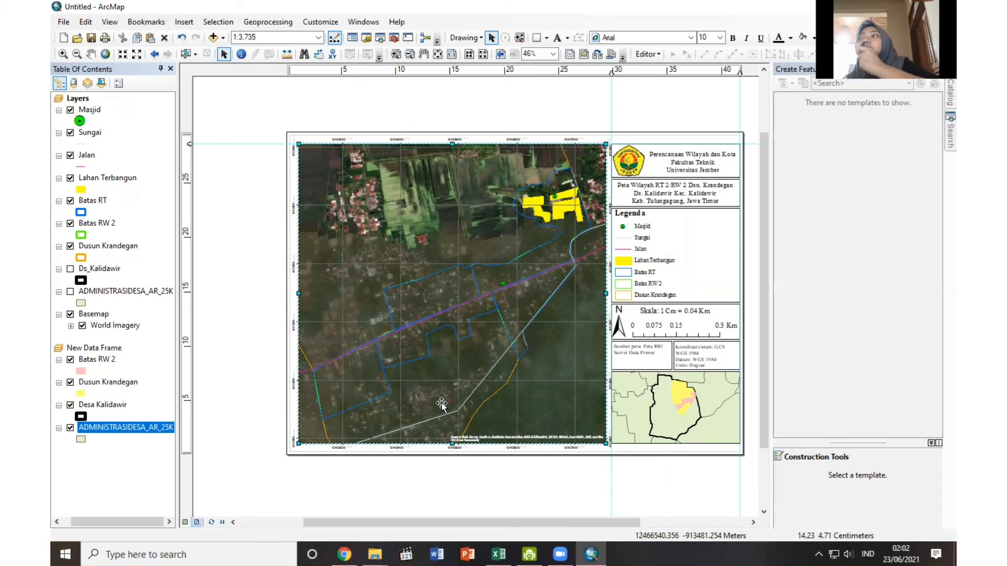
# Export all features of the Masjid layer as a shapefile in the UAS folder, replacing the default output name.
pyautogui.rightClick(89, 110)
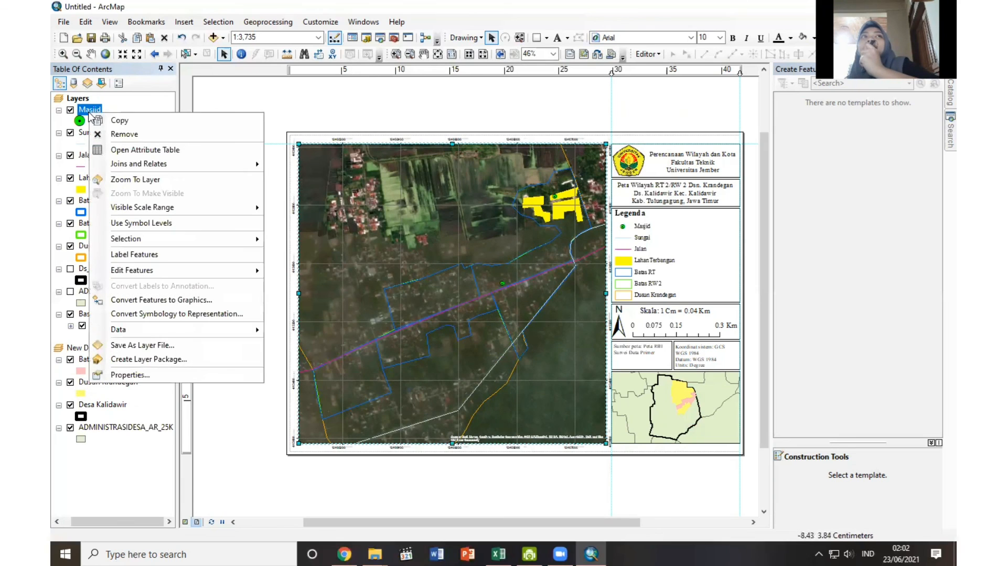
pyautogui.moveTo(126, 331)
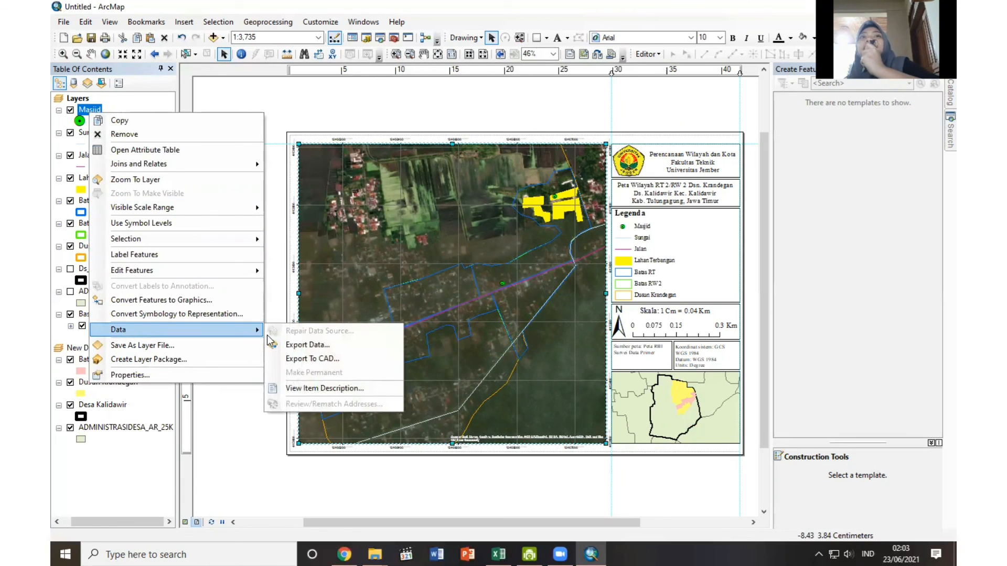
pyautogui.click(308, 345)
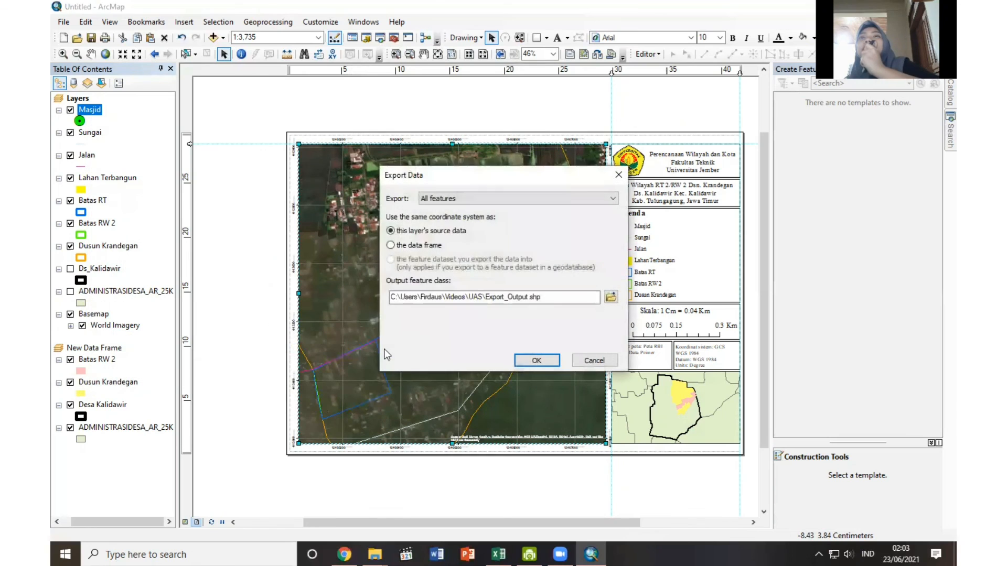
pyautogui.click(610, 297)
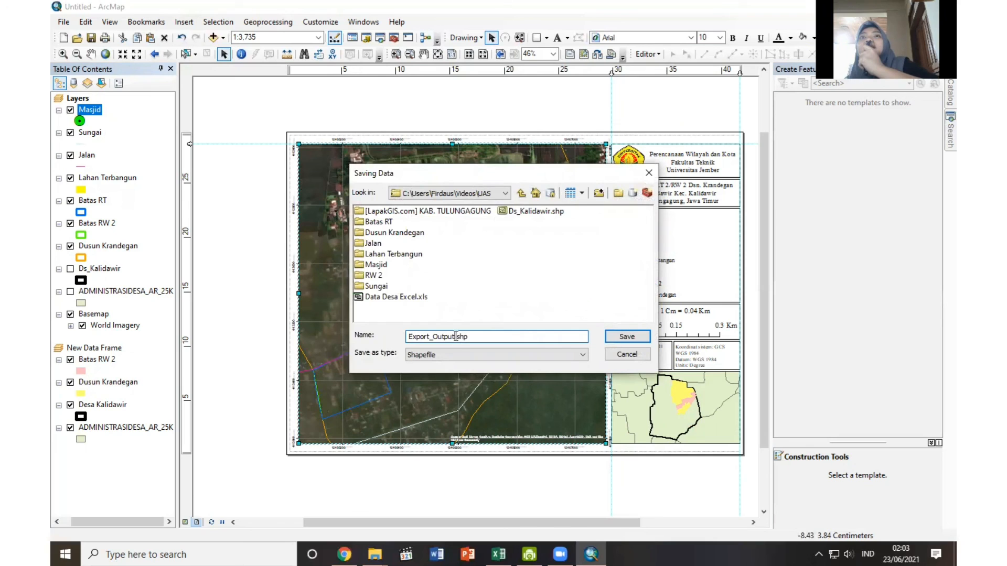
pyautogui.moveTo(454, 337); pyautogui.dragTo(408, 338)
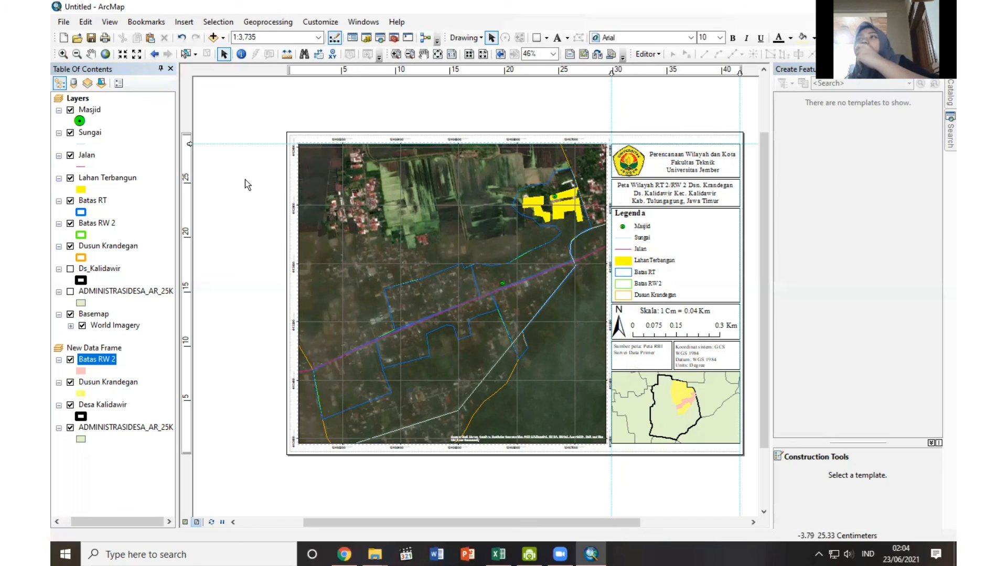
# Export the map layout as a PDF named Layout peta in the UAS folder of the Videos library.
pyautogui.click(65, 21)
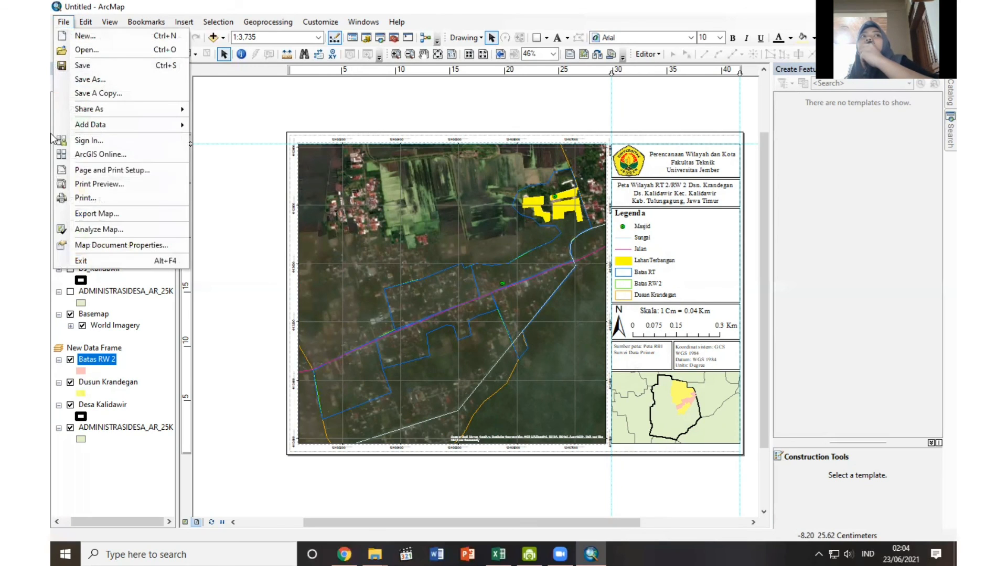
pyautogui.click(82, 214)
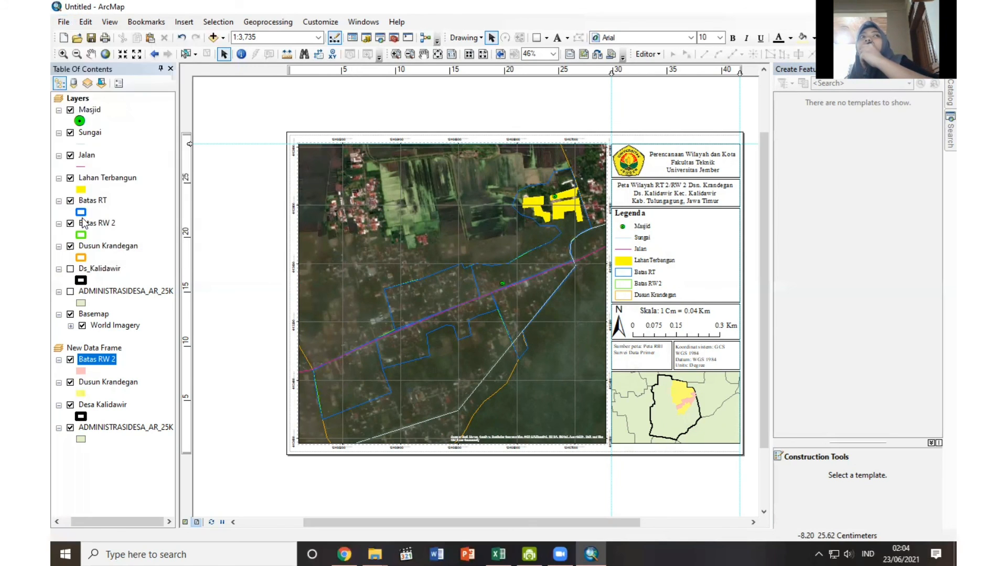
pyautogui.click(359, 188)
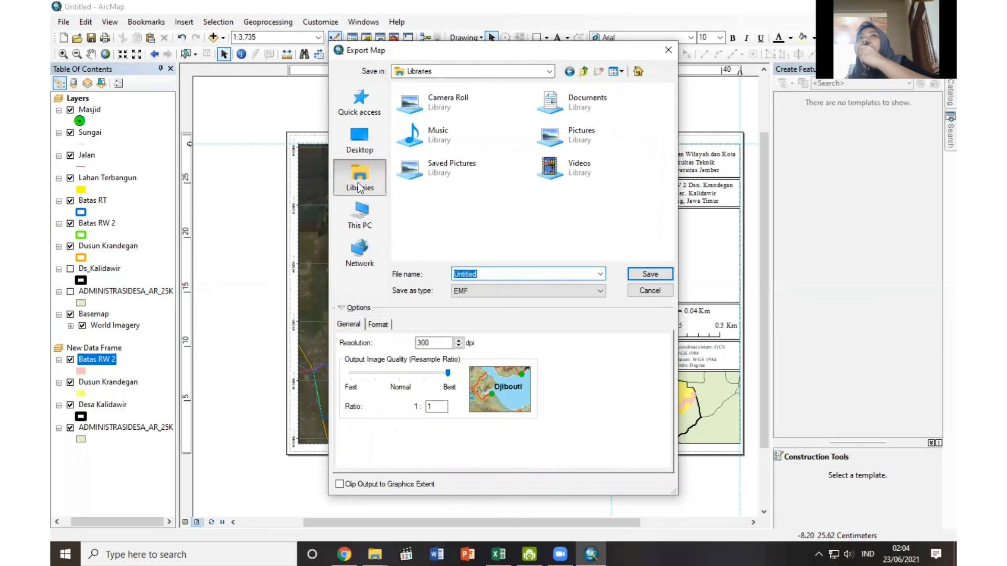
pyautogui.doubleClick(606, 165)
pyautogui.doubleClick(538, 130)
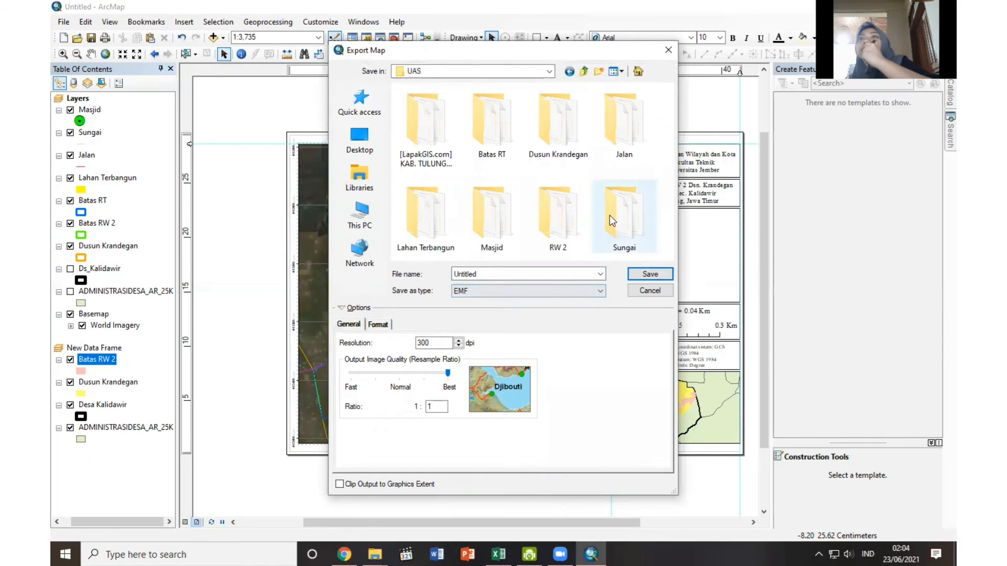
pyautogui.doubleClick(493, 273)
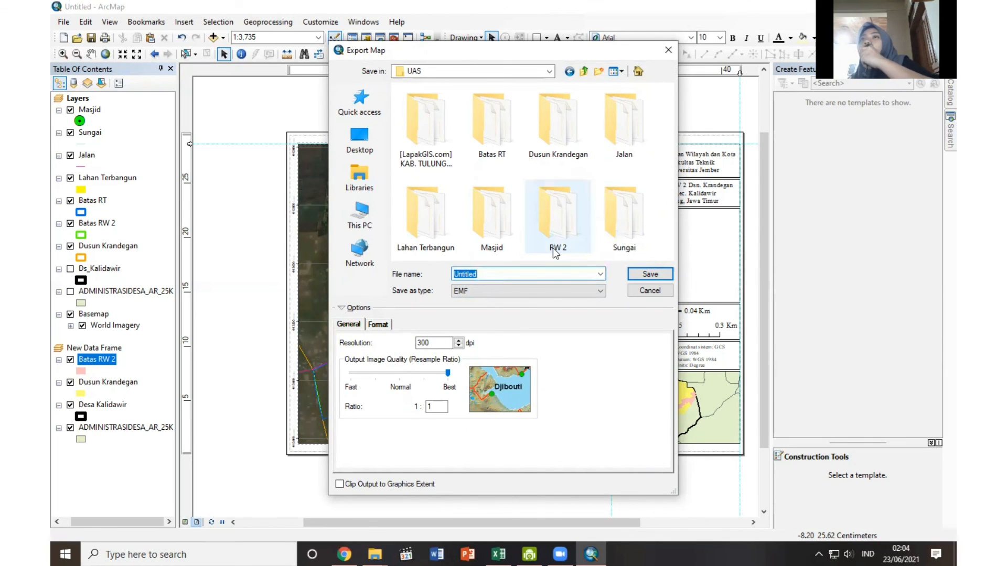
pyautogui.write('Layout peta')
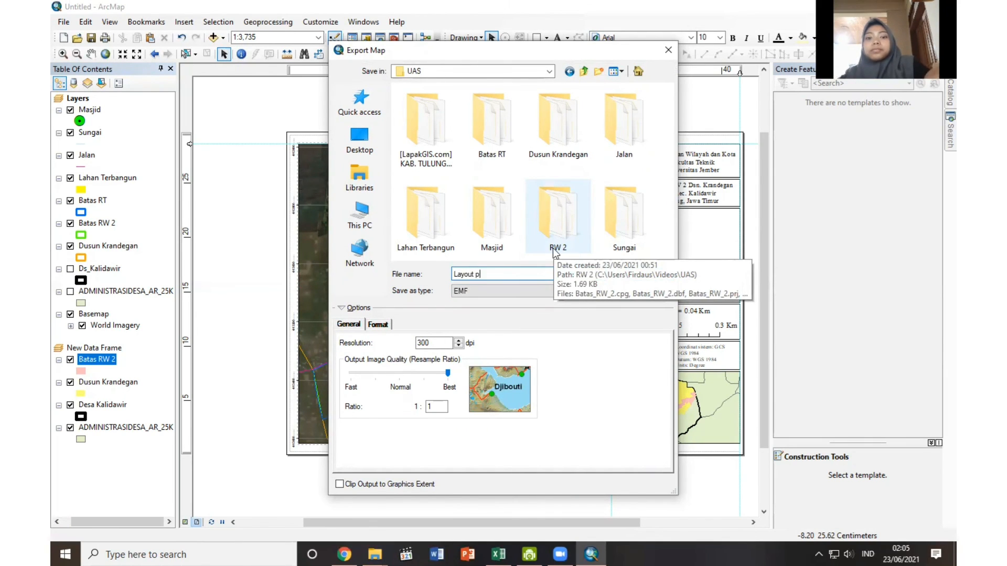
pyautogui.click(493, 295)
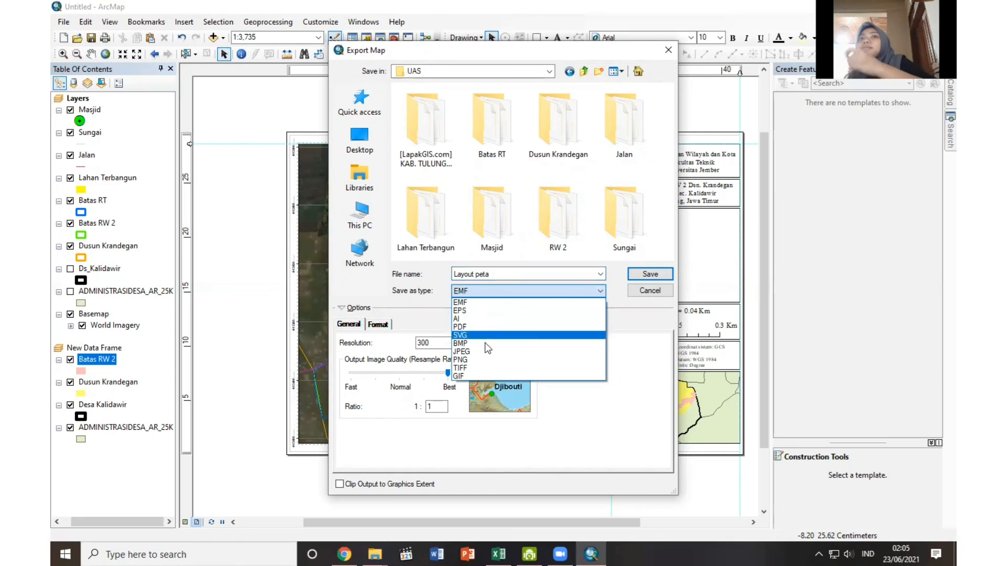
pyautogui.click(471, 327)
pyautogui.click(632, 277)
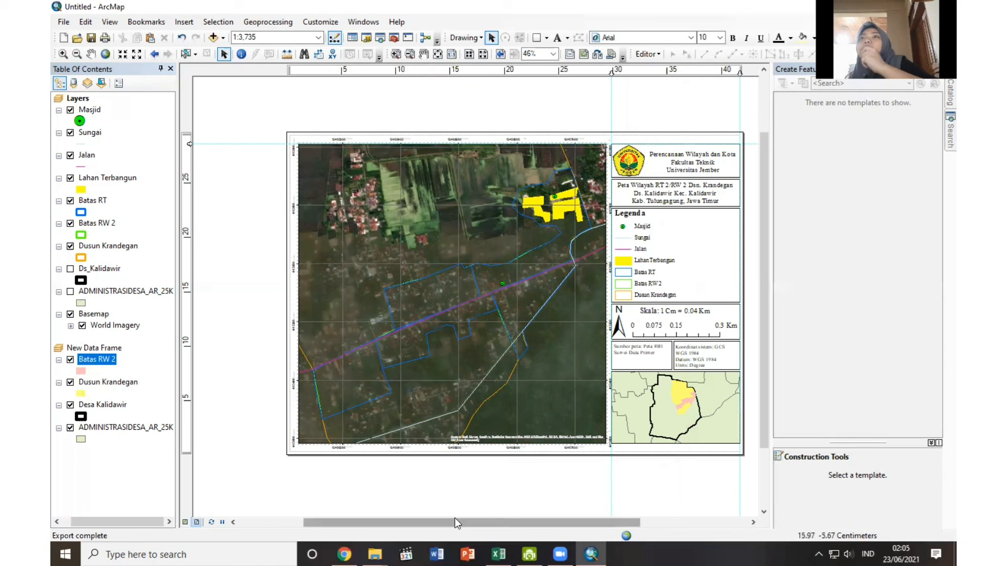
# Switch to File Explorer and open the exported Layout peta PDF in Adobe Acrobat Reader to examine the whole page.
pyautogui.hotkey('alt', 'Tab')
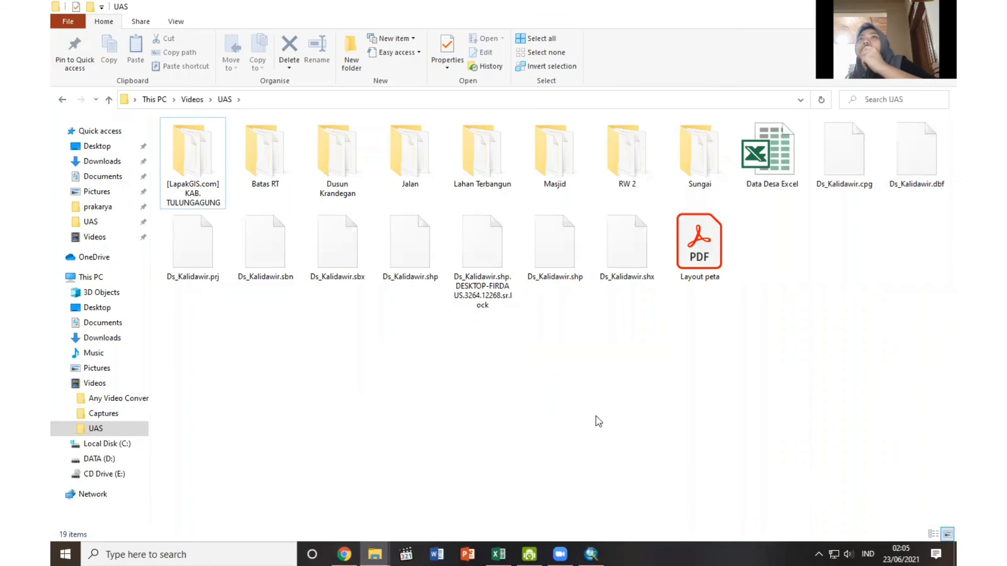
pyautogui.click(686, 258)
pyautogui.doubleClick(685, 257)
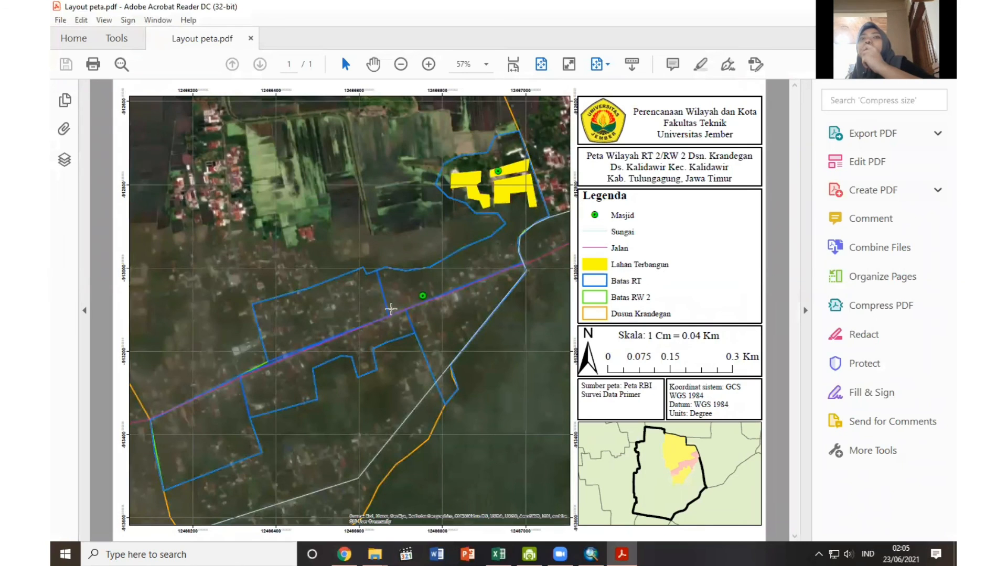
pyautogui.click(403, 68)
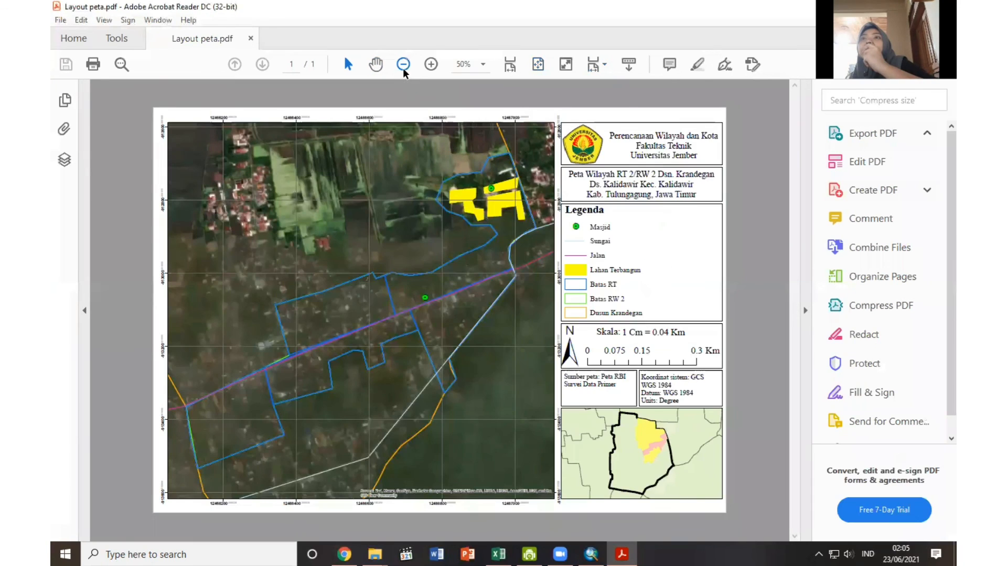